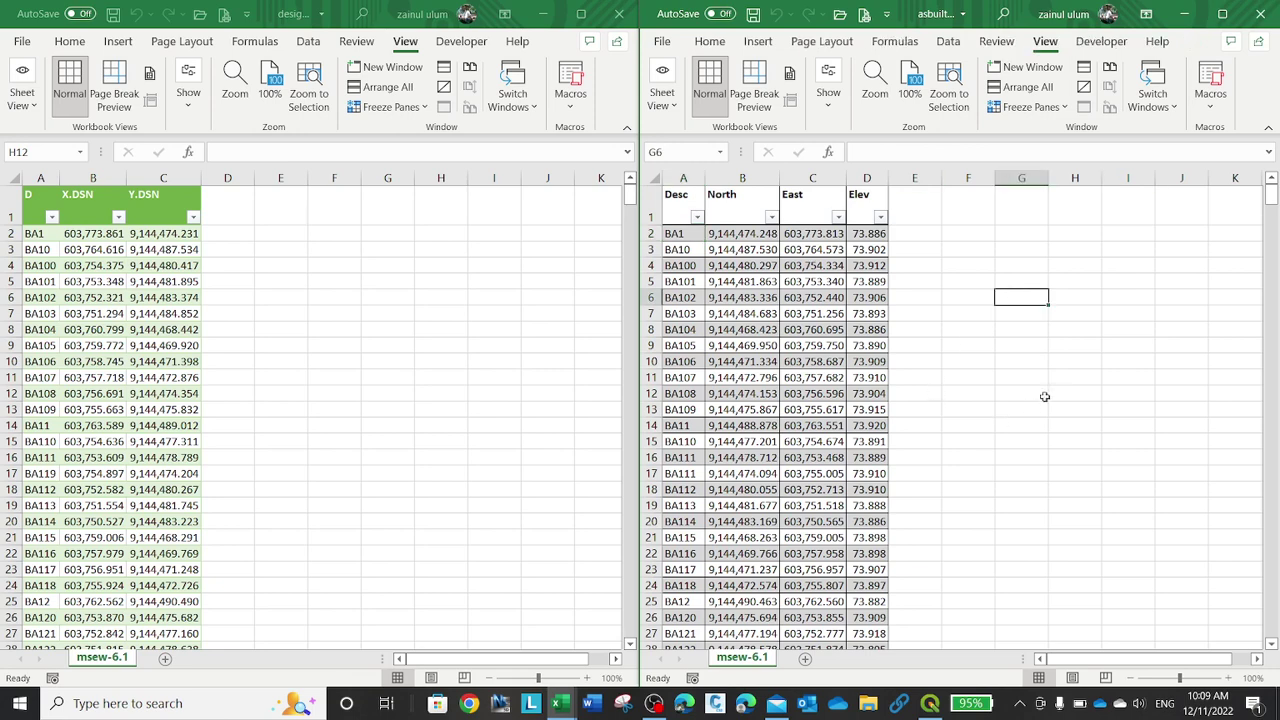
Examine the as-built pile coordinates and the design pile coordinates in the two Excel workbooks
left_click_drag(678, 192, 886, 194)
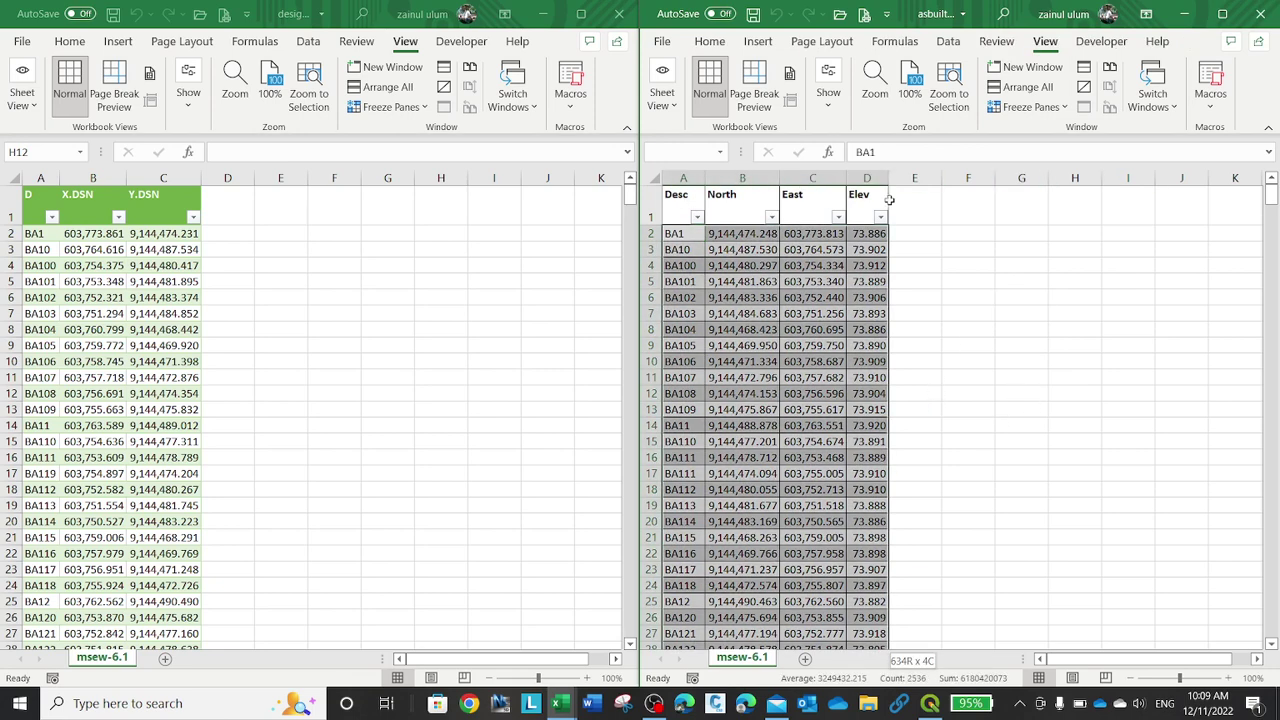
left_click(990, 393)
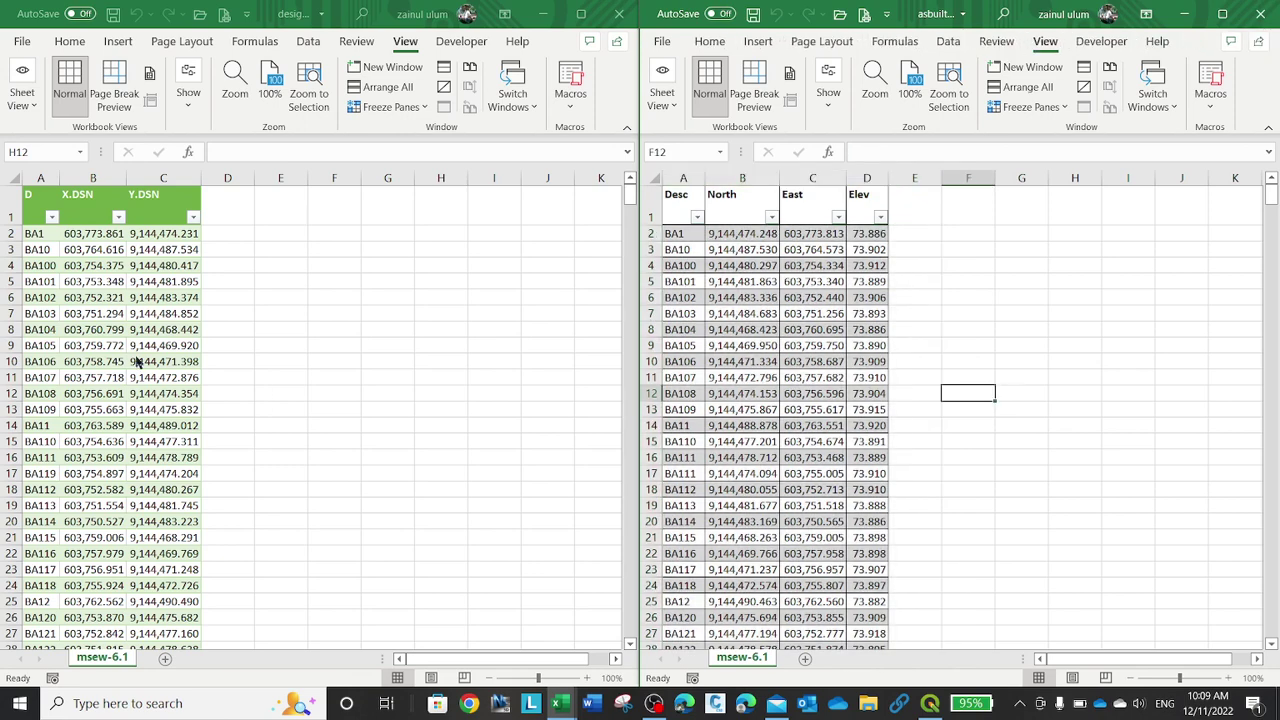
left_click(118, 330)
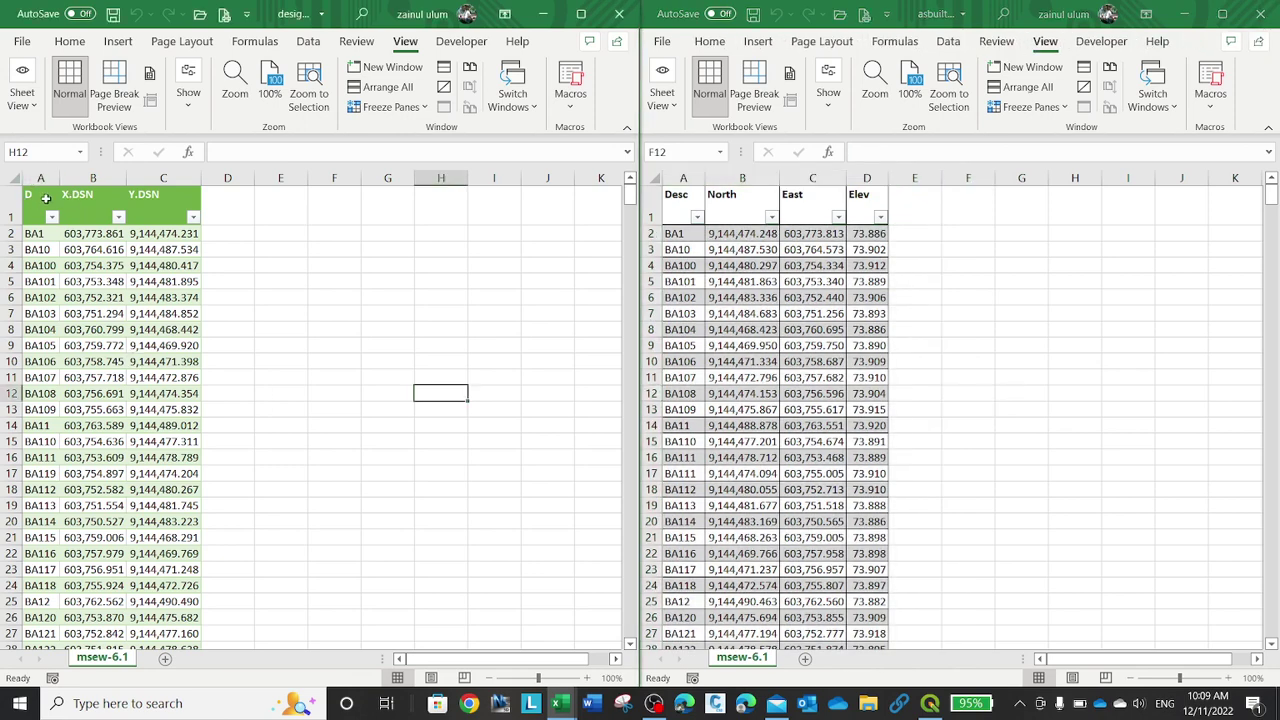
left_click_drag(45, 195, 165, 195)
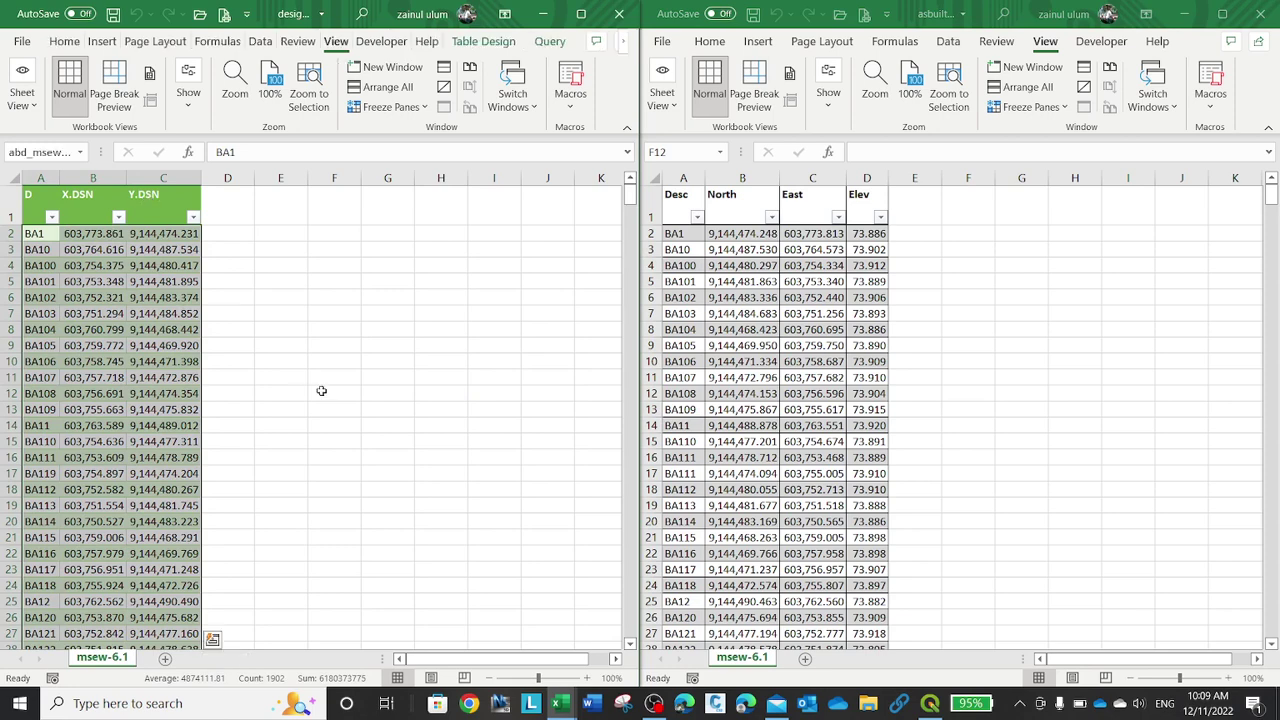
left_click(960, 463)
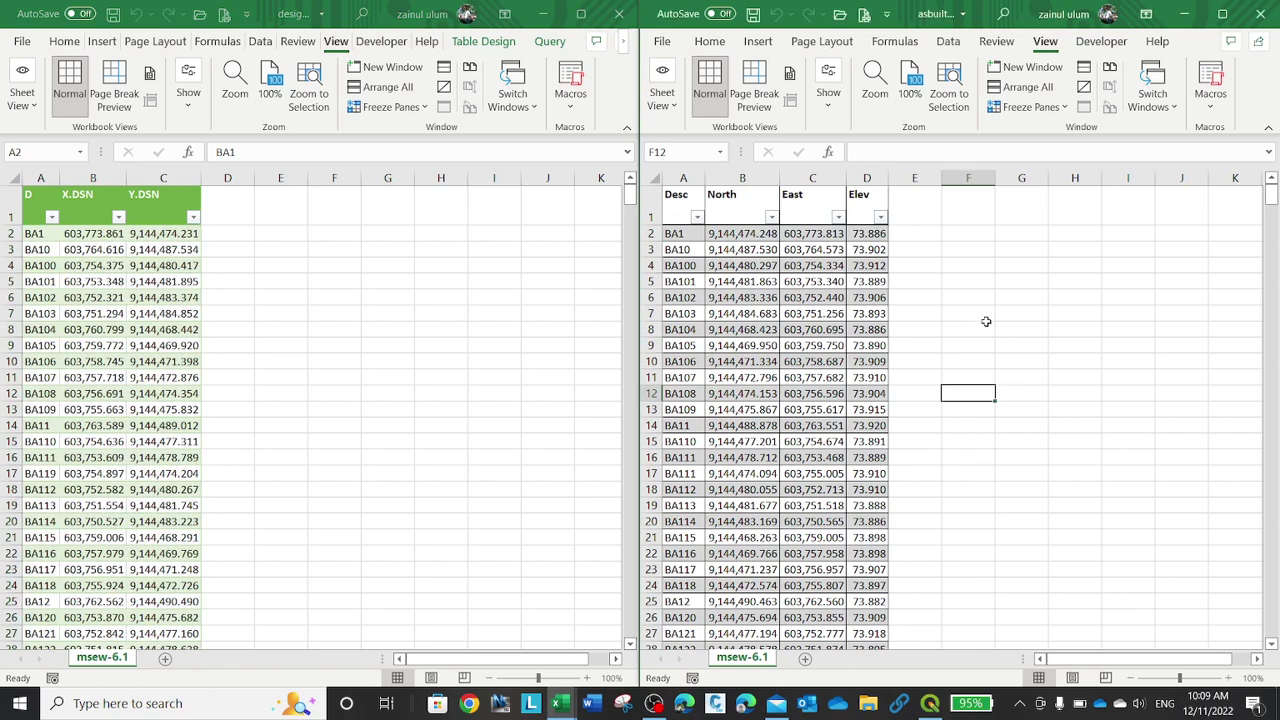
left_click(115, 318)
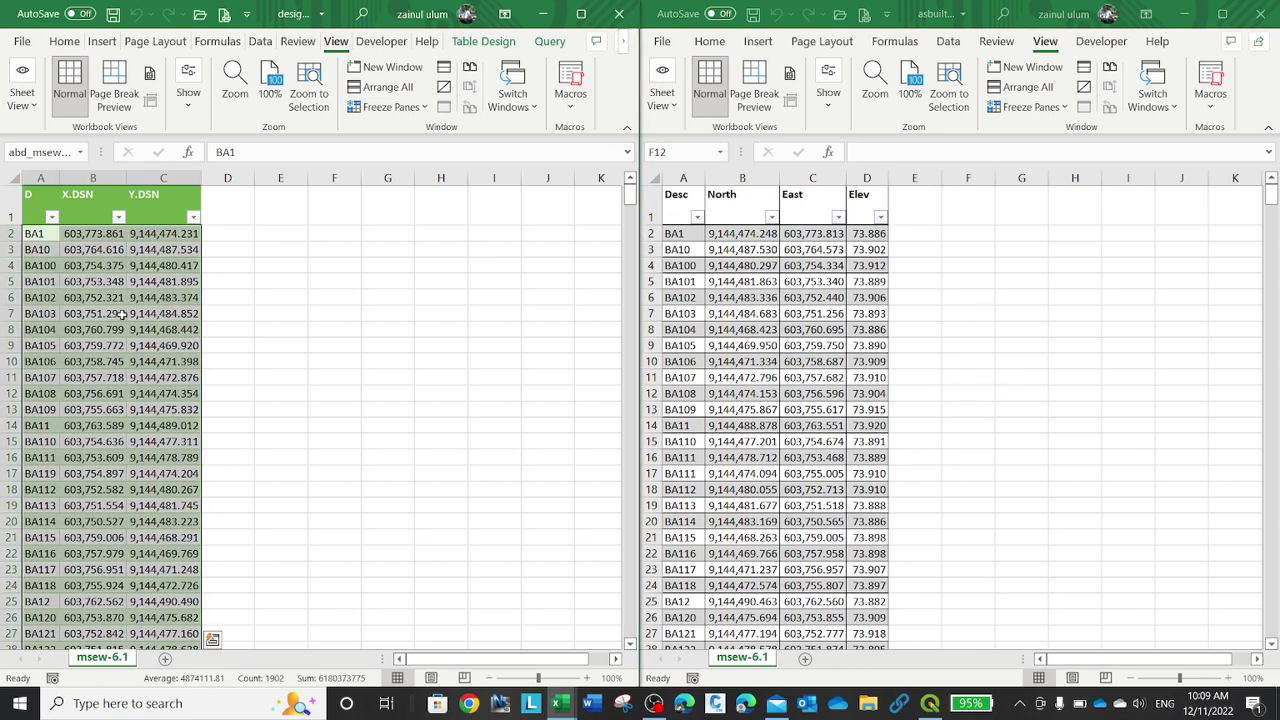
left_click(354, 350)
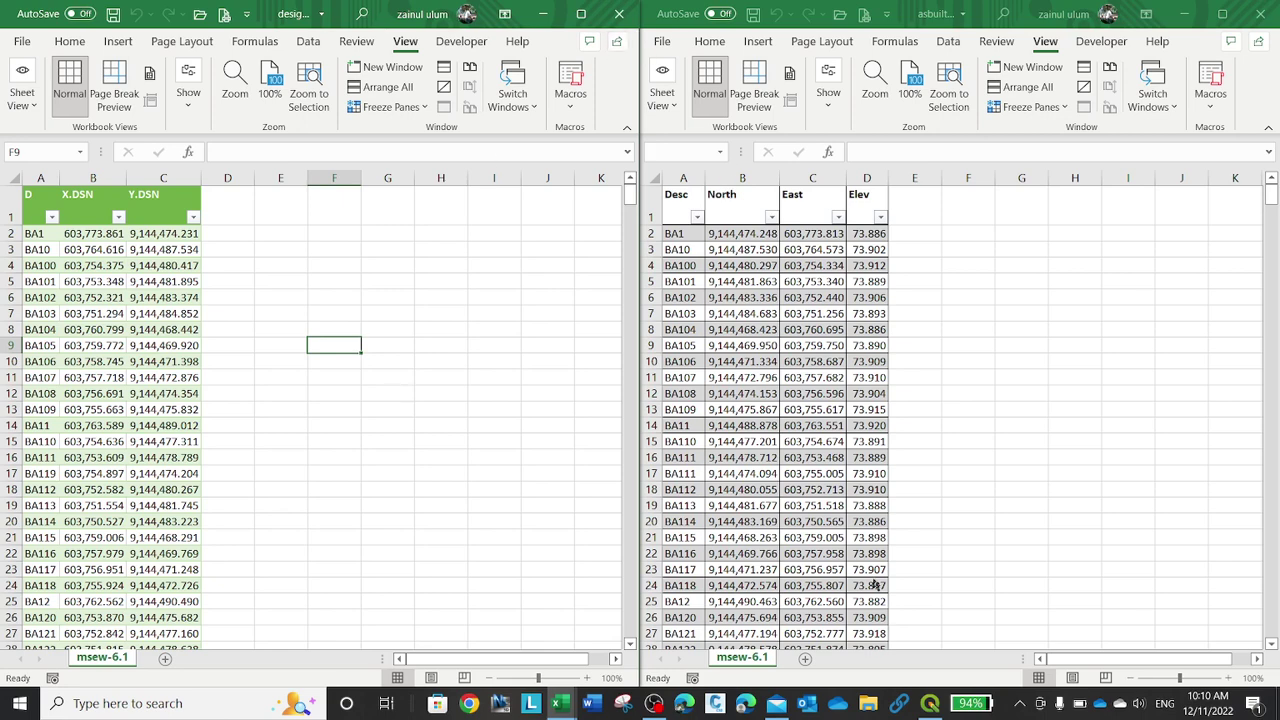
Switch to QGIS and start a new project, discarding the unsaved current one
left_click(931, 704)
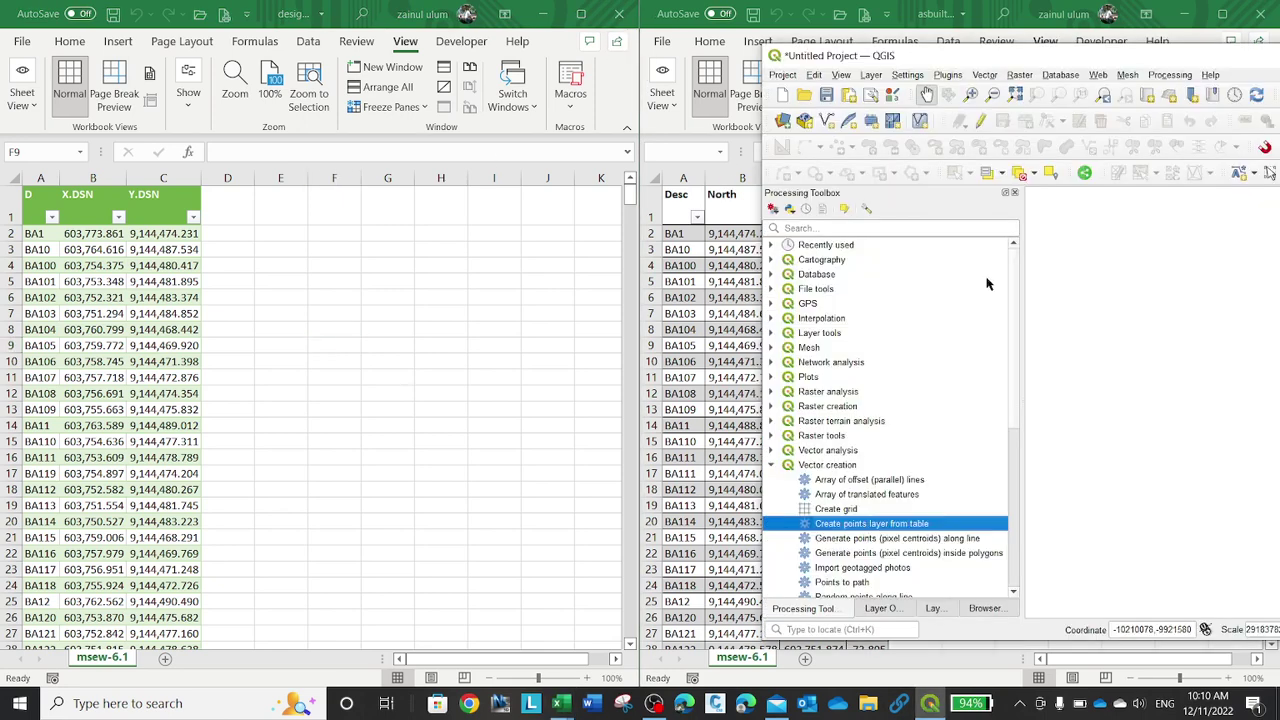
left_click_drag(1123, 58, 588, 80)
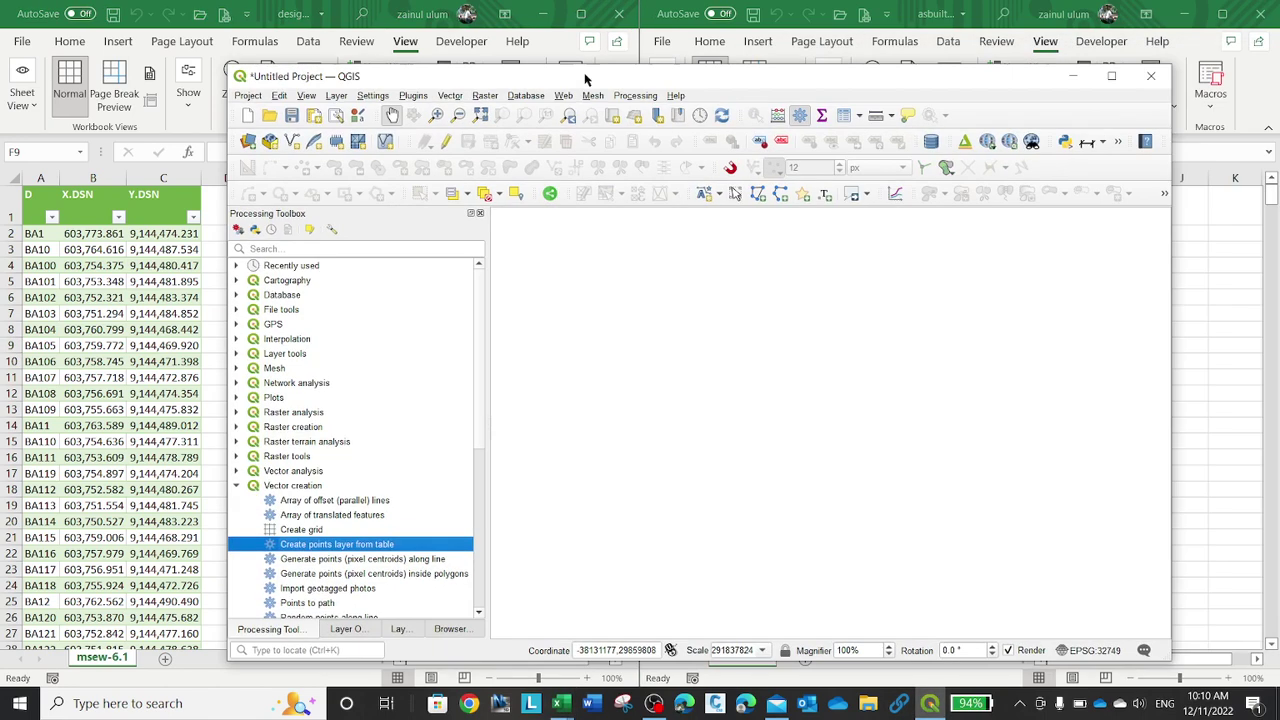
left_click(247, 115)
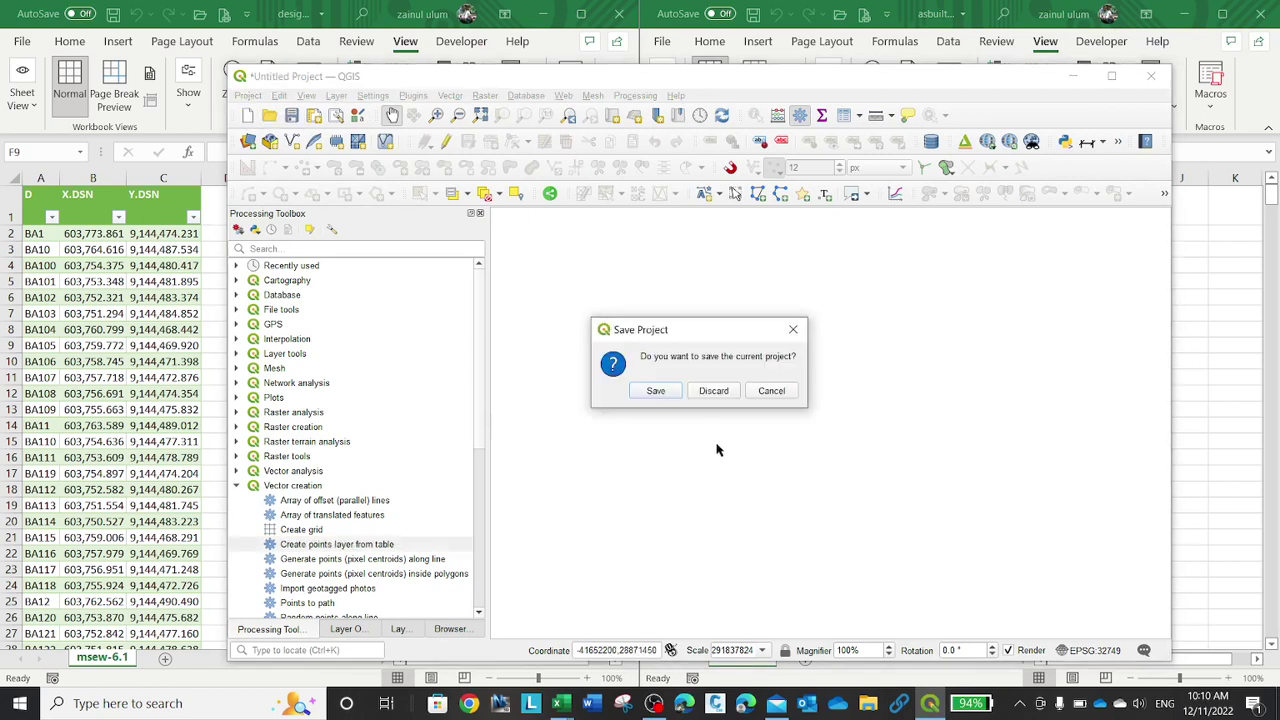
left_click(714, 391)
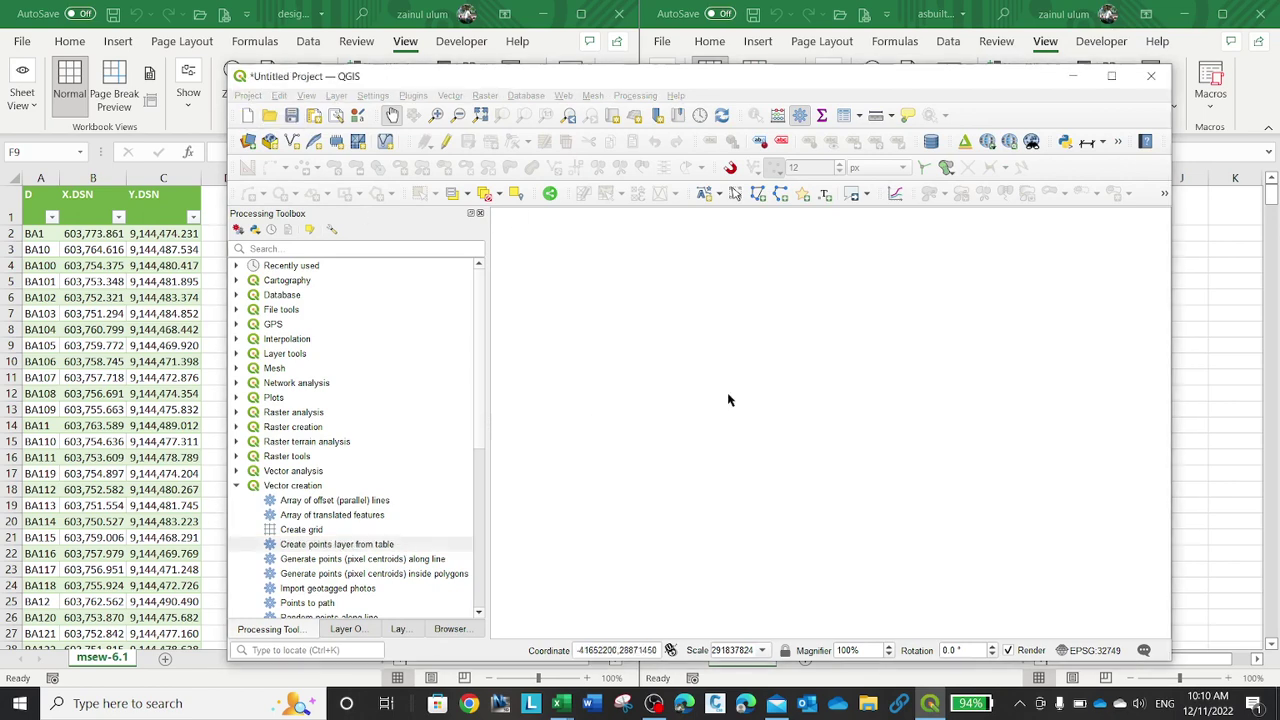
Set the project coordinate reference system to WGS 84 / UTM zone 49S (EPSG:32749)
left_click(1087, 651)
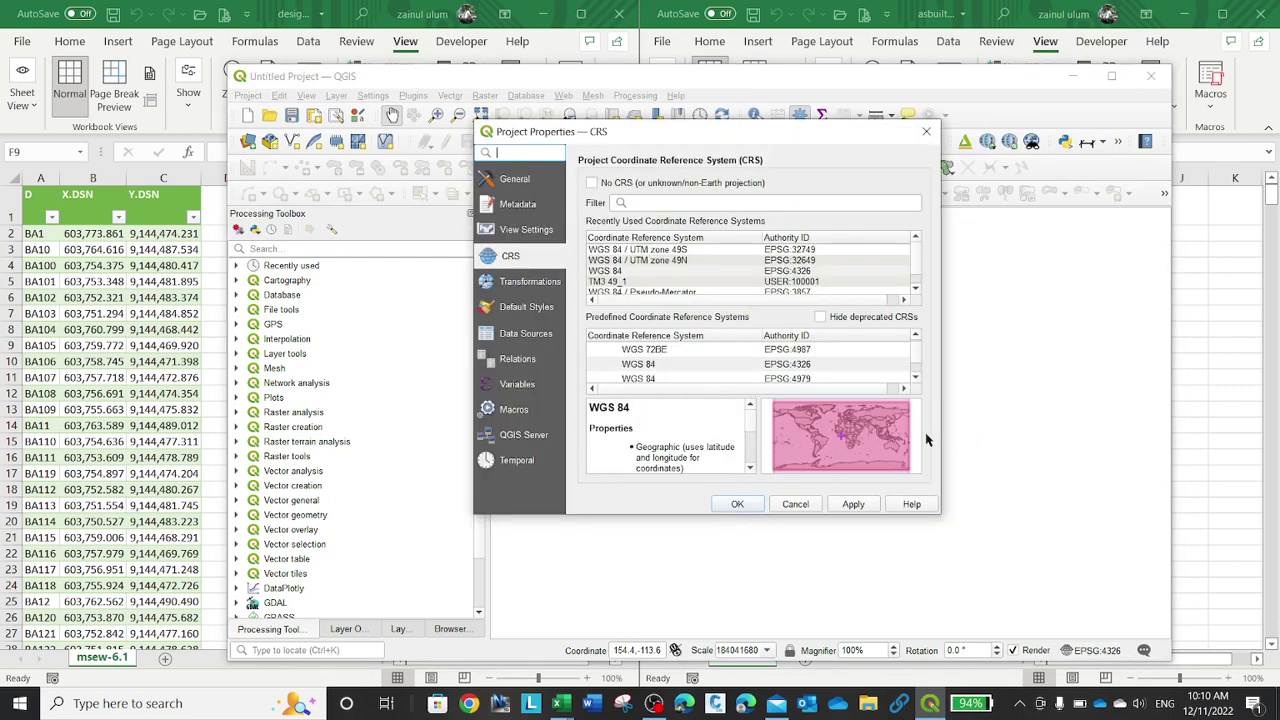
left_click(703, 249)
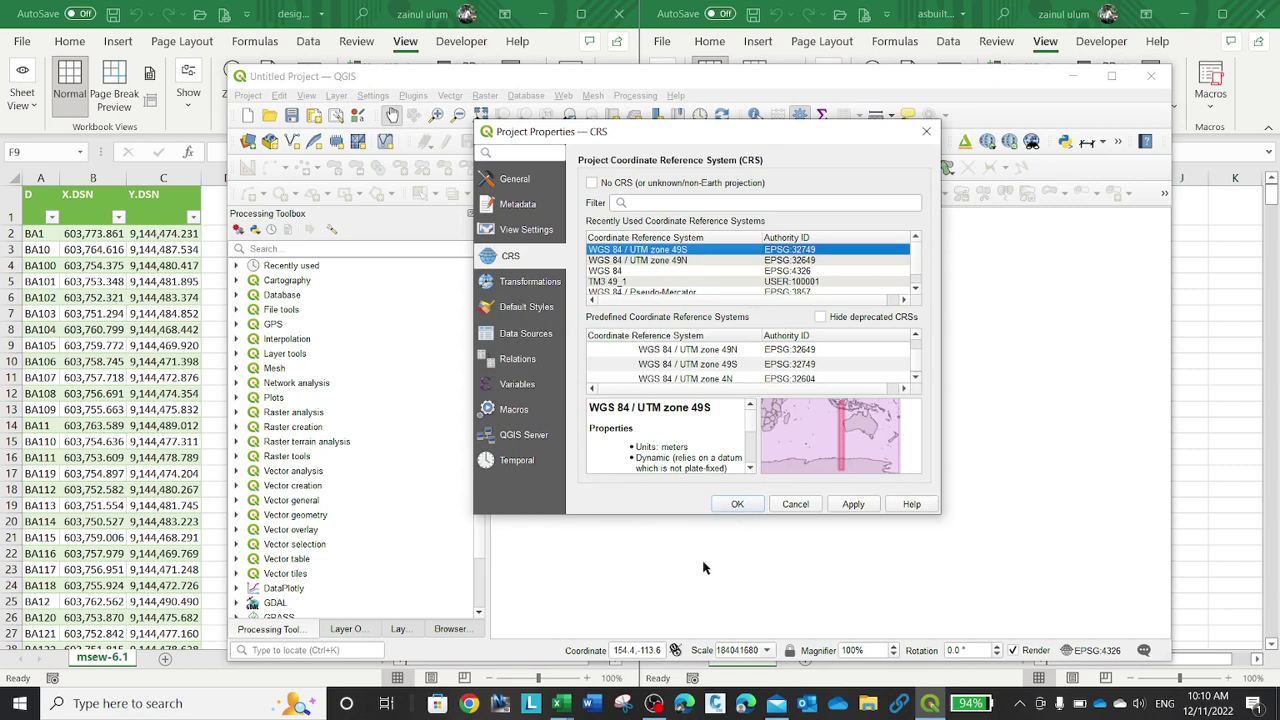
left_click(855, 505)
left_click(737, 504)
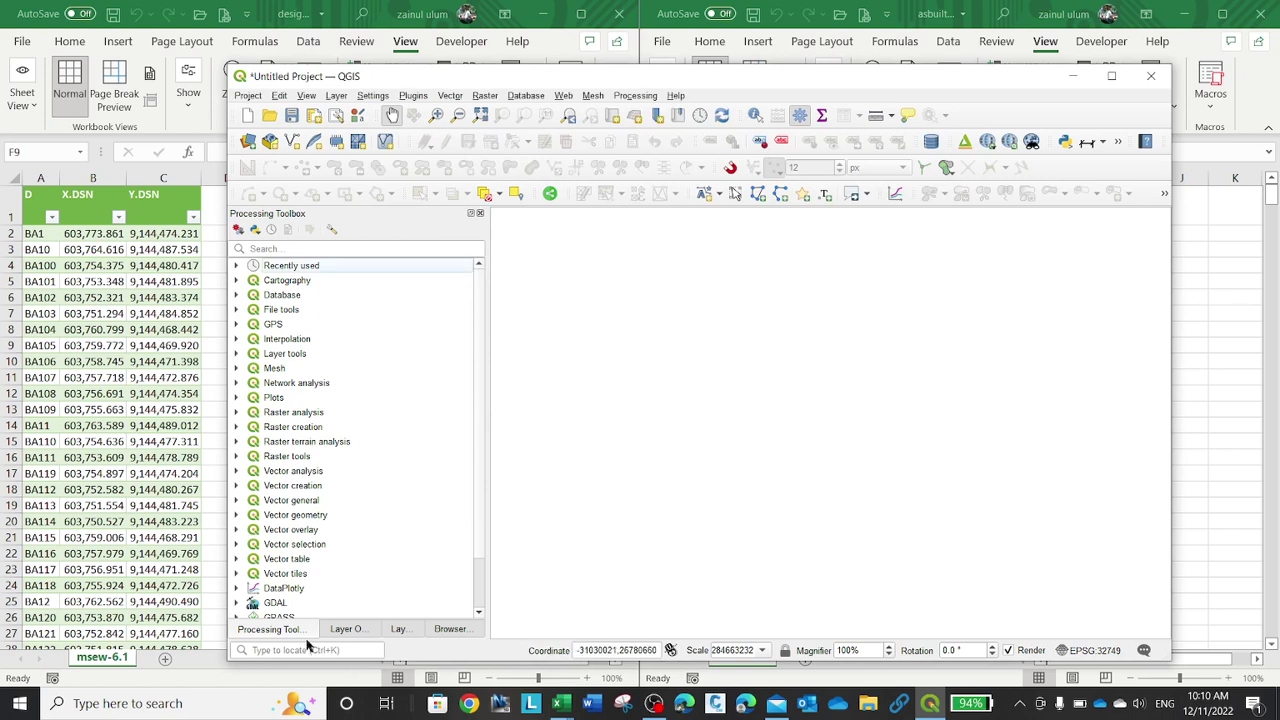
Bring the project's Layers panel into view in place of the Processing Toolbox
left_click(357, 628)
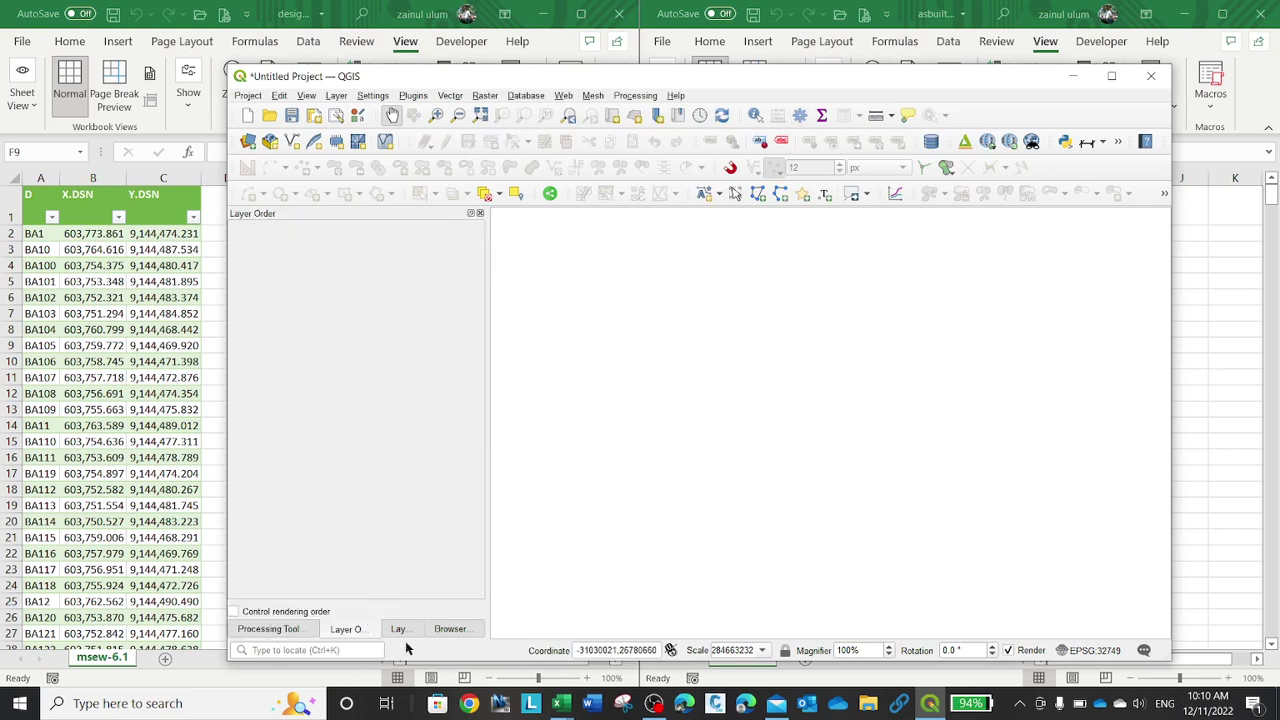
left_click(399, 629)
left_click(449, 629)
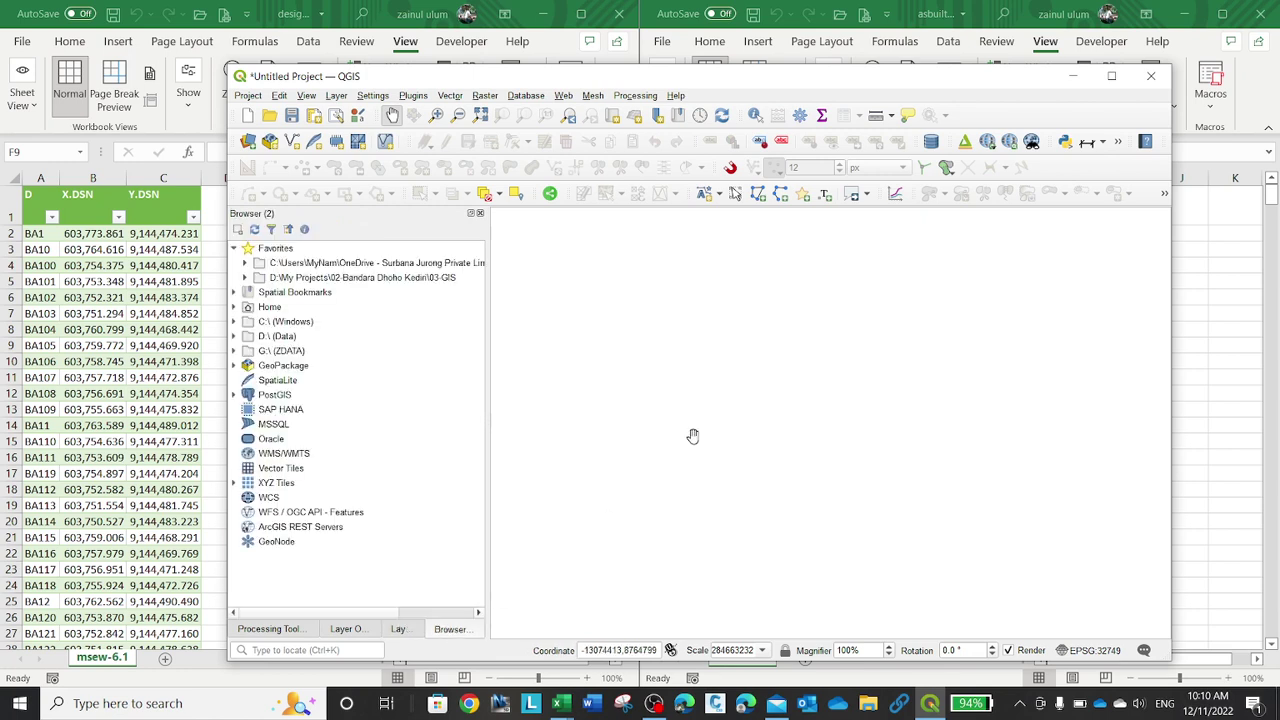
left_click(399, 629)
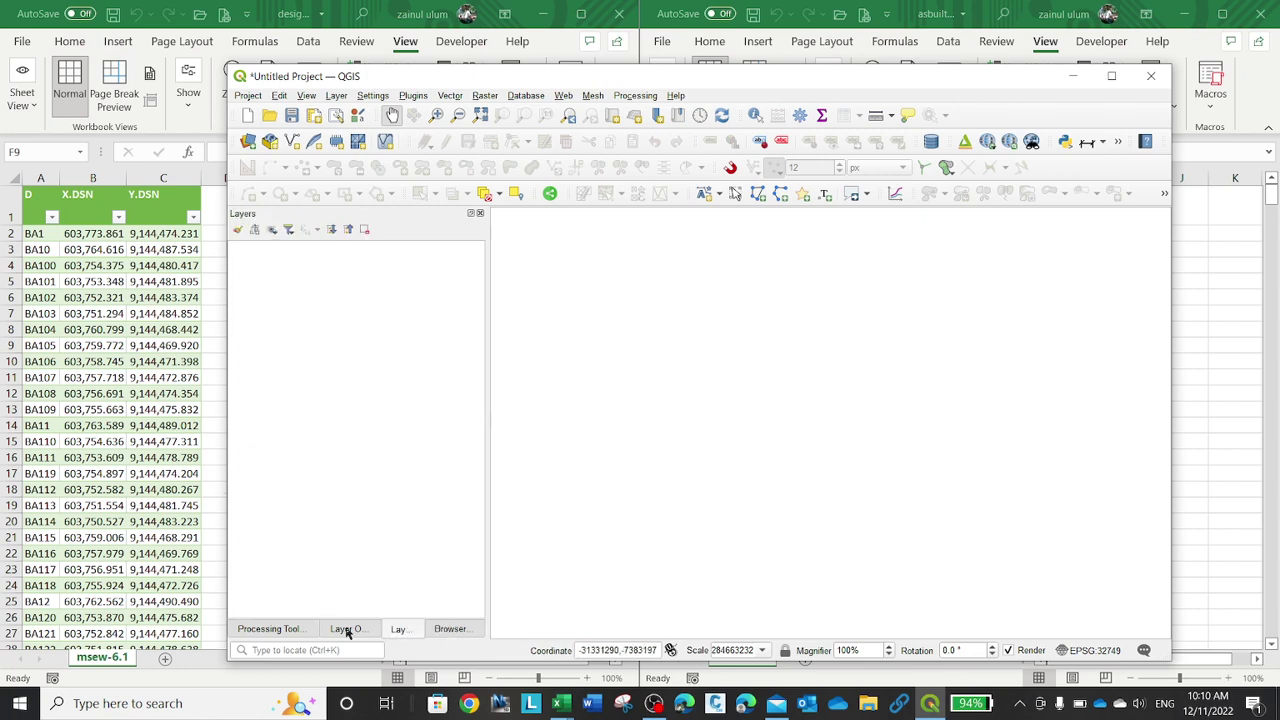
left_click(346, 629)
left_click(410, 630)
Close the design and as-built Excel workbooks and maximize the QGIS window
key("alt+Tab")
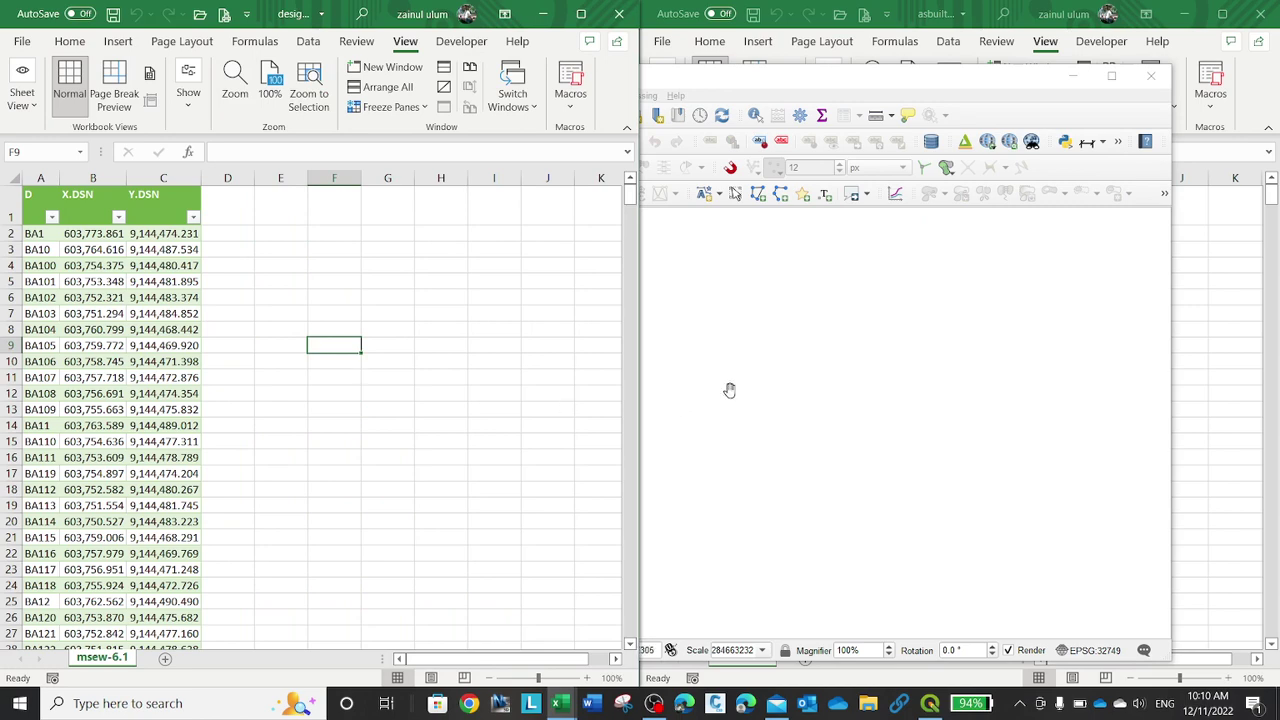
left_click(1232, 342)
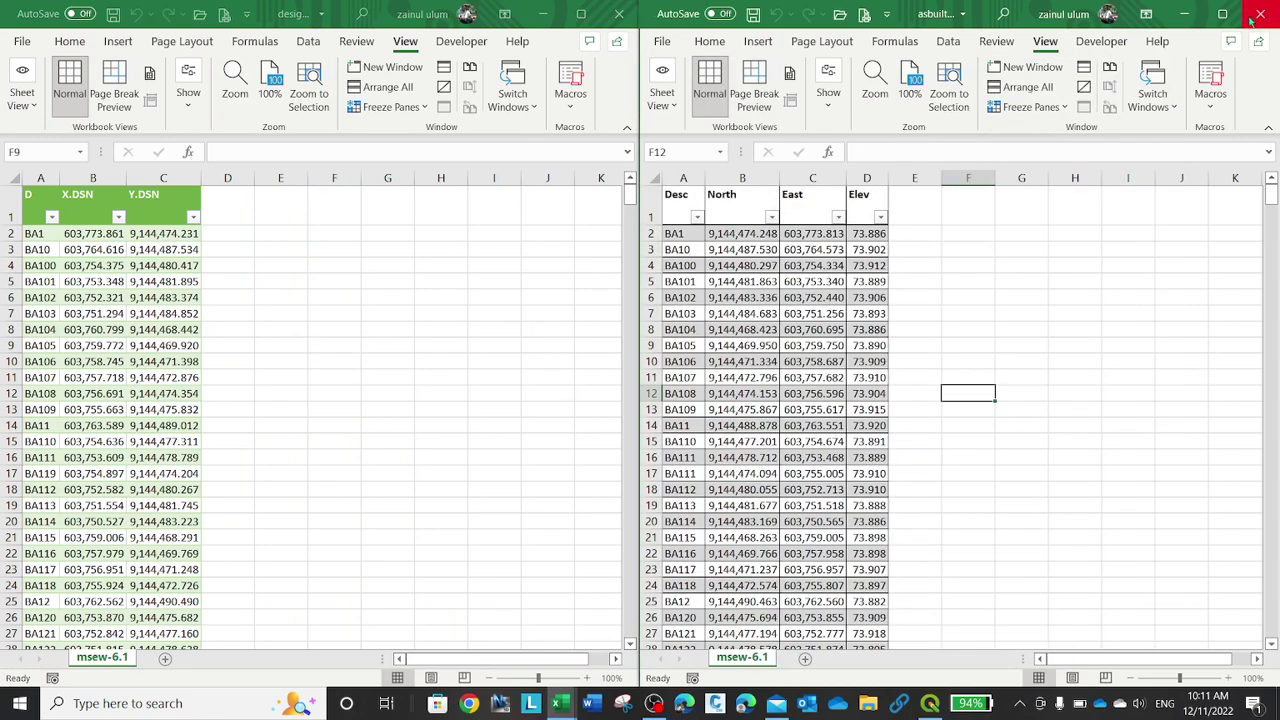
left_click(1258, 13)
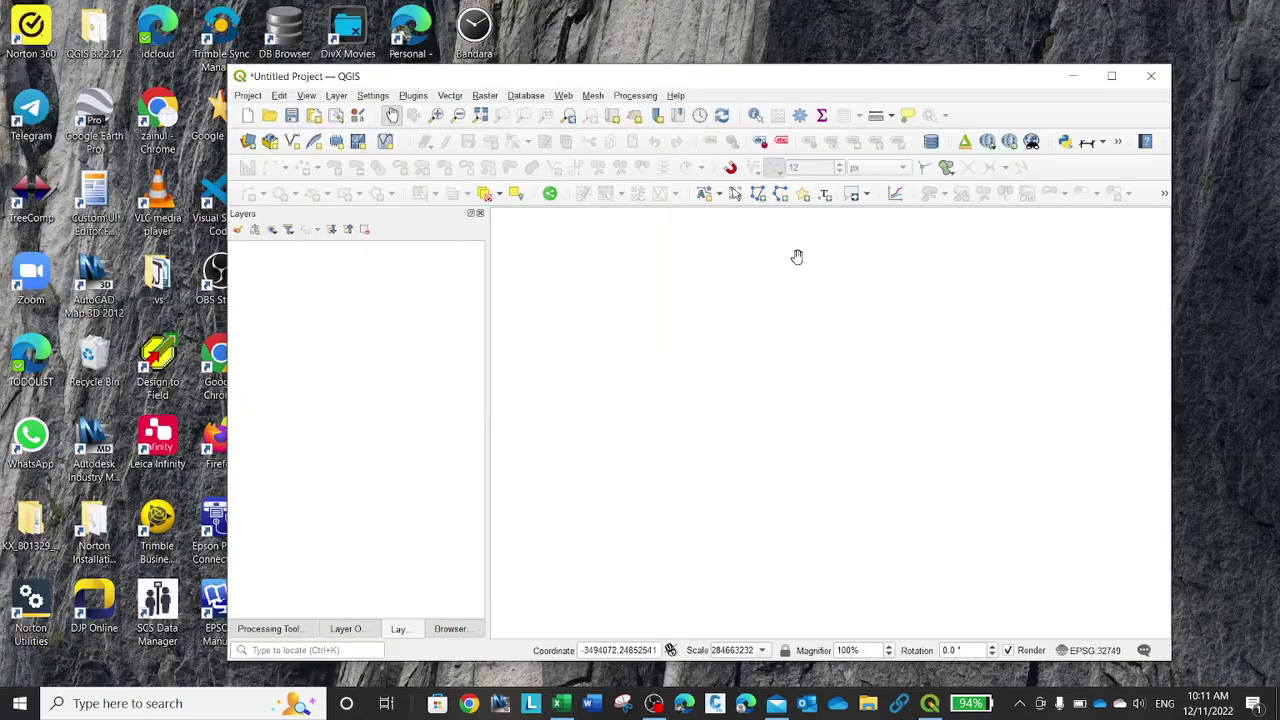
left_click(1110, 75)
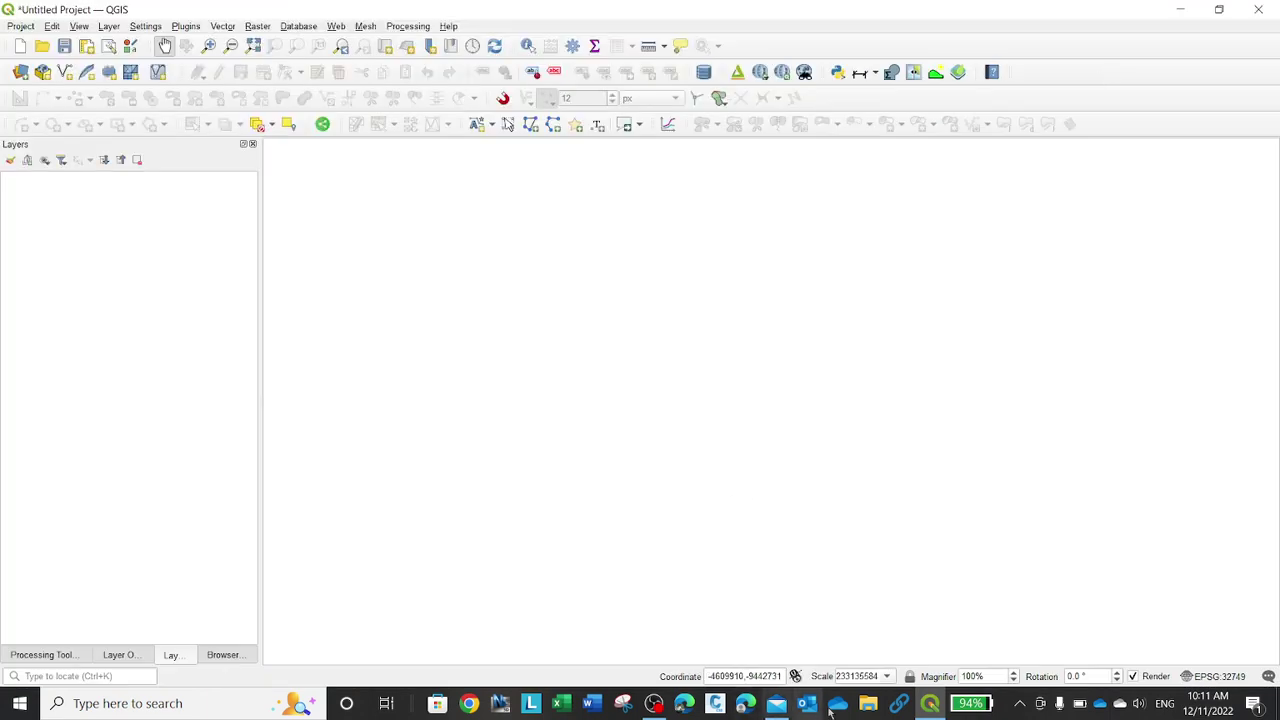
Load asbuilt-pile.xlsx and design-pile.xlsx from the Downloads folder into the QGIS project as table layers
left_click(868, 703)
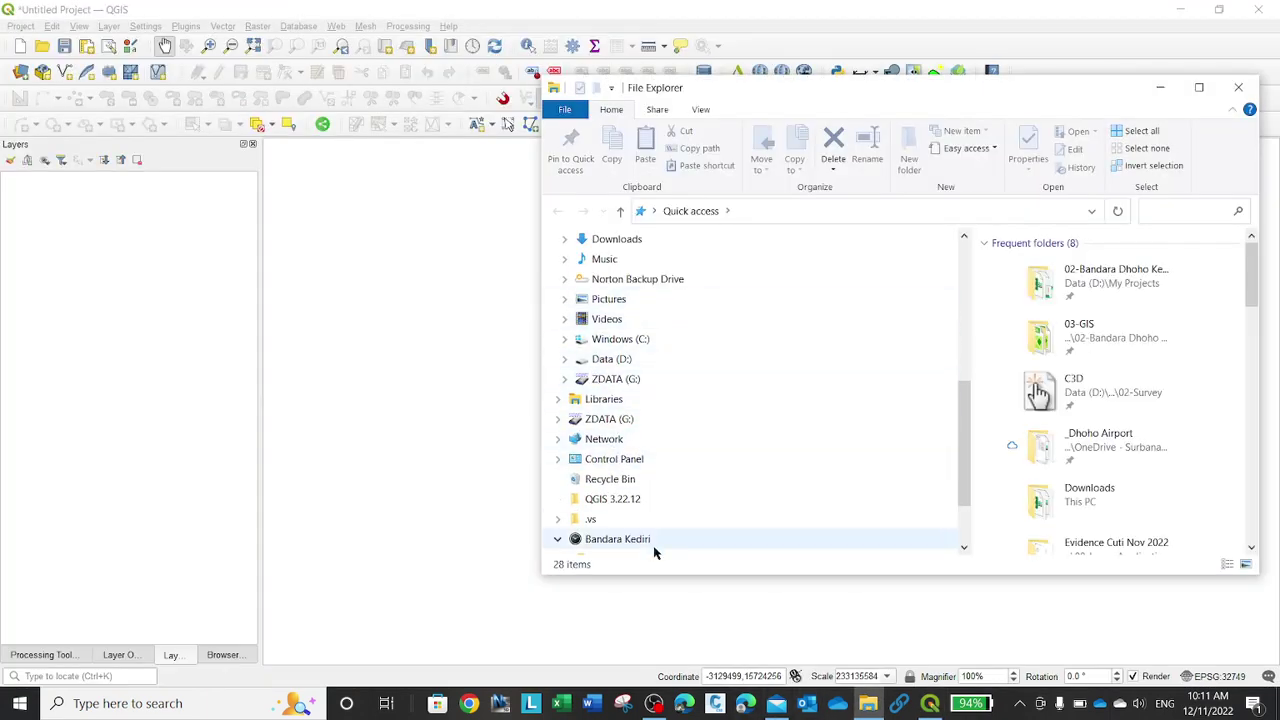
left_click(596, 242)
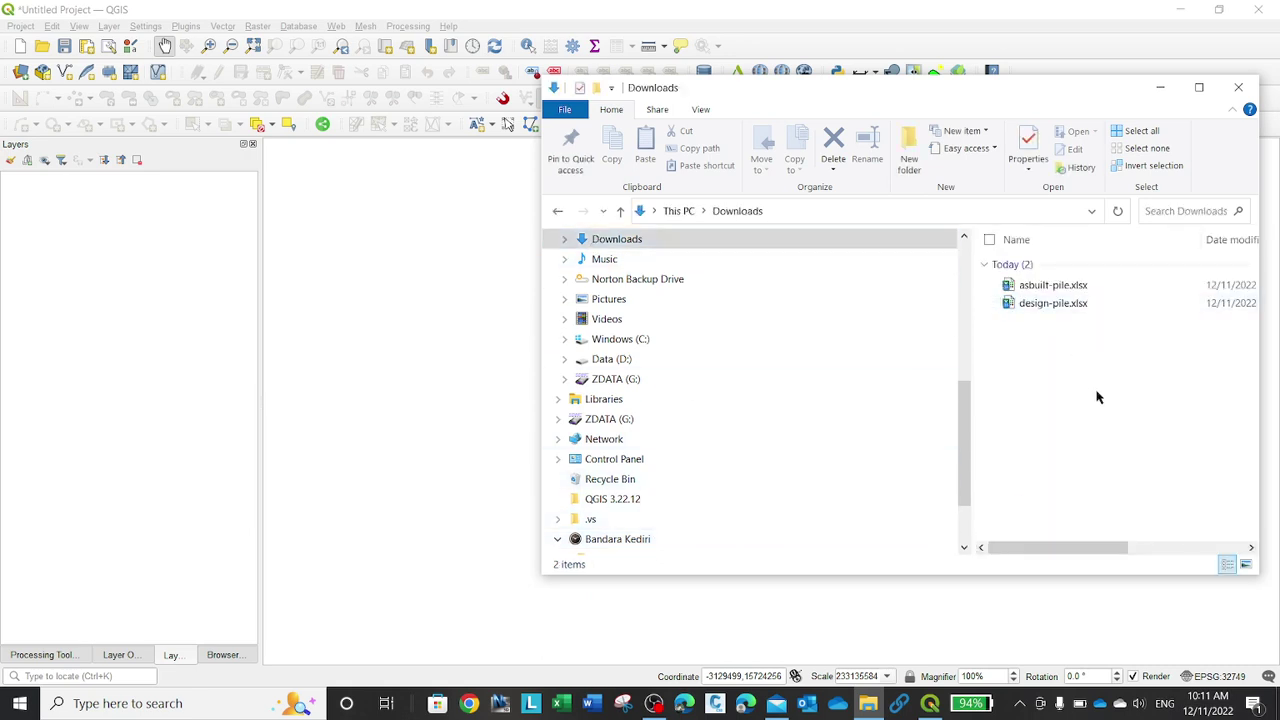
left_click(1066, 287)
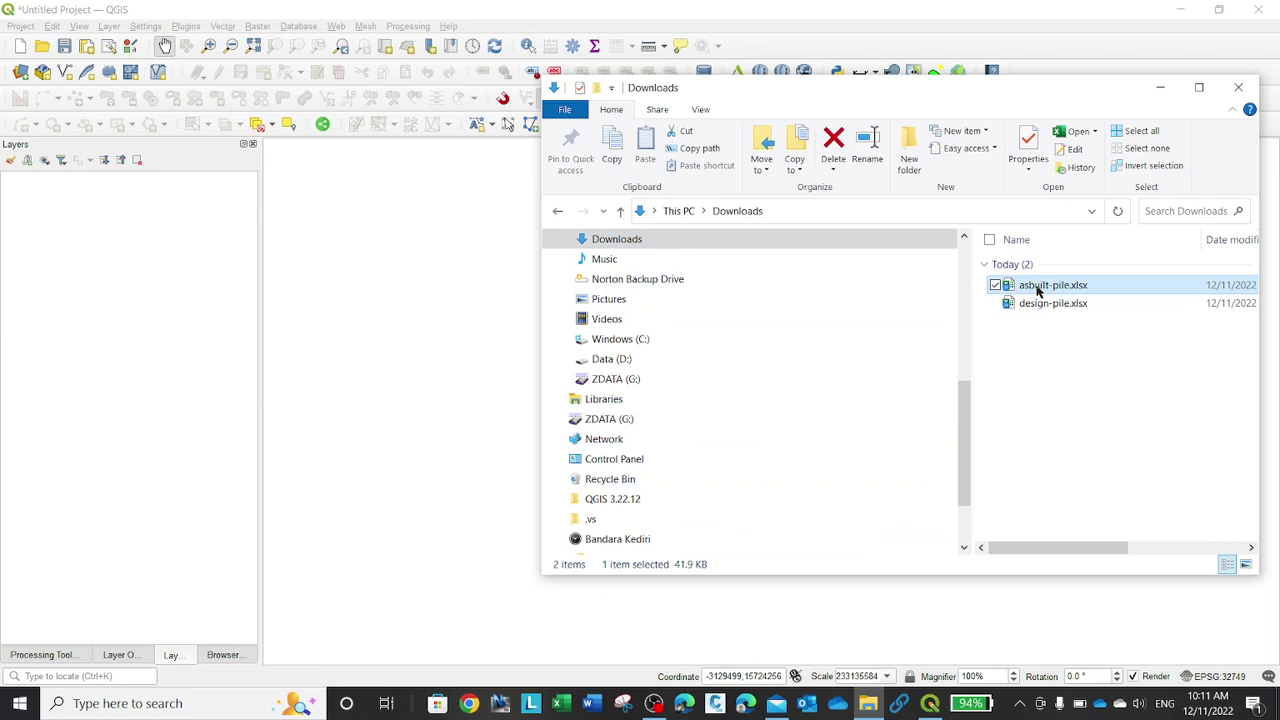
left_click_drag(1037, 289, 71, 318)
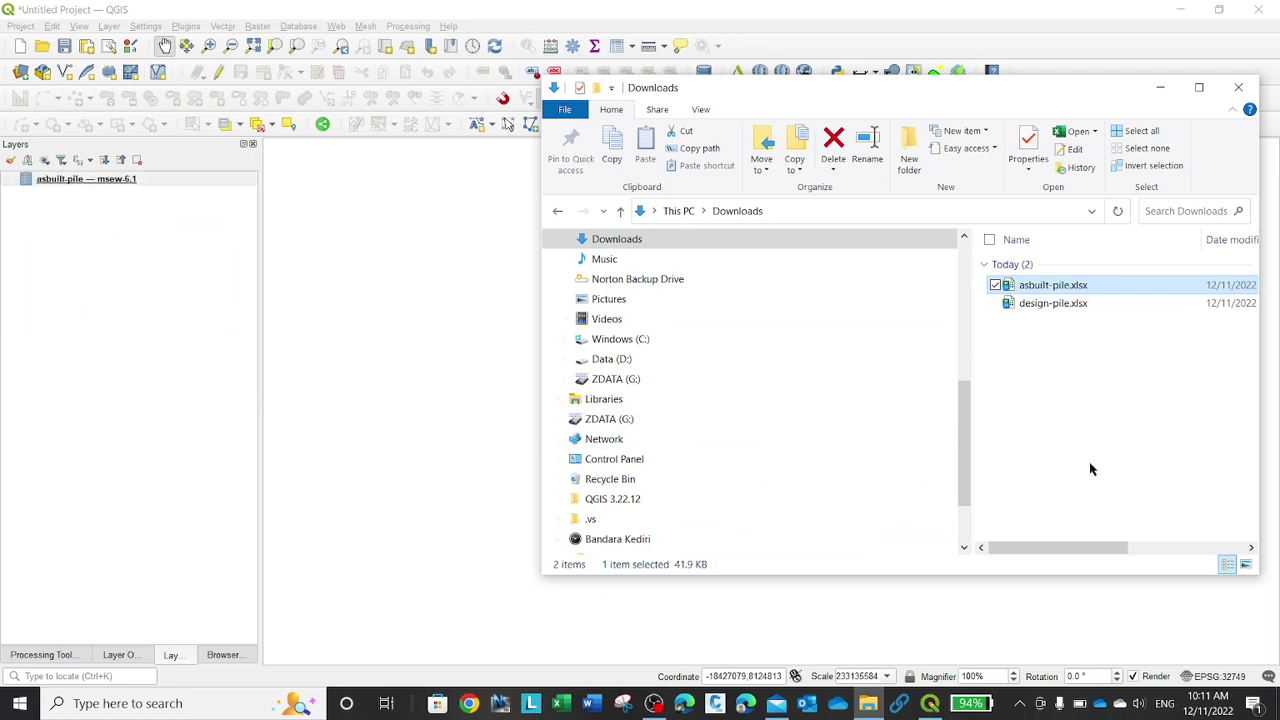
left_click(1100, 305)
left_click_drag(1085, 313, 114, 406)
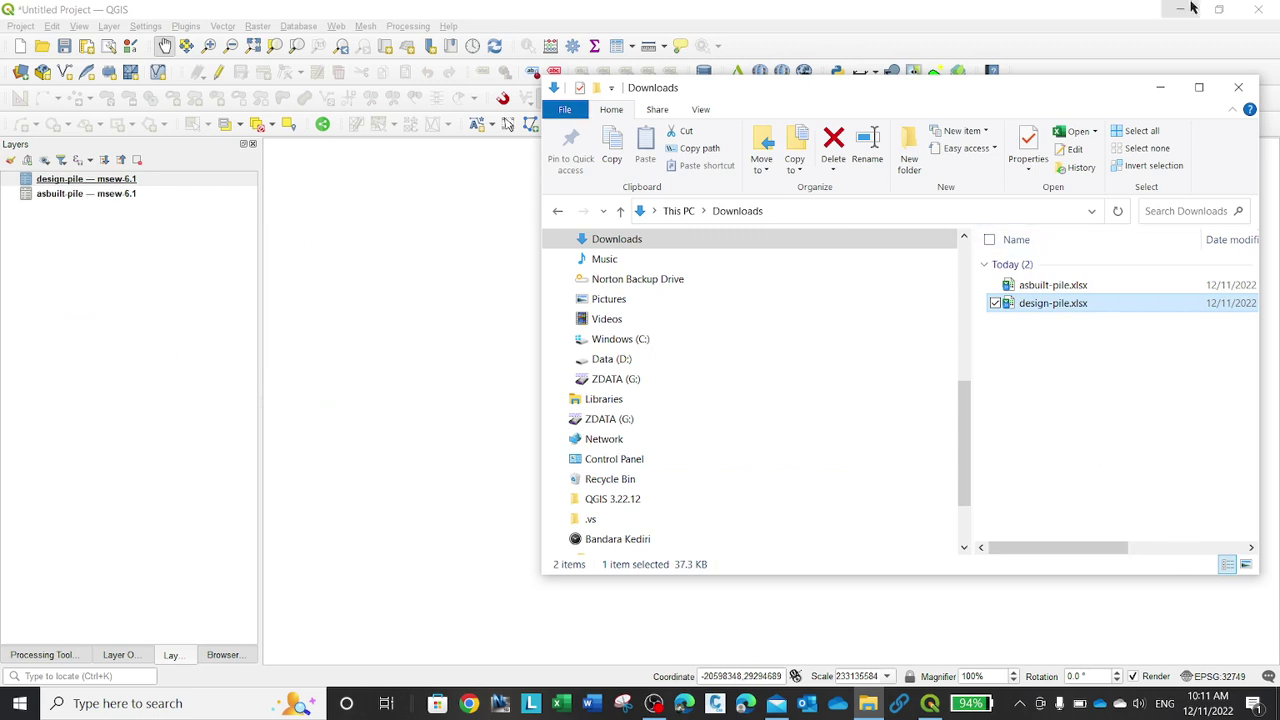
left_click(1238, 88)
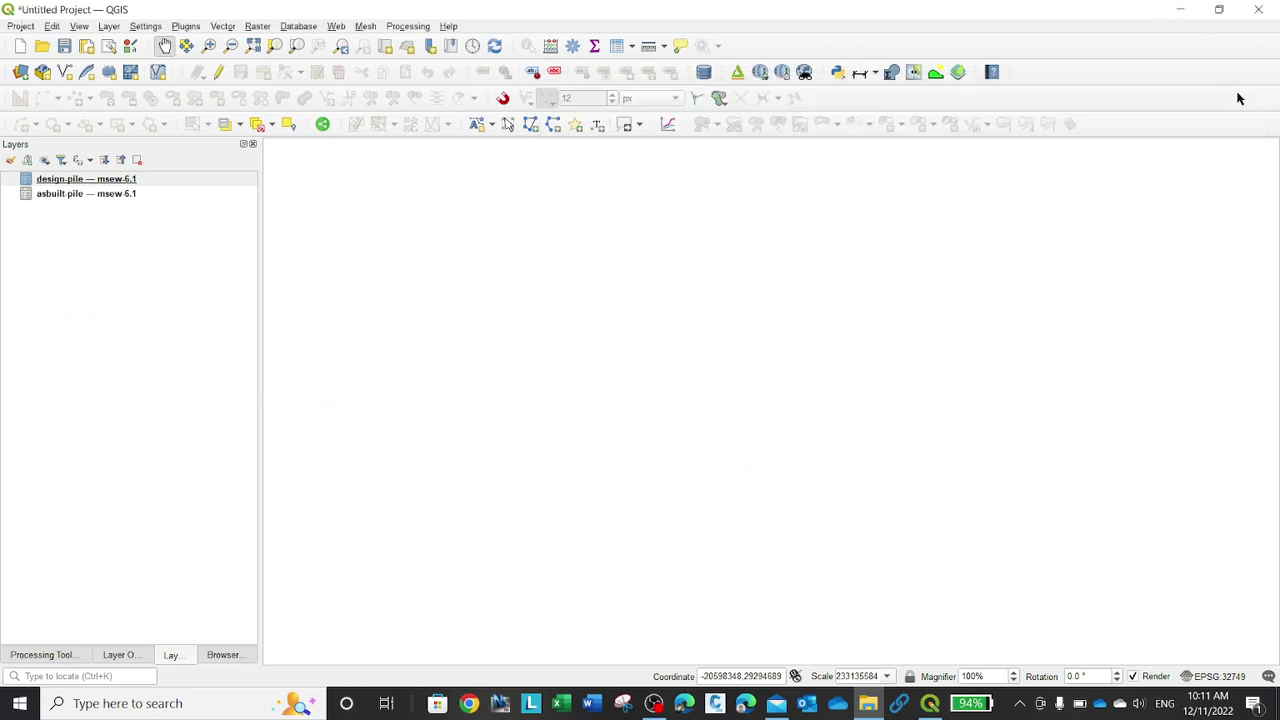
Examine the attribute tables of the design-pile and asbuilt-pile layers, closing each one after viewing
right_click(103, 183)
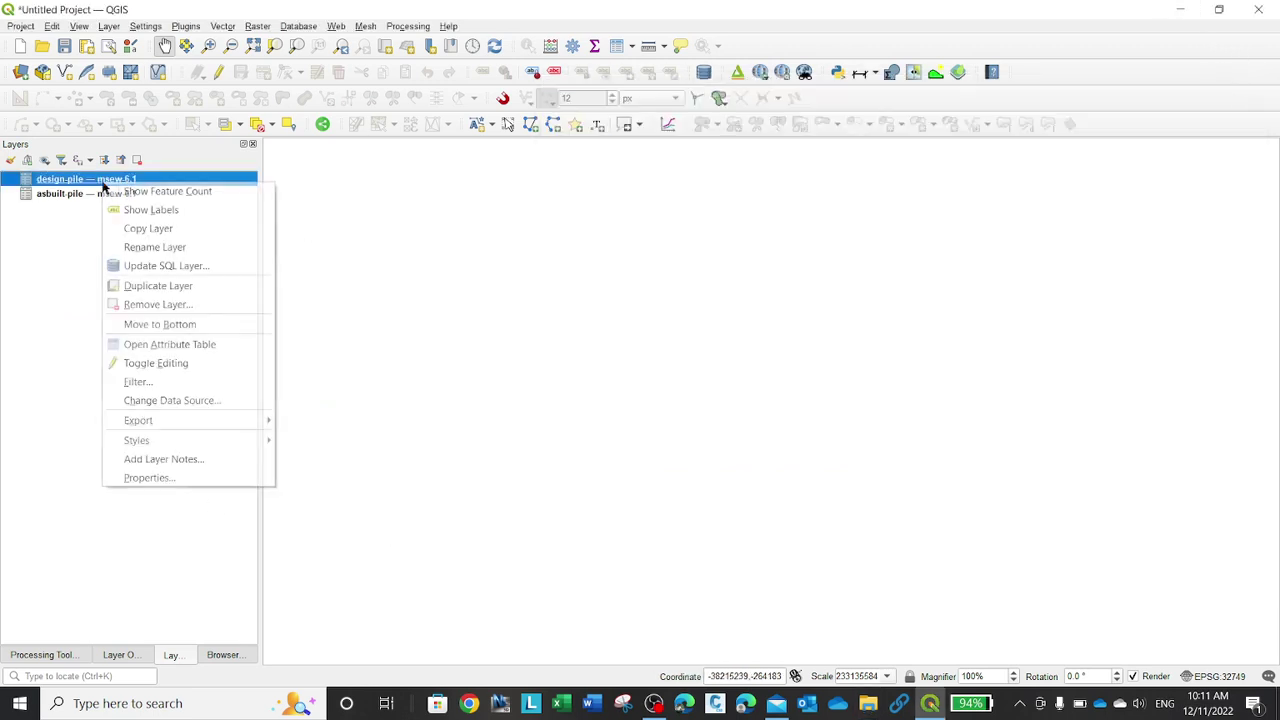
left_click(170, 344)
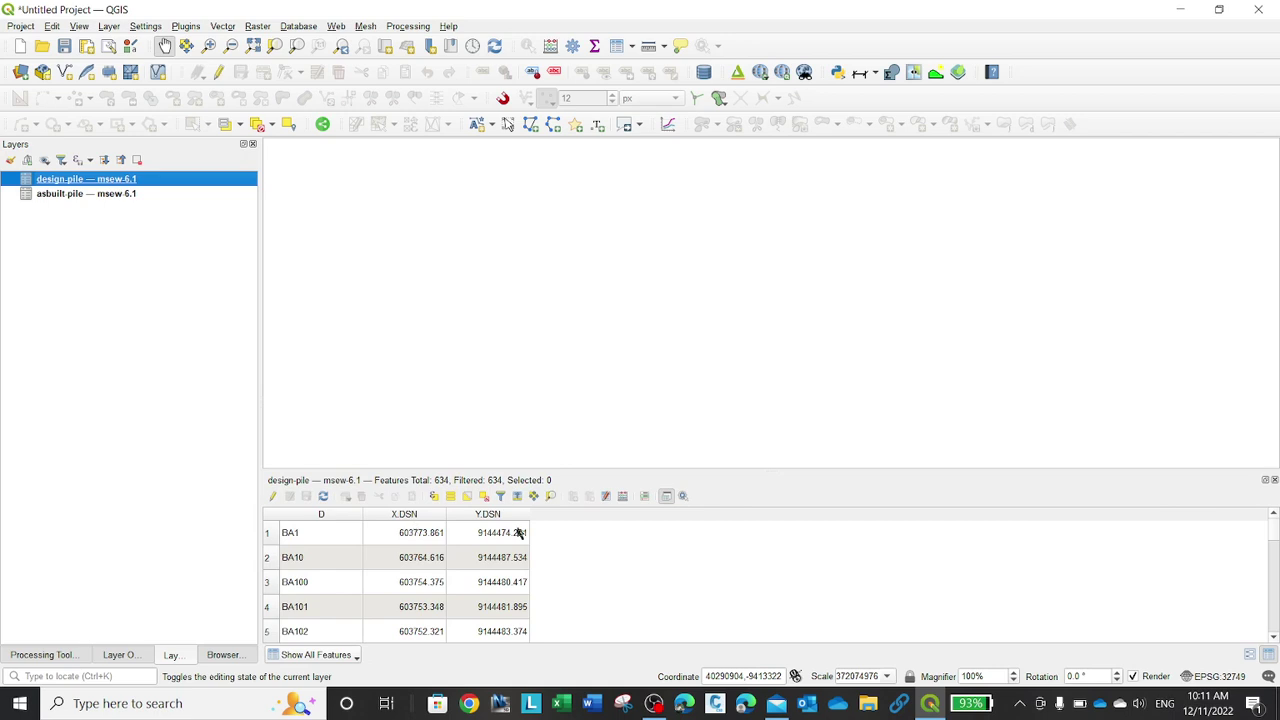
left_click(1274, 481)
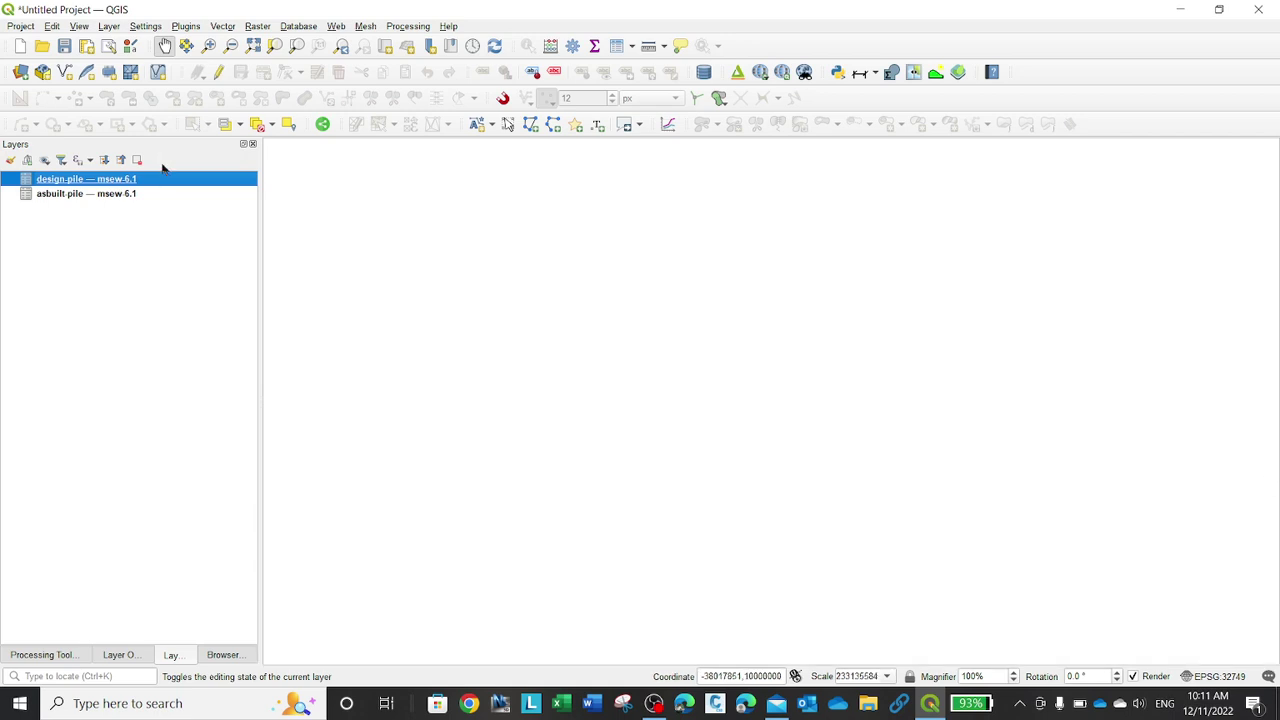
left_click(122, 196)
right_click(122, 196)
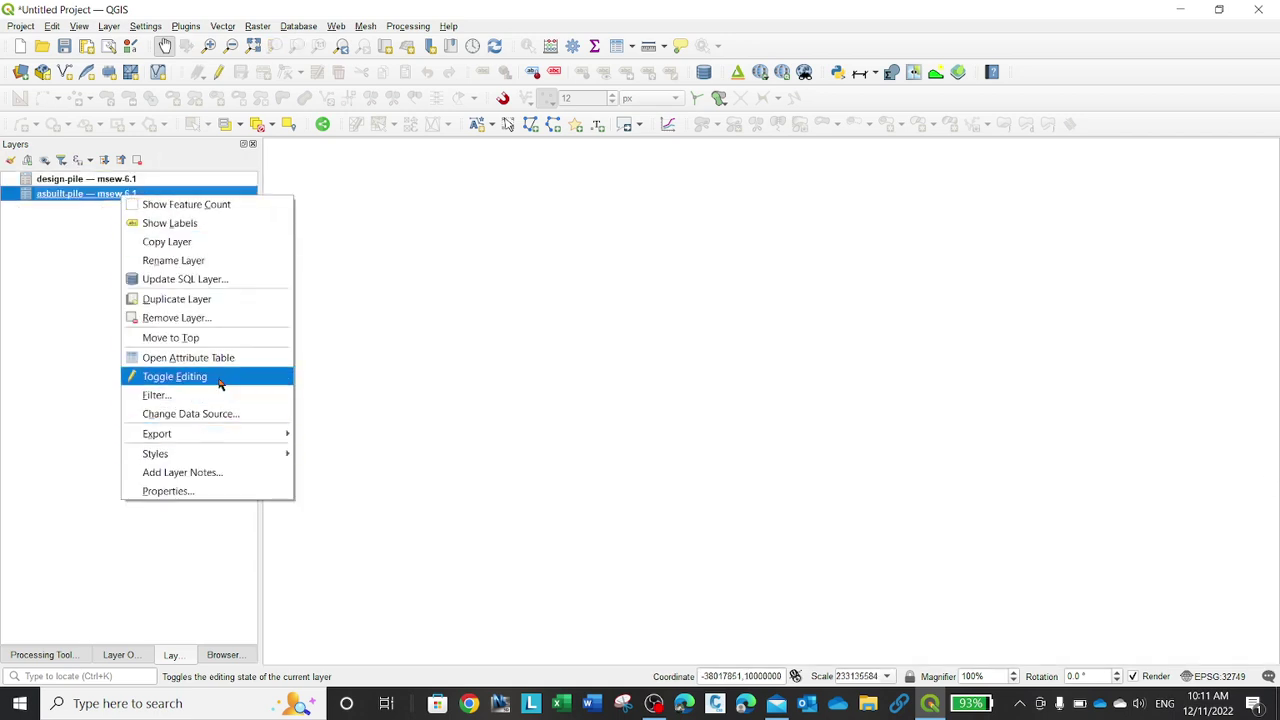
left_click(180, 357)
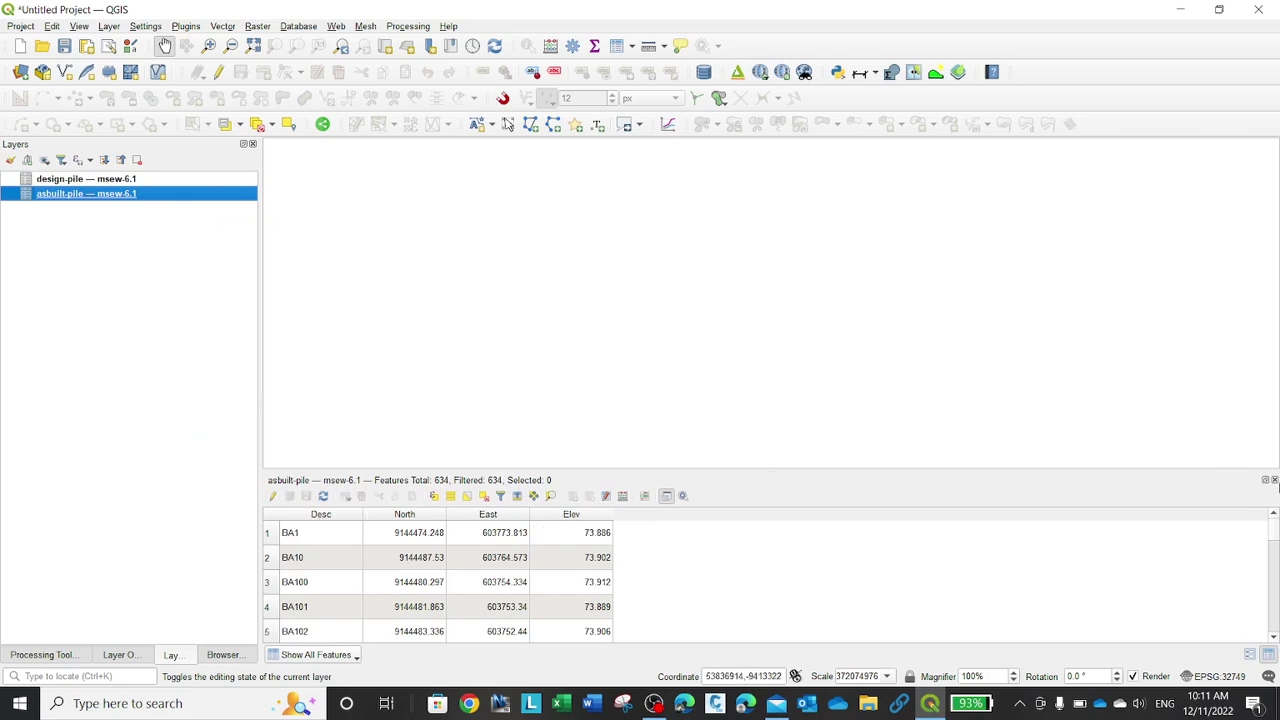
left_click(1274, 480)
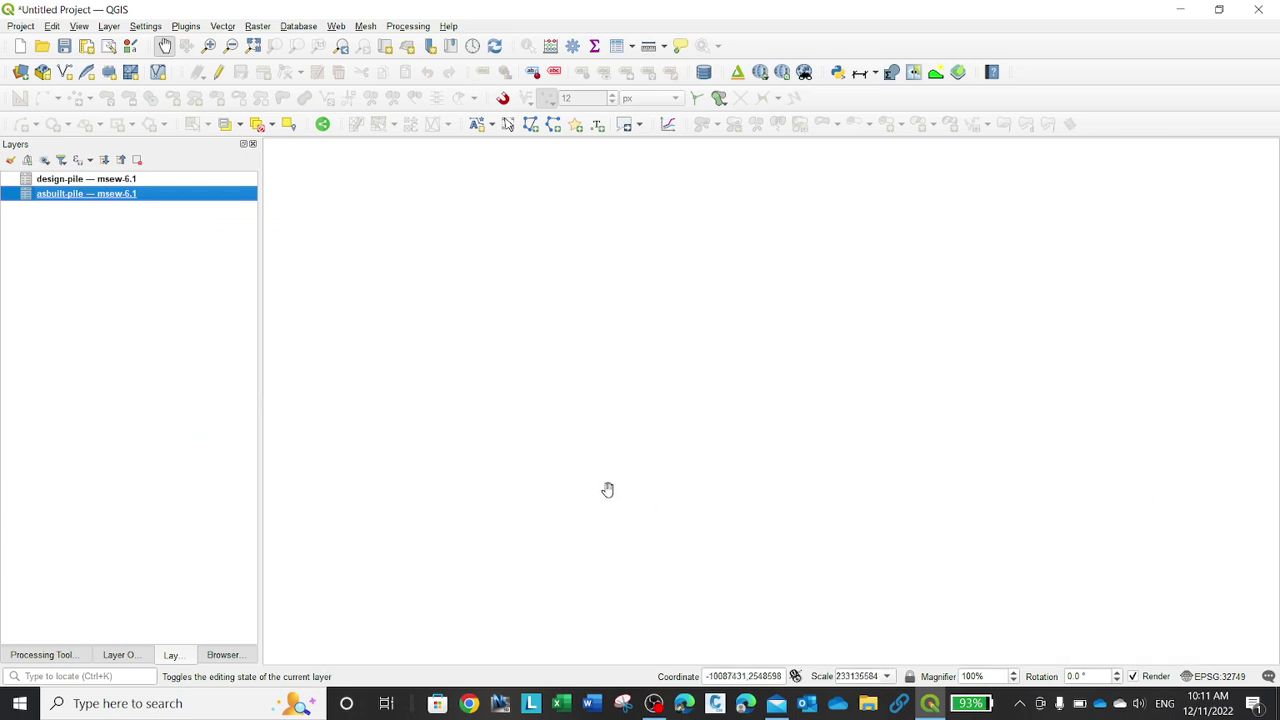
Start the Create points layer from table tool from the Vector creation algorithms with the design-pile table selected
left_click(130, 179)
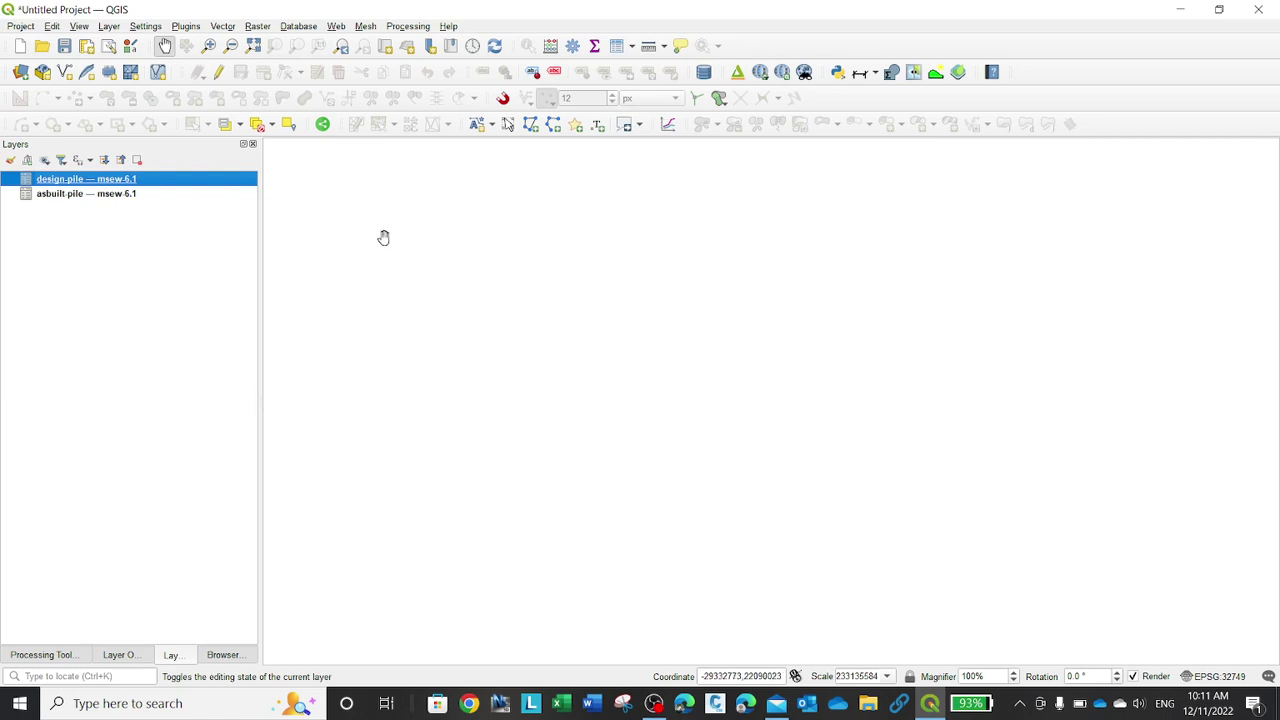
left_click(405, 25)
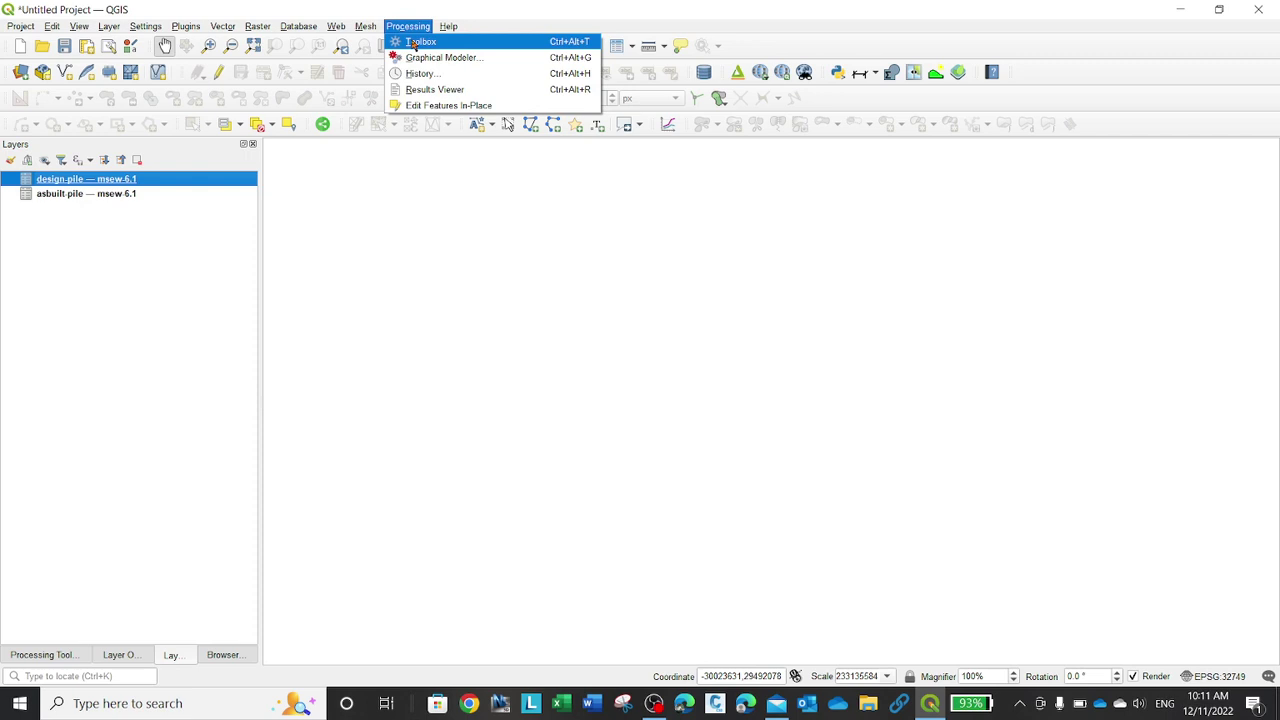
left_click(413, 43)
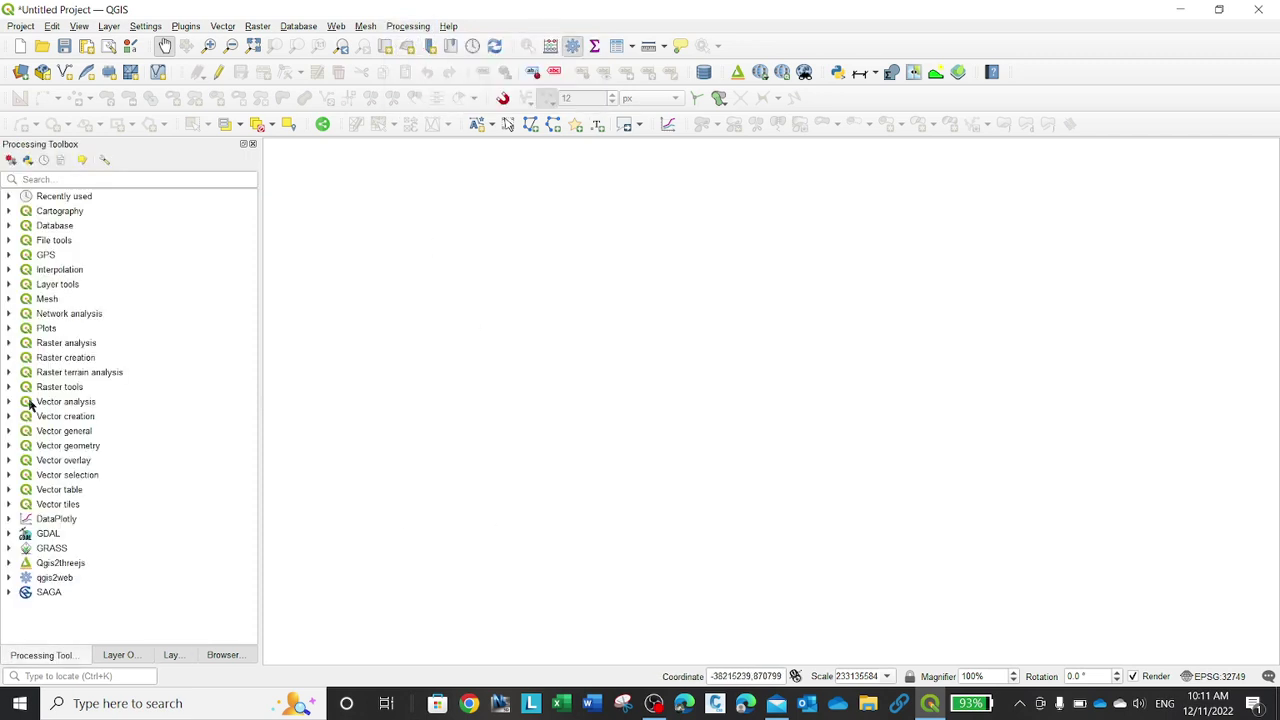
left_click(9, 417)
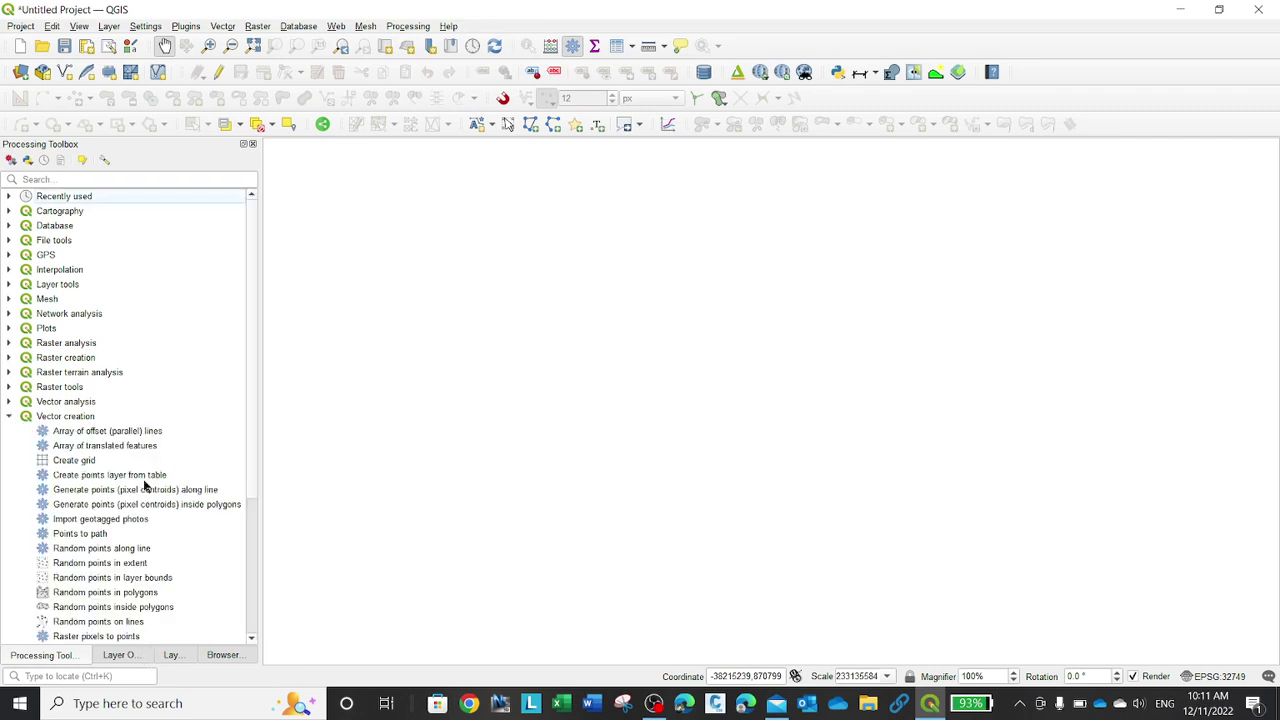
double_click(142, 477)
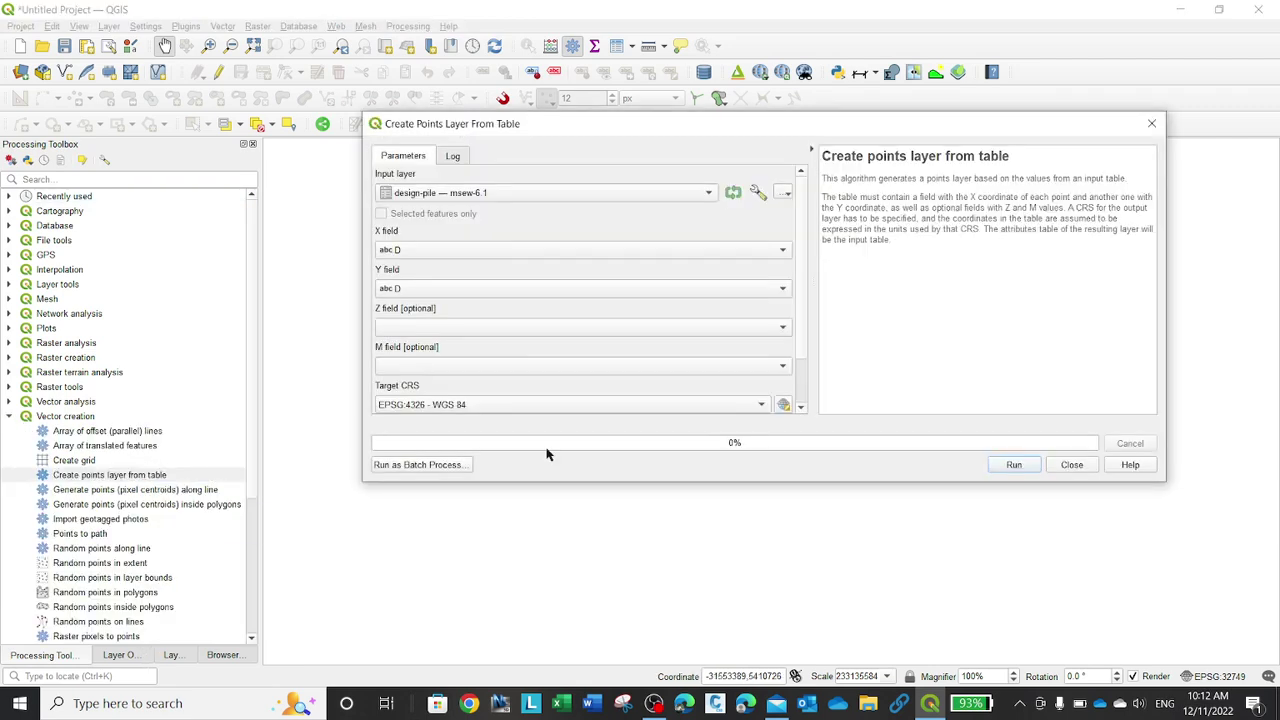
Set X.DSN as the X field and Y.DSN as the Y field, with design-pile as the input layer
left_click(545, 249)
left_click(505, 264)
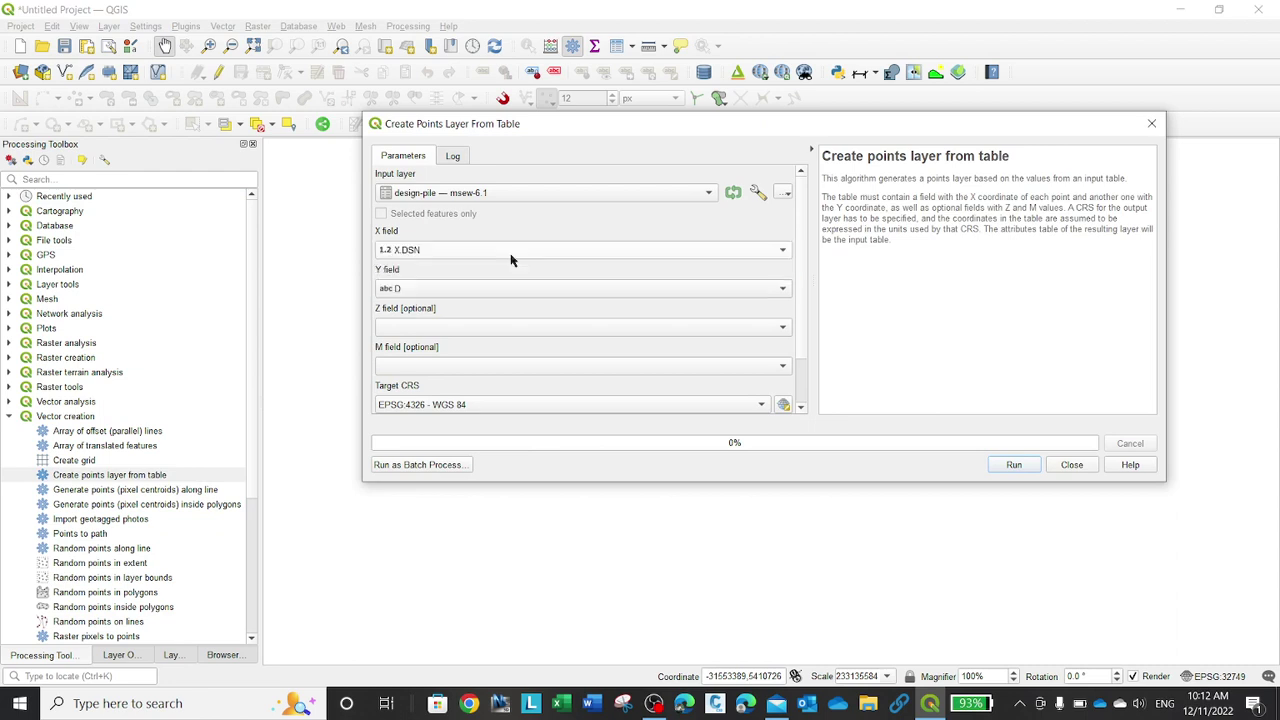
left_click(468, 294)
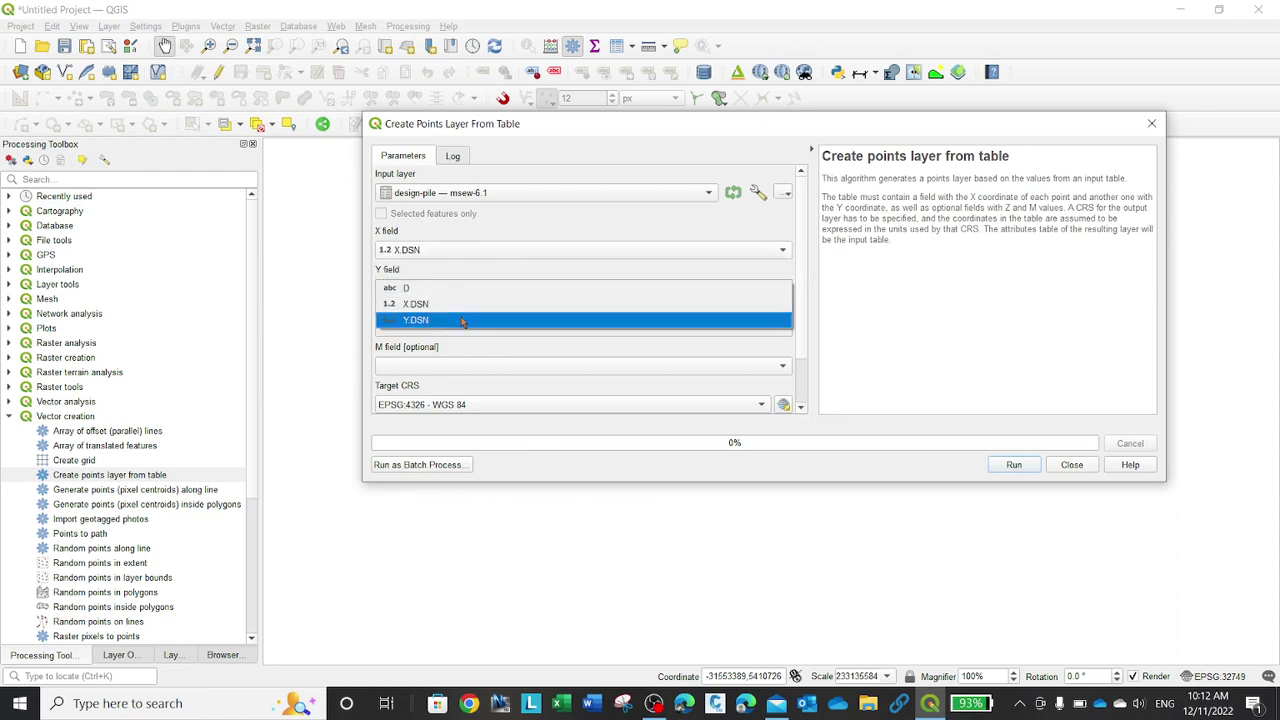
left_click(470, 318)
left_click(478, 193)
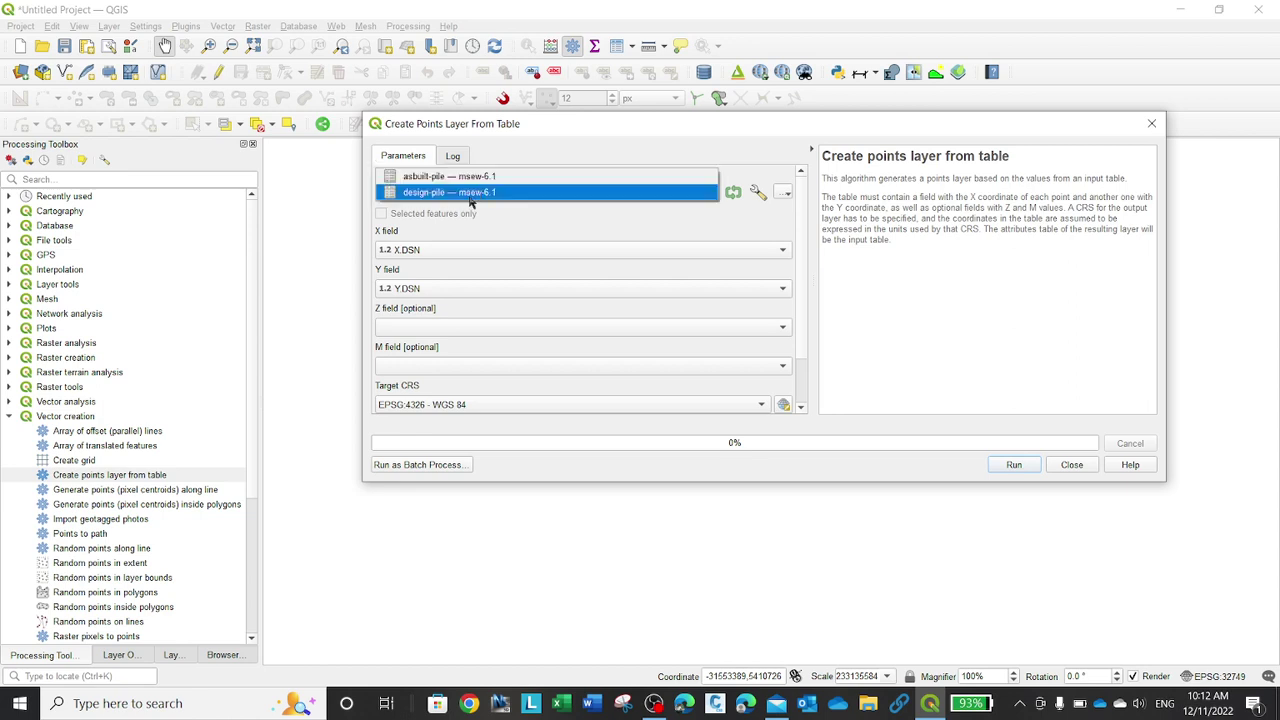
left_click(447, 196)
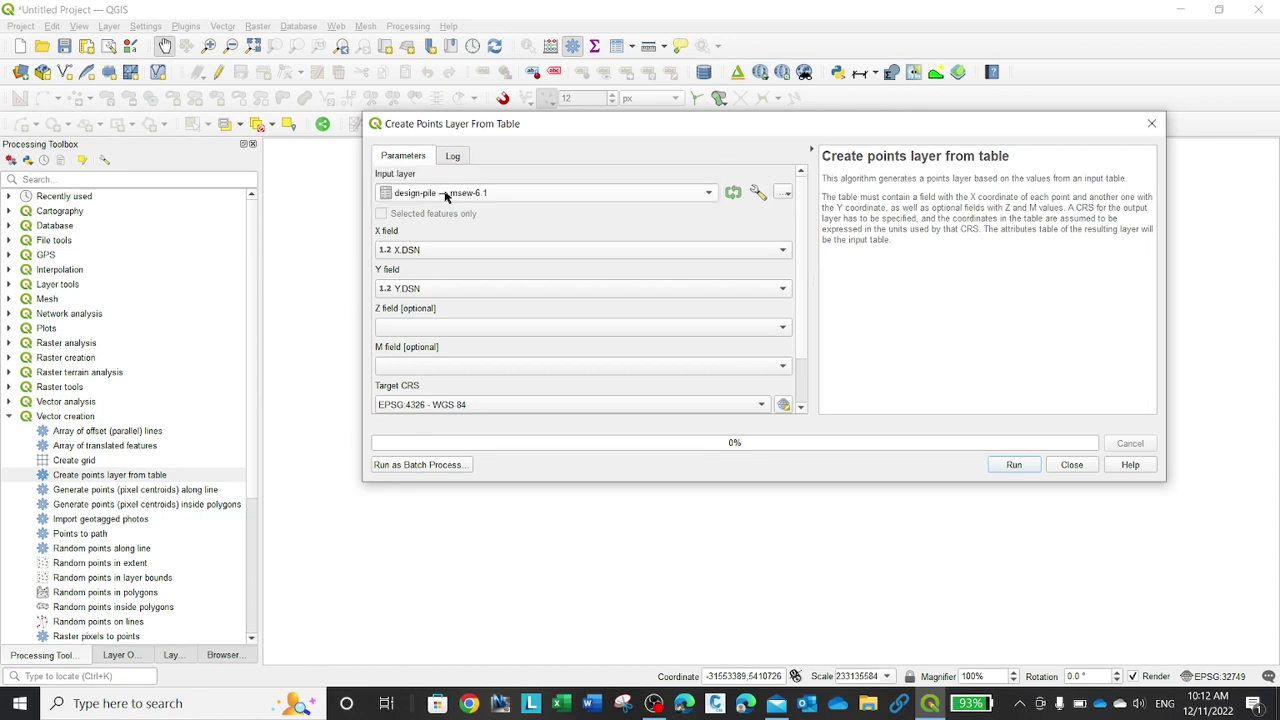
Set the target CRS to the project CRS EPSG:32749 (WGS 84 / UTM zone 49S) and generate the design points layer
left_click(449, 405)
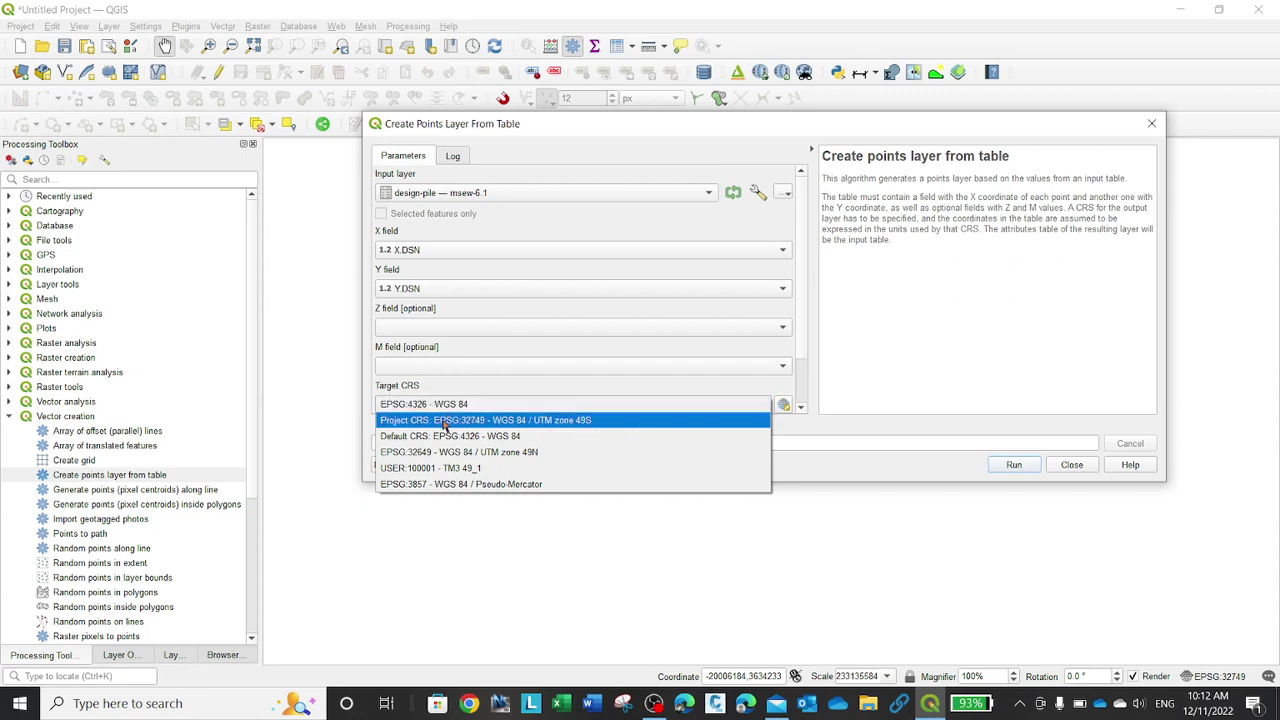
left_click(445, 421)
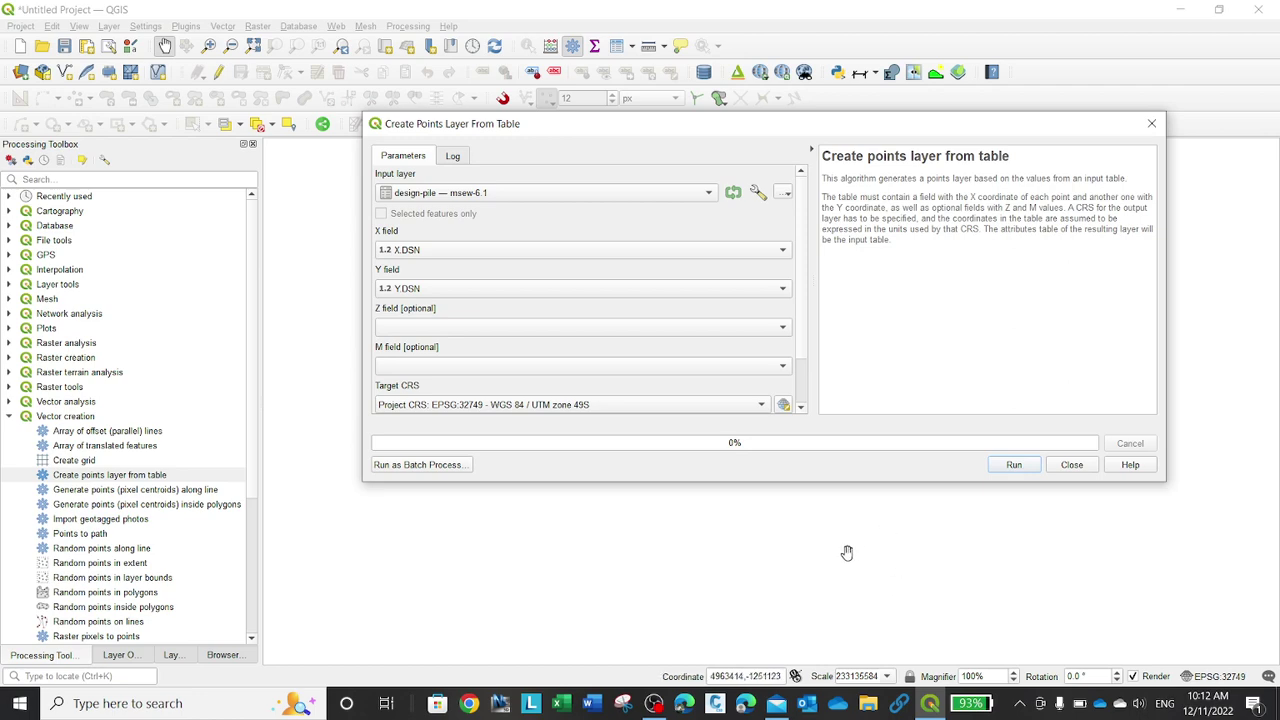
left_click(1014, 465)
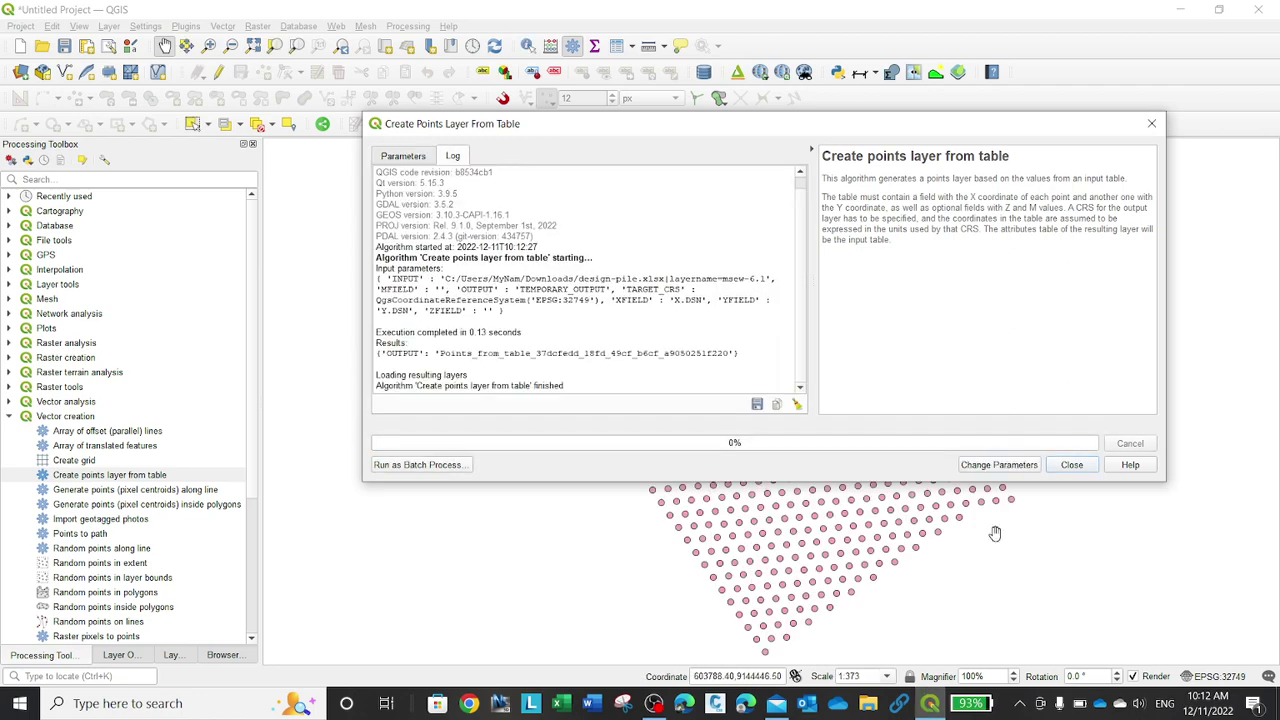
Change the tool's input layer to asbuilt-pile, with East as the X field and North as the Y field
mouse_move(876, 131)
left_mouse_down()
mouse_move(991, 371)
mouse_move(860, 148)
left_mouse_up()
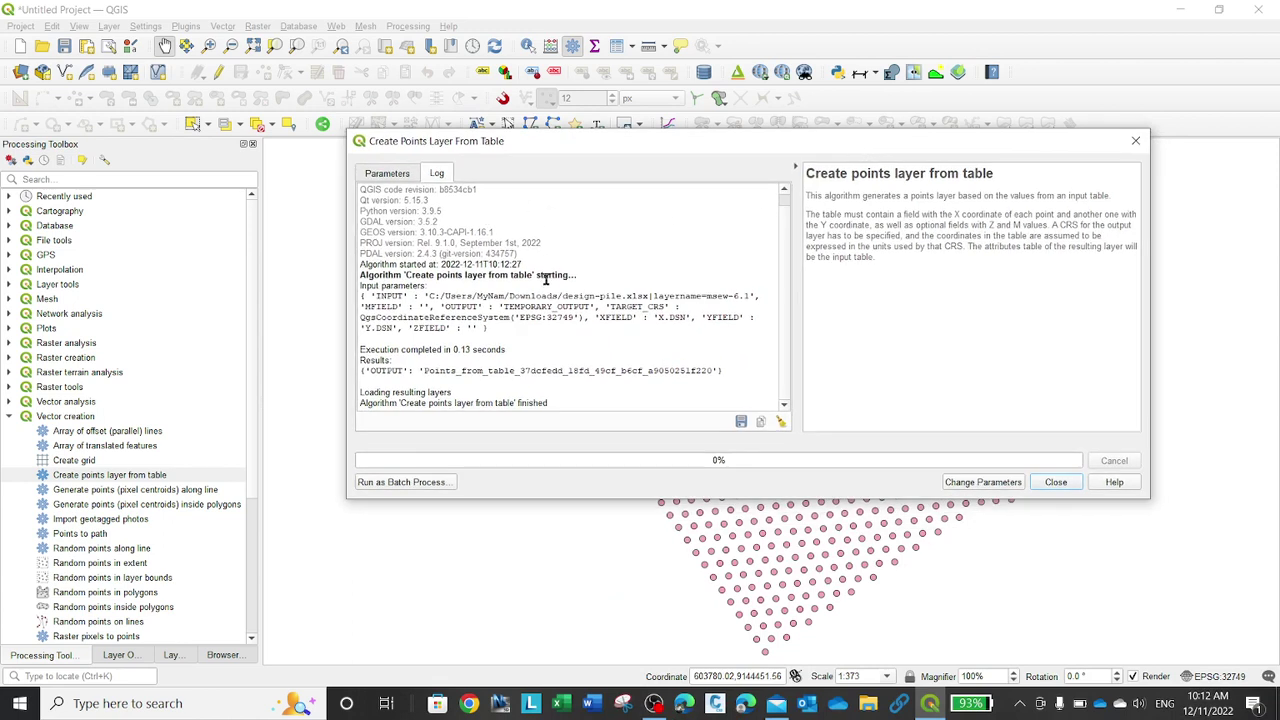
left_click(392, 172)
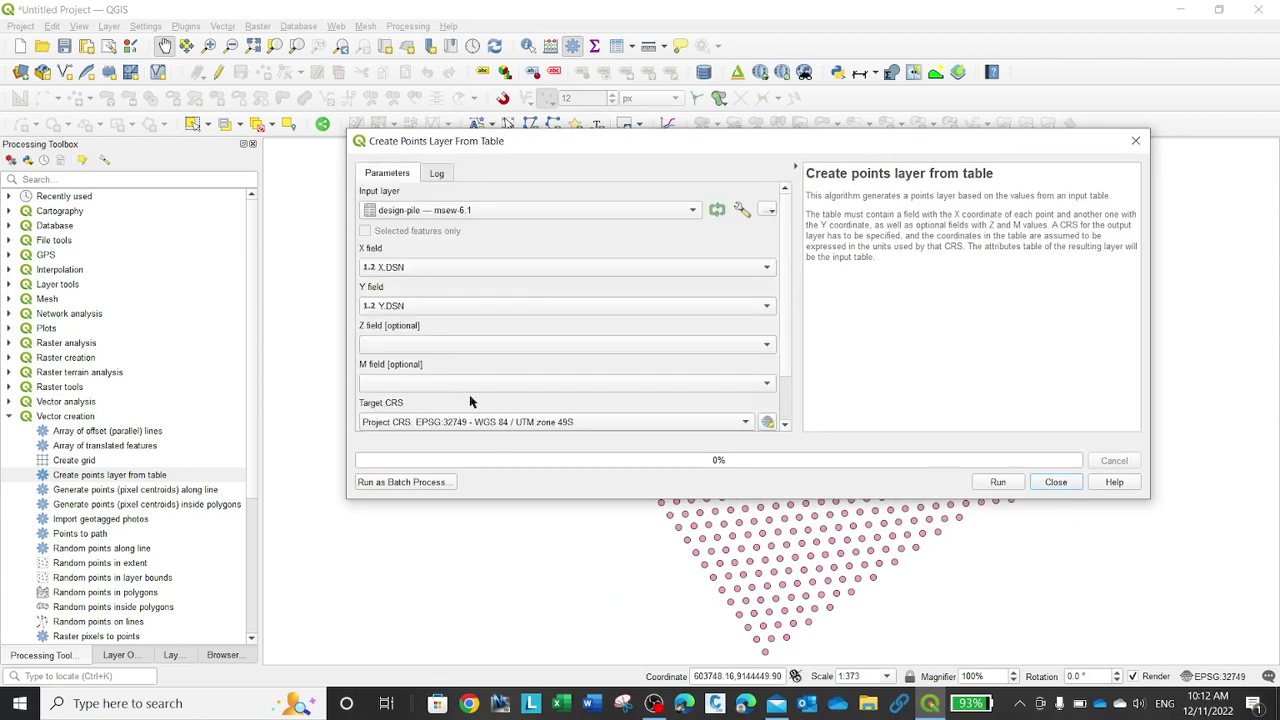
left_click(596, 208)
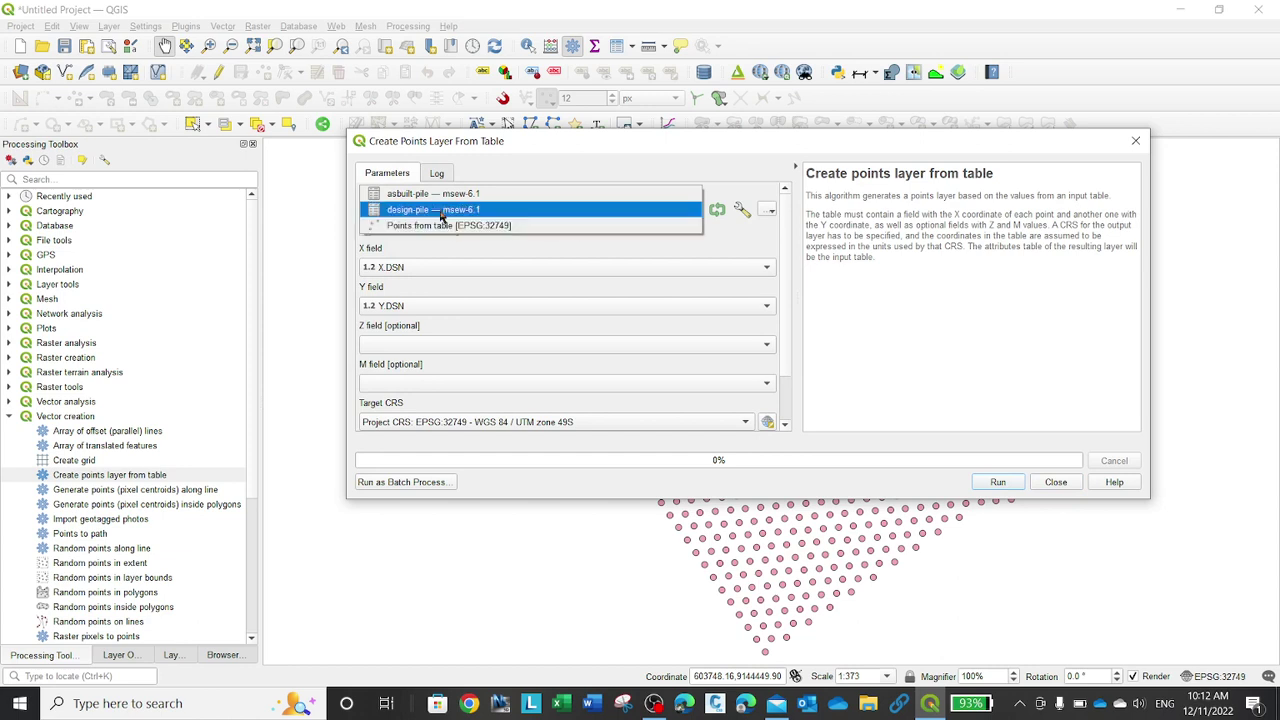
left_click(444, 176)
left_click(436, 268)
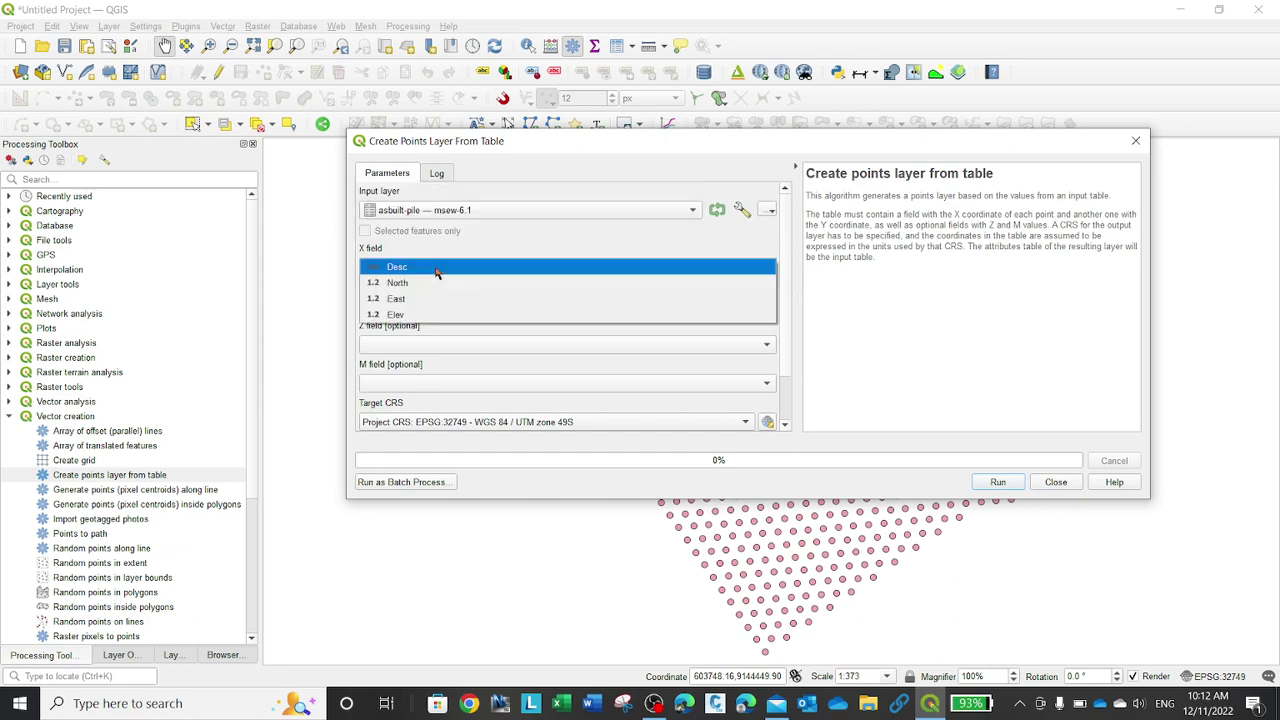
left_click(436, 299)
left_click(423, 306)
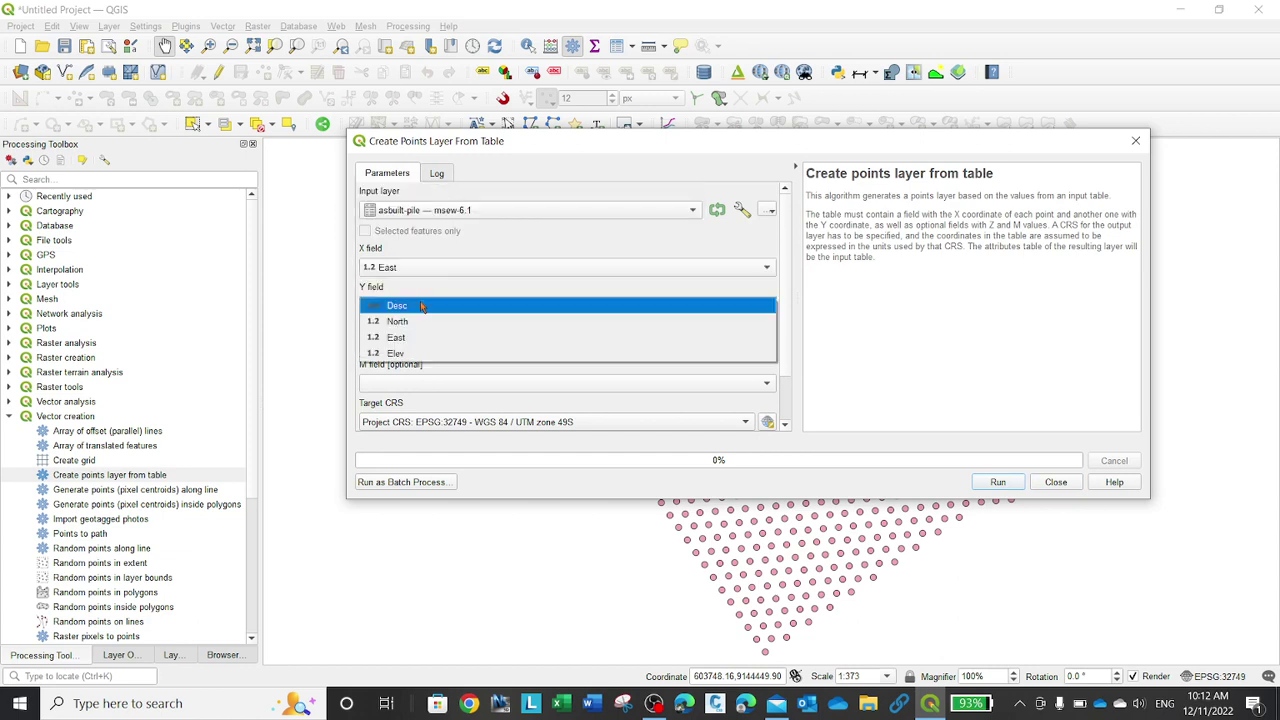
left_click(426, 323)
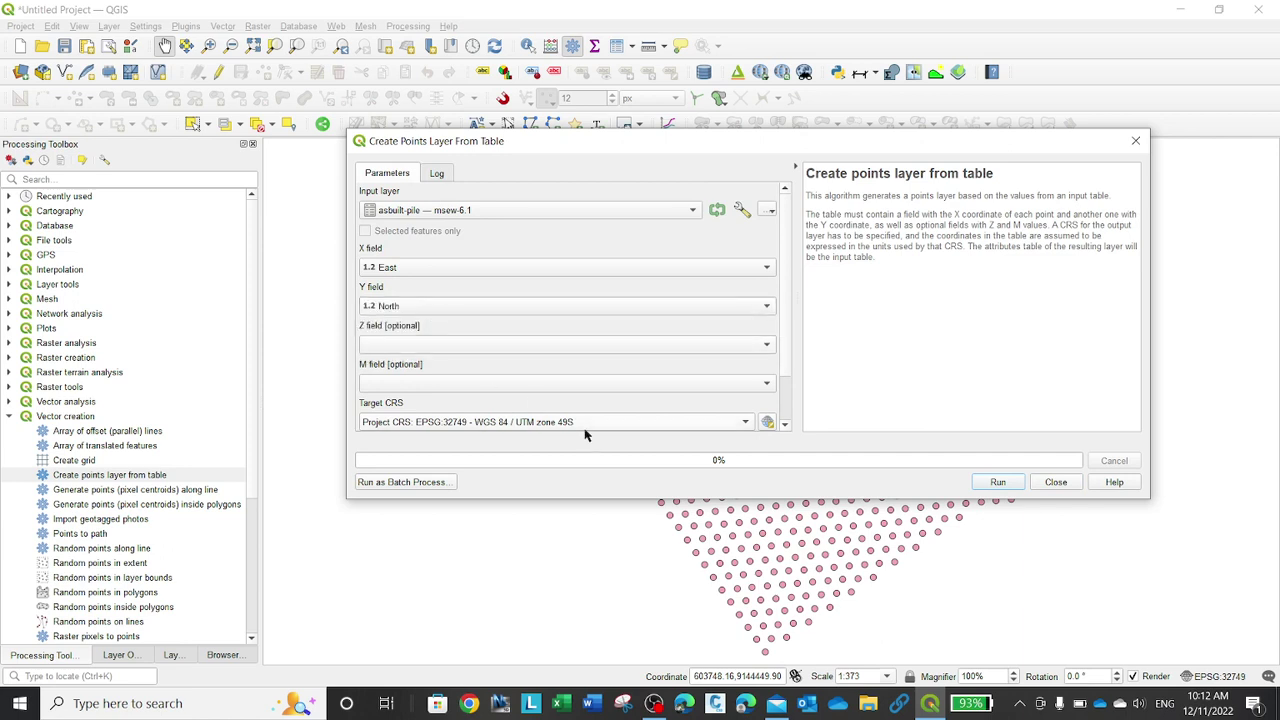
Generate the as-built points layer in the project CRS EPSG:32749 and close the tool
left_click(585, 424)
left_click(560, 424)
left_click(998, 482)
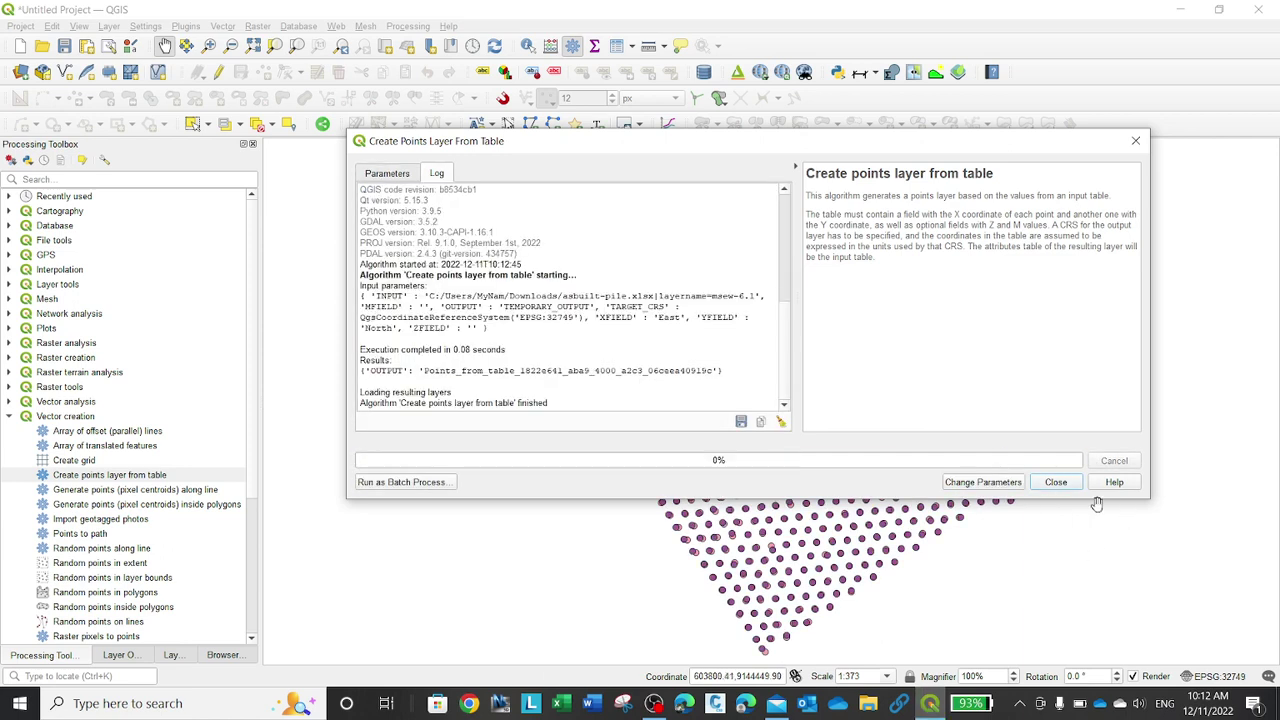
left_click(1063, 484)
Remove the design-pile and asbuilt-pile table layers from the project, widening the Layers panel
scroll(743, 443, "up", 4)
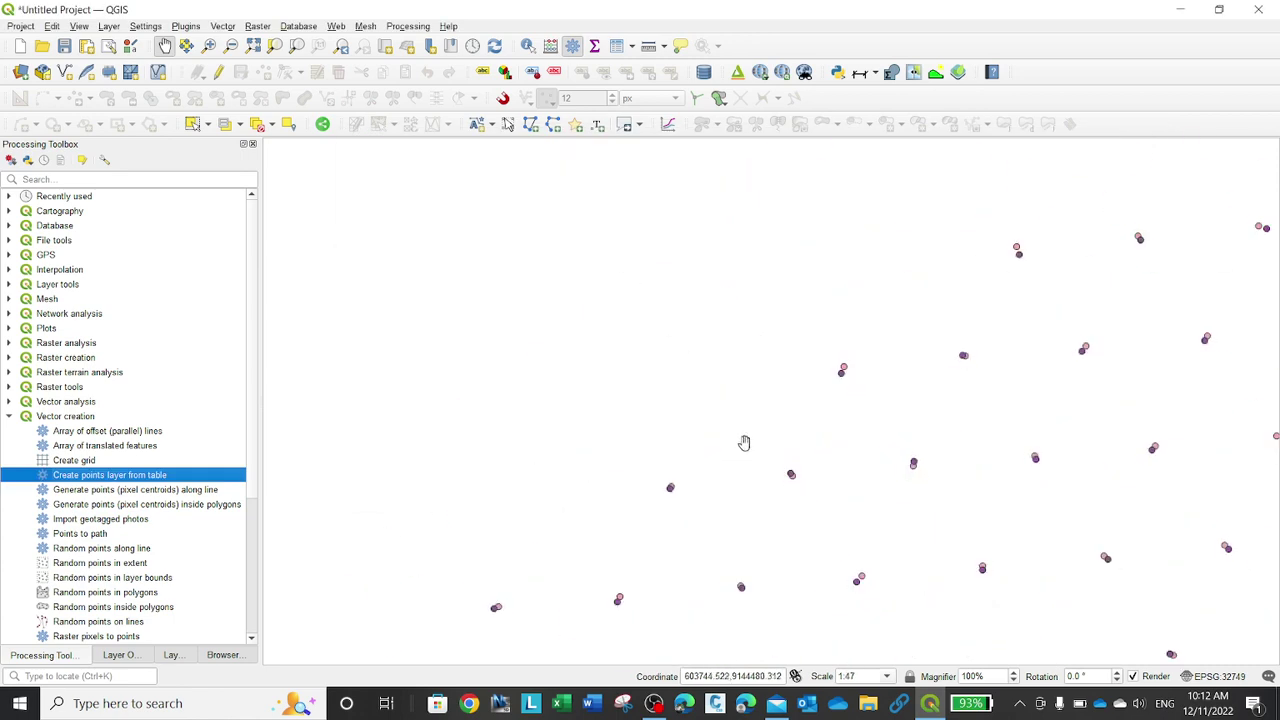
scroll(774, 318, "down", 4)
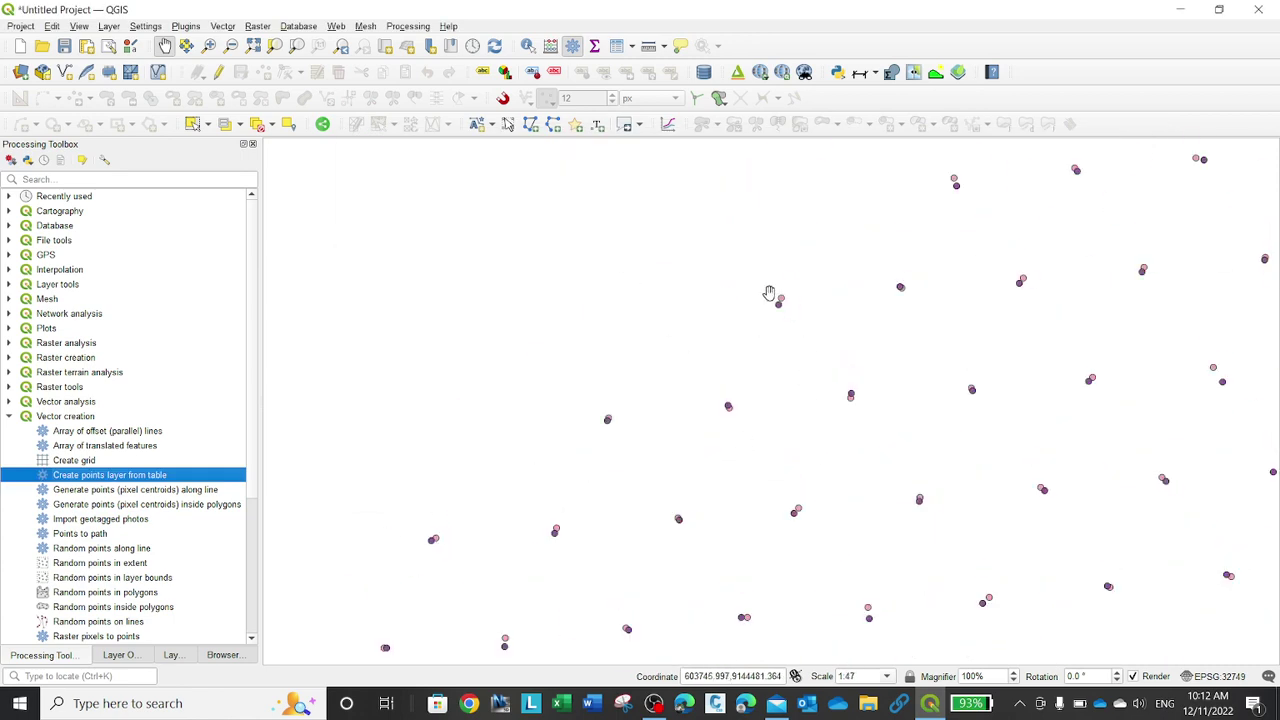
scroll(640, 480, "up", 4)
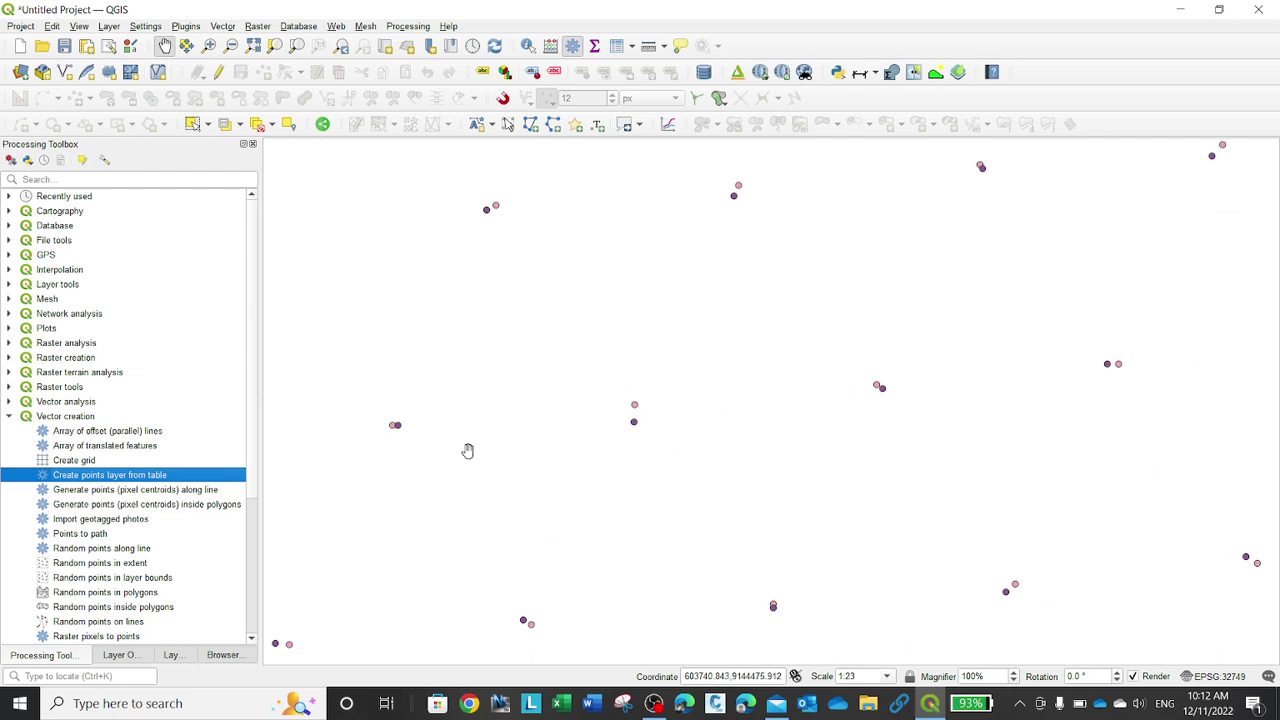
left_click(172, 655)
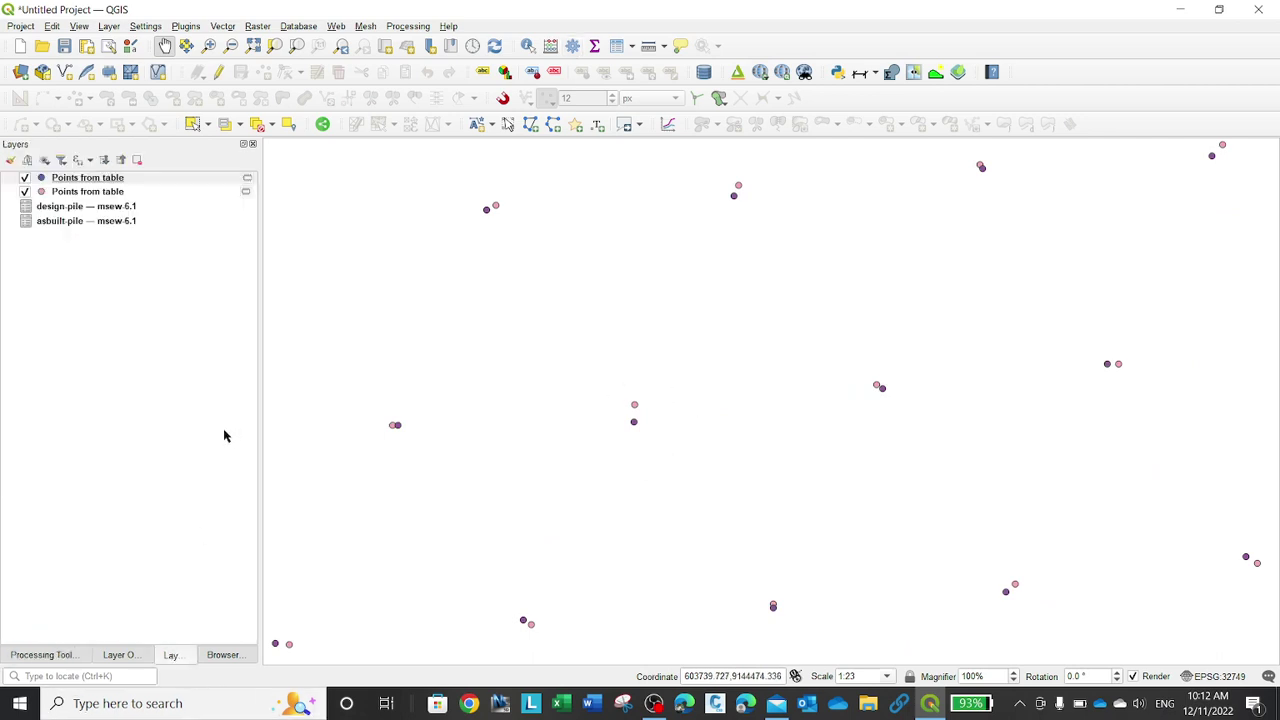
left_click(113, 208)
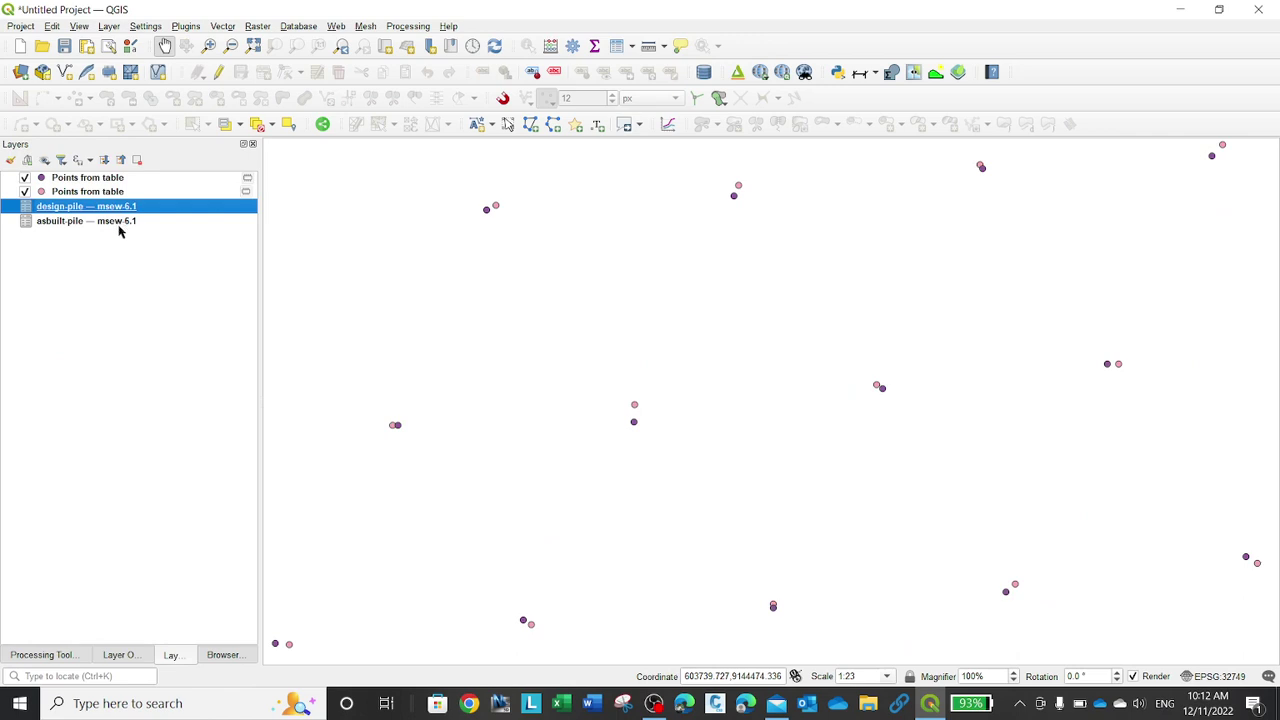
left_click(118, 224, "shift")
left_click_drag(257, 410, 370, 416)
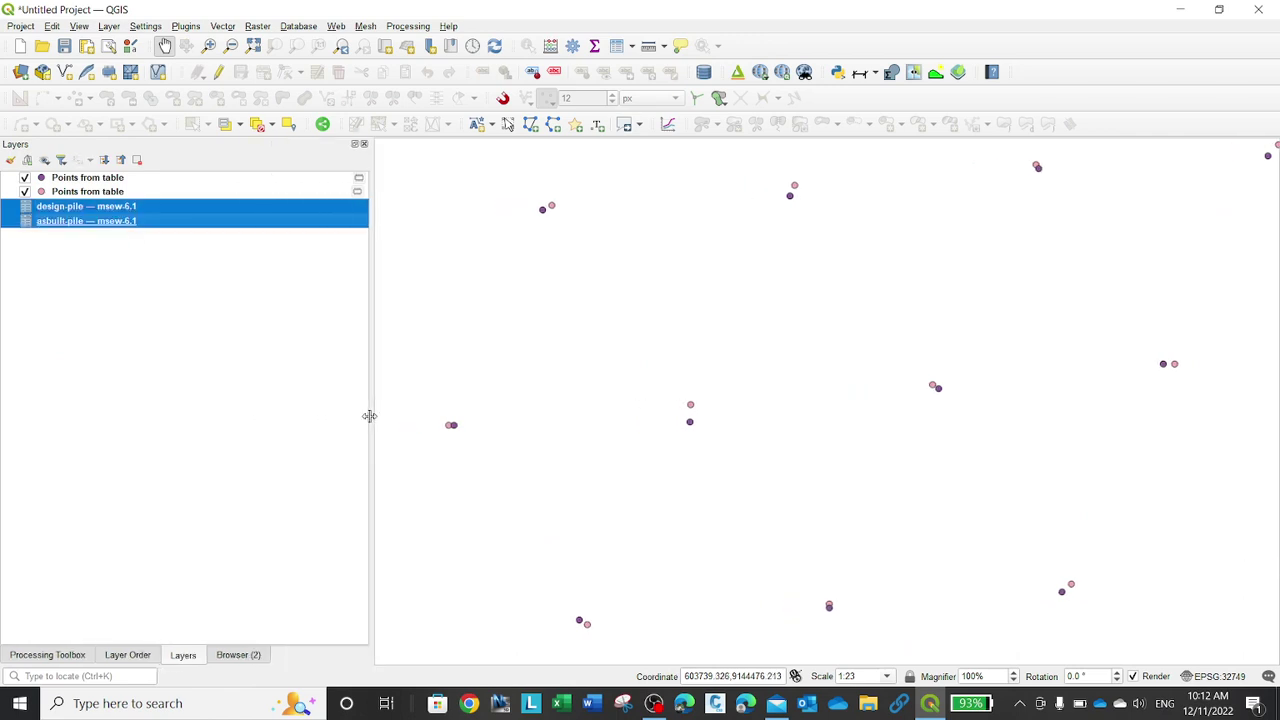
left_click(136, 160)
left_click(614, 369)
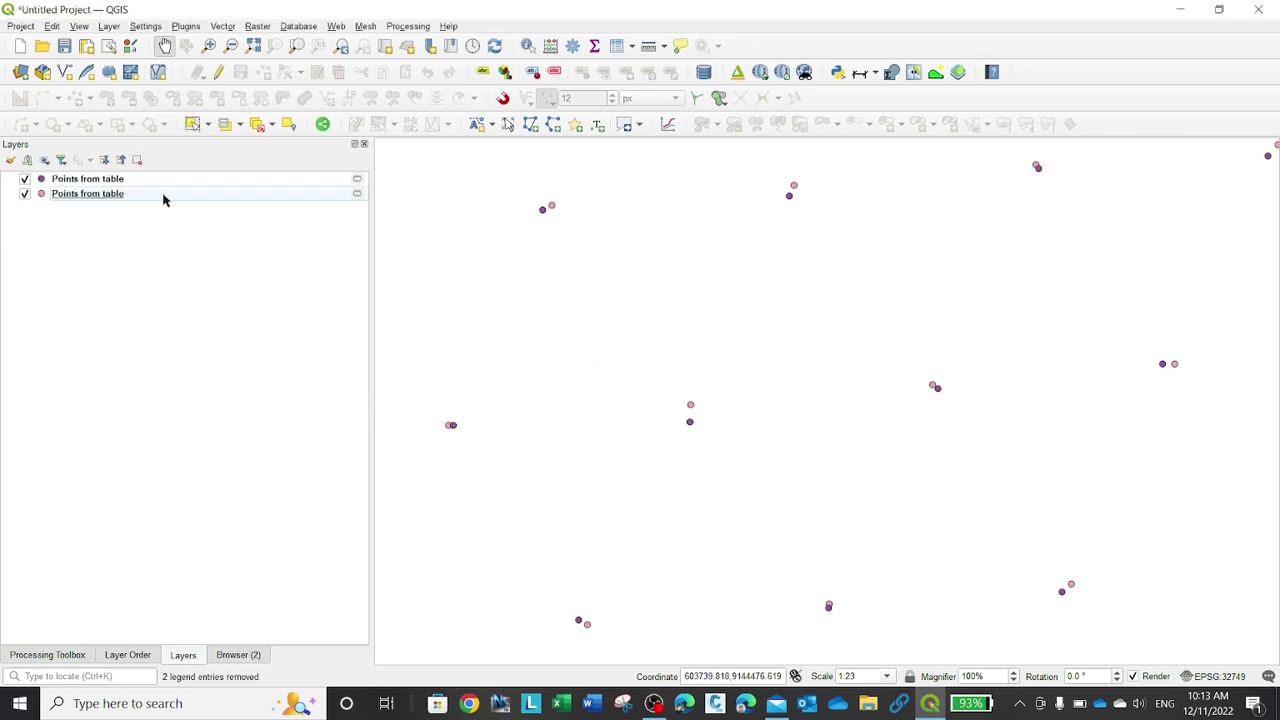
Check the attribute table of the upper Points from table layer and rename that layer asbuilt
left_click(85, 184)
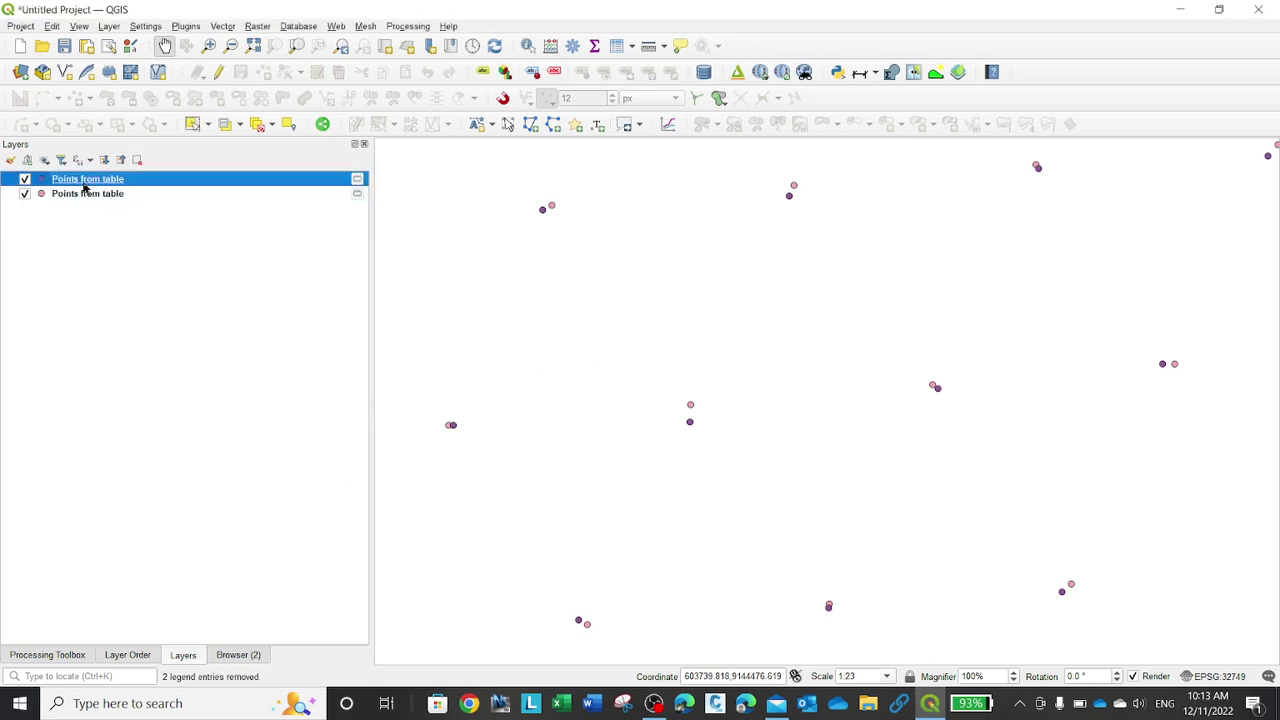
right_click(85, 186)
left_click(214, 386)
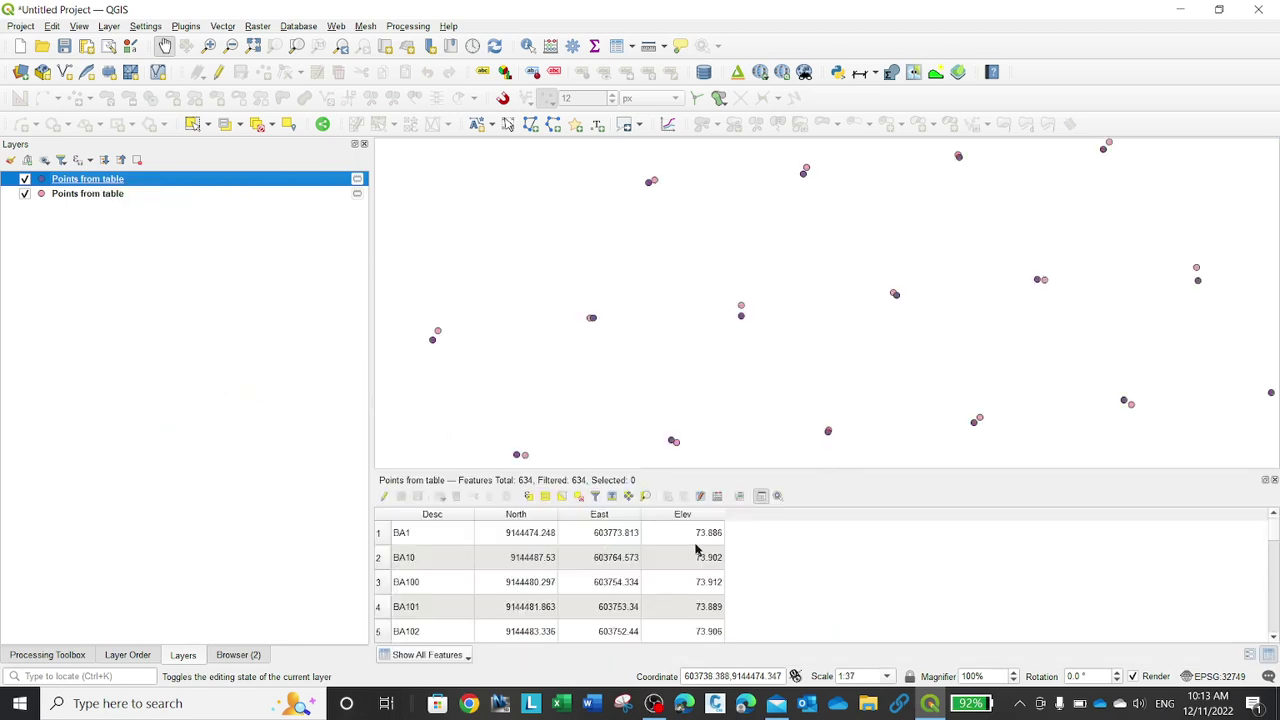
right_click(90, 186)
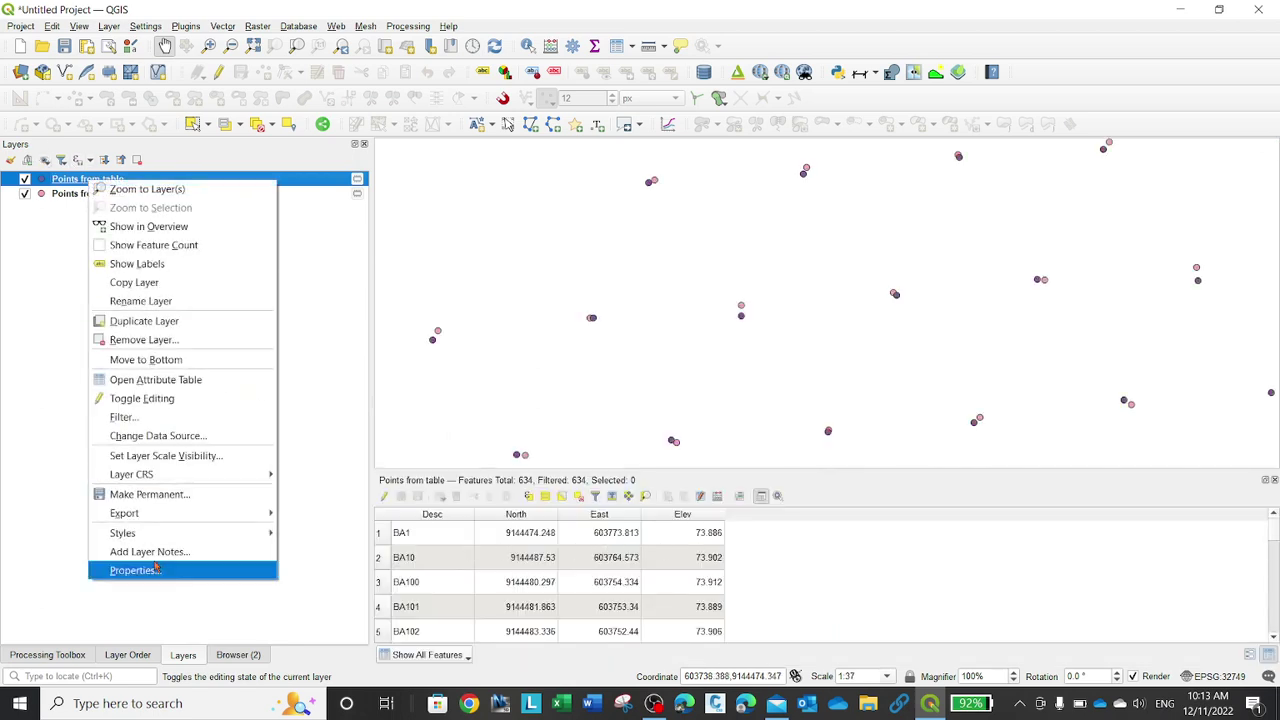
left_click(175, 300)
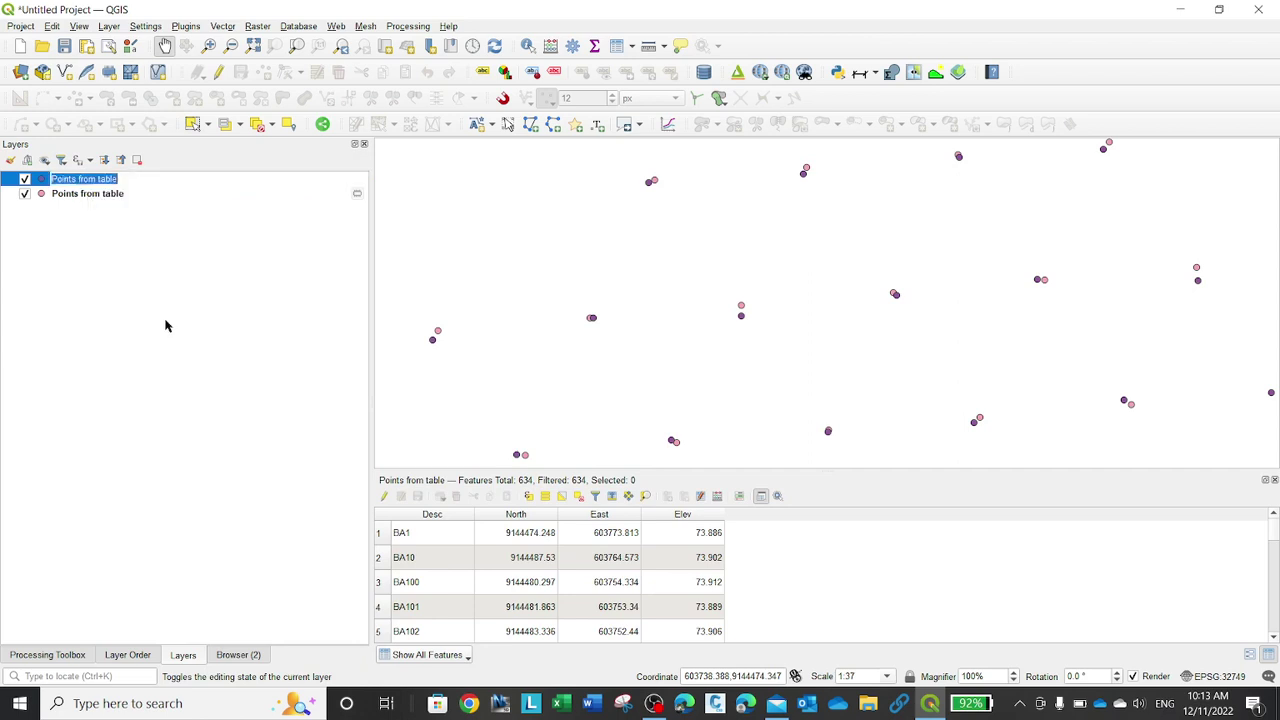
type("as")
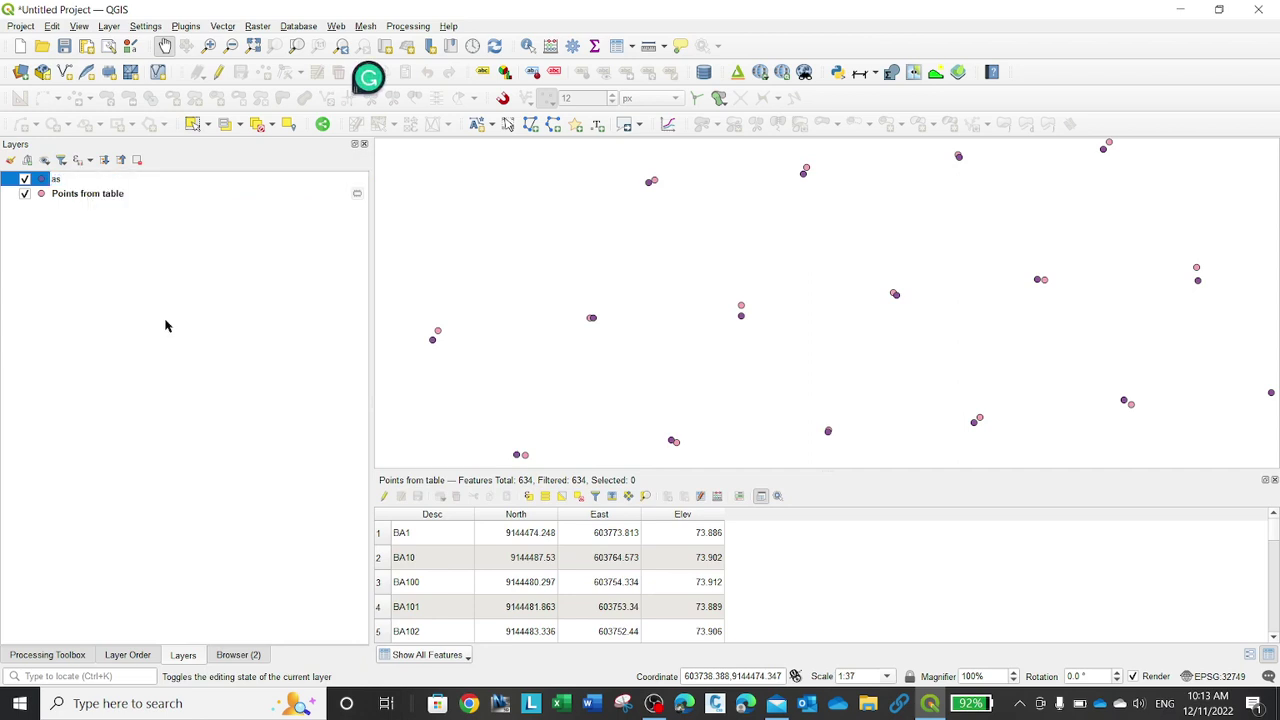
type("built")
key("Return")
Check the attribute table of the remaining Points from table layer and rename that layer design
left_click(129, 192)
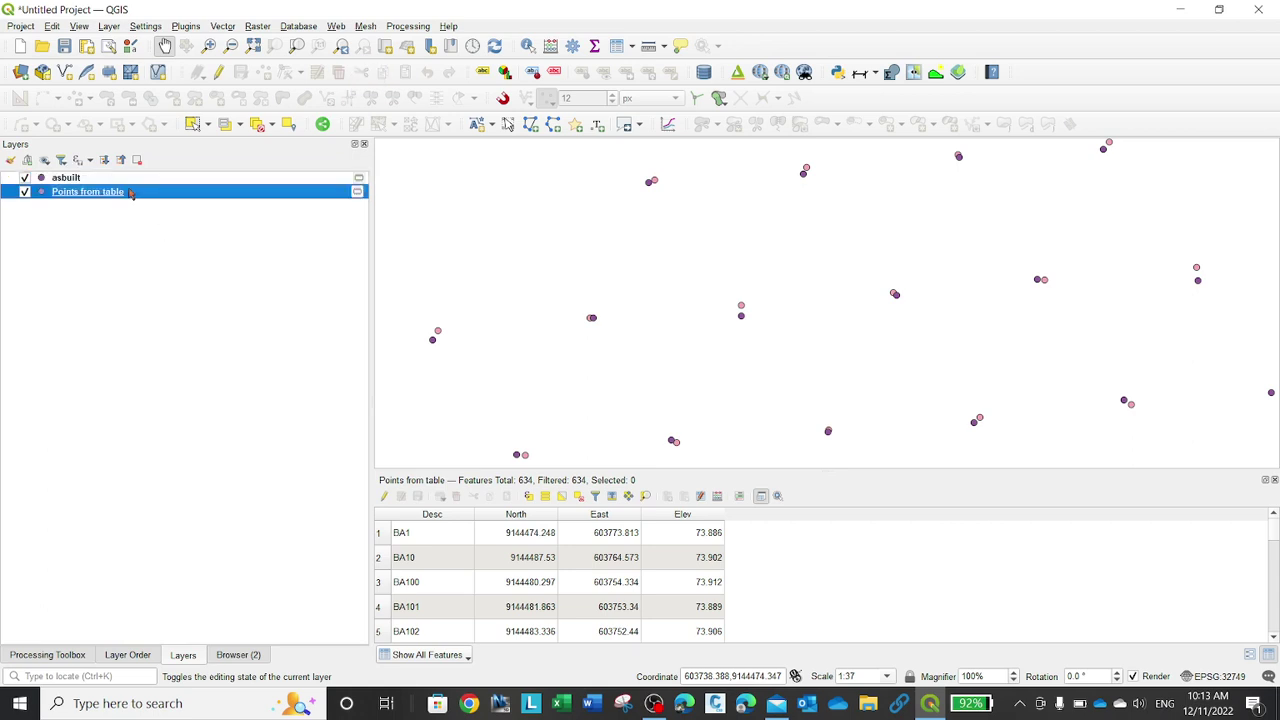
right_click(129, 192)
left_click(180, 392)
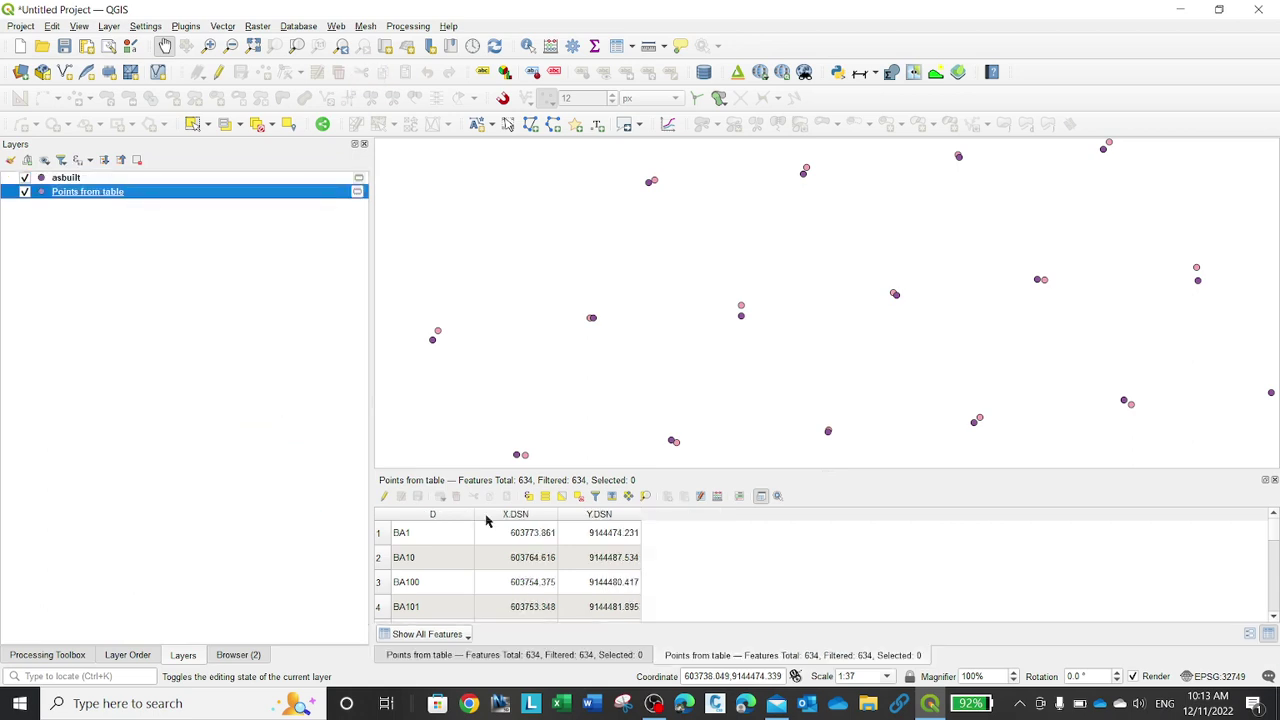
right_click(113, 200)
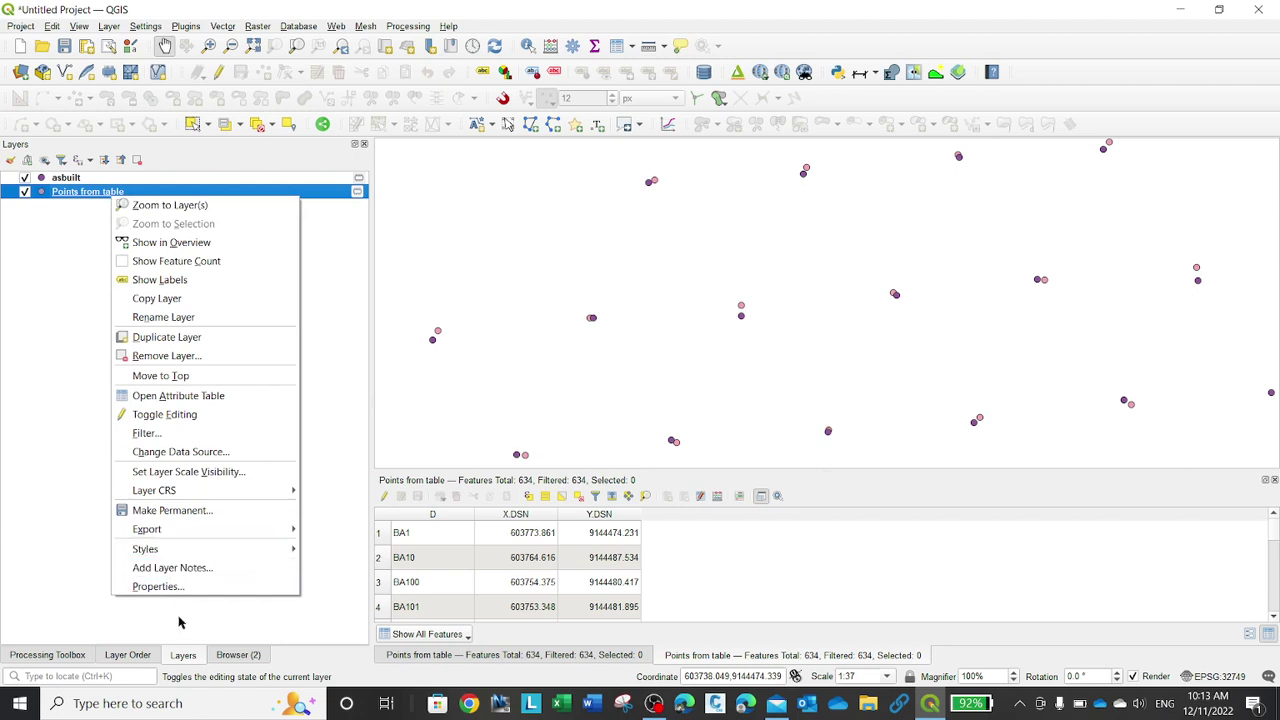
left_click(180, 317)
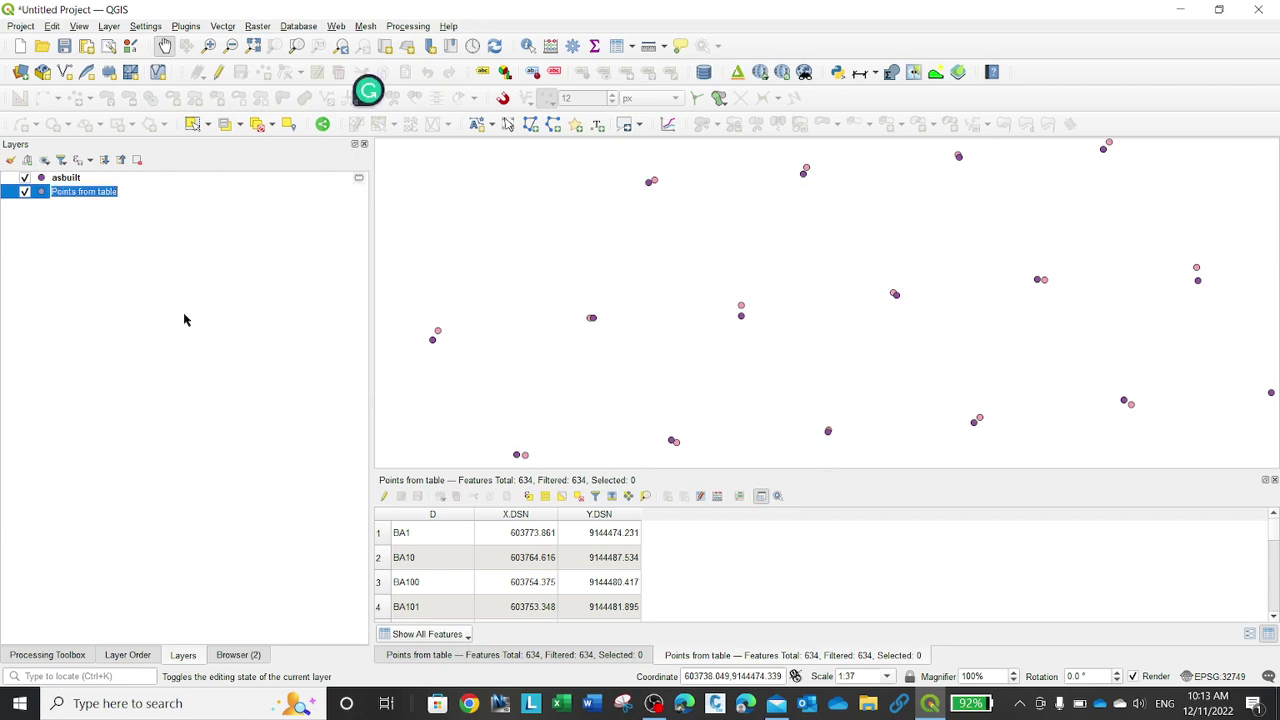
type("desi")
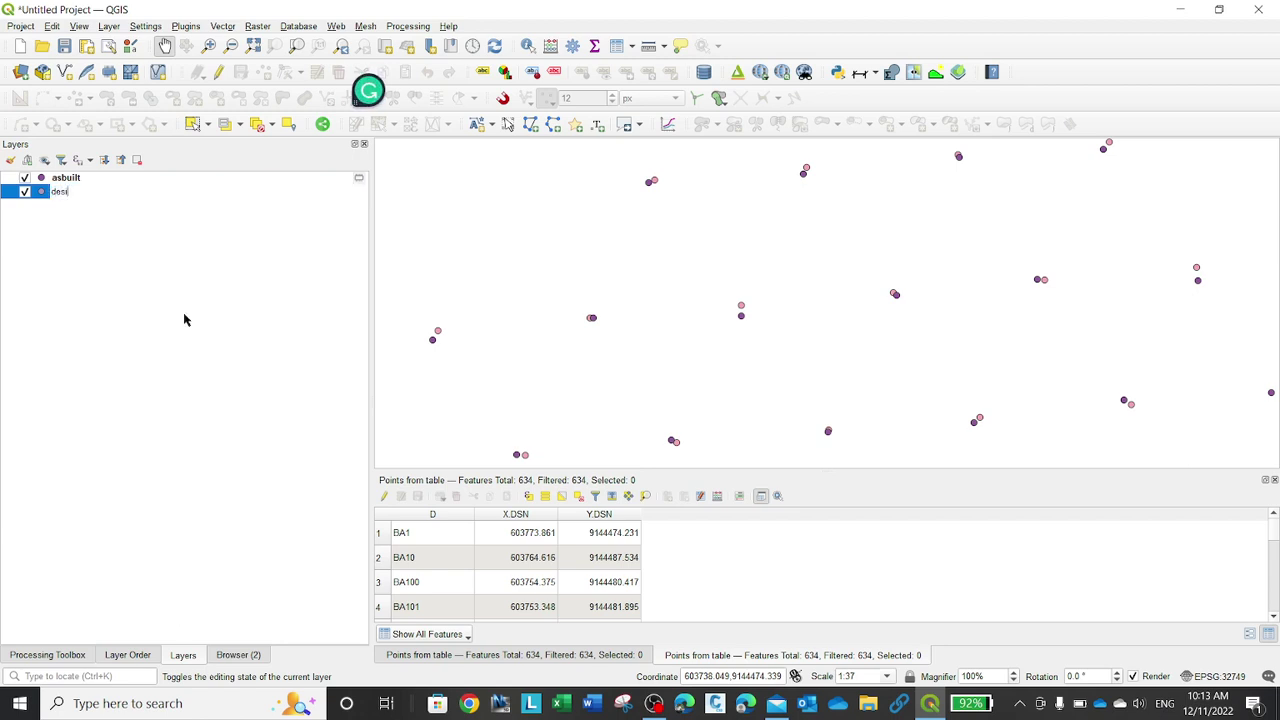
type("gn")
key("Return")
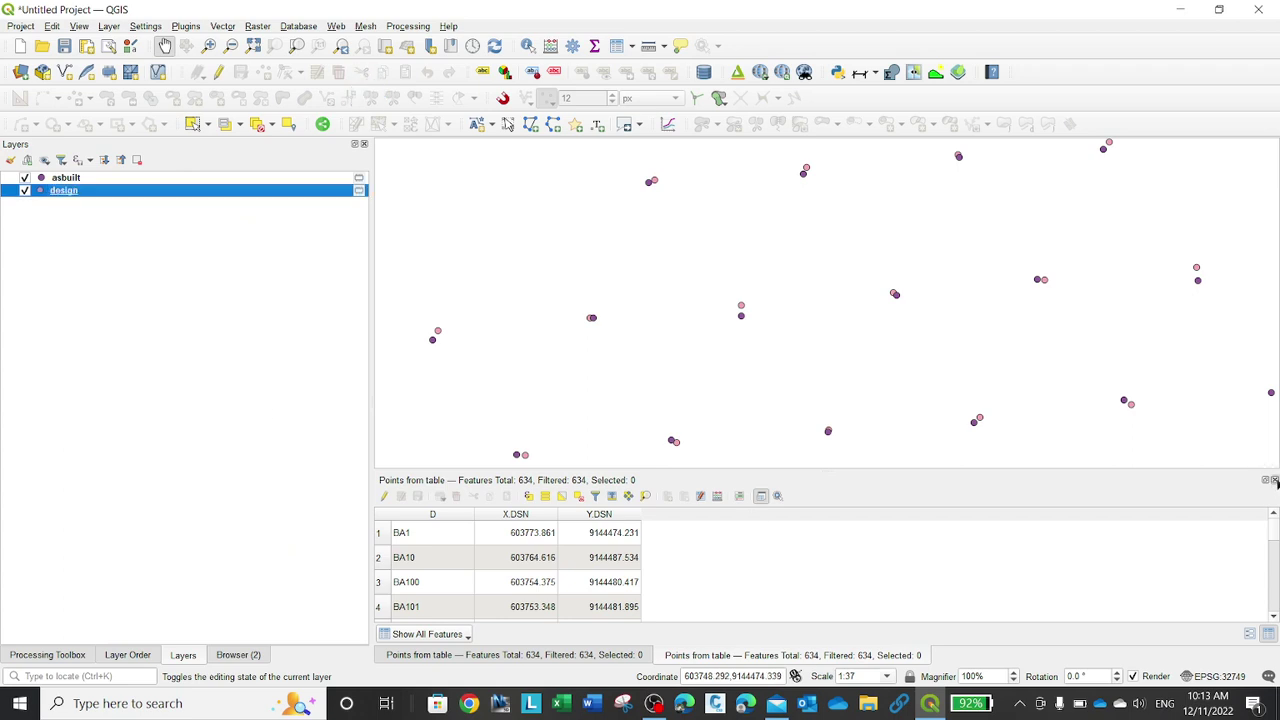
Close both attribute tables and look over the overlaid design and as-built points on the map
left_click(1275, 481)
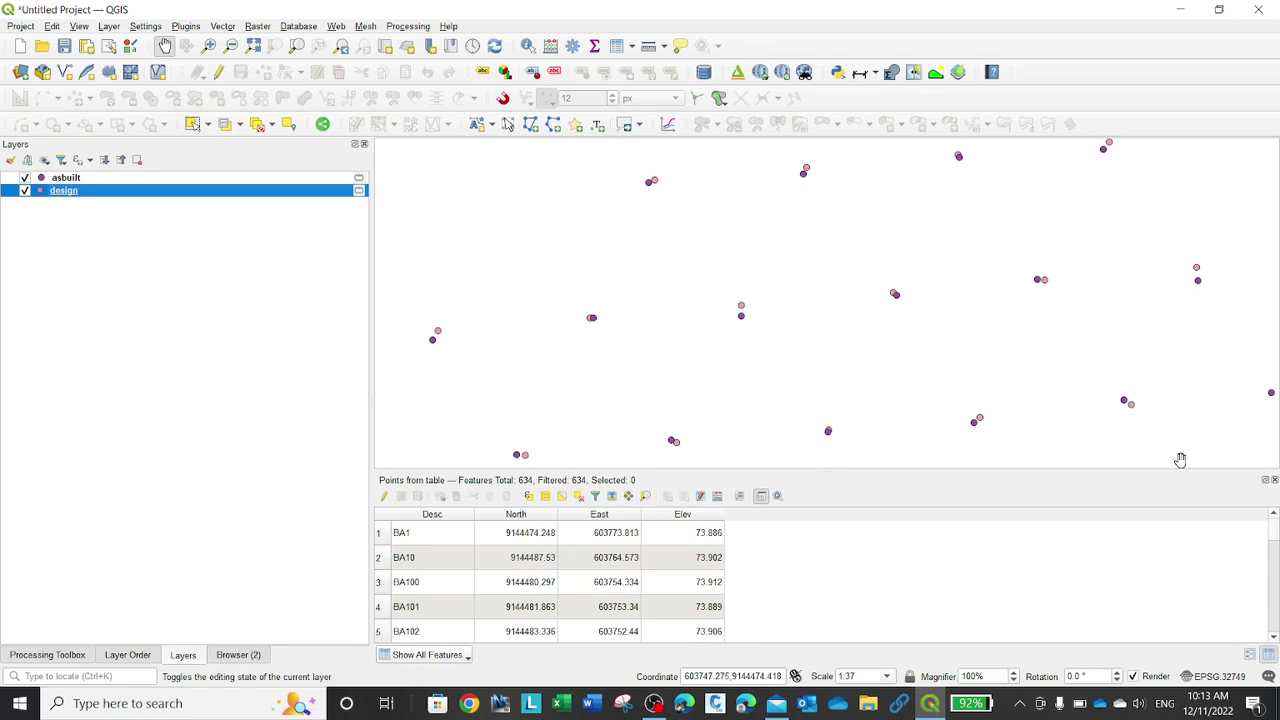
left_click(1275, 481)
scroll(743, 489, "down", 3)
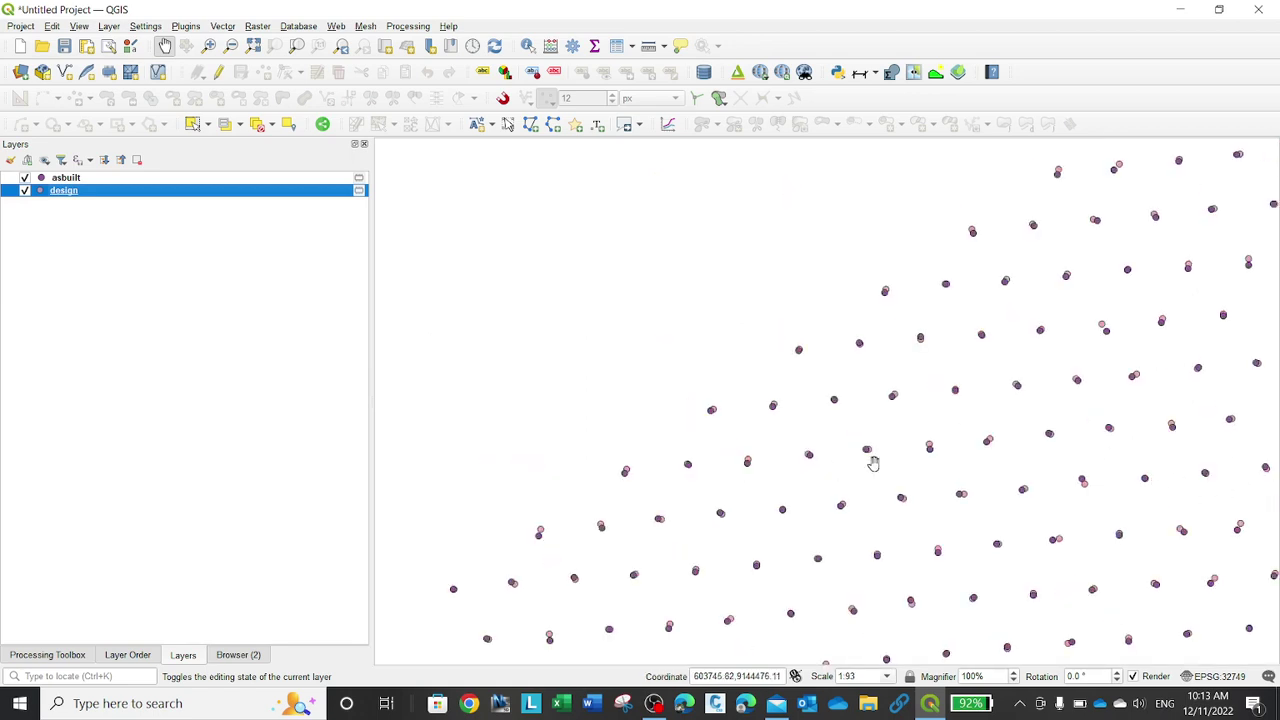
left_click_drag(871, 460, 830, 443)
scroll(770, 342, "down", 1)
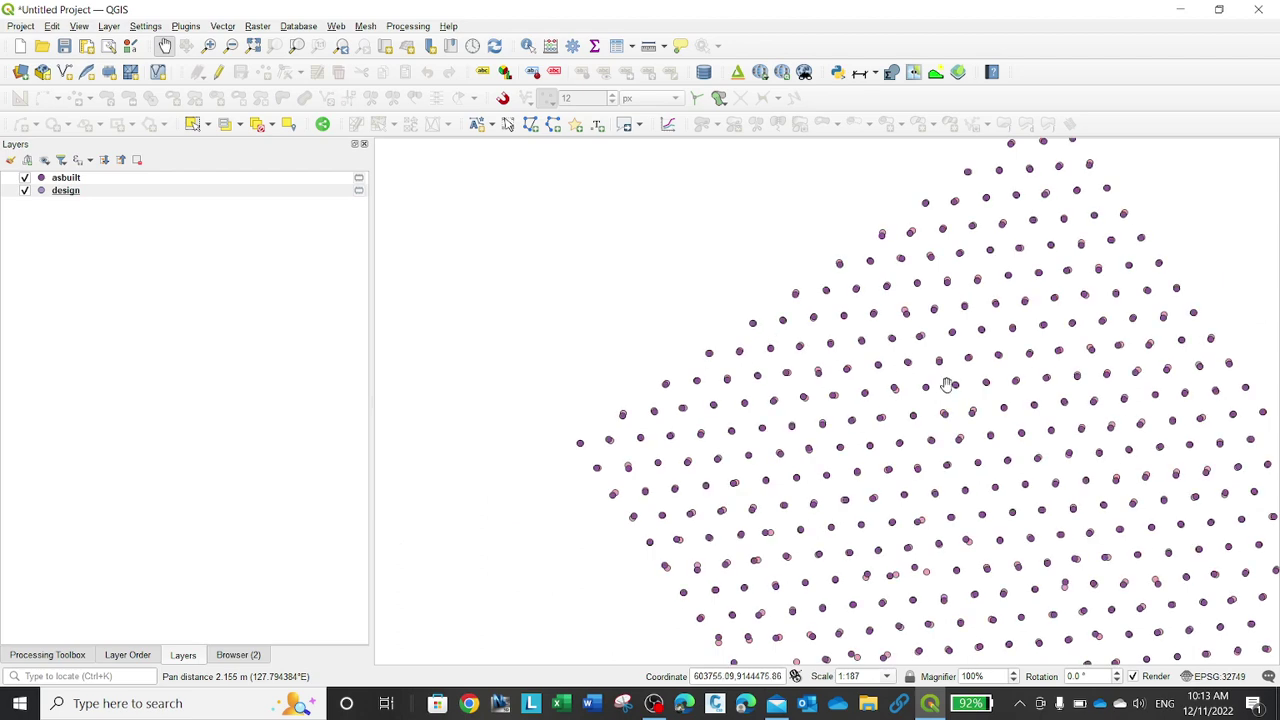
left_click_drag(947, 383, 843, 340)
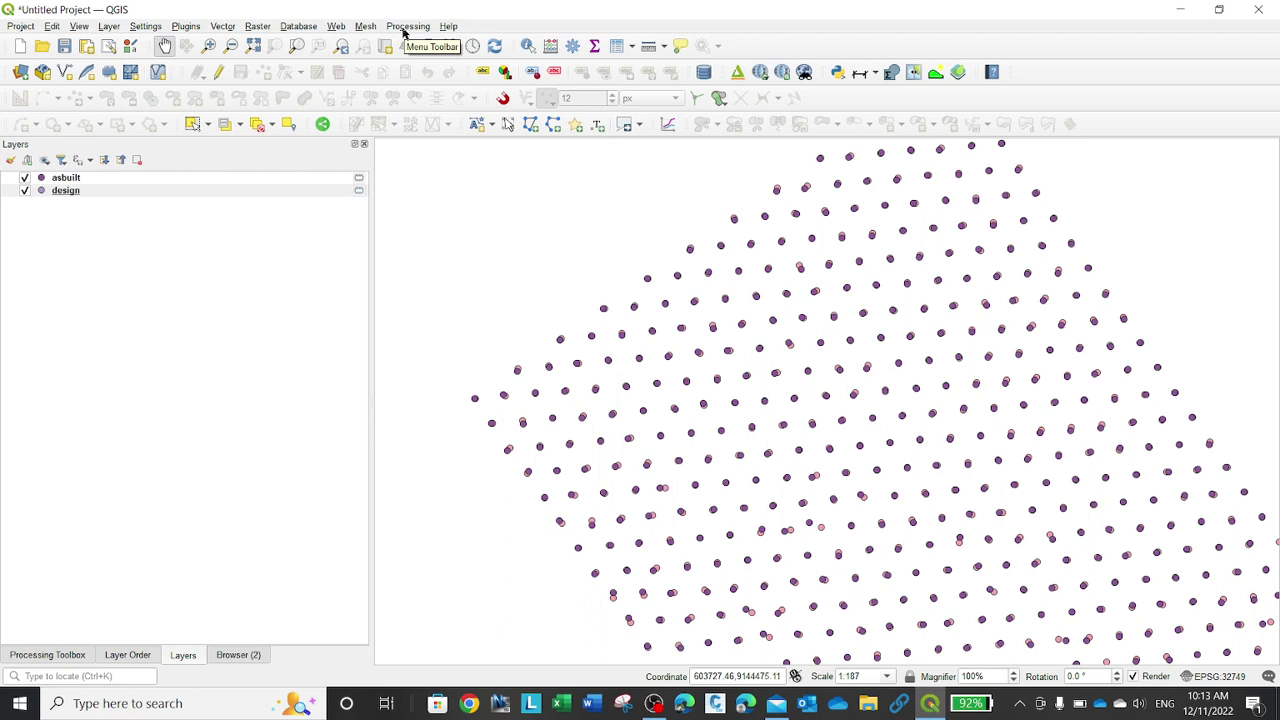
left_click(224, 27)
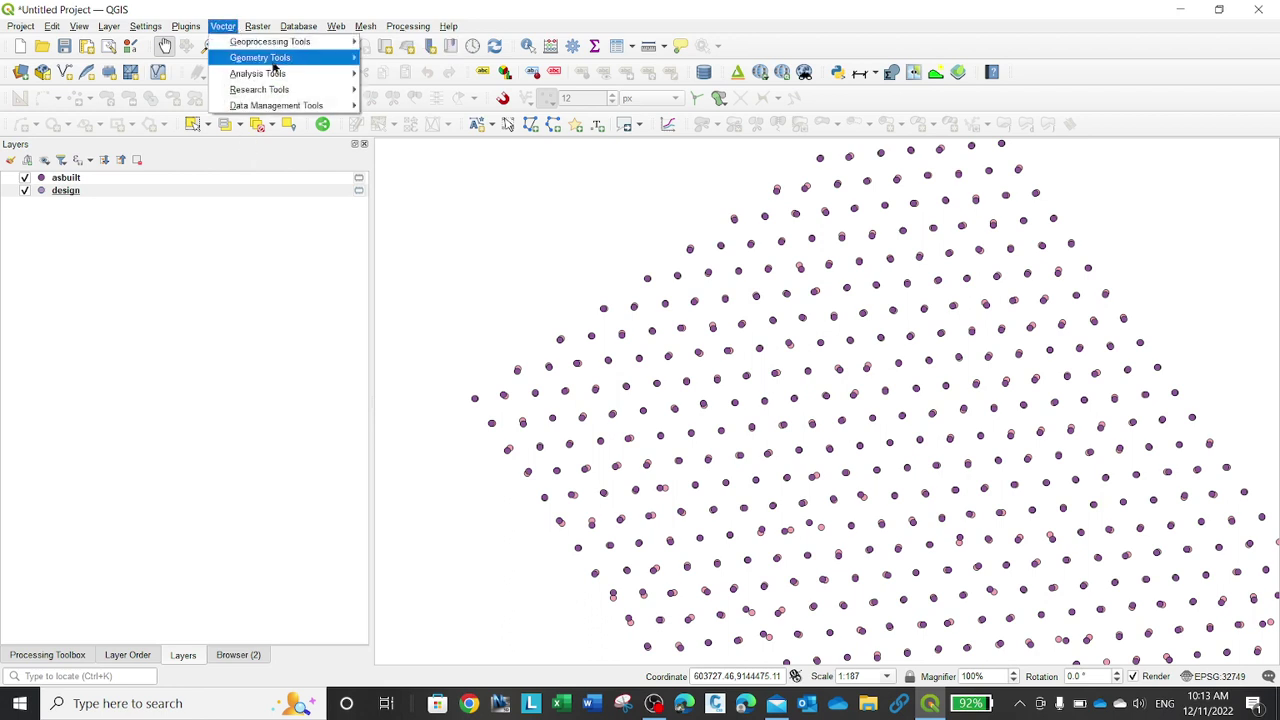
mouse_move(279, 74)
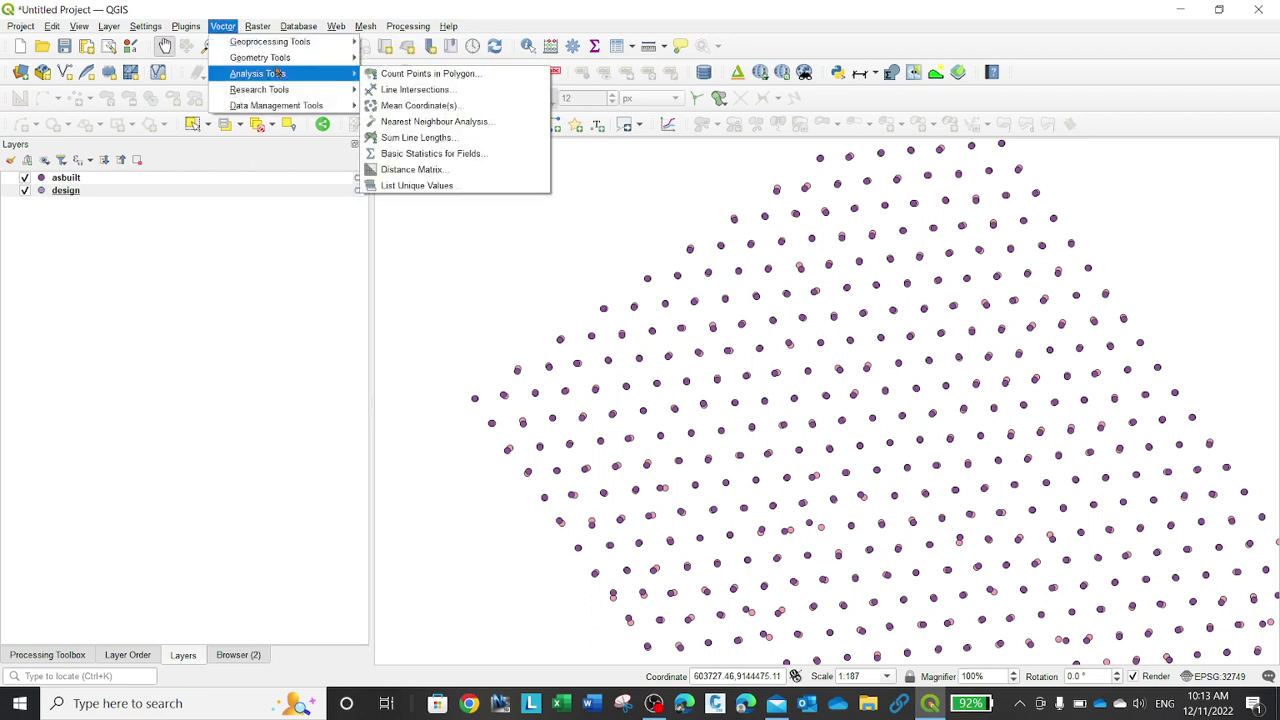
left_click(428, 170)
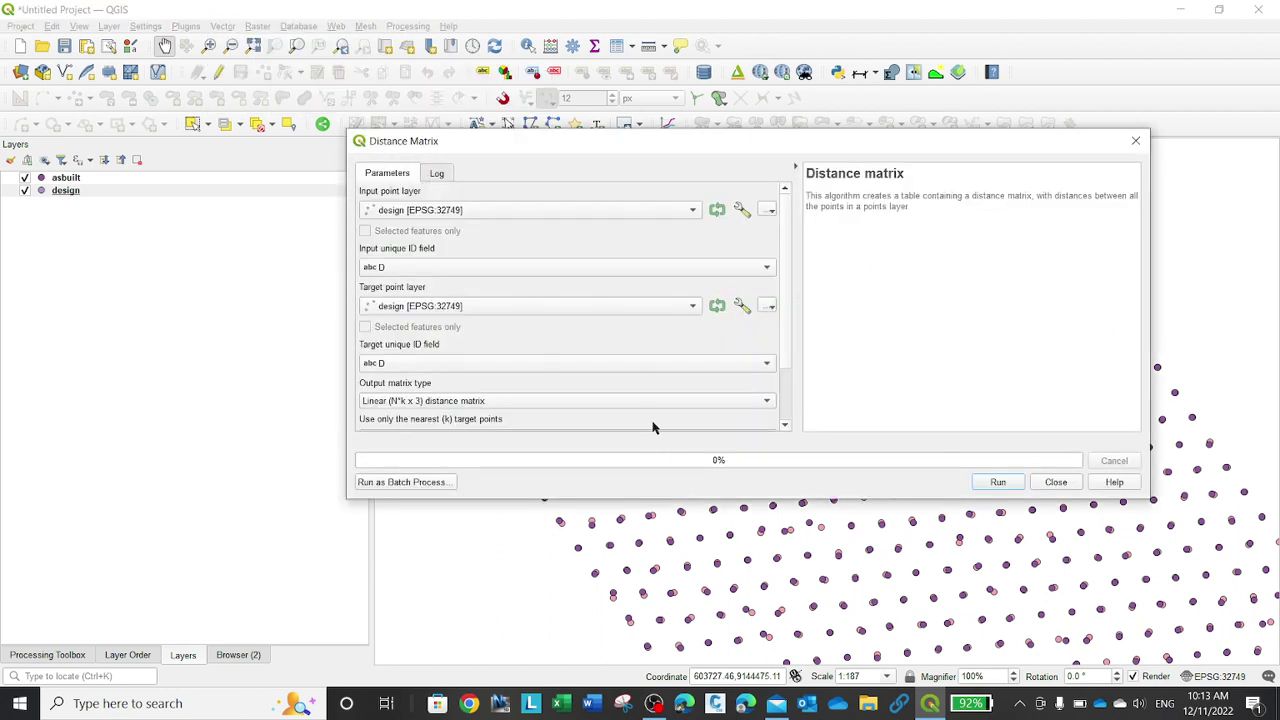
left_click(492, 214)
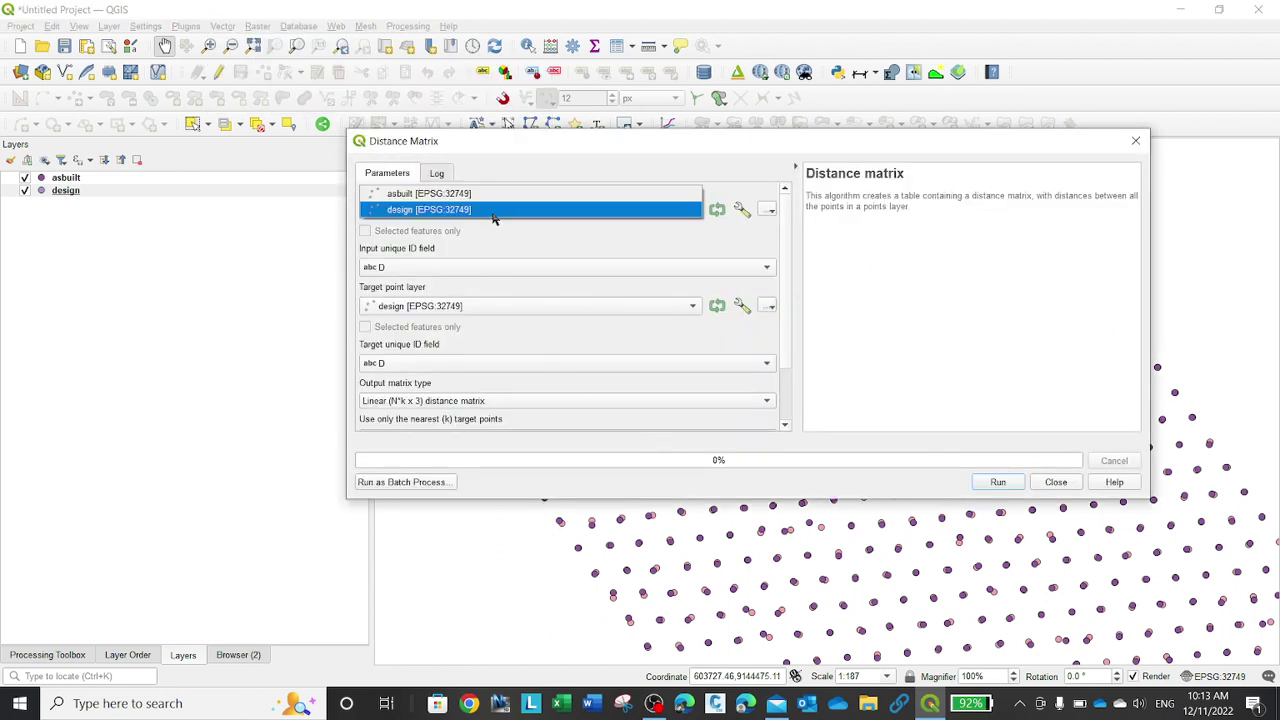
left_click(492, 213)
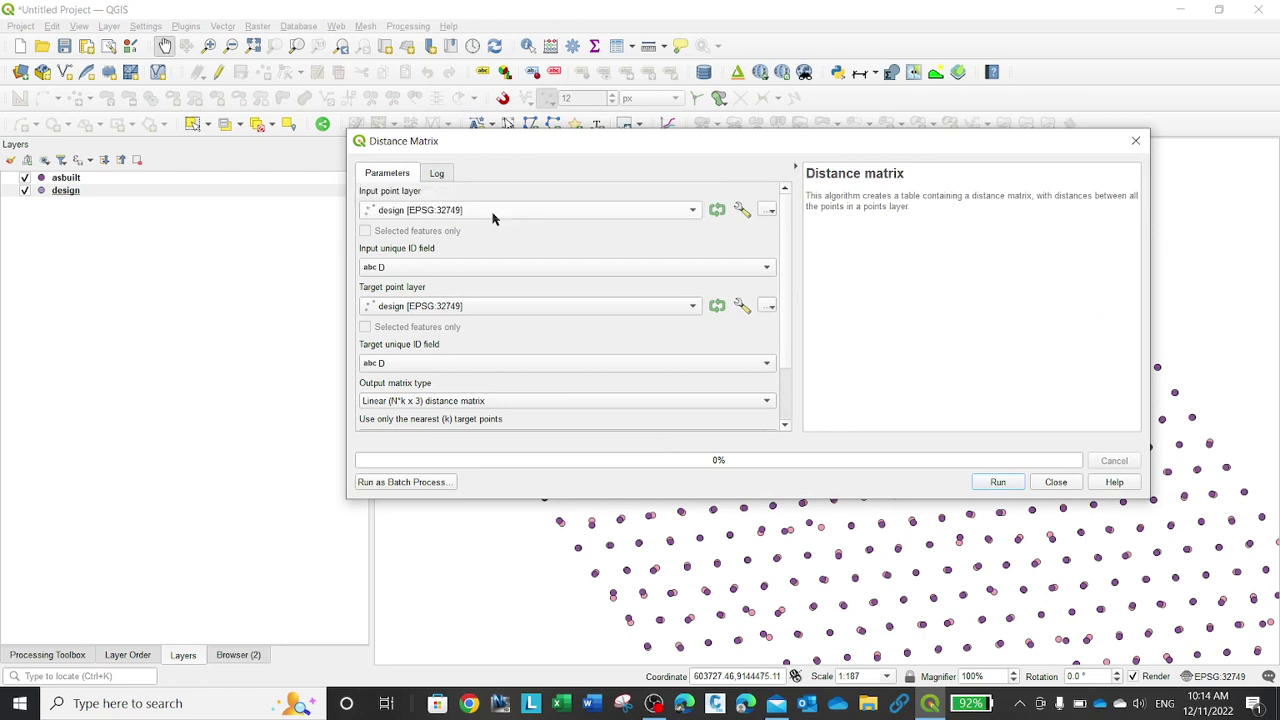
left_click(467, 267)
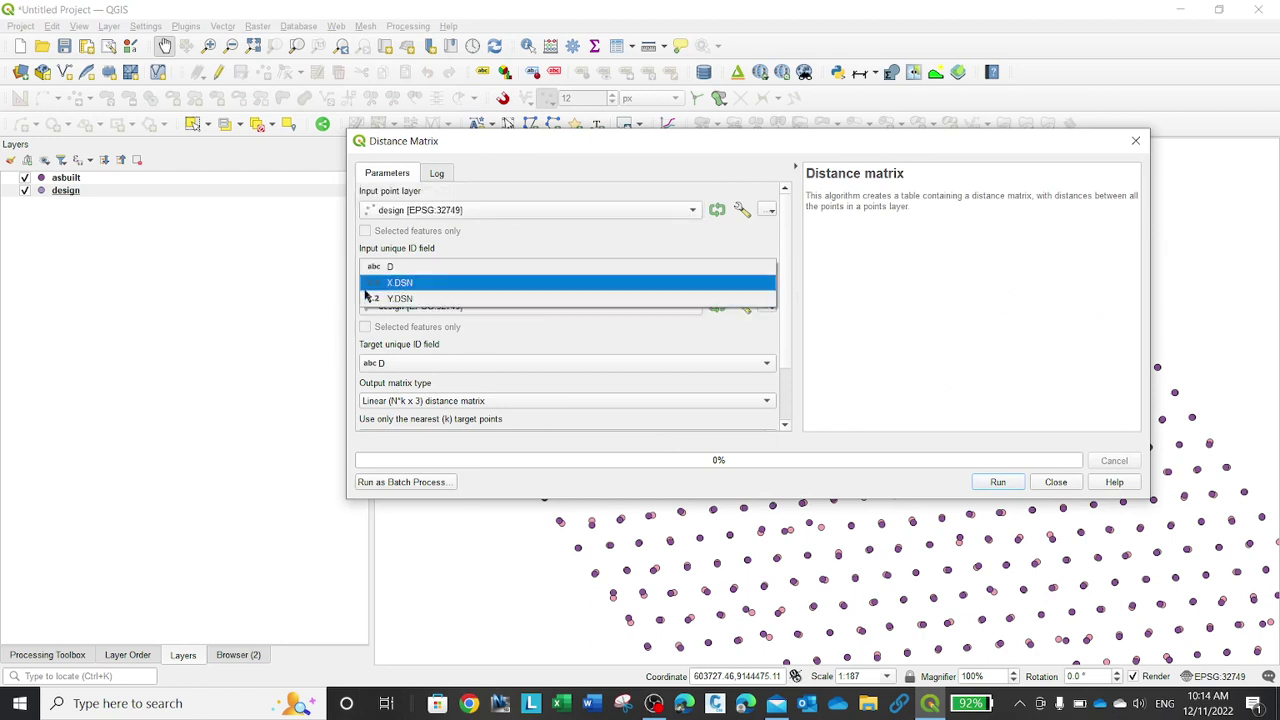
left_click(387, 268)
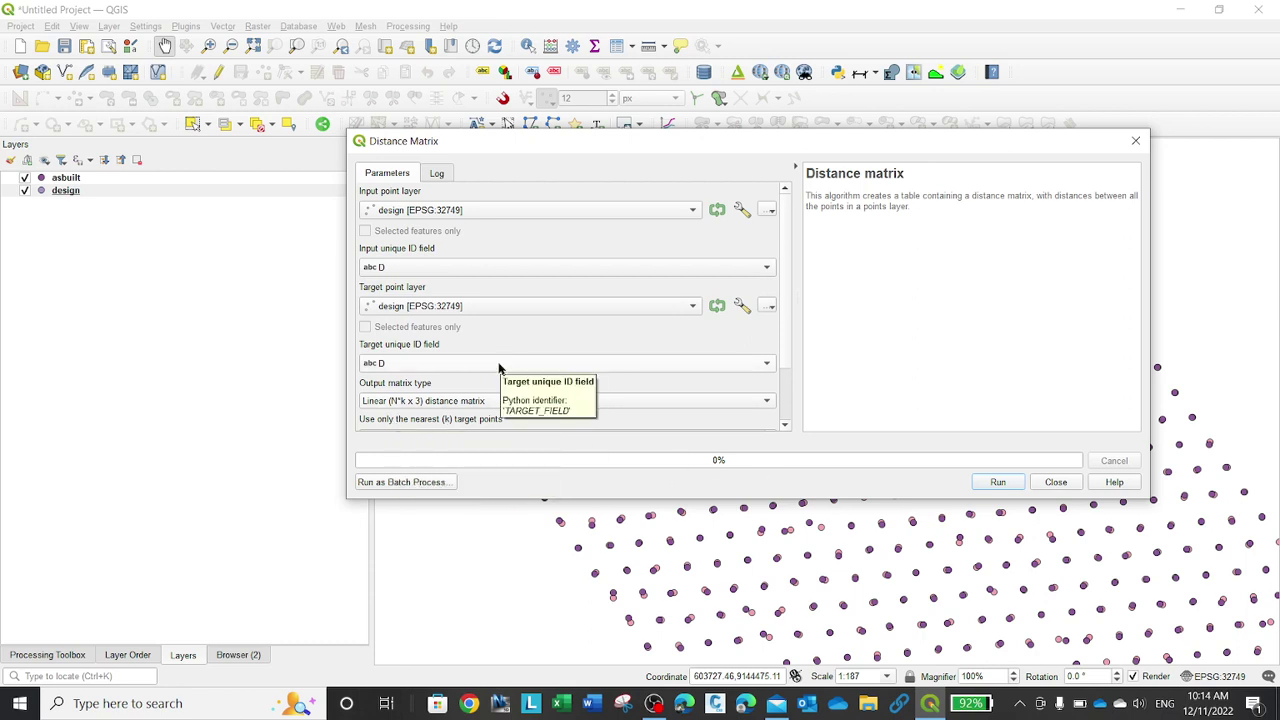
left_click(1056, 482)
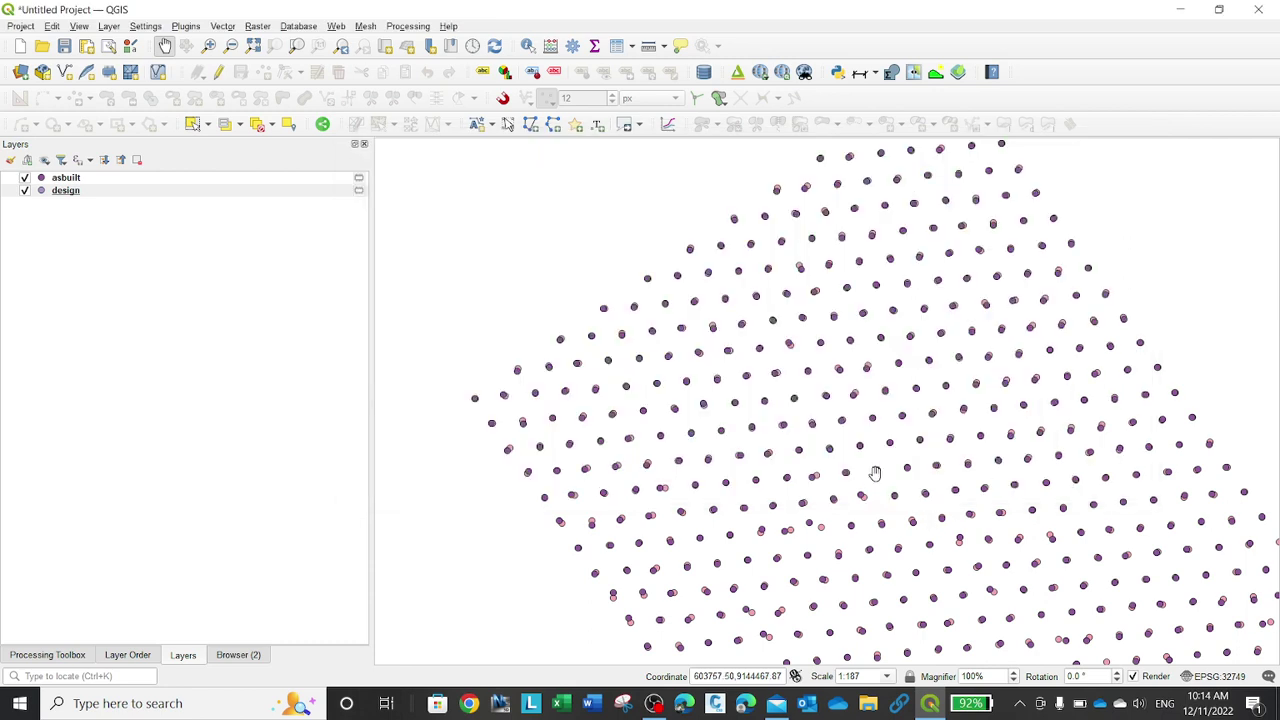
Review the fields in the design layer's attribute table, close it and dismiss the mail notification
left_click(62, 191)
right_click(62, 191)
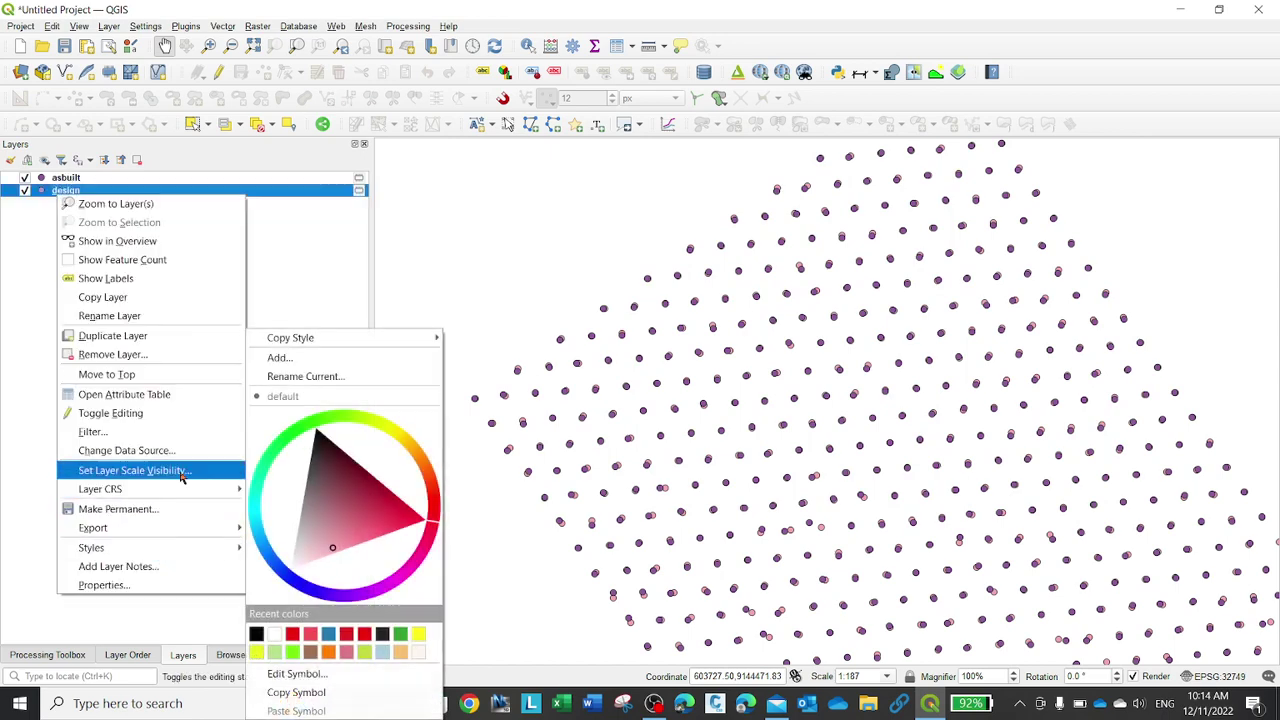
left_click(124, 394)
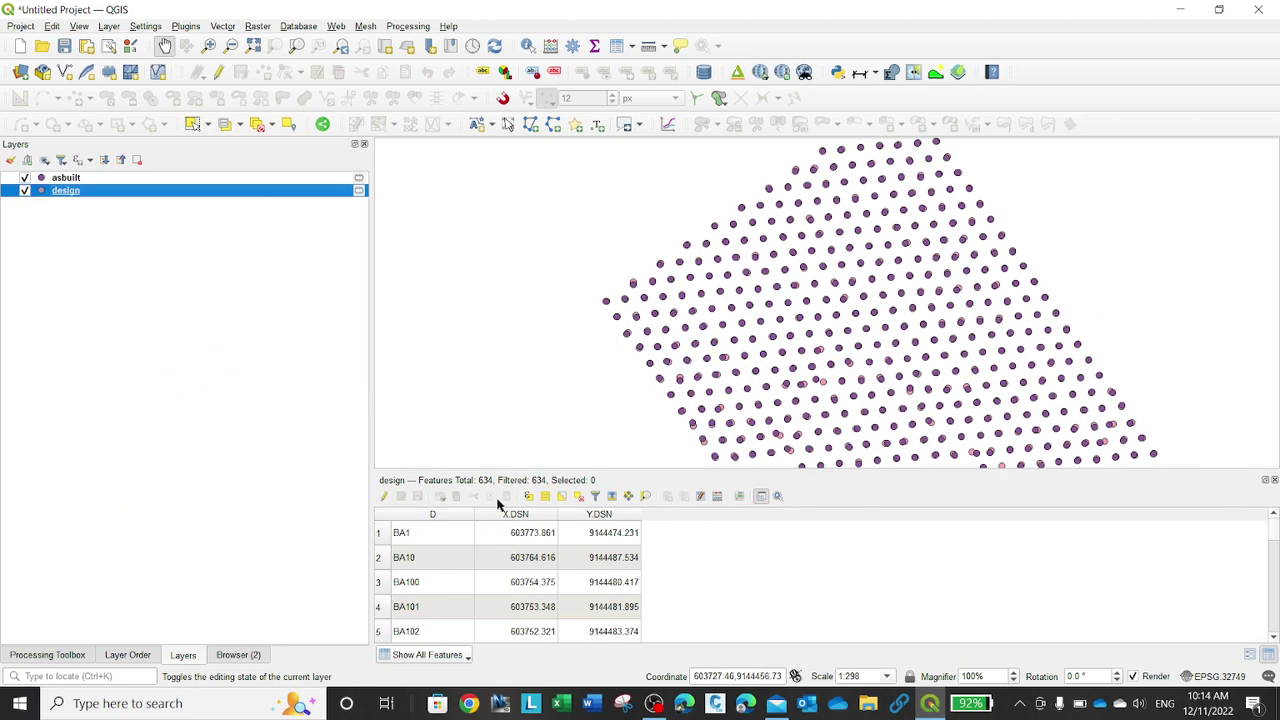
left_click(1274, 480)
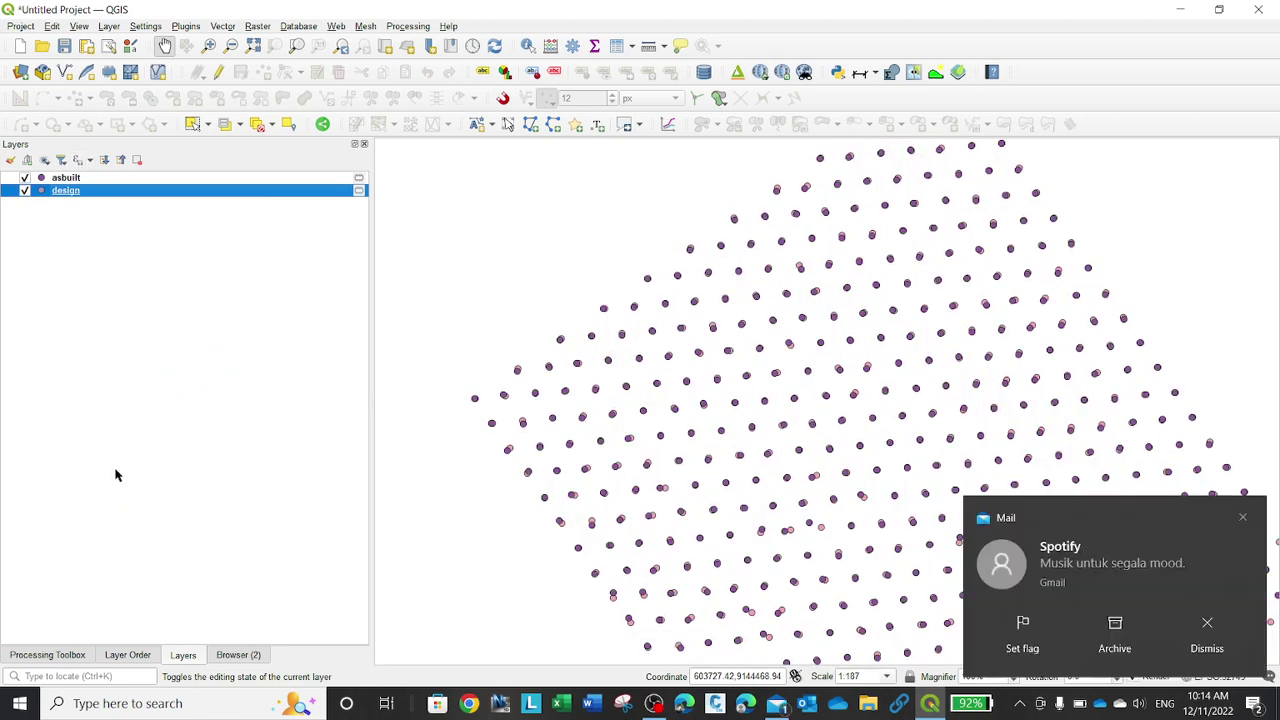
left_click(1207, 630)
Review the fields in the asbuilt layer's attribute table and close the table
left_click(65, 191)
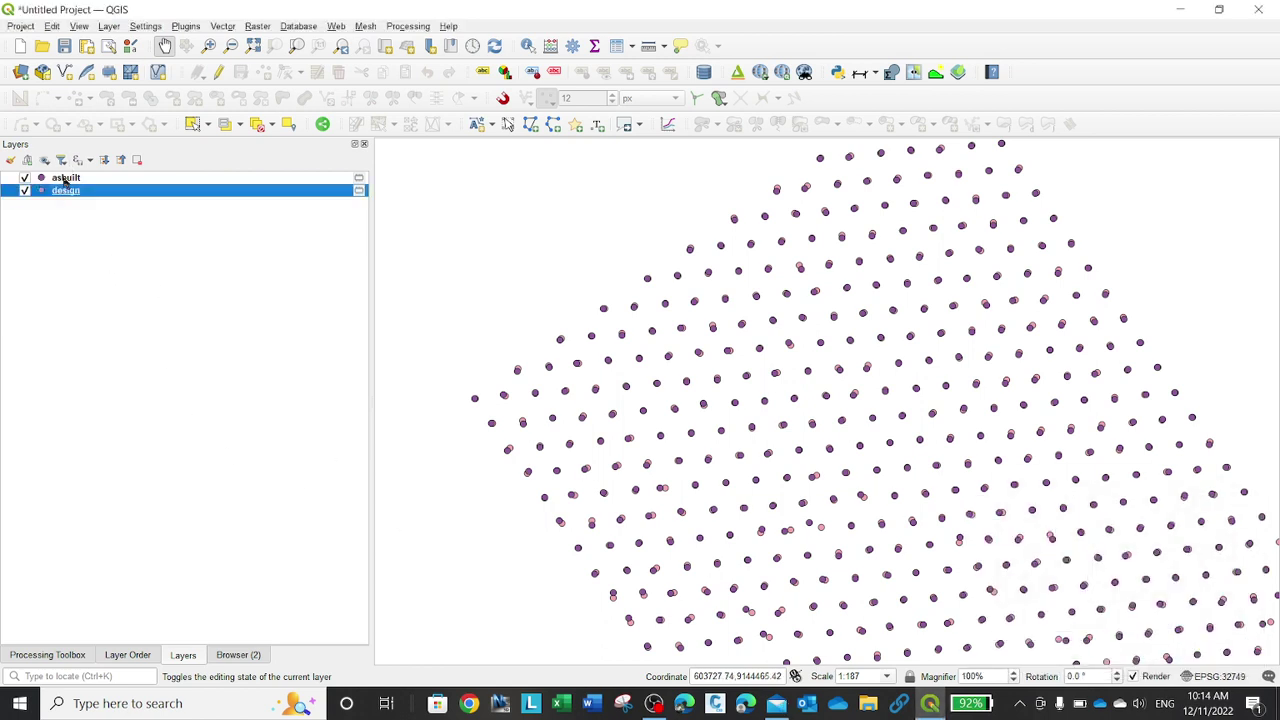
left_click(64, 178)
right_click(64, 178)
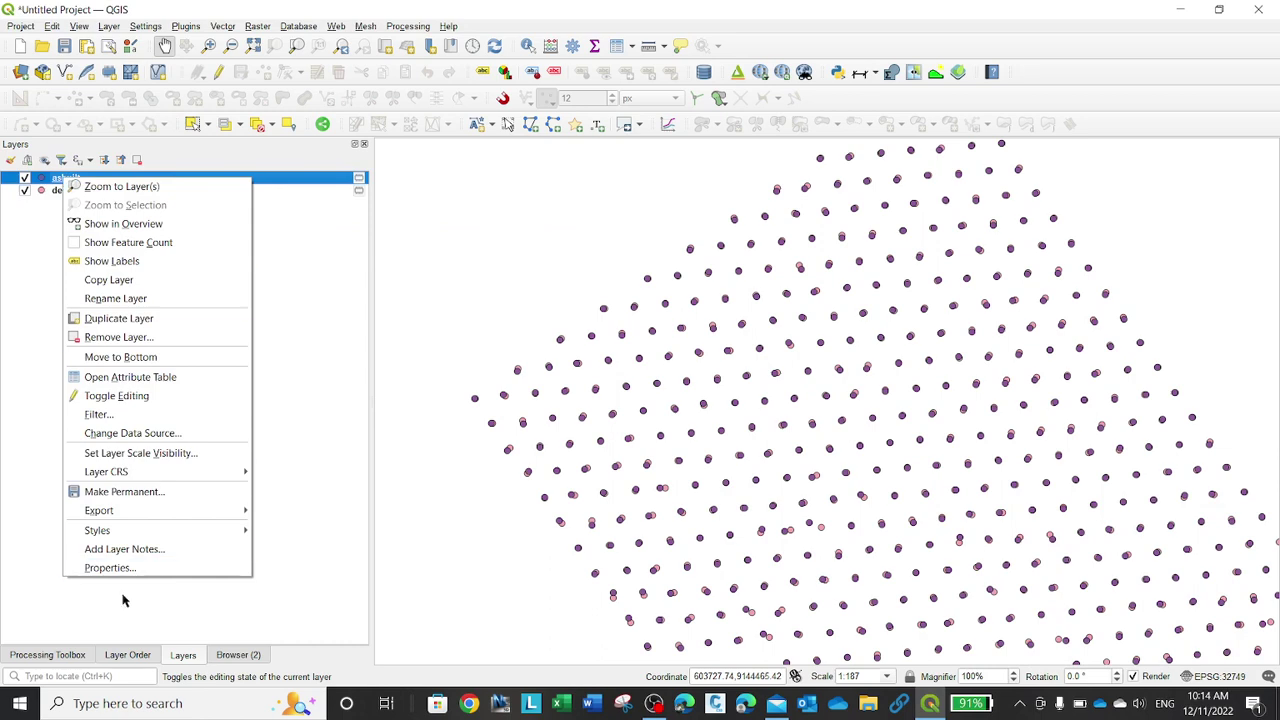
left_click(134, 377)
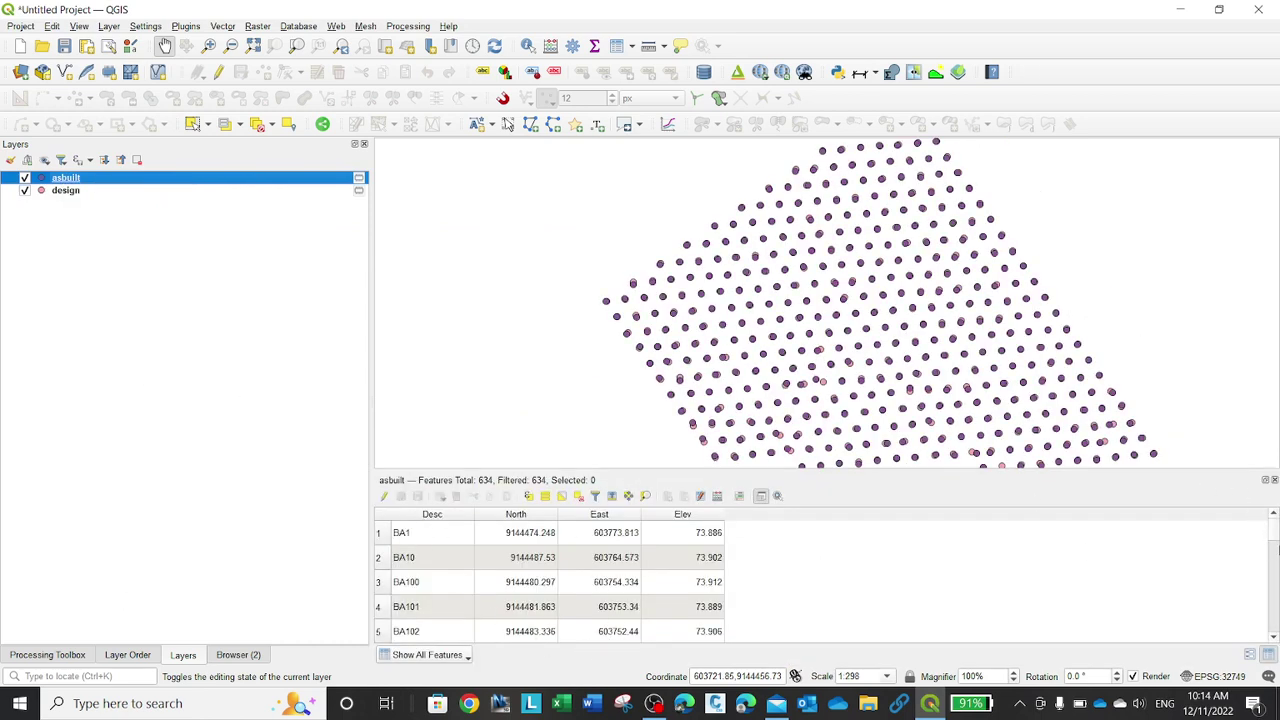
left_click(1273, 481)
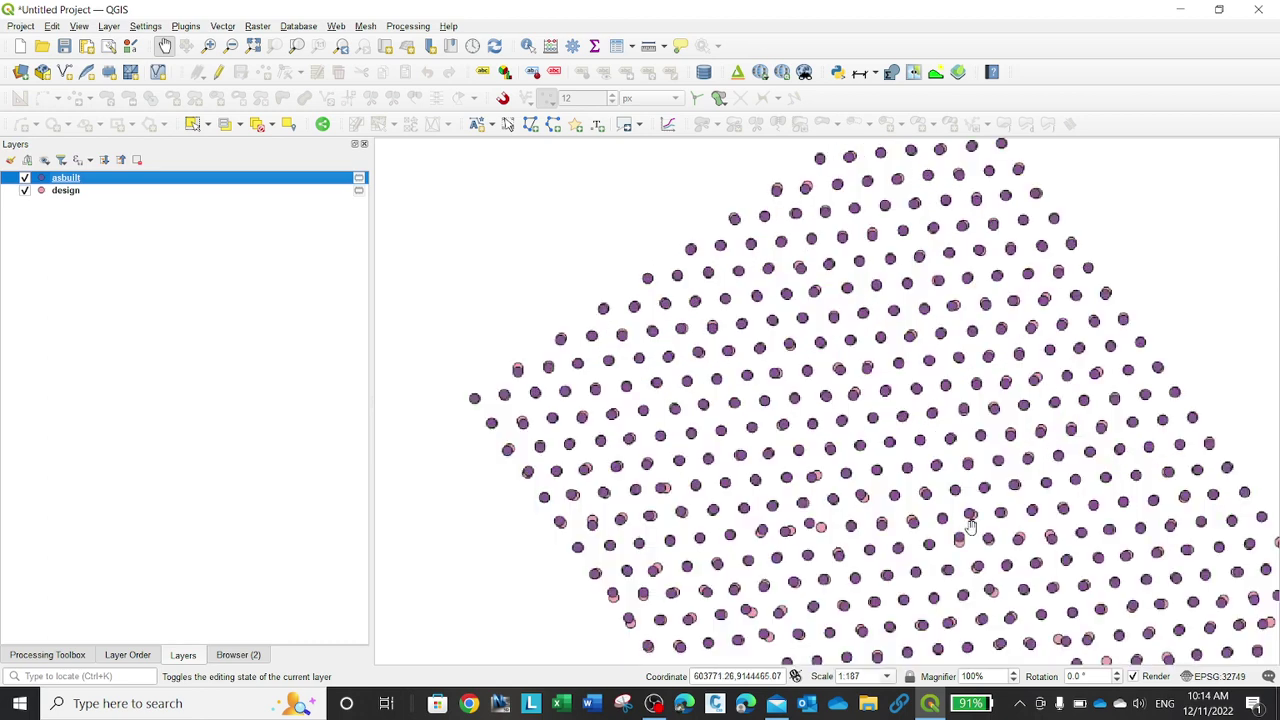
Select the design layer and show the Processing Toolbox
left_click(93, 192)
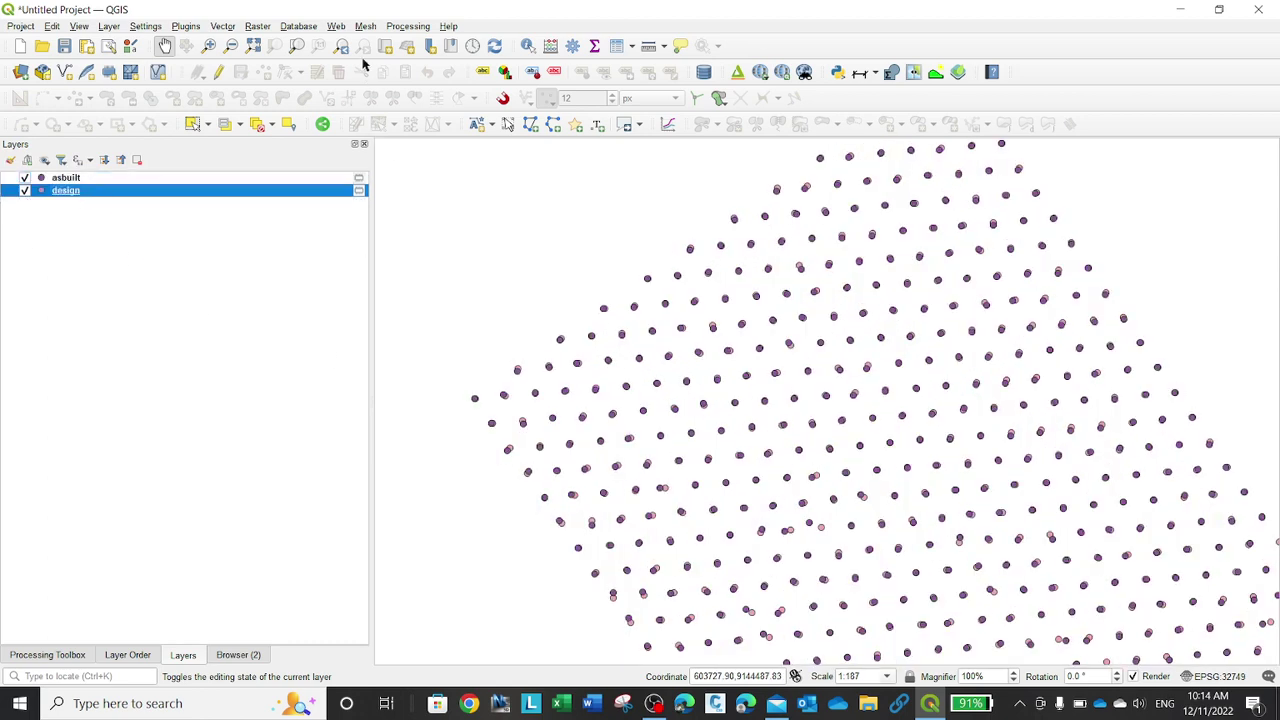
left_click(407, 27)
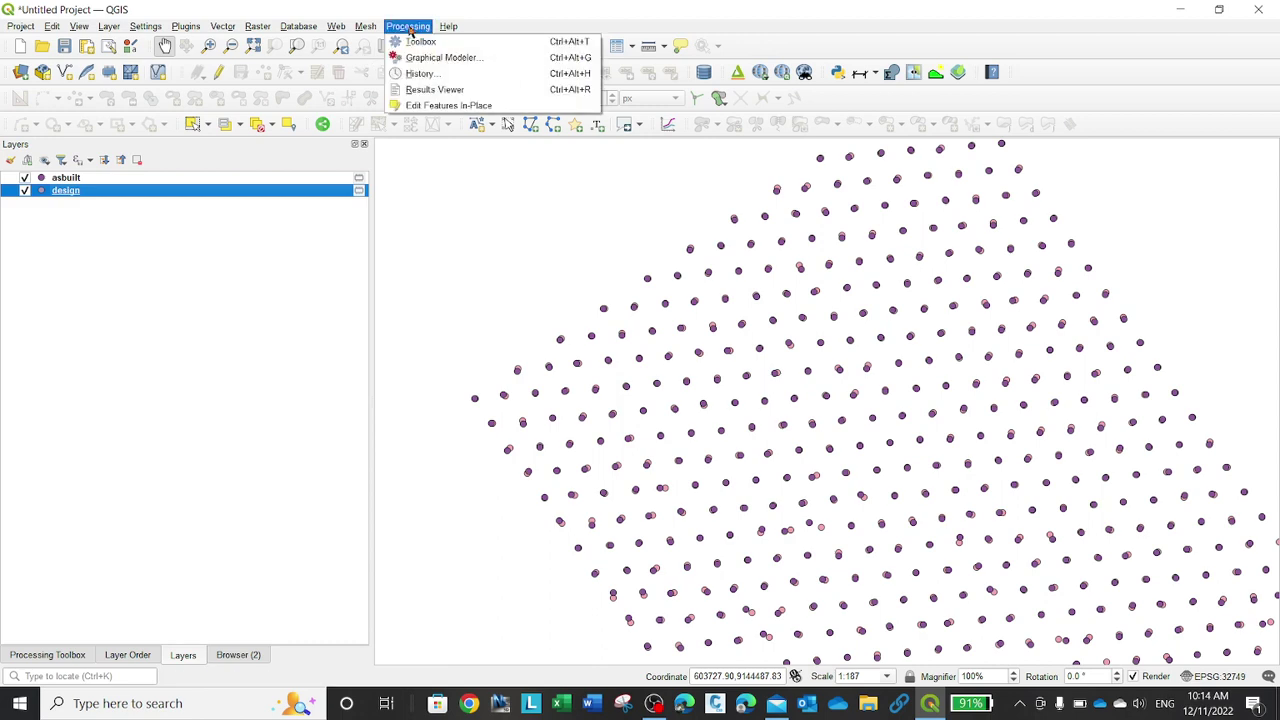
left_click(419, 42)
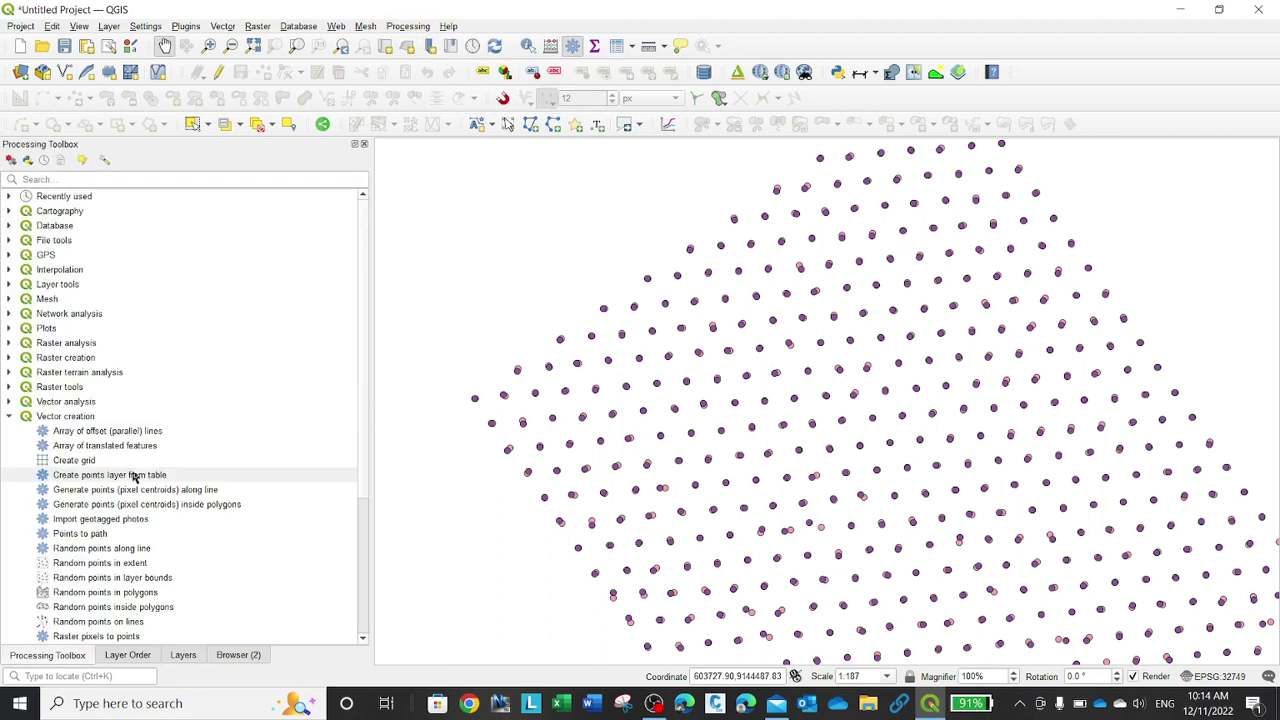
left_click(407, 26)
Start the Distance Matrix analysis with design as the input point layer and D as its unique ID field
mouse_move(218, 27)
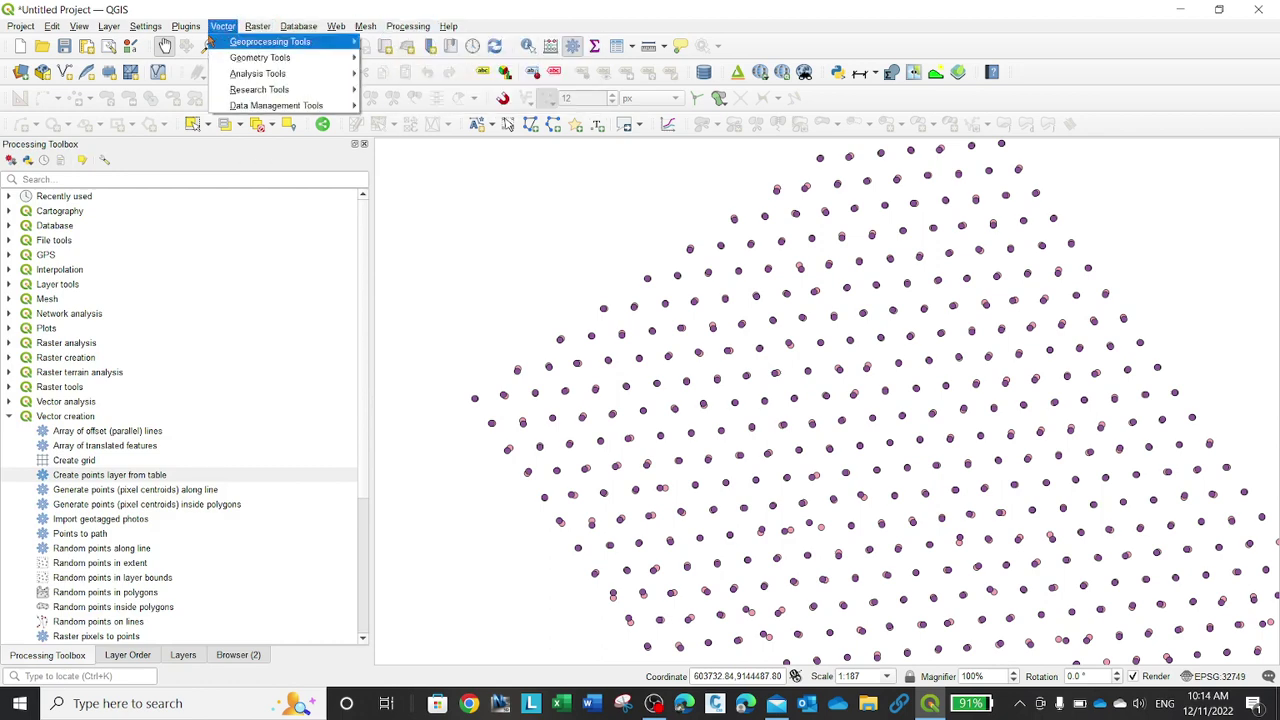
left_click(226, 27)
left_click(226, 27)
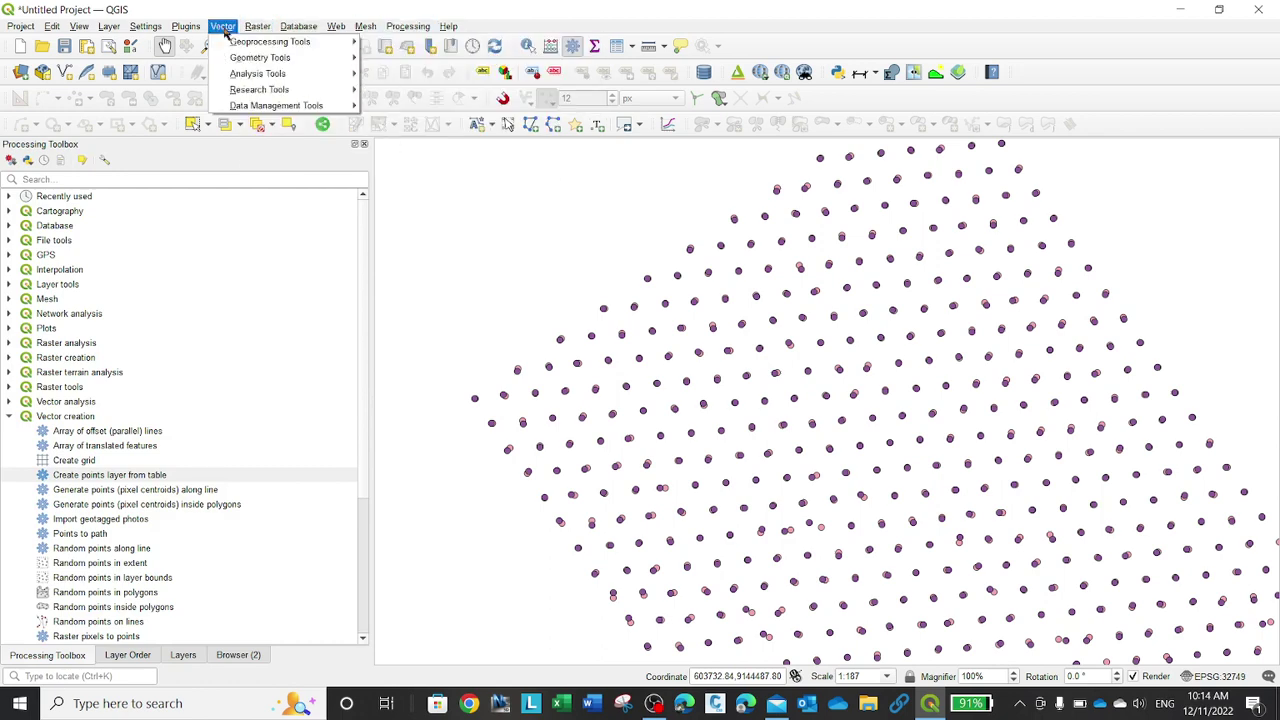
mouse_move(254, 62)
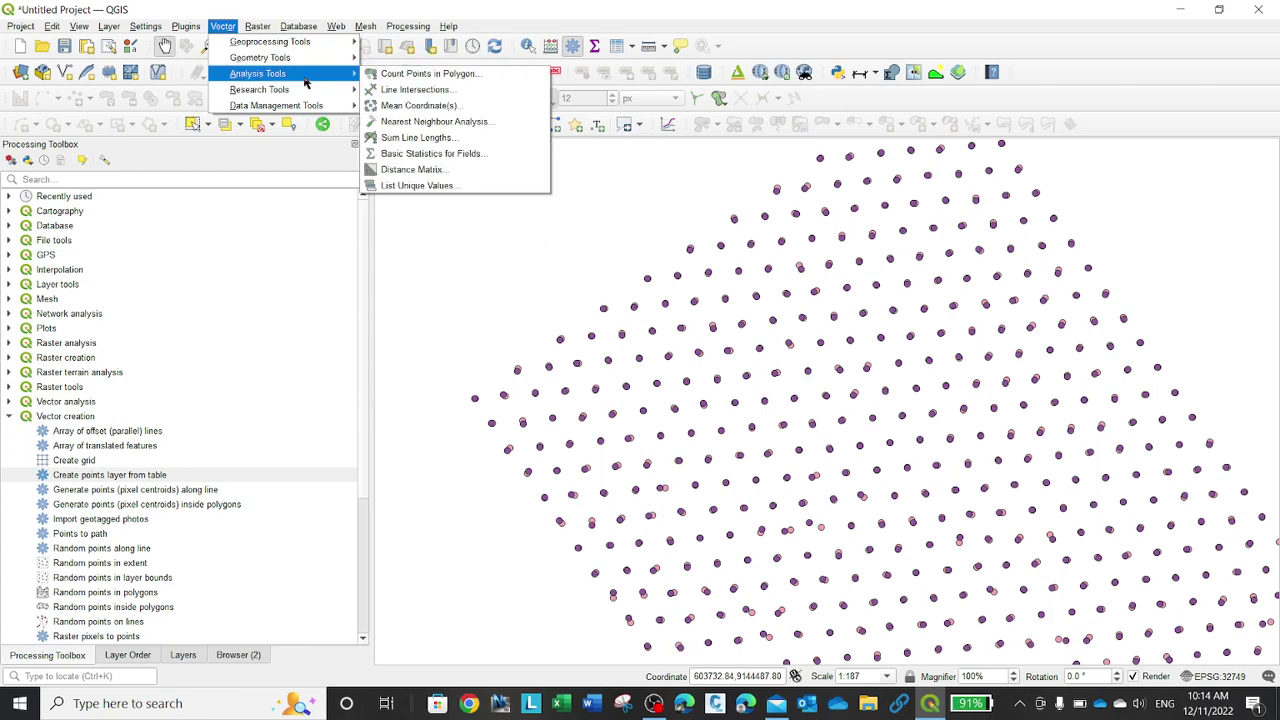
left_click(420, 169)
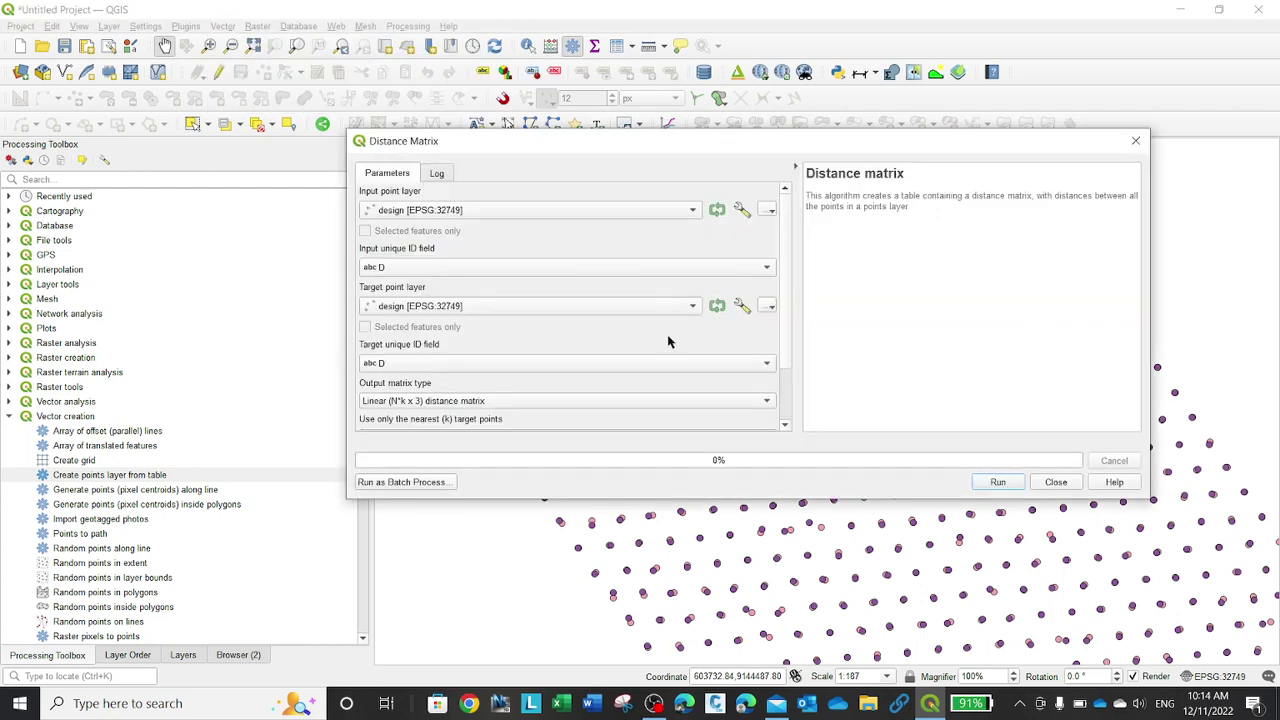
left_click(472, 211)
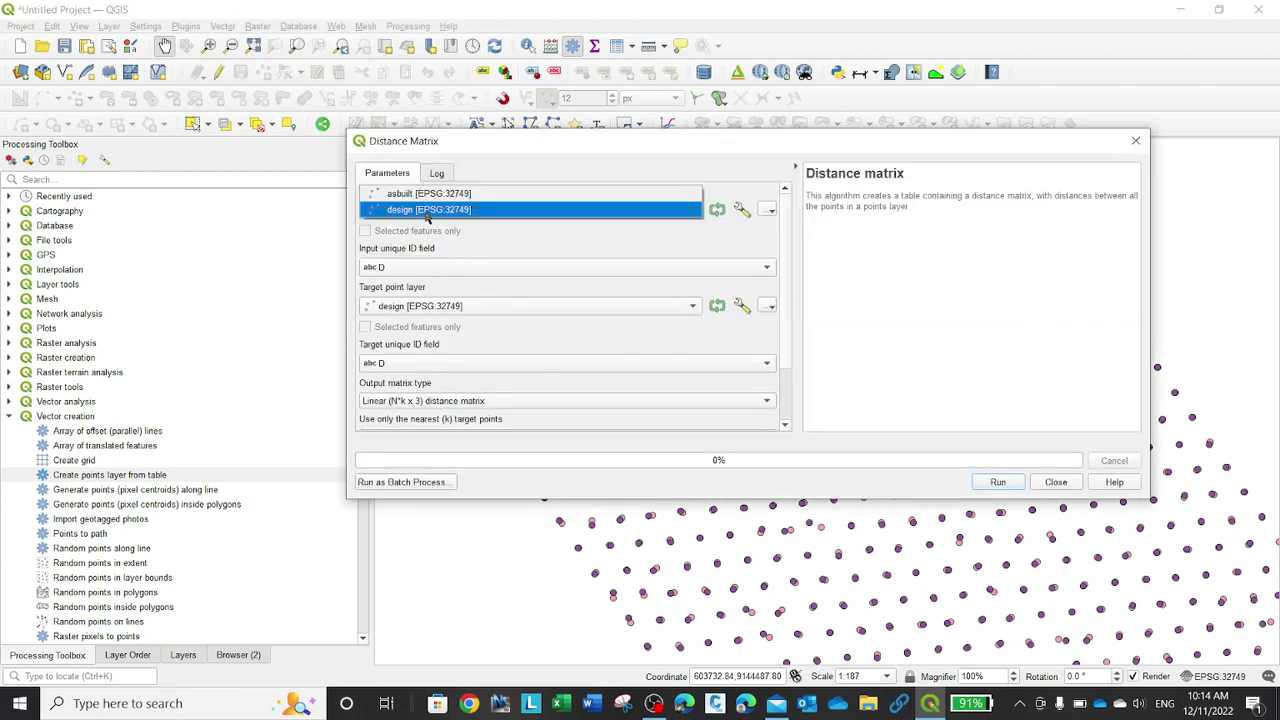
left_click(429, 210)
left_click(436, 267)
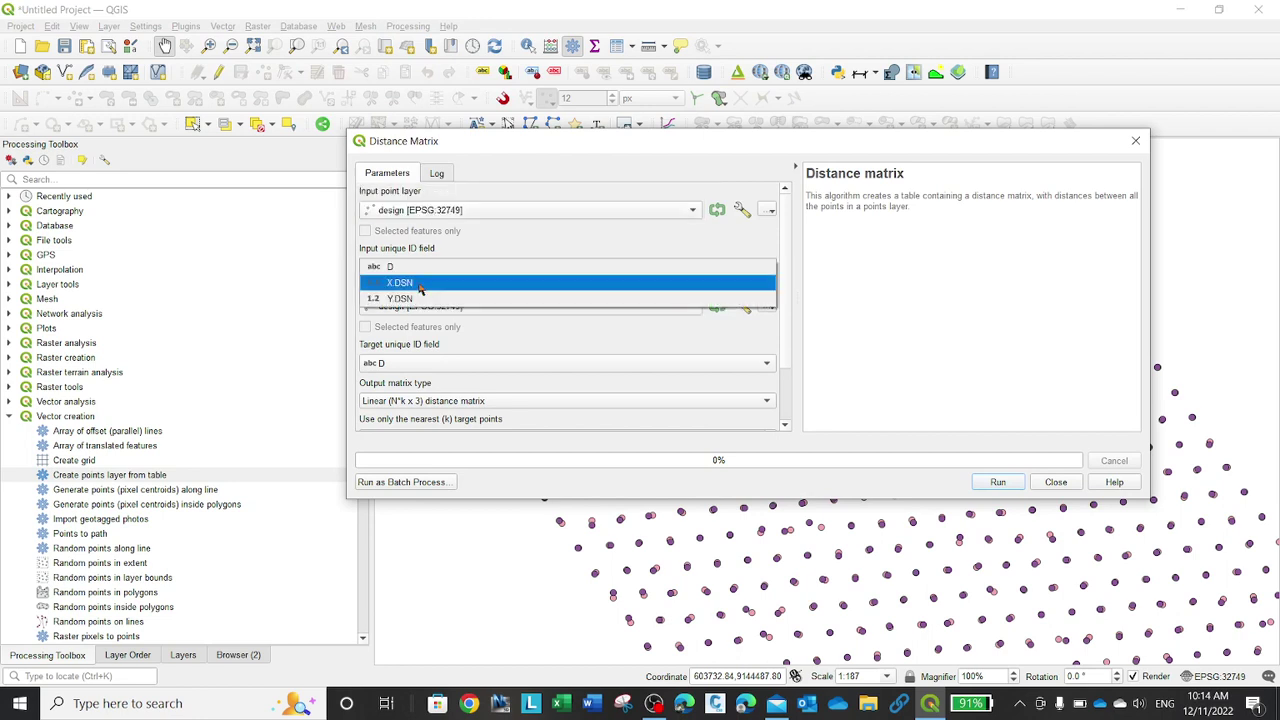
left_click(436, 267)
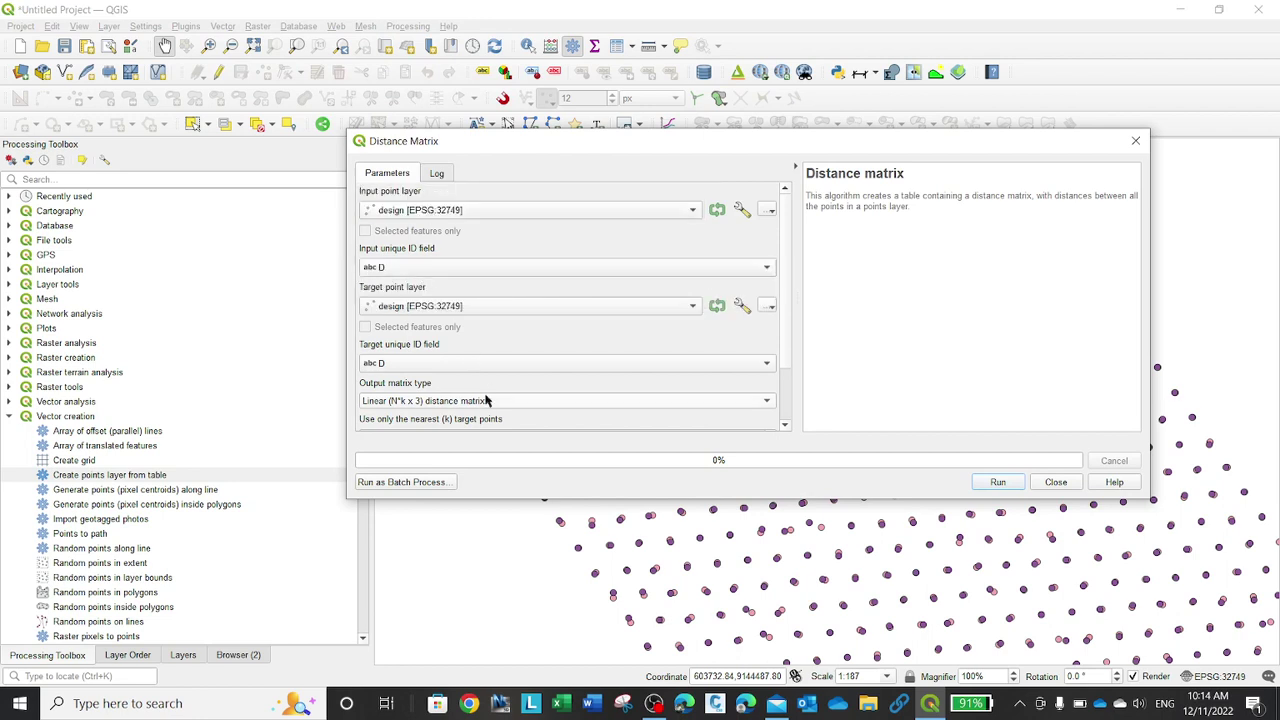
Set asbuilt as the target point layer of the distance matrix, with Desc as its unique ID field
left_click(465, 308)
left_click(430, 289)
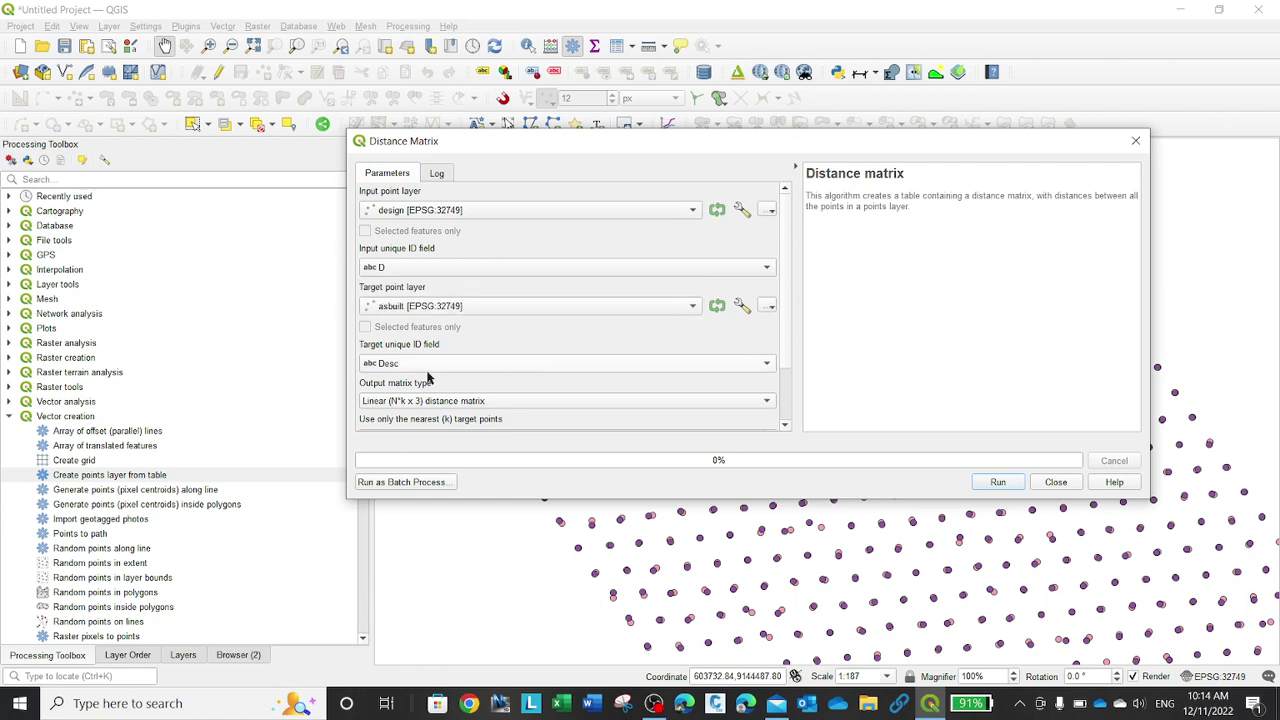
left_click(430, 366)
left_click(431, 366)
Keep the linear matrix type, limit the distance matrix to the nearest 1 target point, run it and close the dialog
scroll(787, 270, "down", 3)
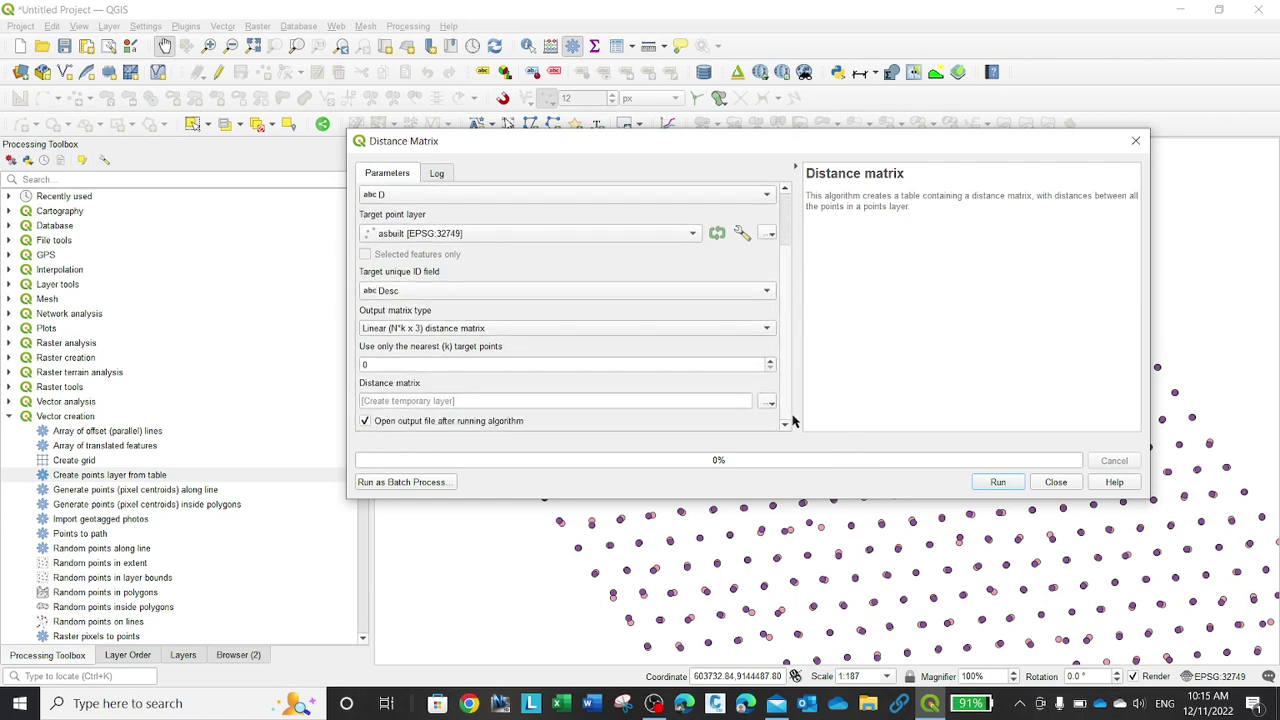
left_click(409, 333)
left_click(431, 333)
left_click(383, 364)
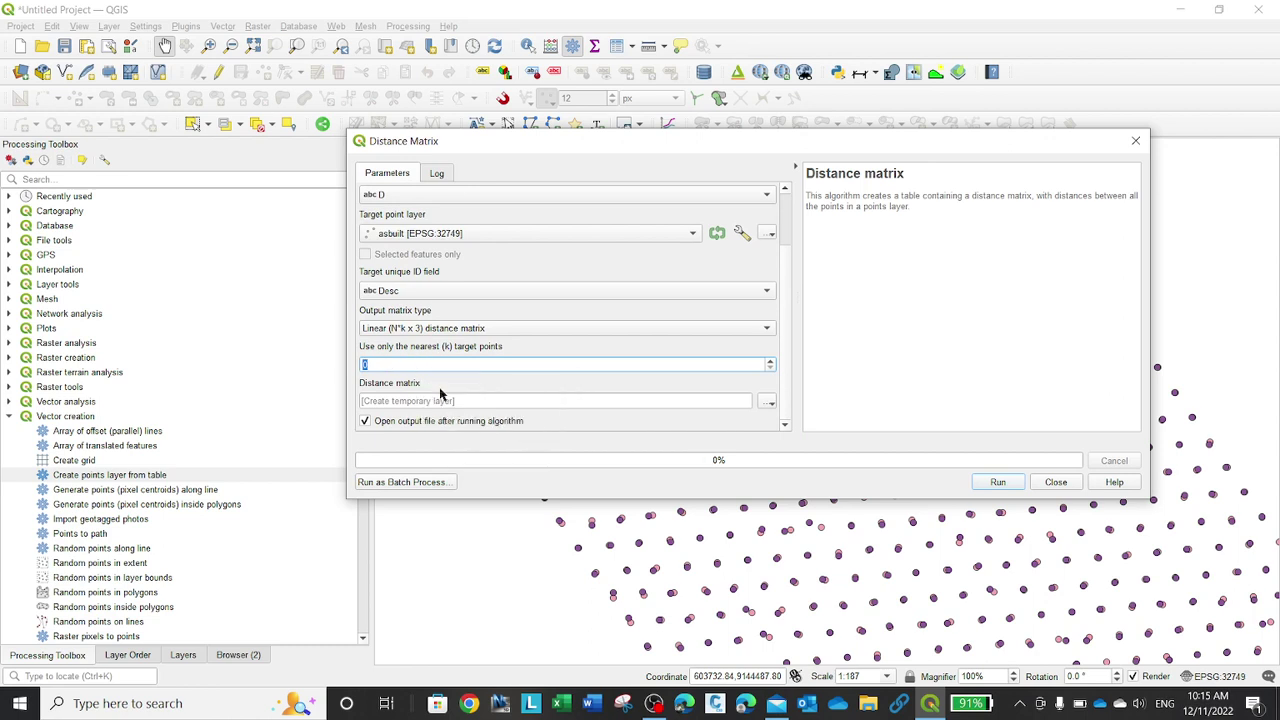
type("1")
left_click(999, 482)
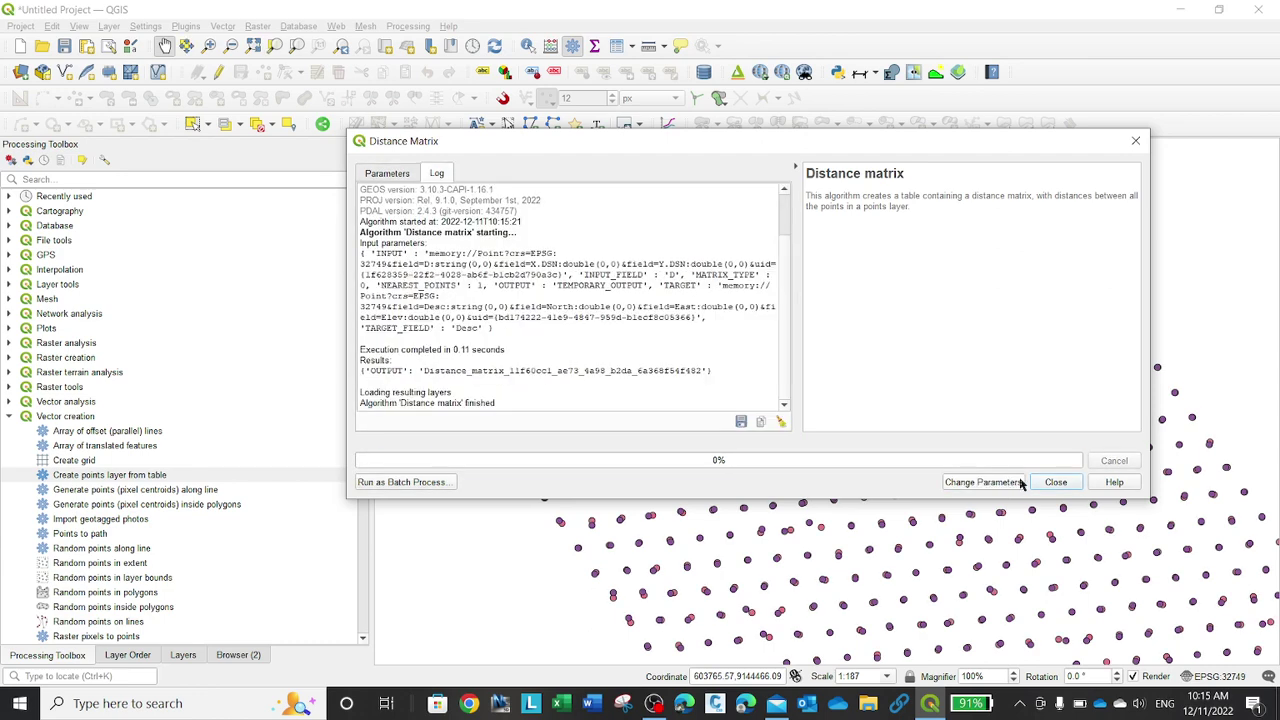
left_click(1057, 482)
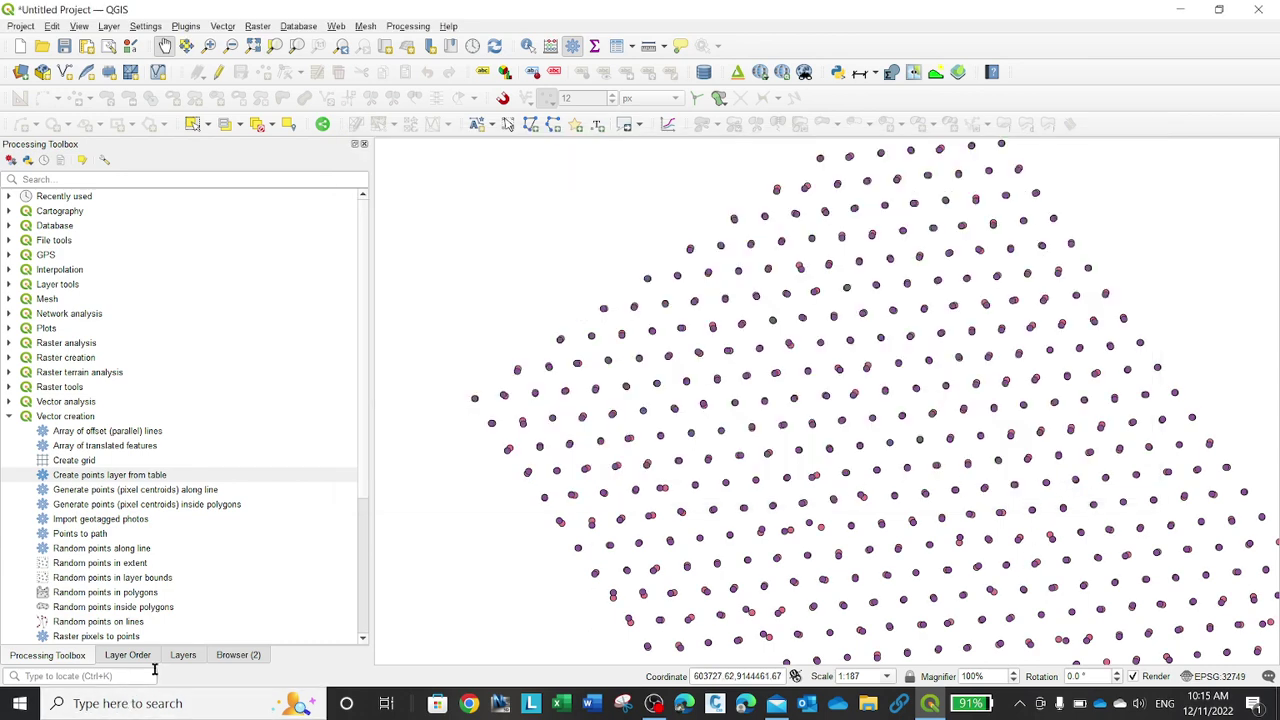
Show the layer list and hide the asbuilt and design layers, leaving only the Distance matrix layer displayed
left_click(183, 655)
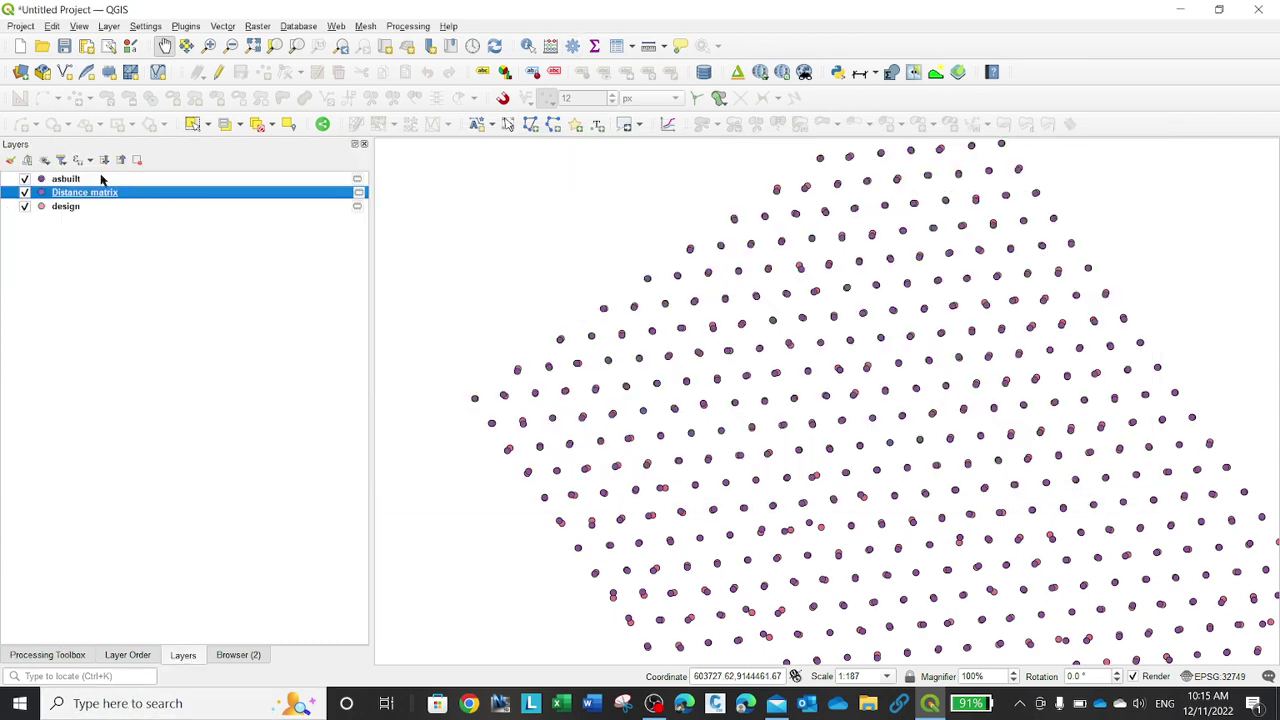
left_click(68, 178)
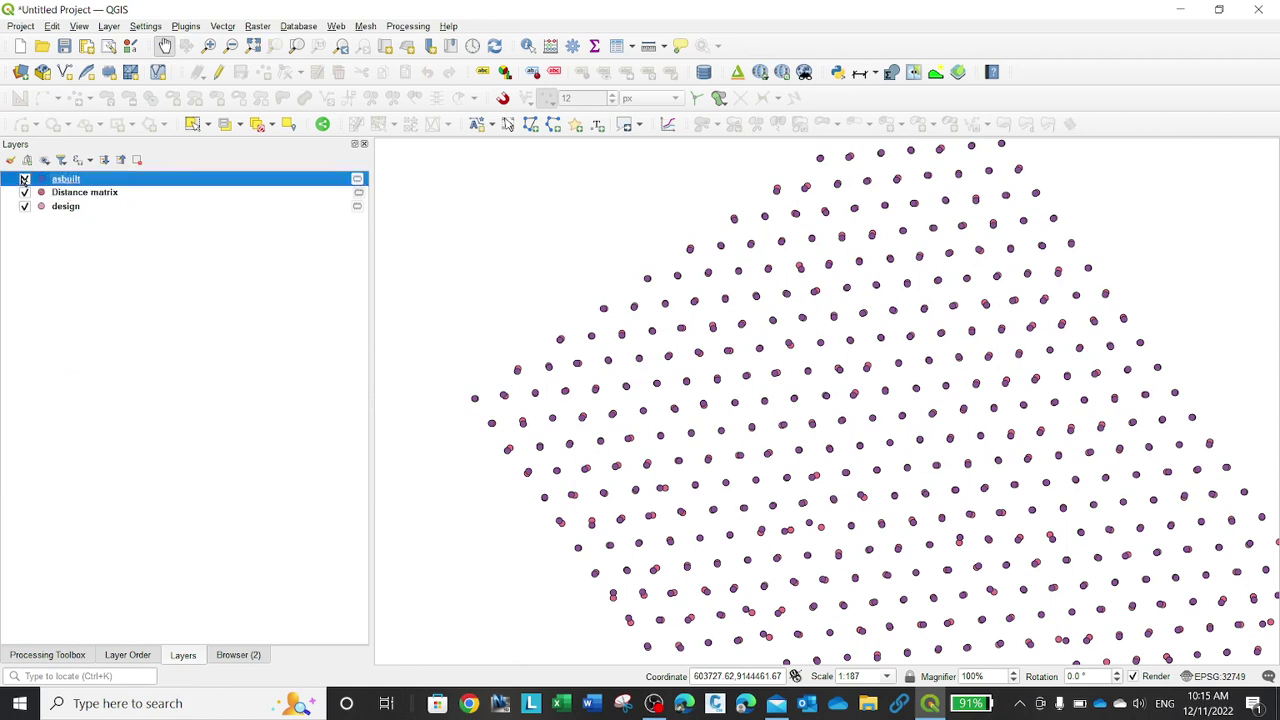
left_click(24, 179)
left_click(24, 206)
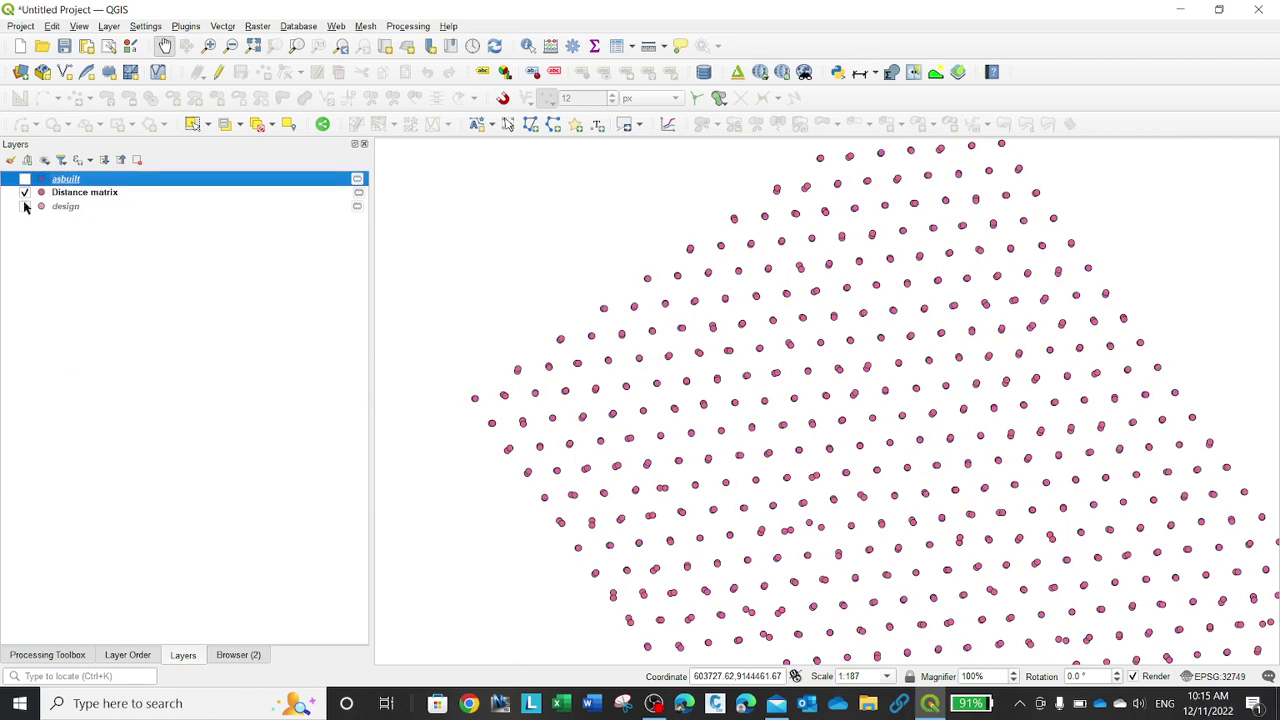
Open the attribute table of the Distance matrix layer and turn on editing for it
right_click(170, 192)
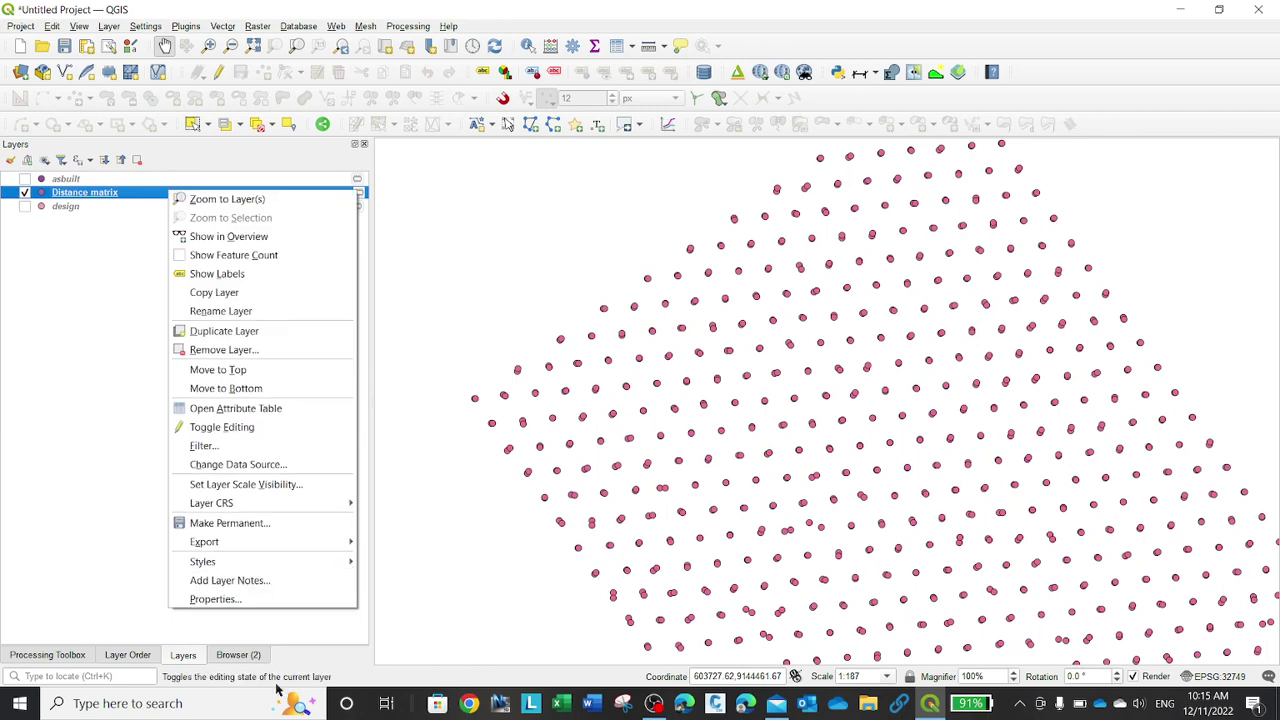
left_click(265, 408)
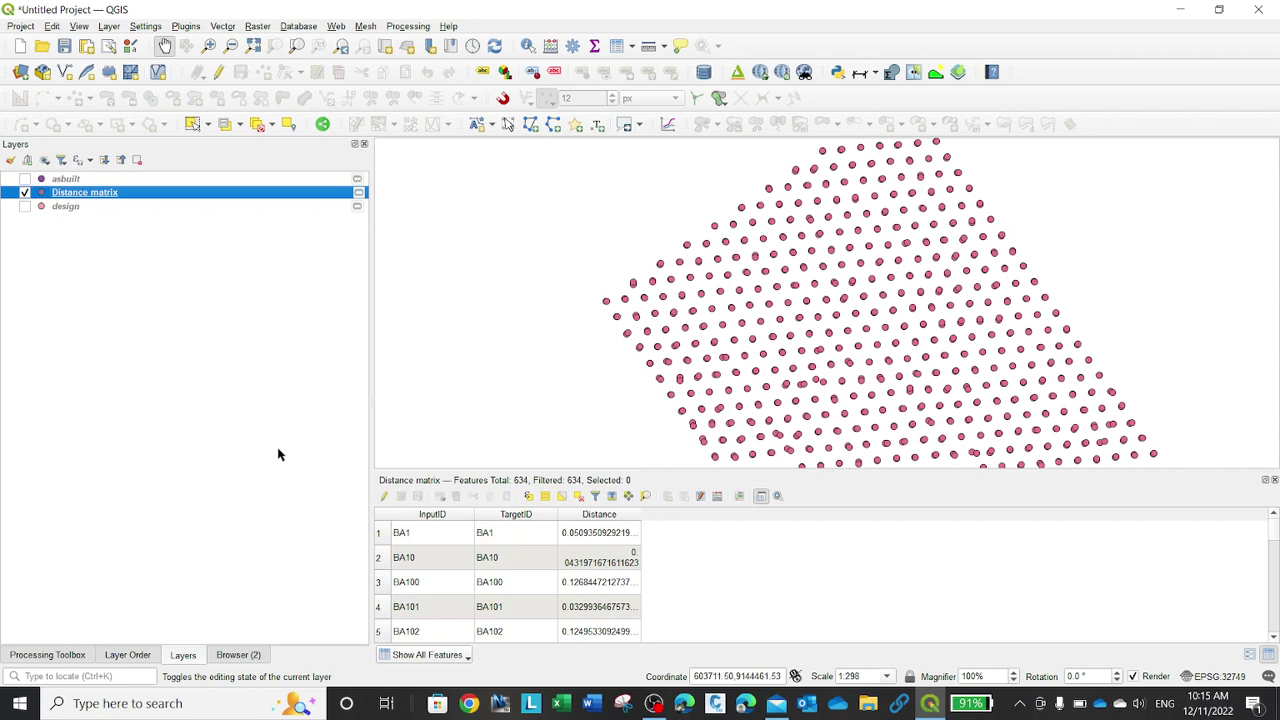
right_click(143, 198)
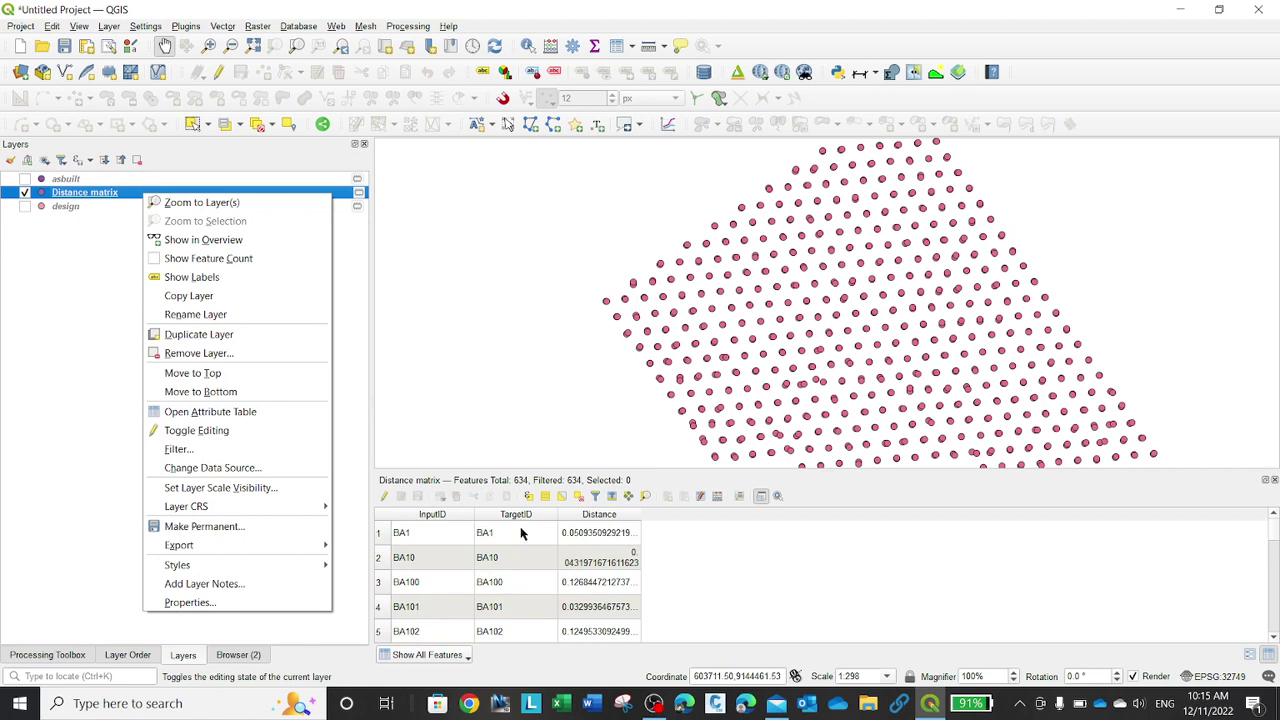
left_click(387, 498)
left_click(387, 498)
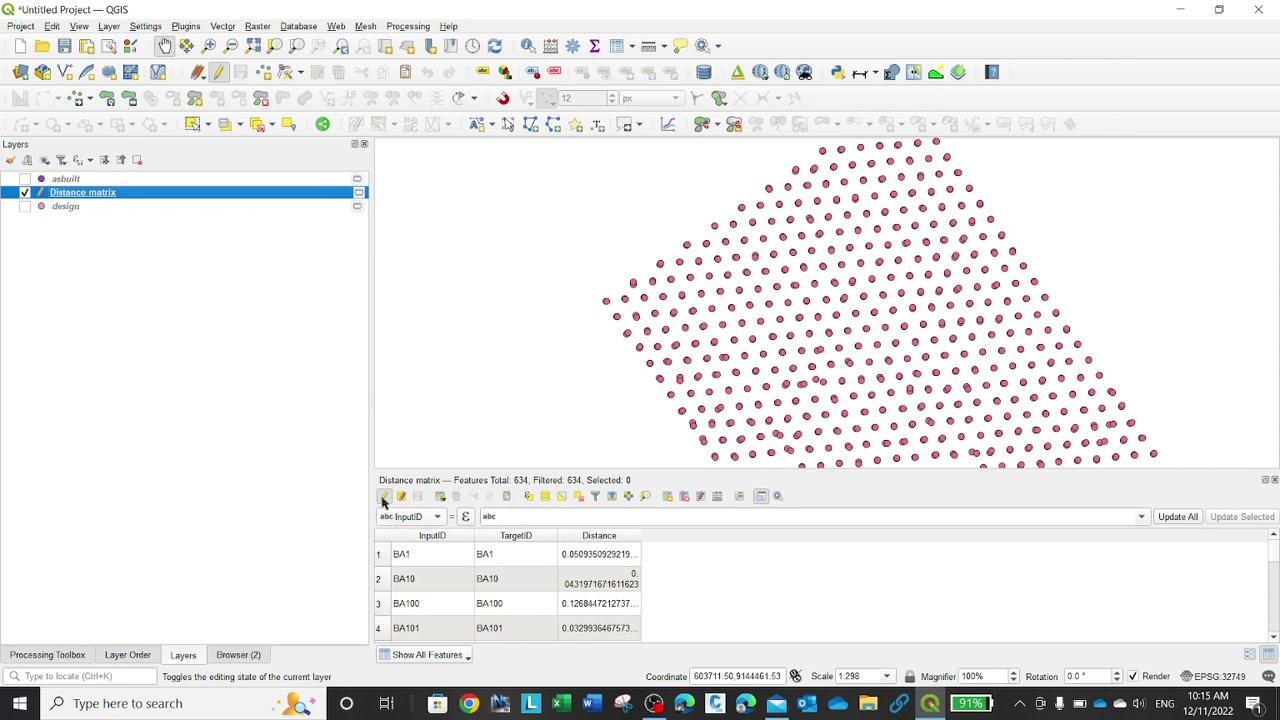
Create a virtual whole-number field named check in the Distance matrix layer with the expression "InputID" = "TargetID"
left_click(718, 497)
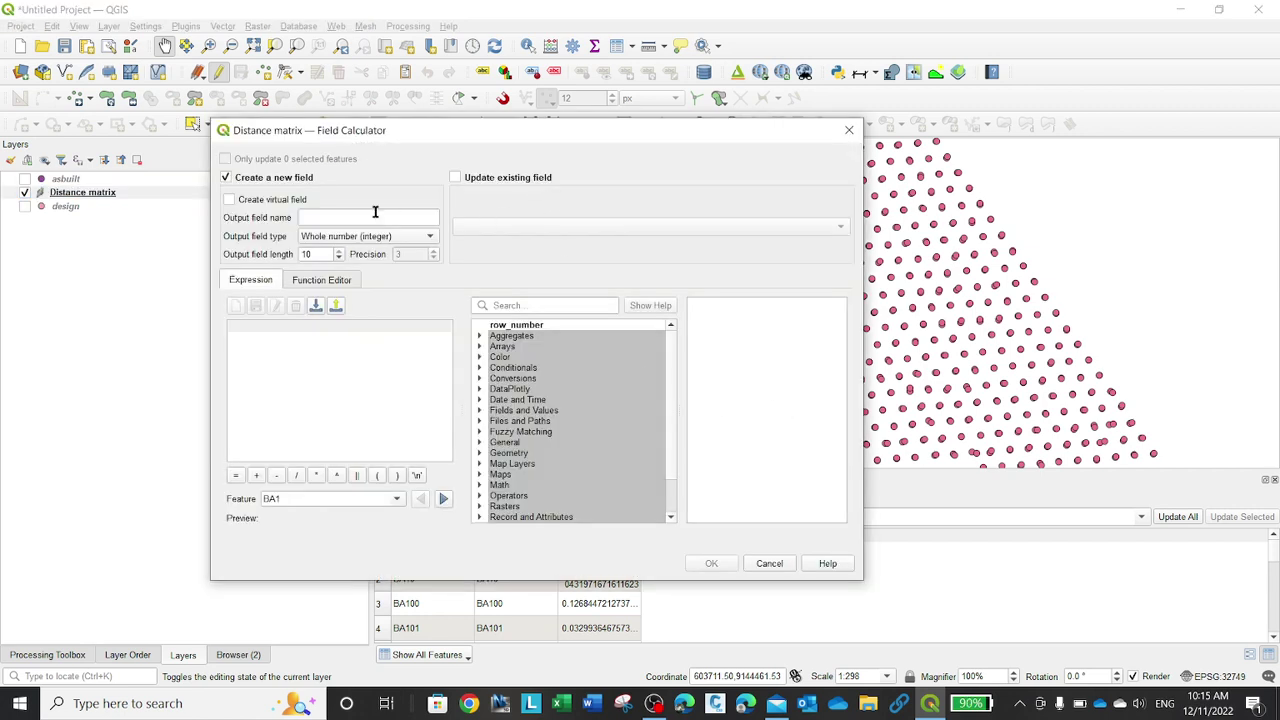
left_click(257, 201)
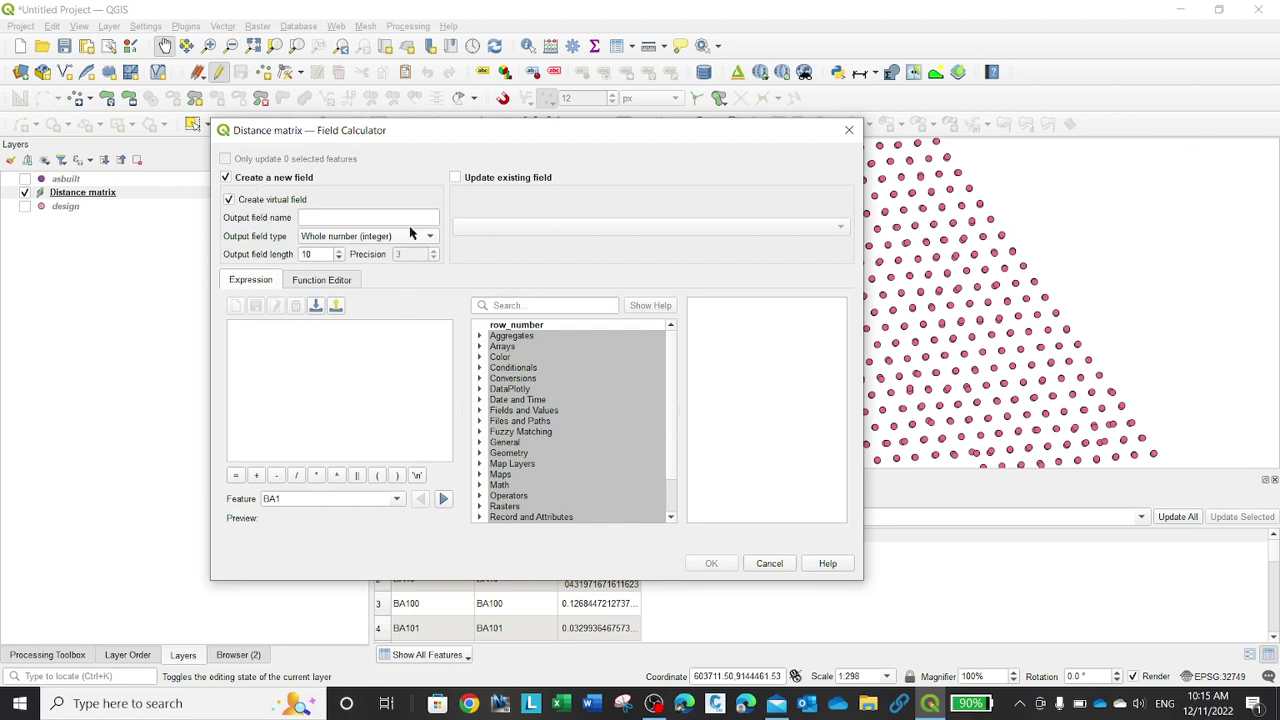
left_click(408, 379)
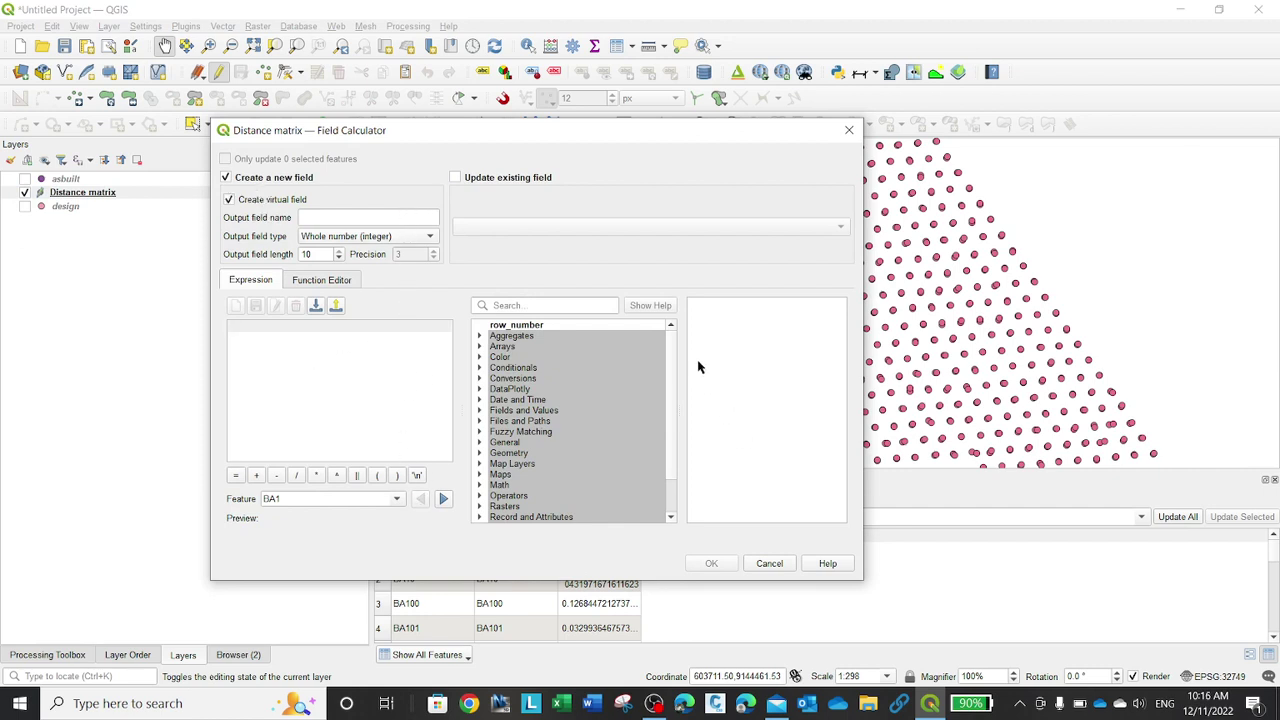
scroll(676, 447, "down", 2)
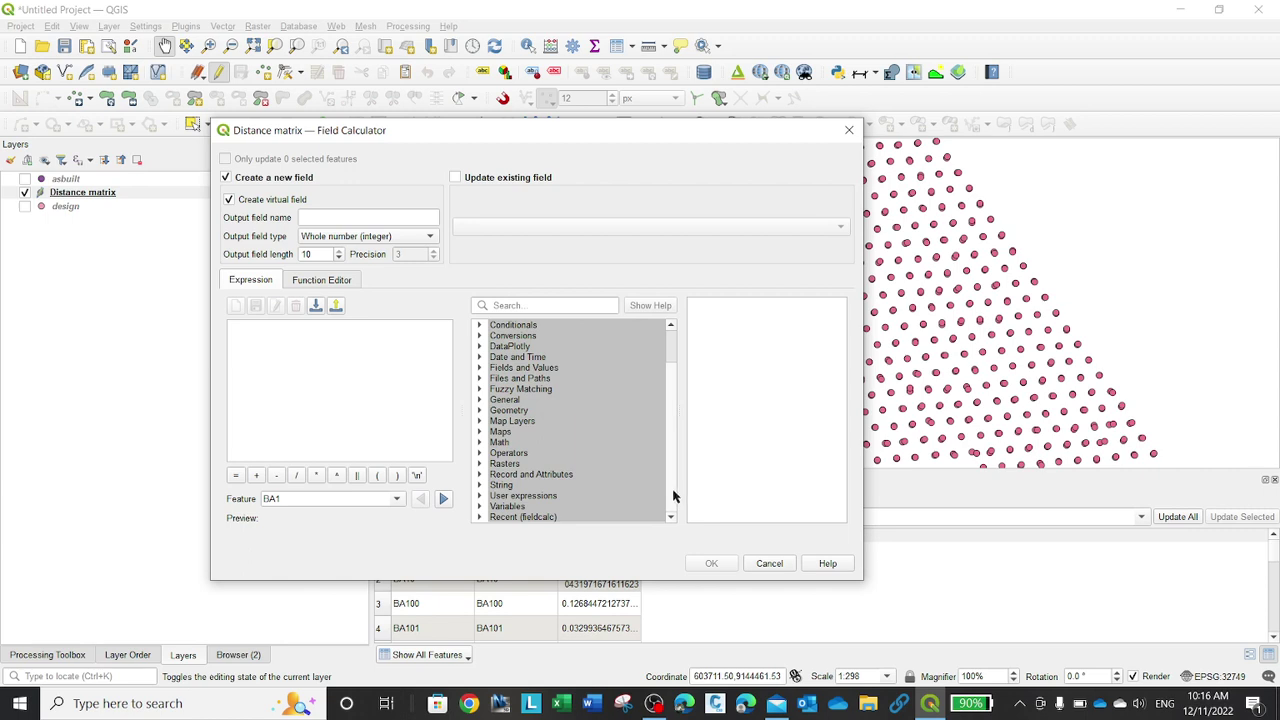
left_click(482, 369)
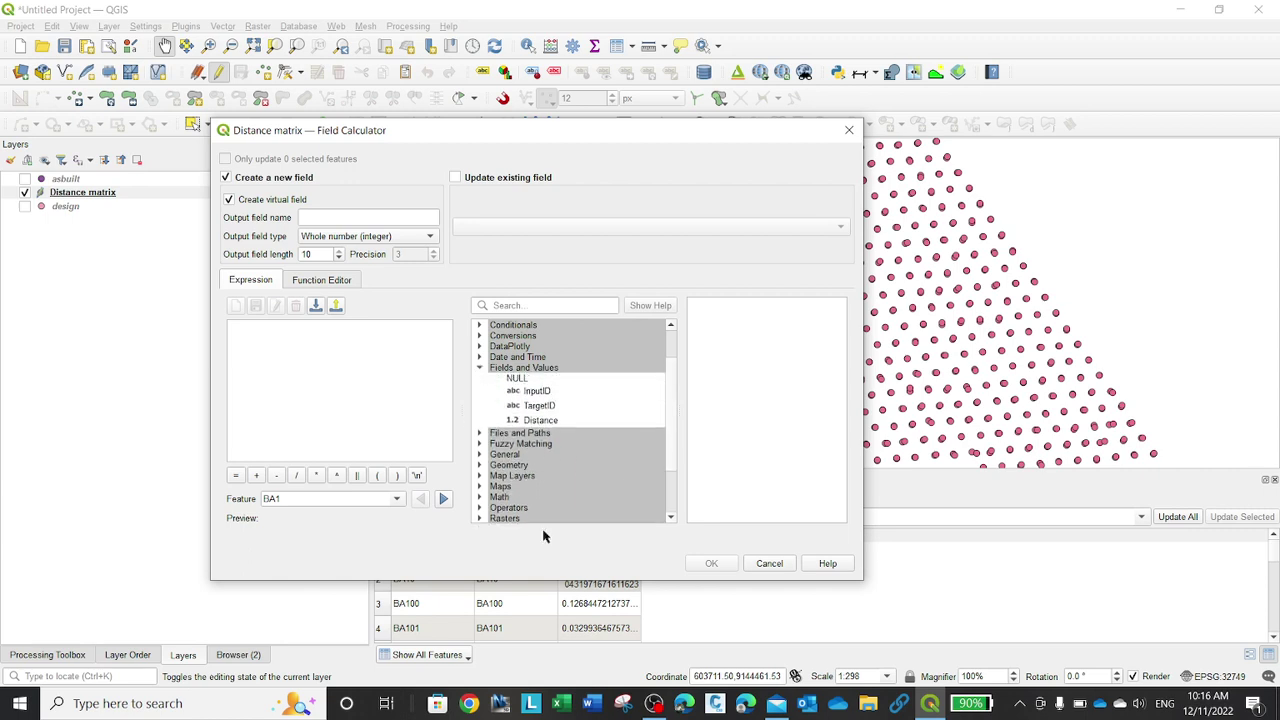
double_click(523, 392)
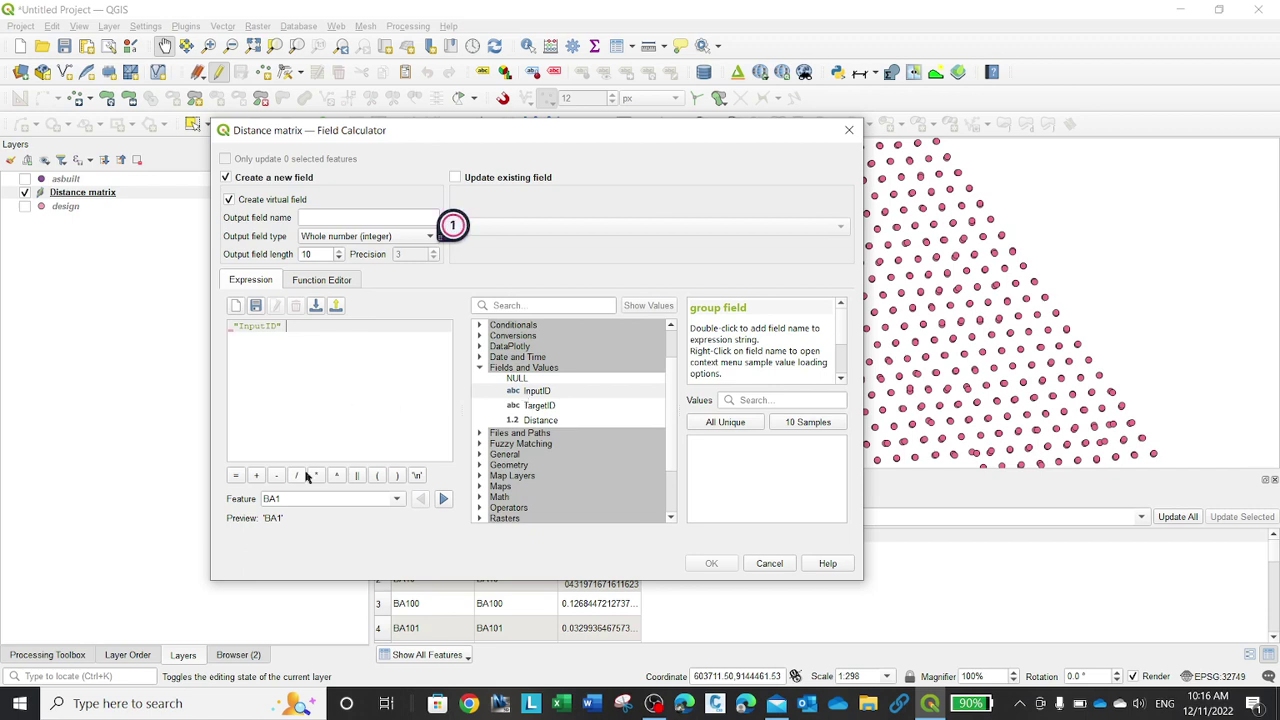
left_click(235, 476)
double_click(538, 406)
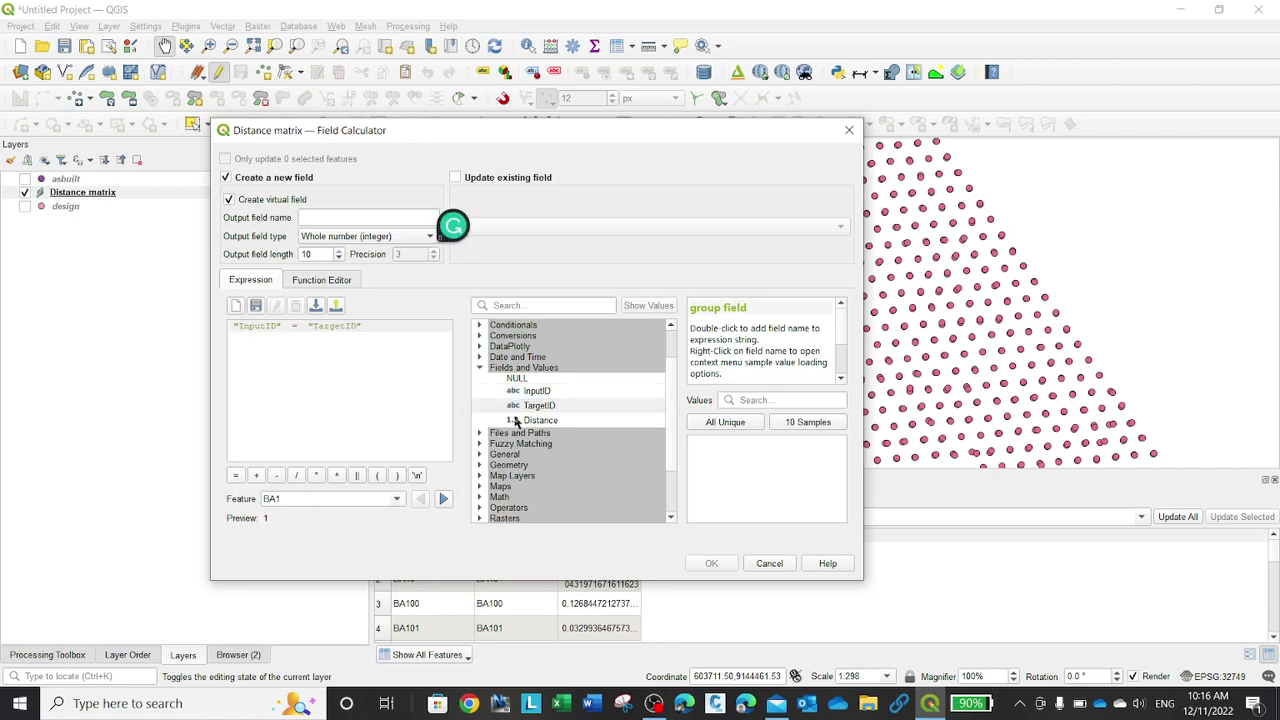
left_click(340, 212)
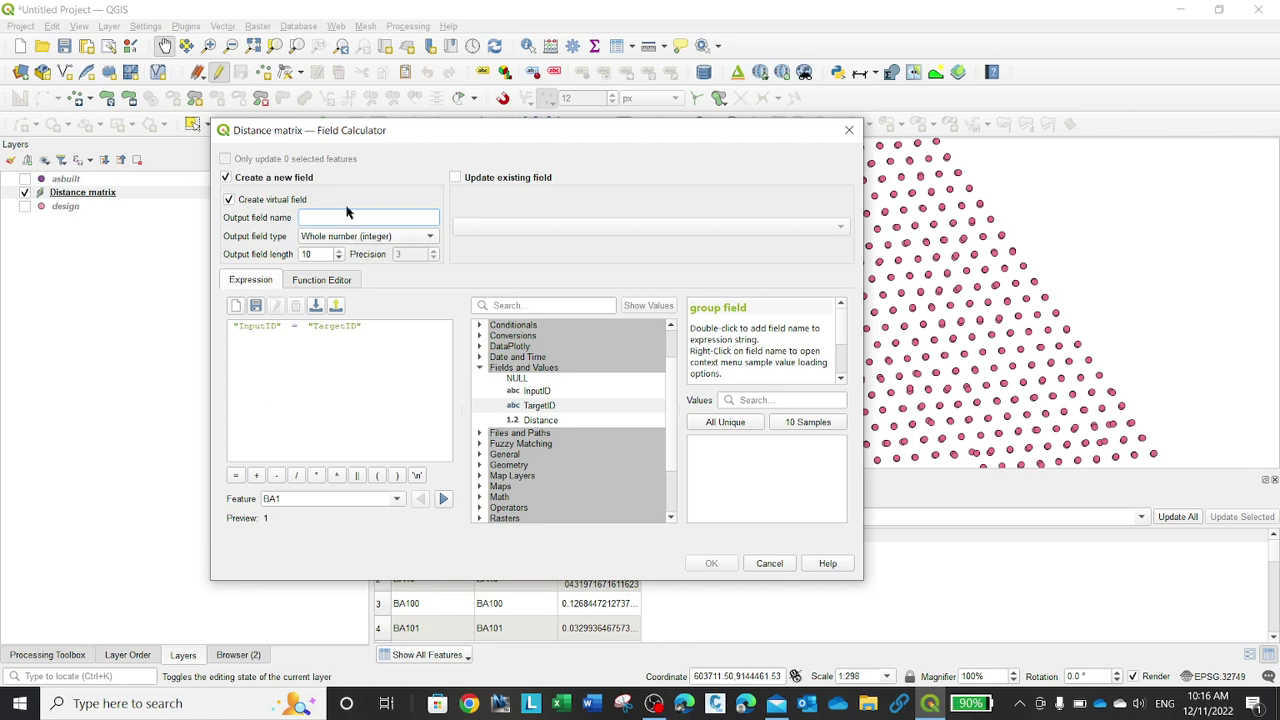
type("check")
left_click(711, 564)
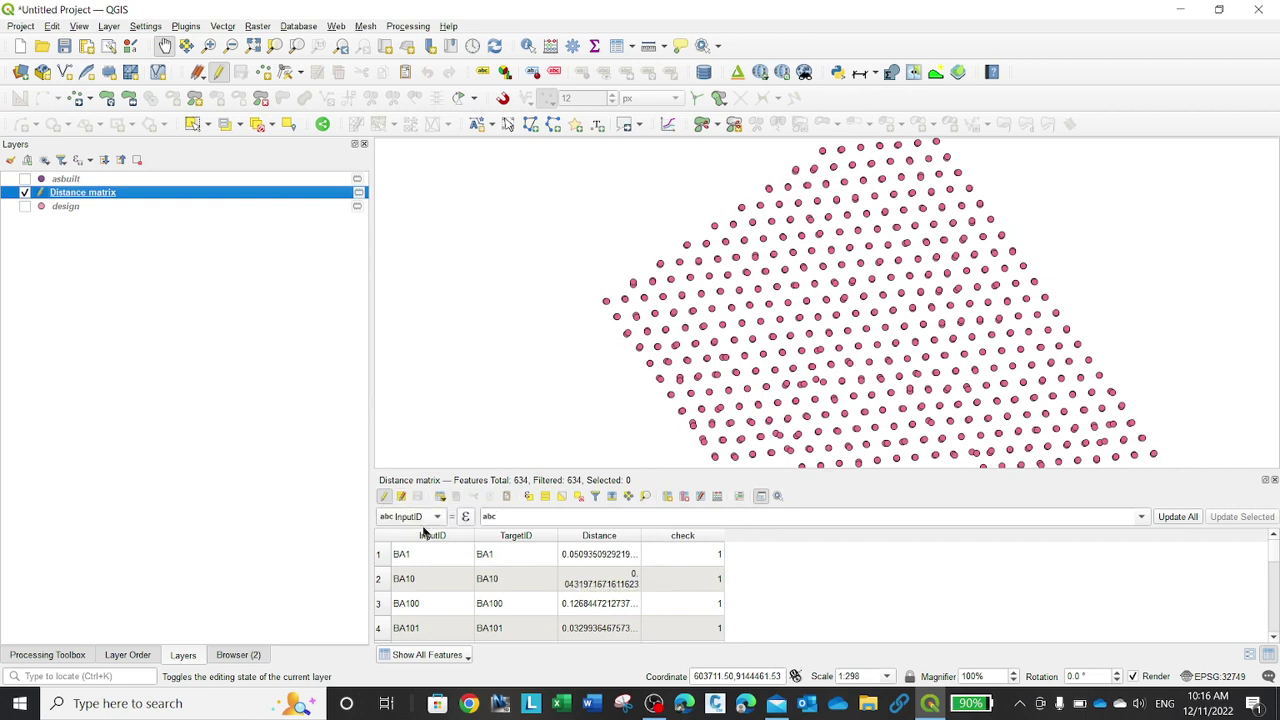
Select the Distance matrix features matching the expression "check" = 0 and close the expression dialog
left_click(528, 496)
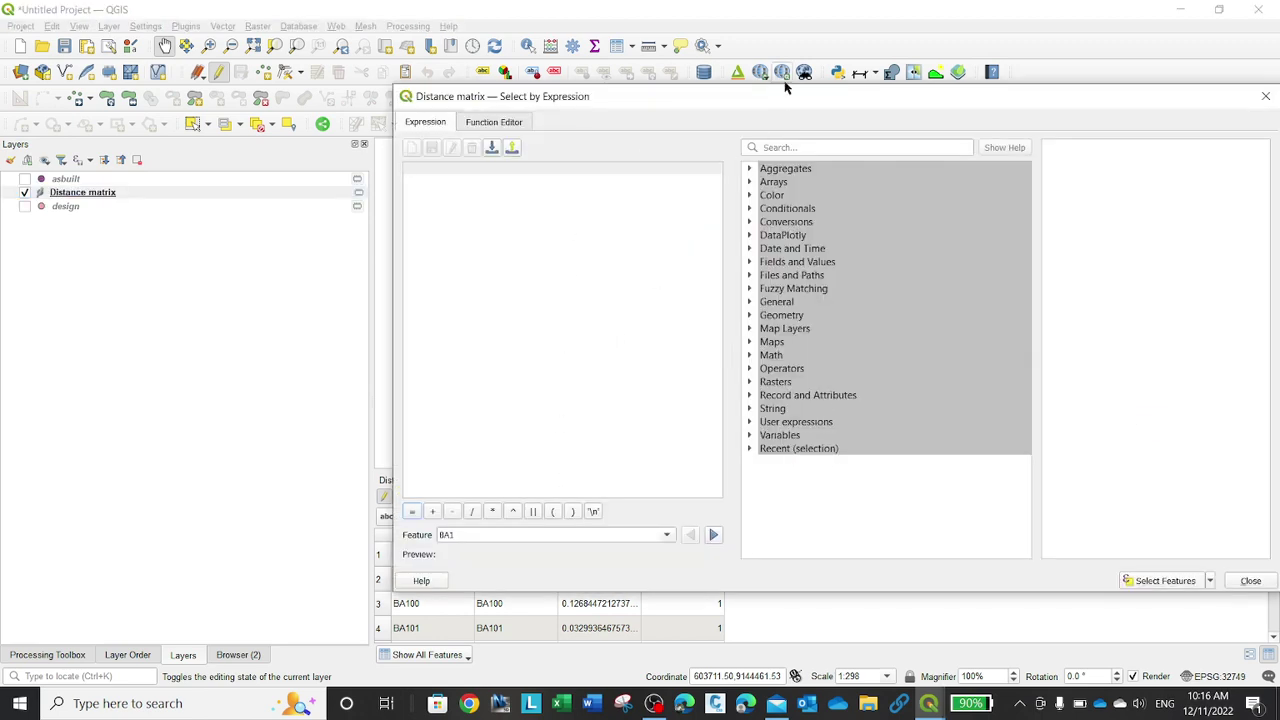
left_click_drag(754, 100, 1263, 200)
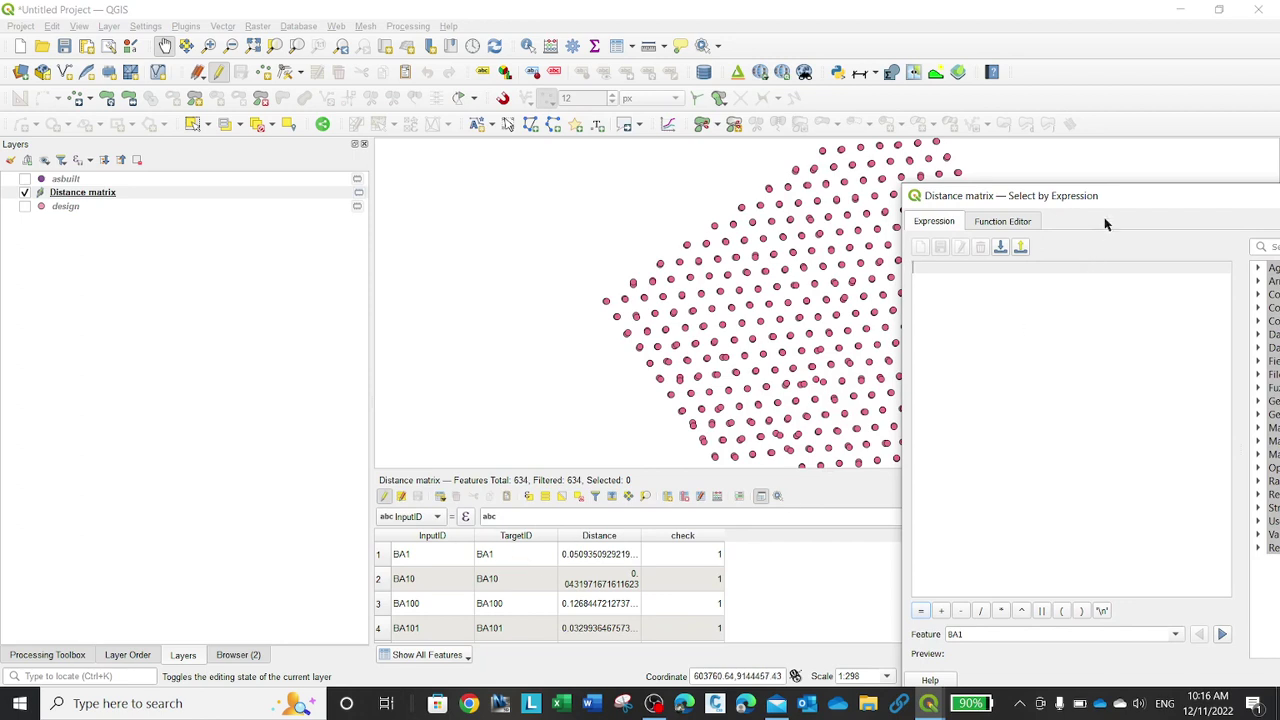
left_click_drag(1128, 194, 684, 152)
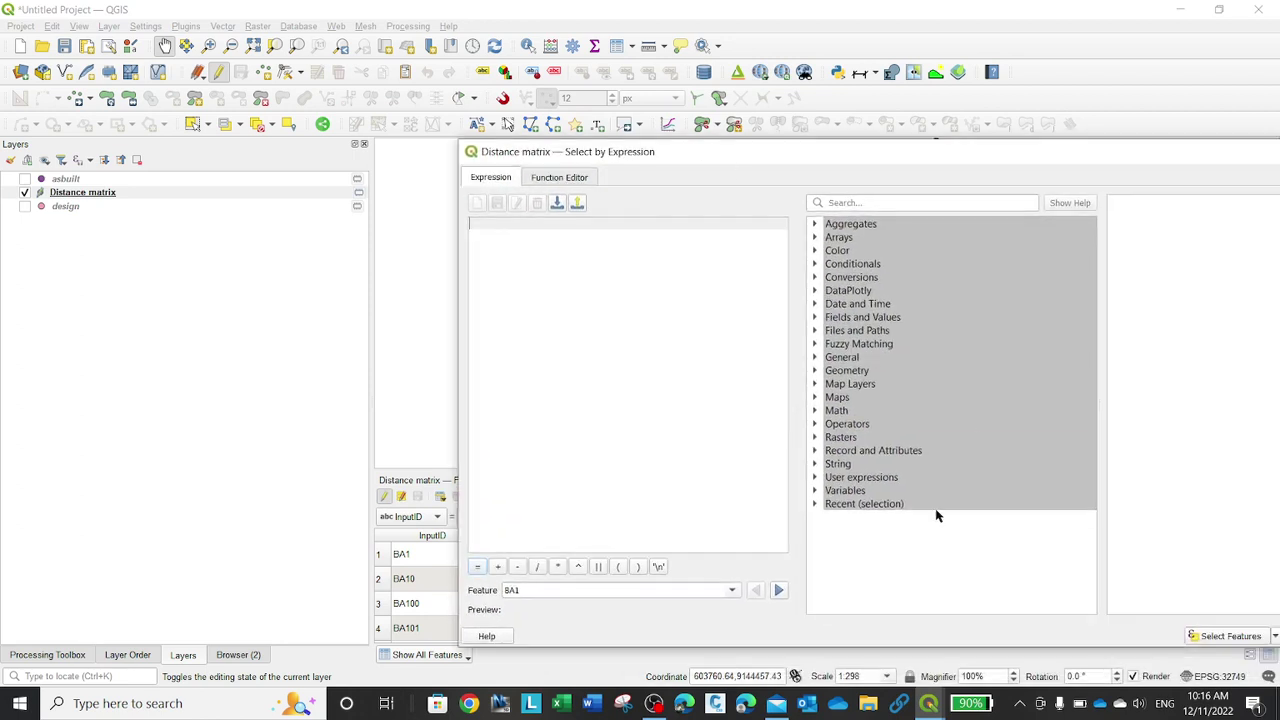
left_click(816, 317)
double_click(872, 388)
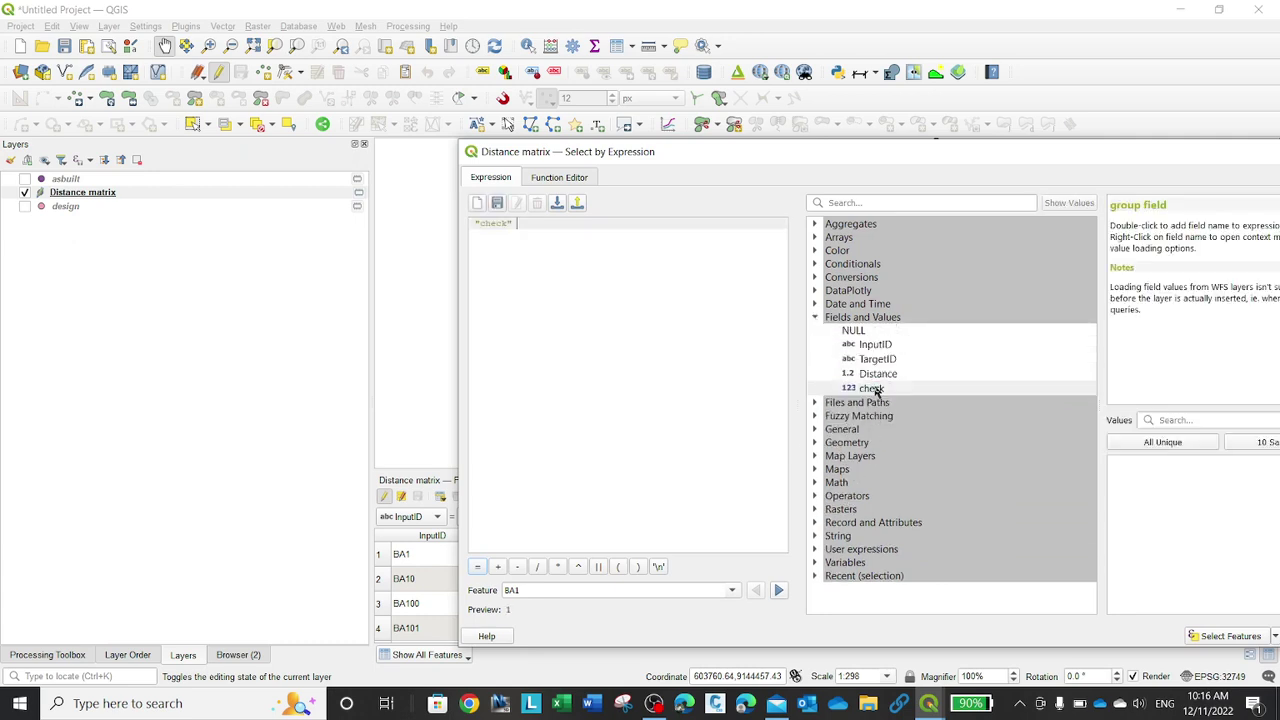
left_click(478, 567)
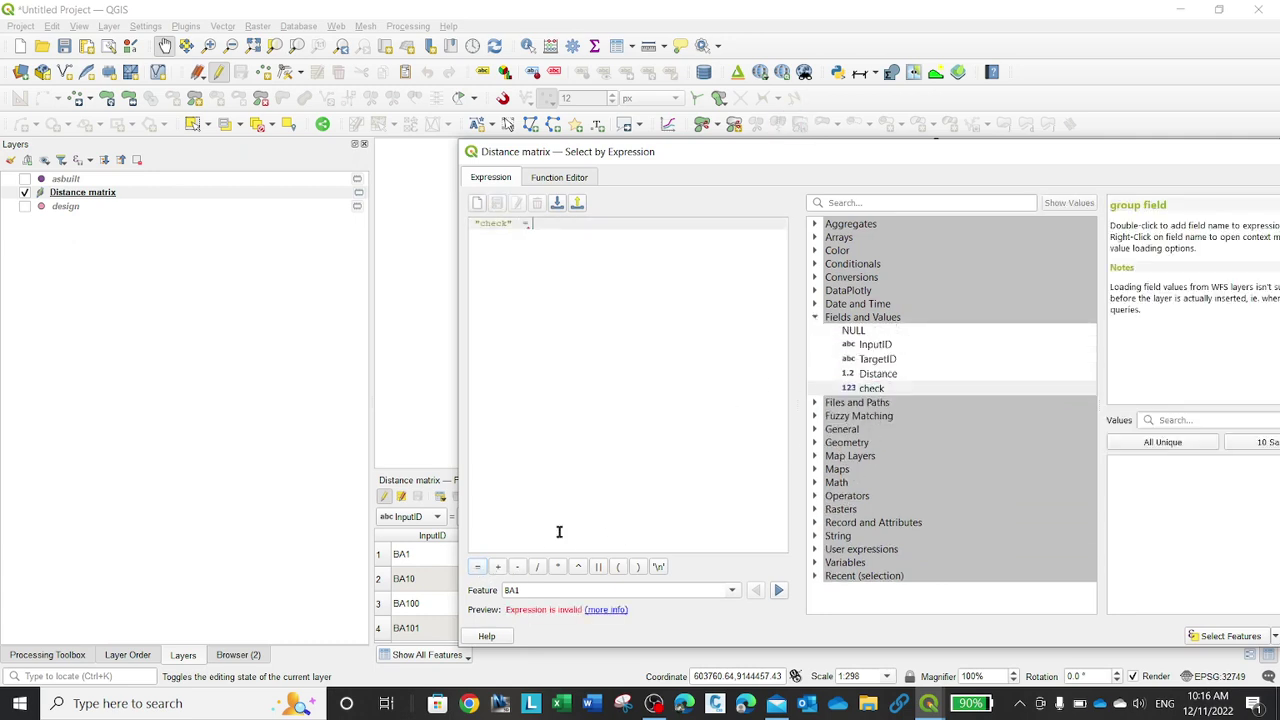
type("0")
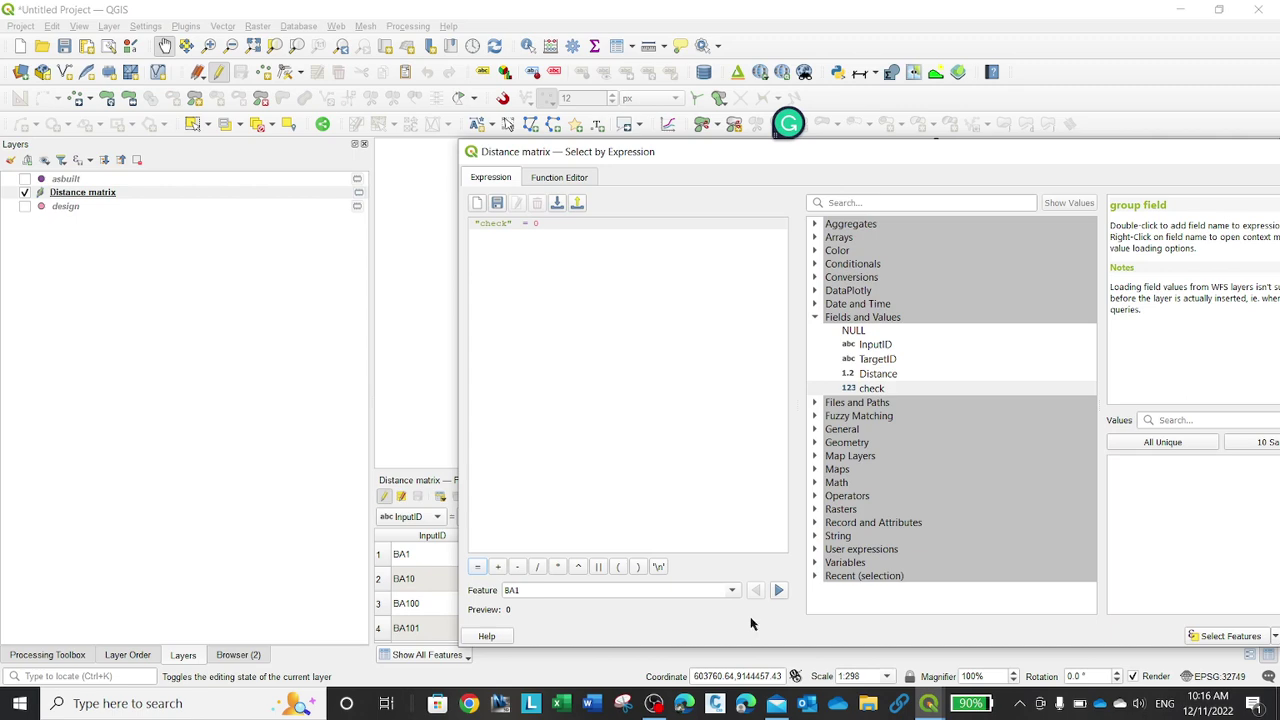
left_click(1222, 637)
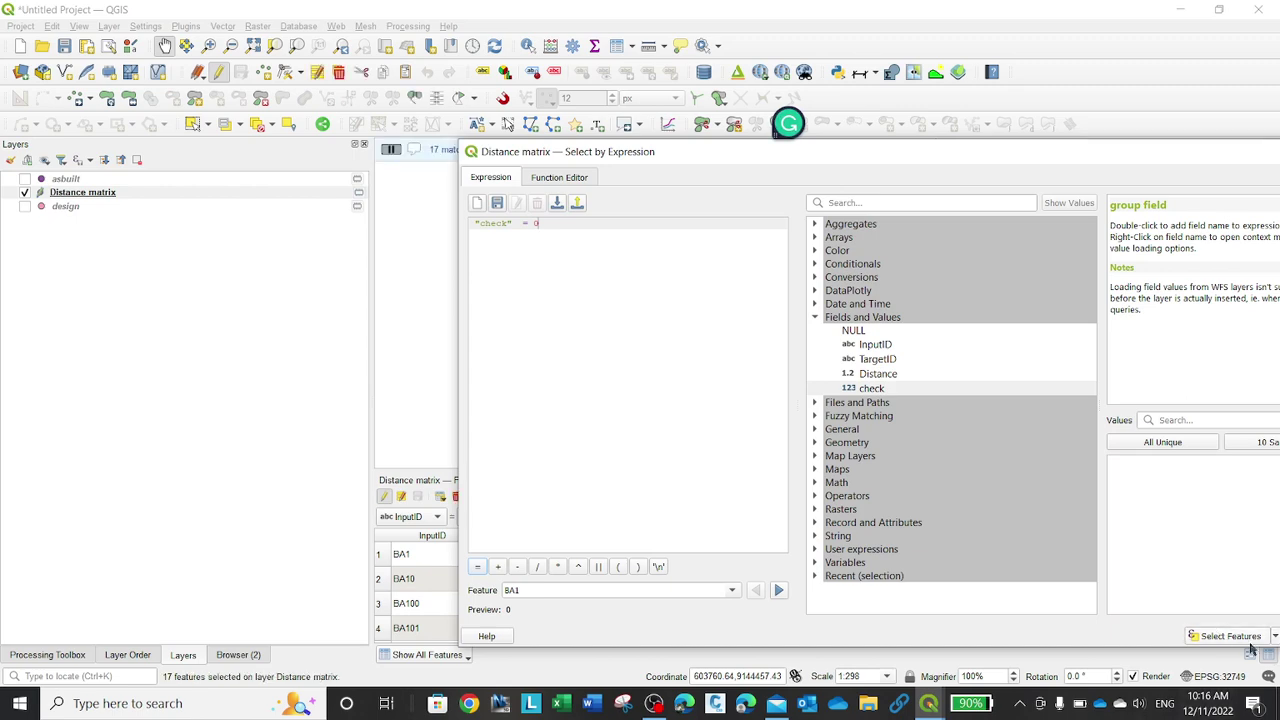
left_click_drag(1233, 158, 800, 214)
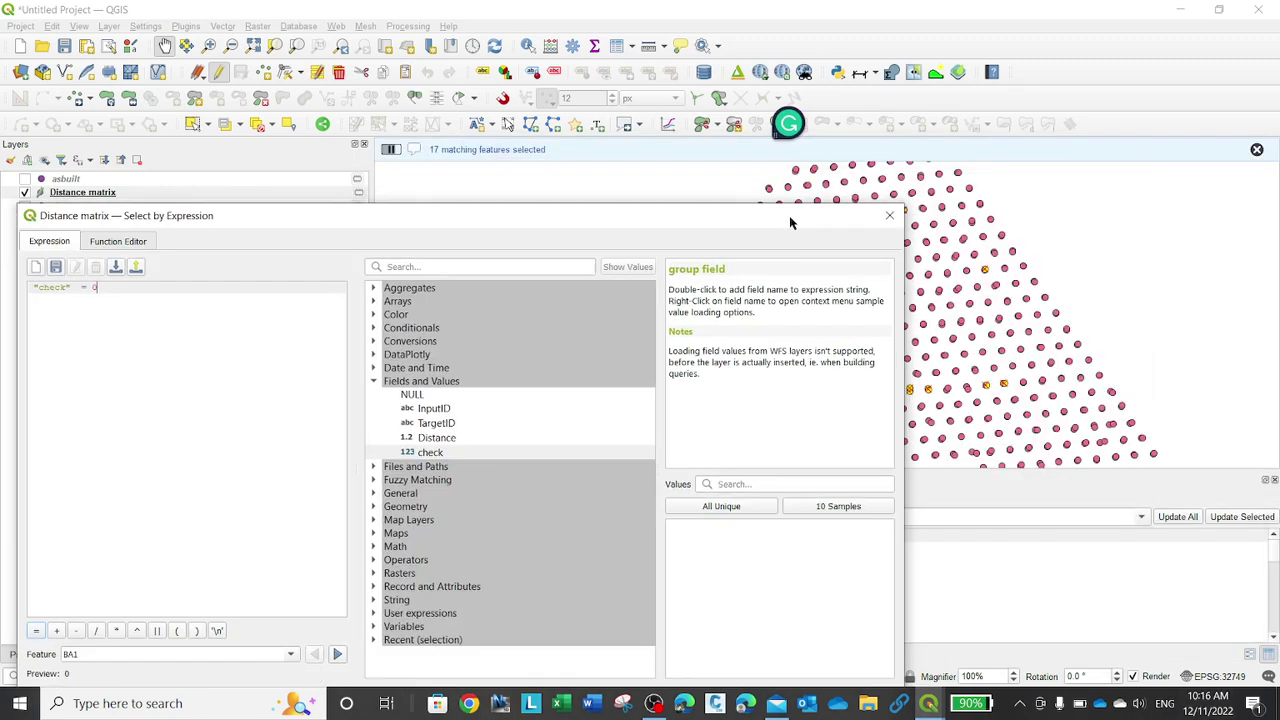
left_click(888, 211)
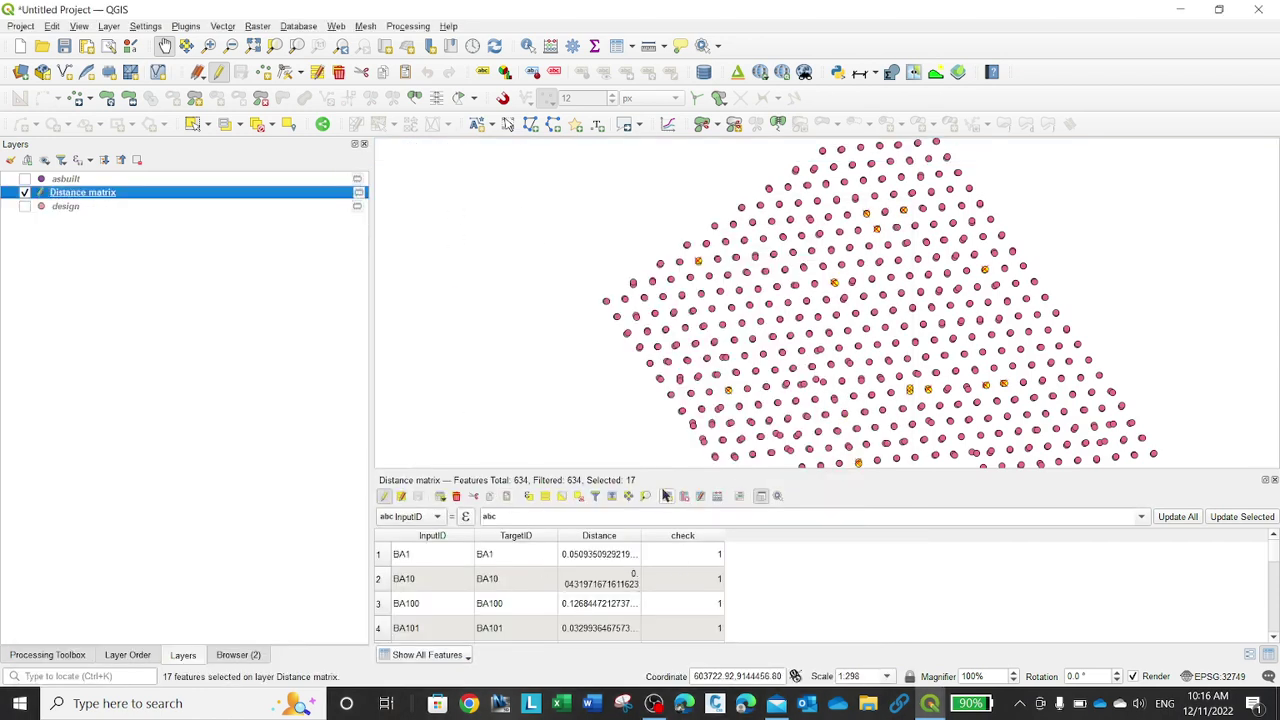
Move the selected rows to the start of the attribute table and review their InputID and TargetID pairs
left_click(612, 497)
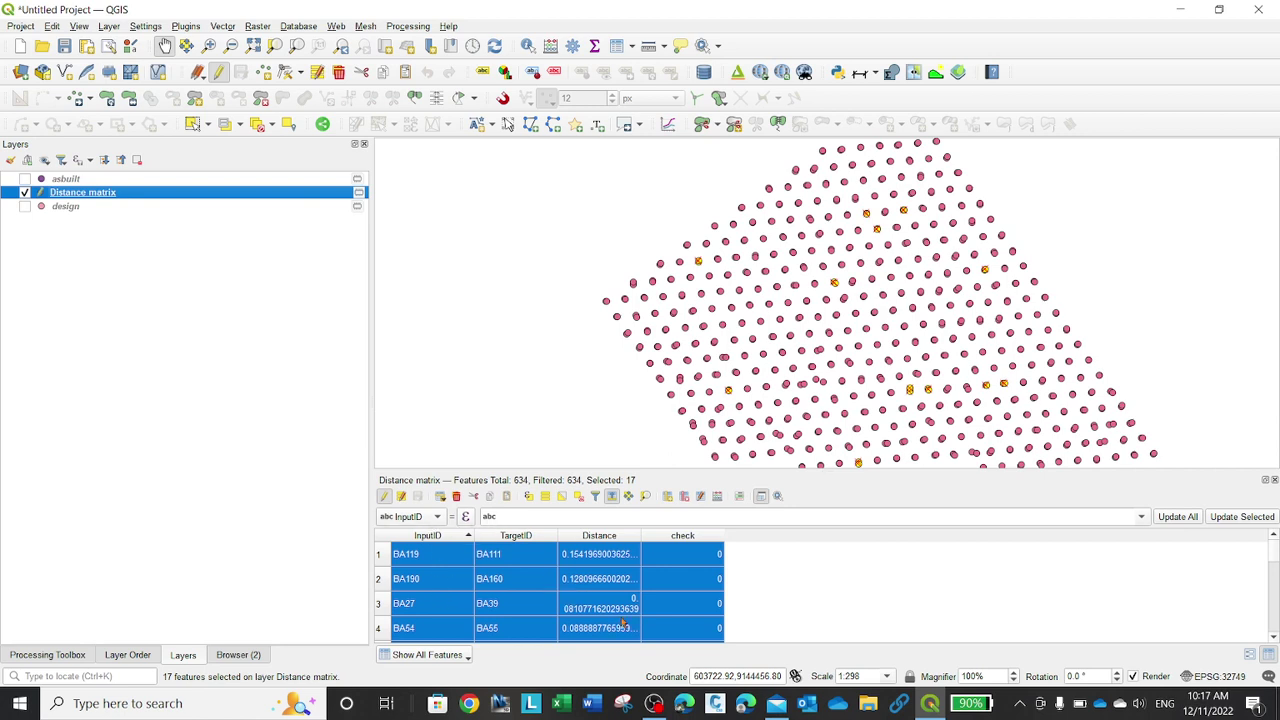
scroll(459, 582, "down", 4)
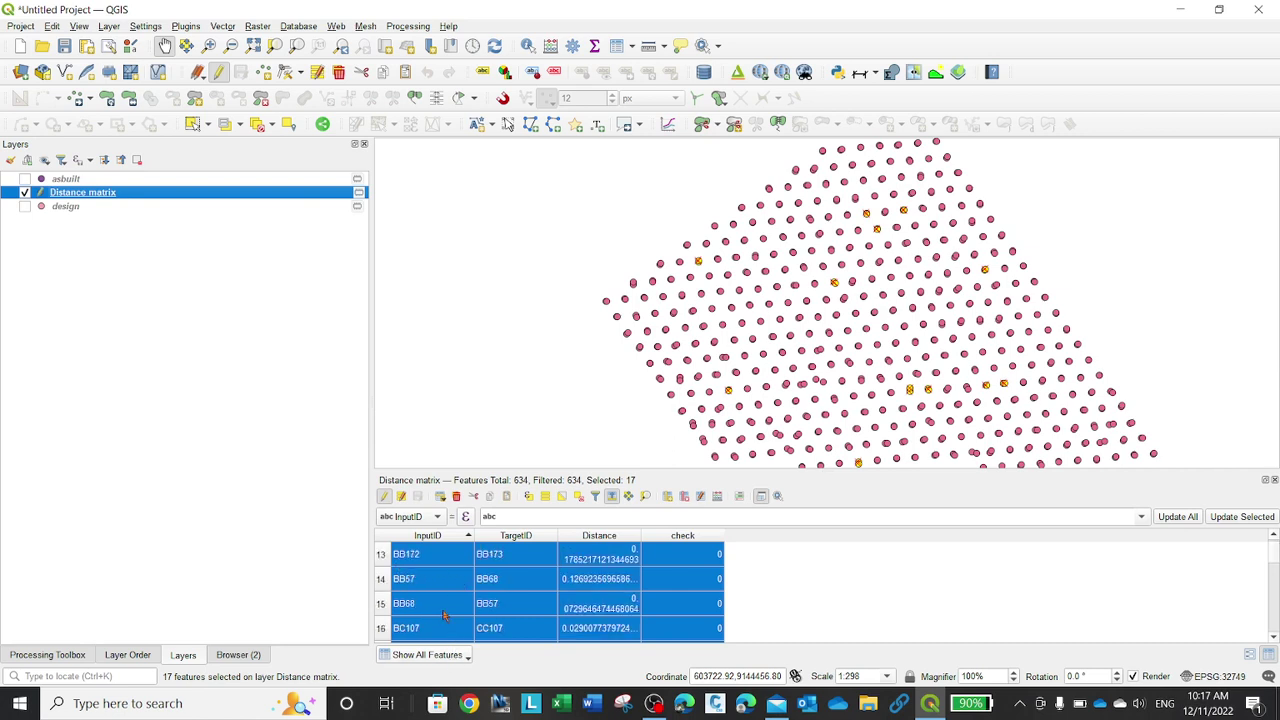
scroll(444, 614, "up", 4)
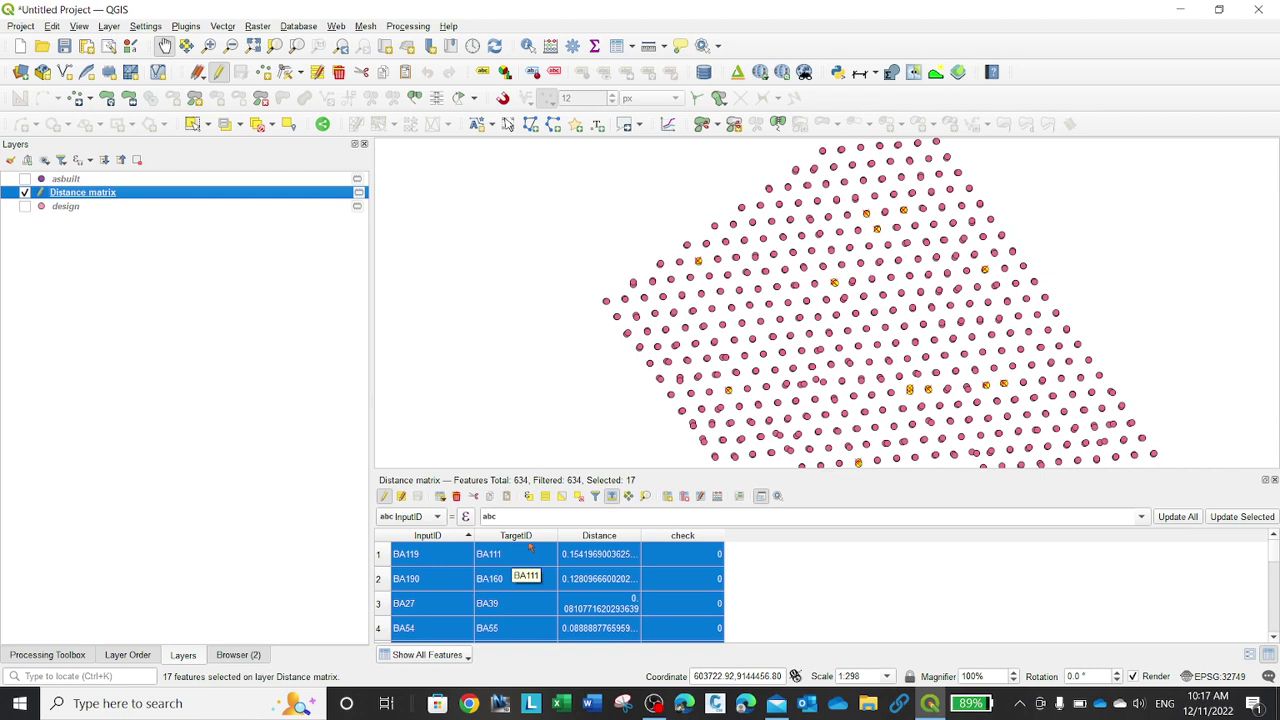
scroll(660, 605, "down", 2)
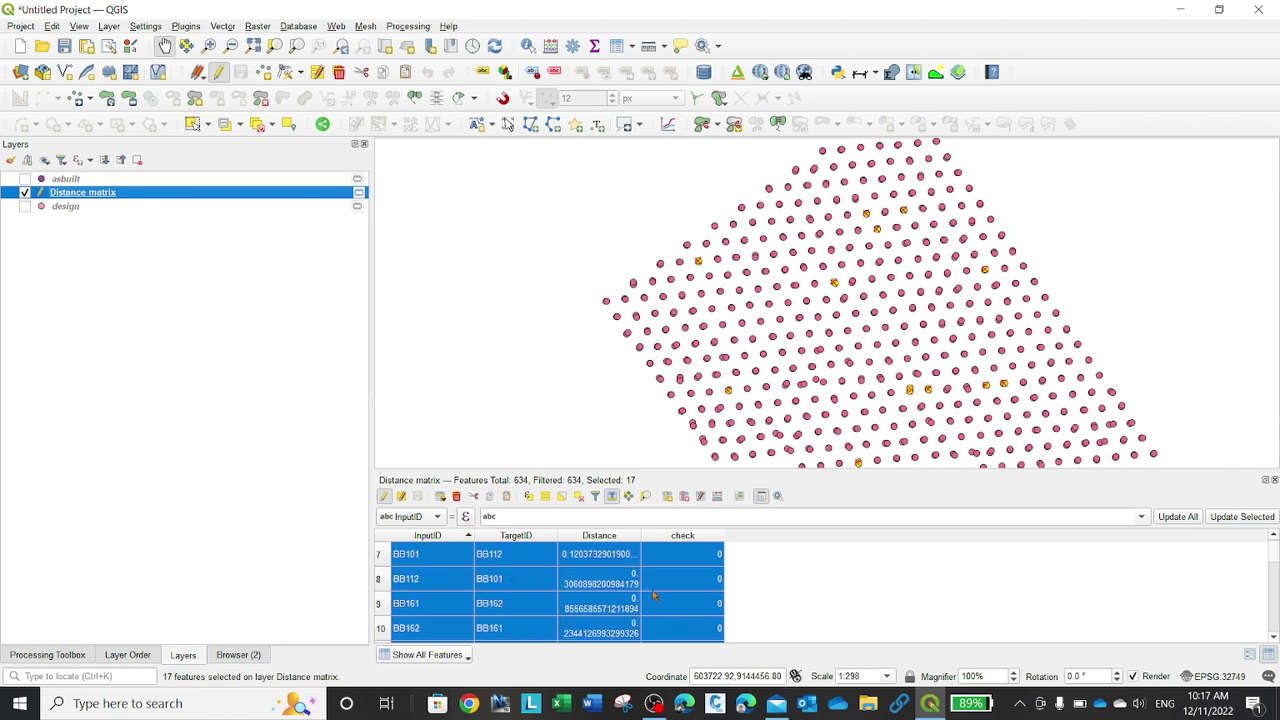
scroll(653, 595, "down", 8)
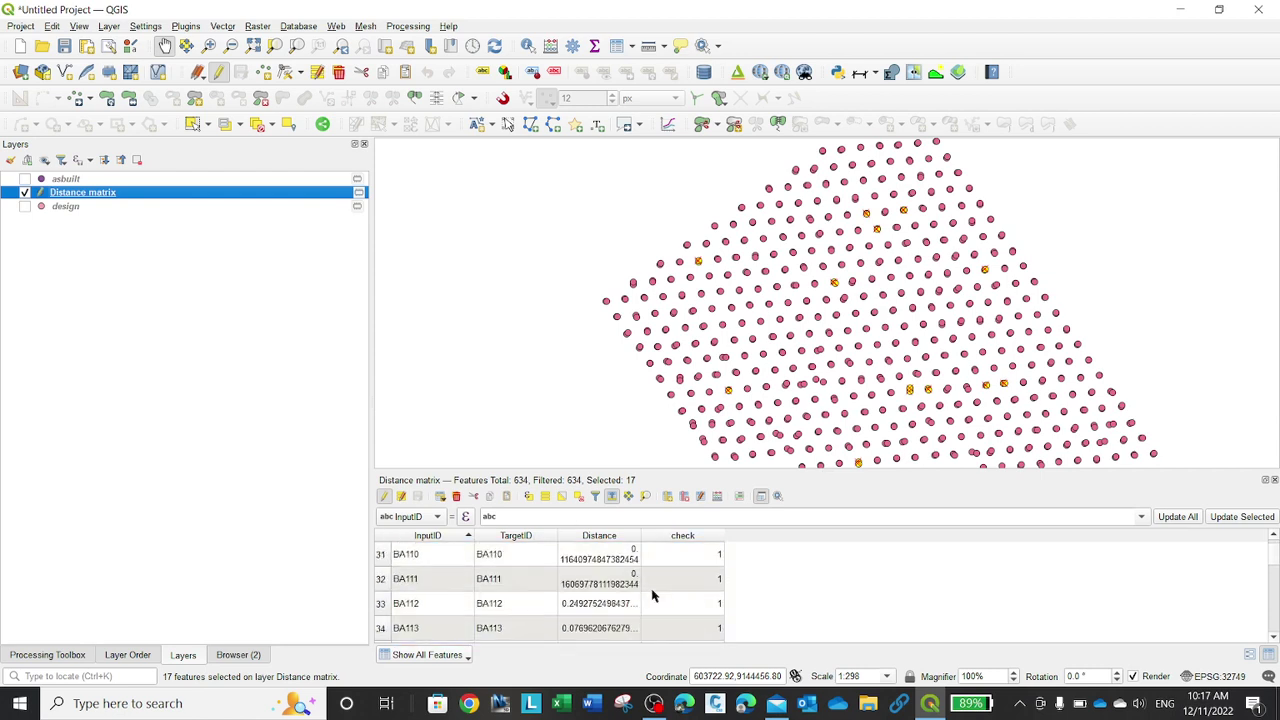
Delete the Result field from the Distance matrix layer
scroll(652, 596, "up", 10)
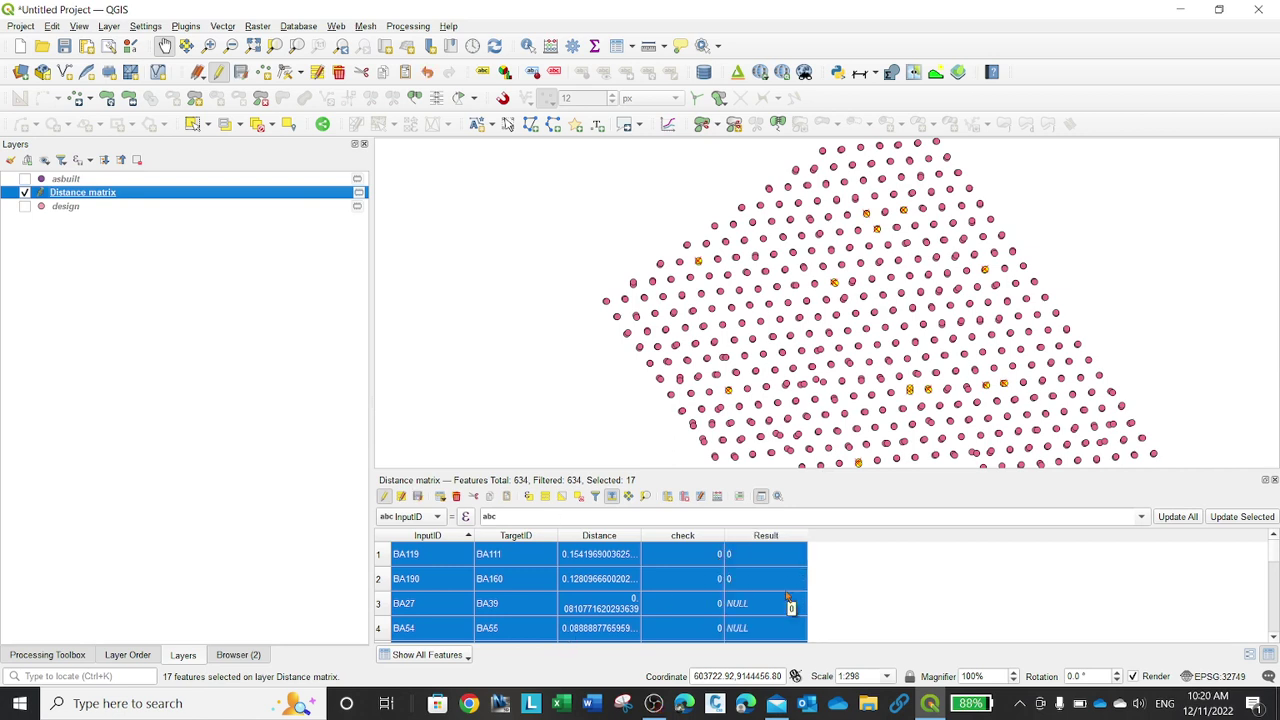
left_click(684, 498)
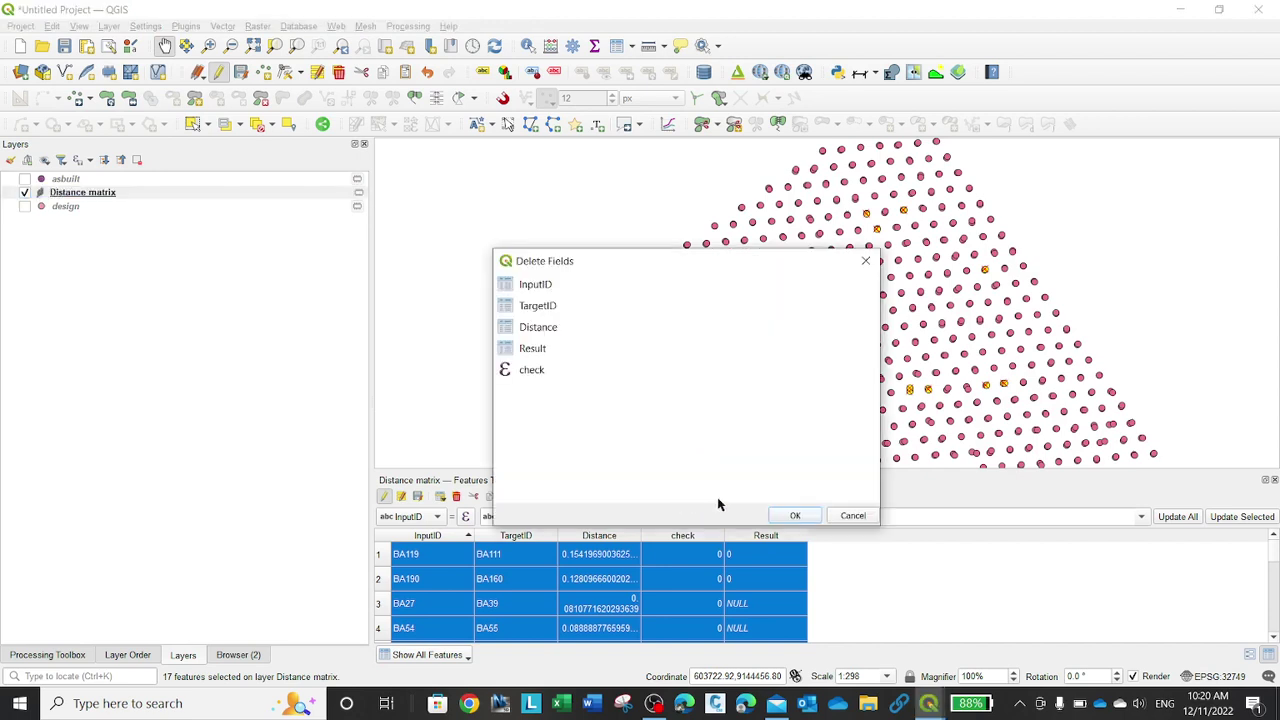
left_click(527, 352)
left_click(810, 515)
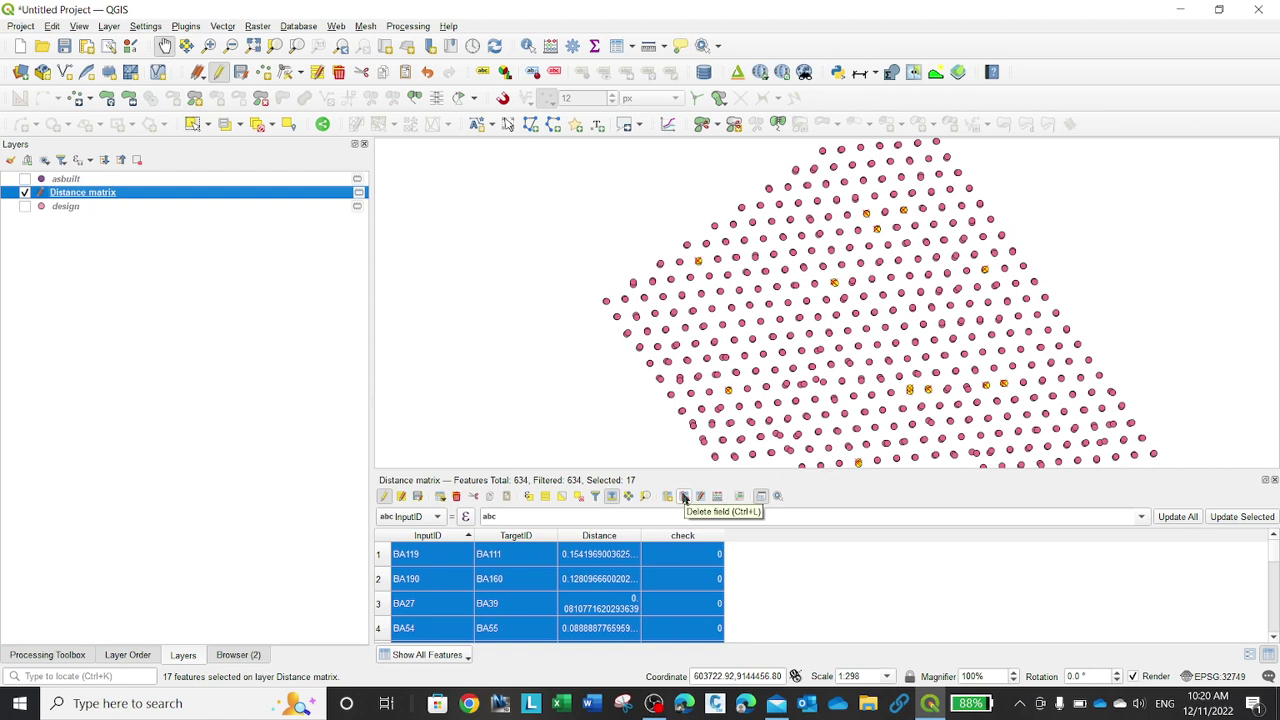
Set up a new virtual text (string) field named HASIL in the Distance matrix field calculator
left_click(757, 497)
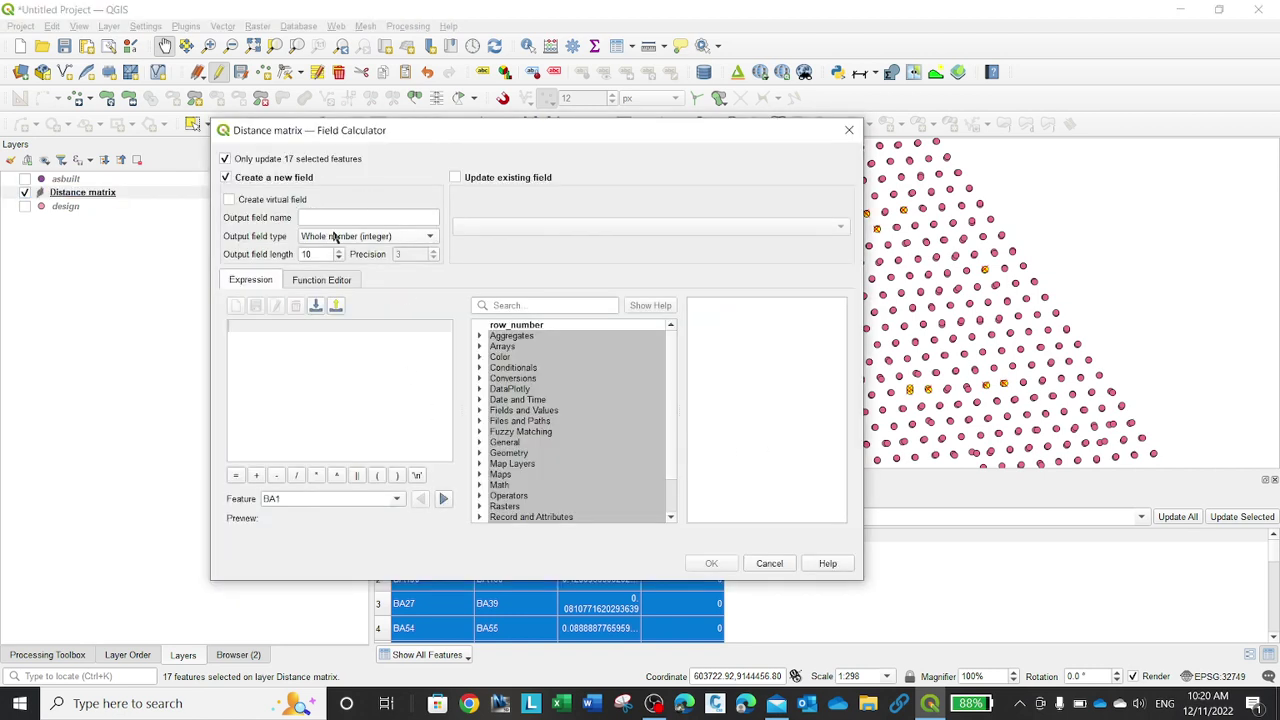
left_click(365, 236)
left_click(332, 276)
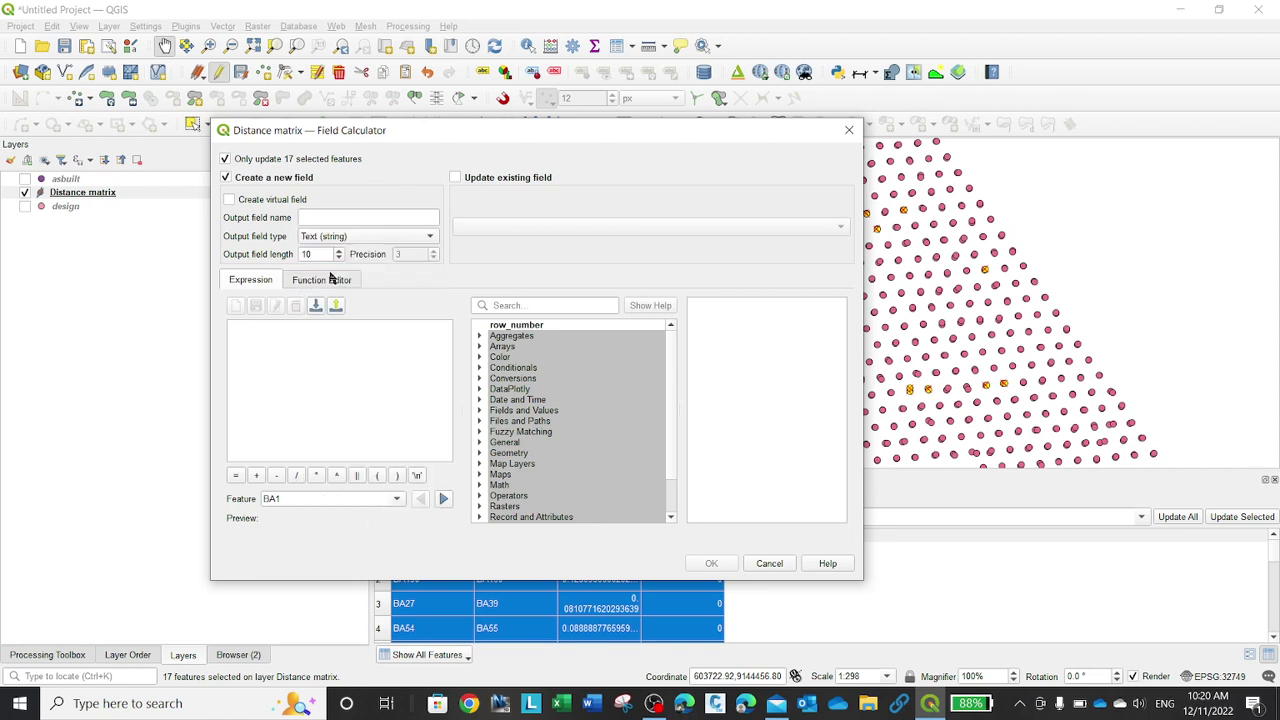
left_click(286, 200)
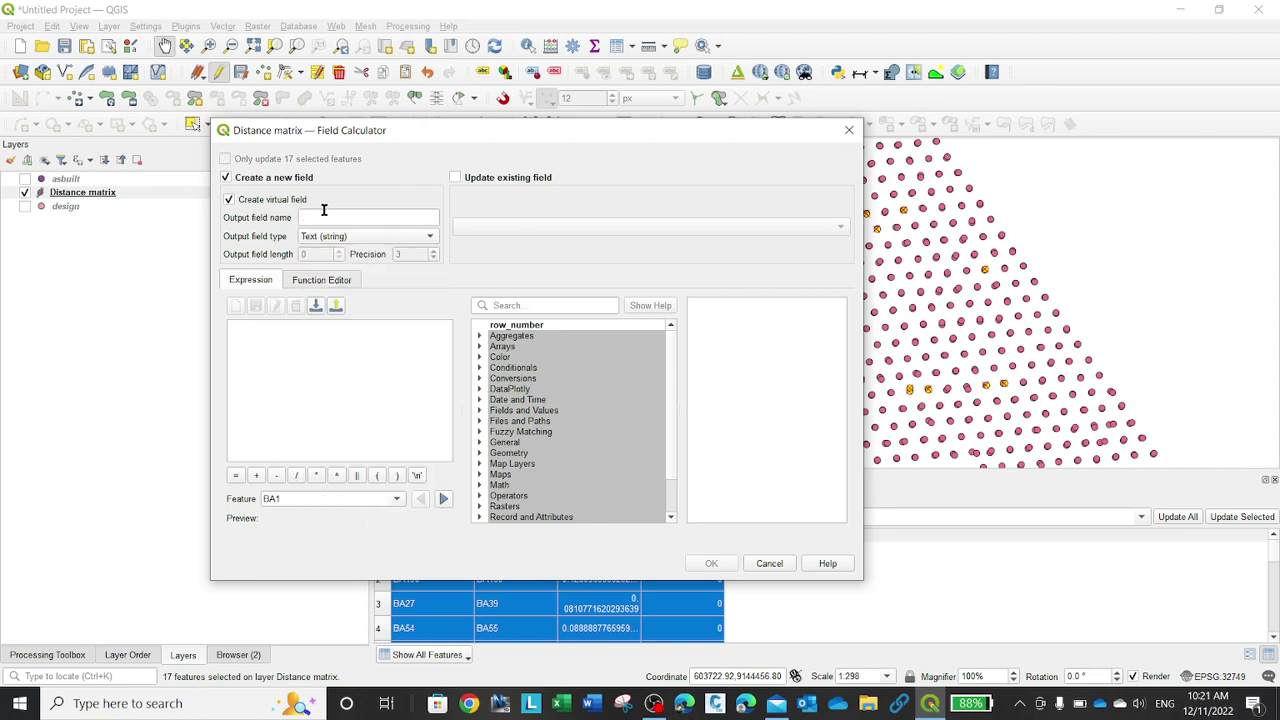
left_click(323, 212)
type("HAISE")
key("BackSpace")
key("BackSpace")
type("SIL")
left_click(310, 357)
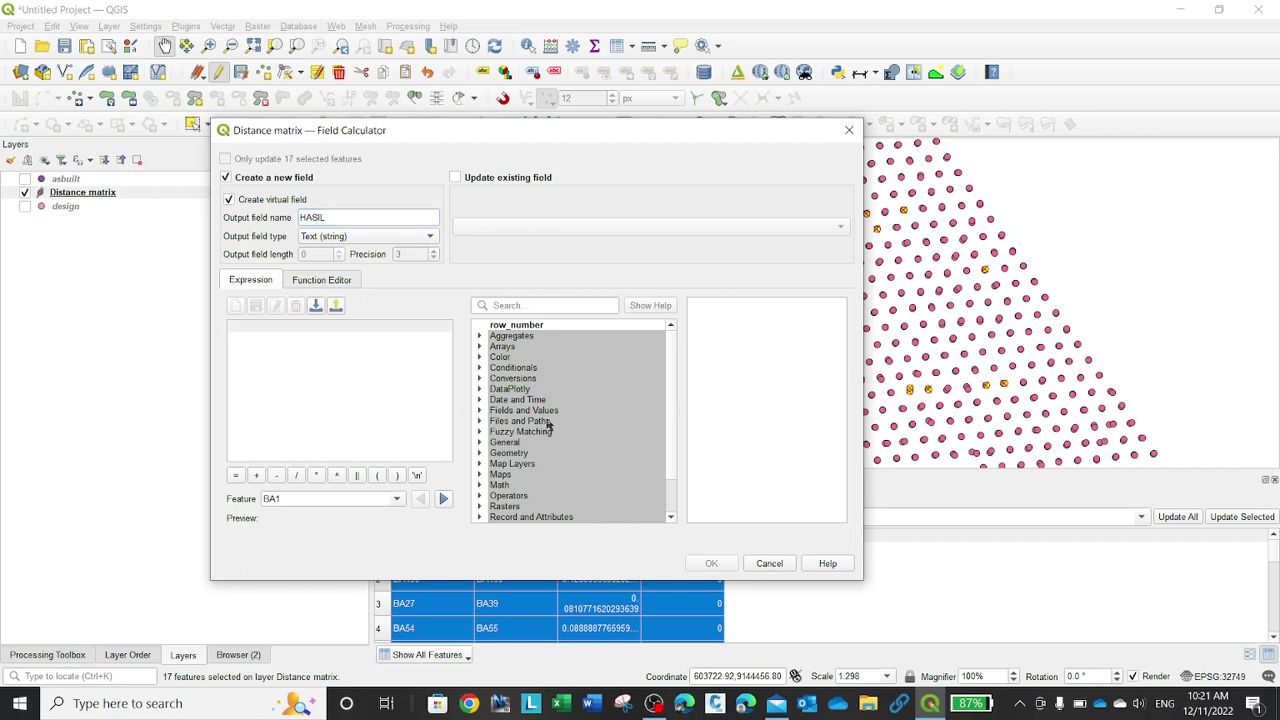
Begin the HASIL expression with the distance condition if ("Distance" >=0.1
left_click(480, 410)
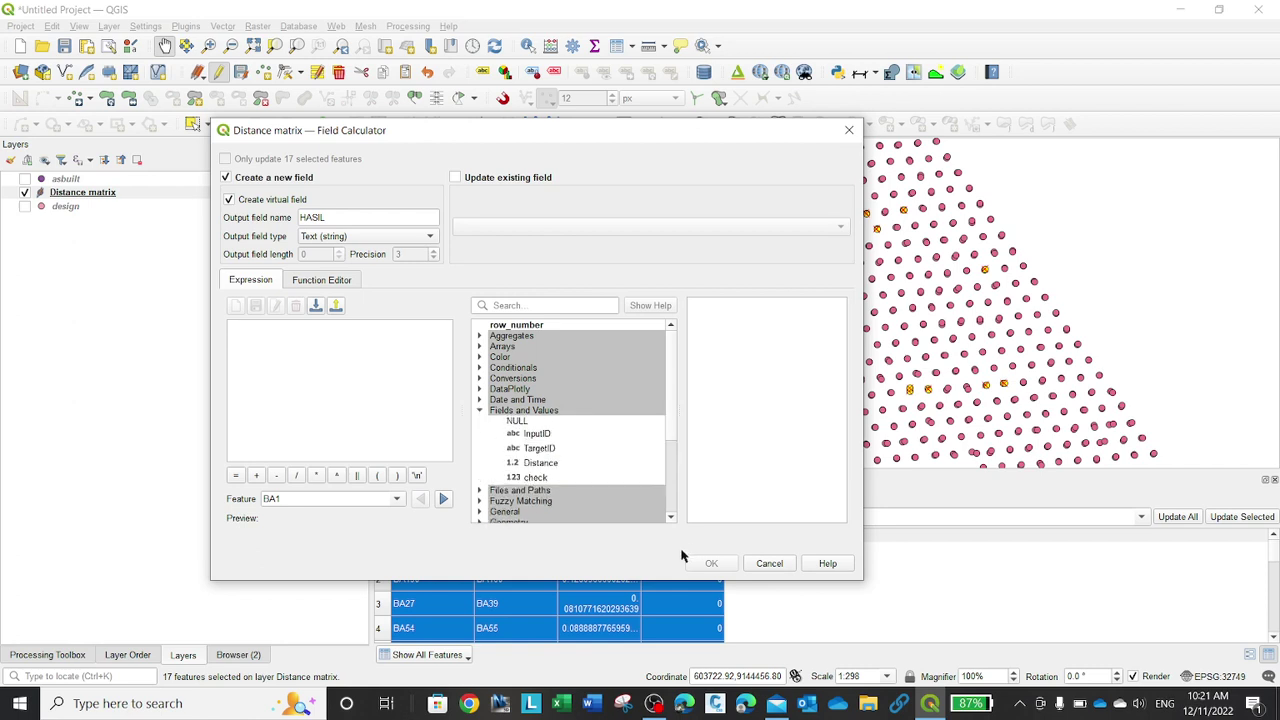
double_click(545, 463)
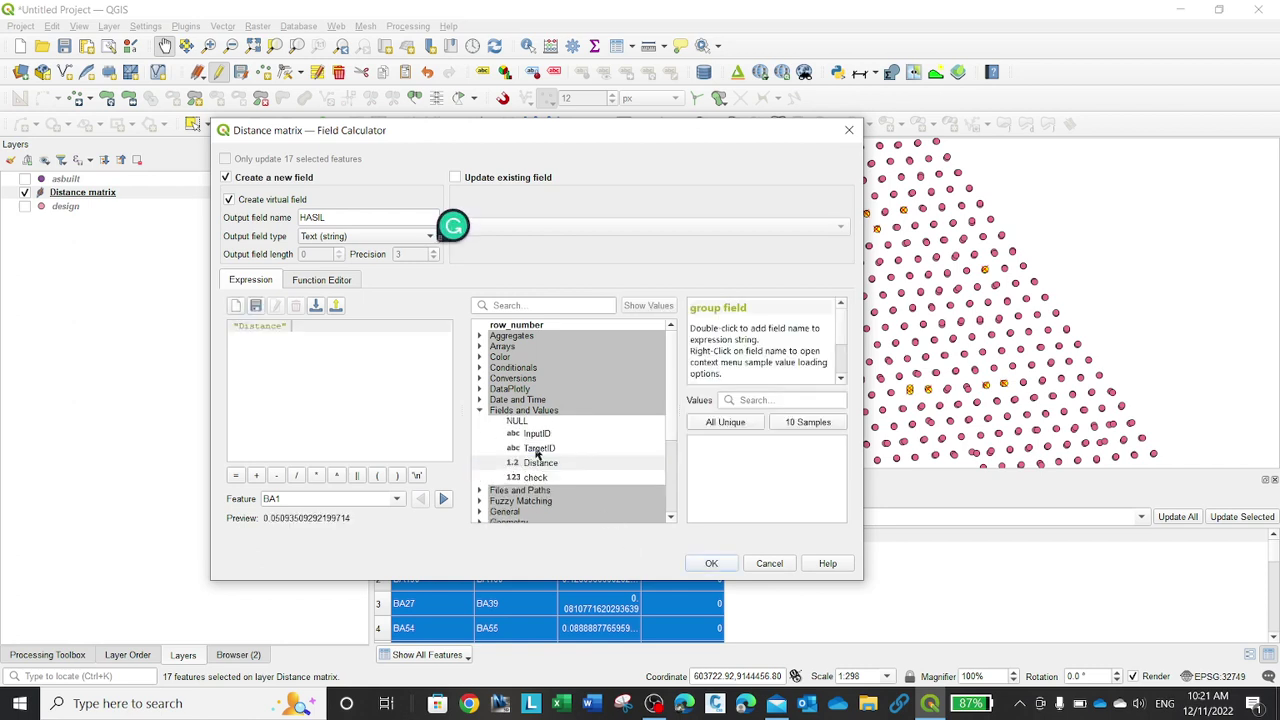
type(">=")
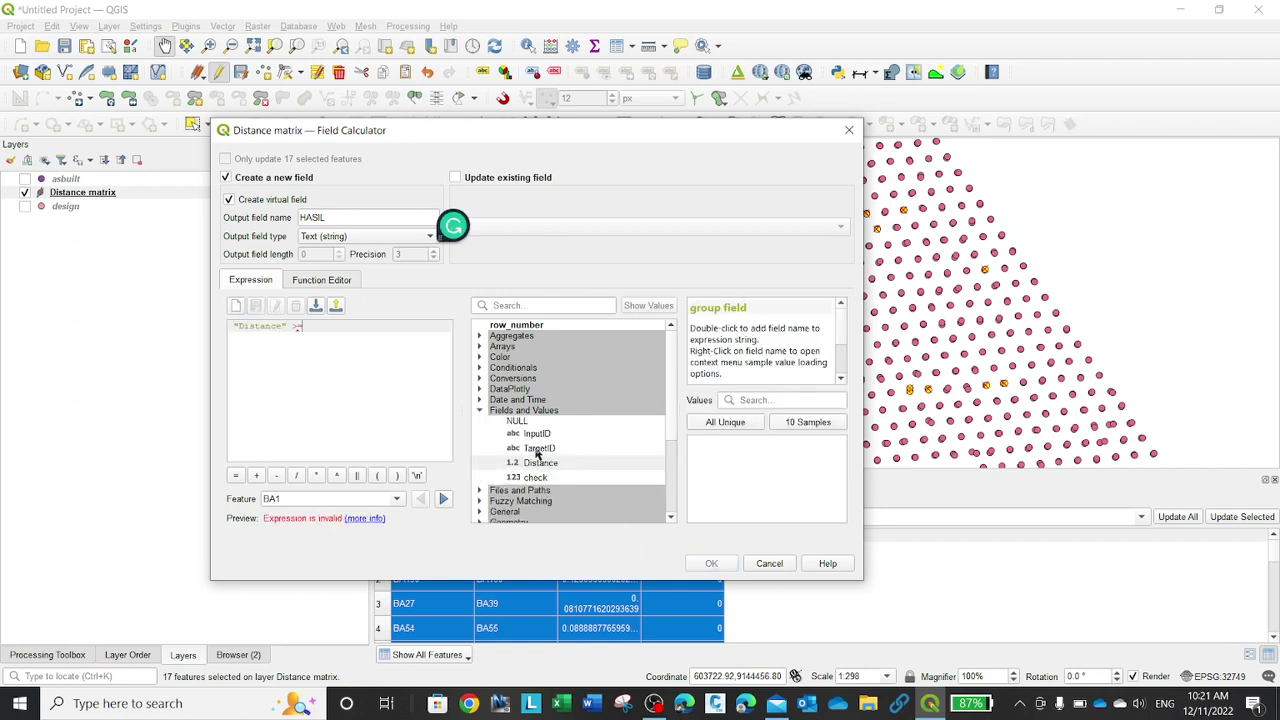
type("0.1")
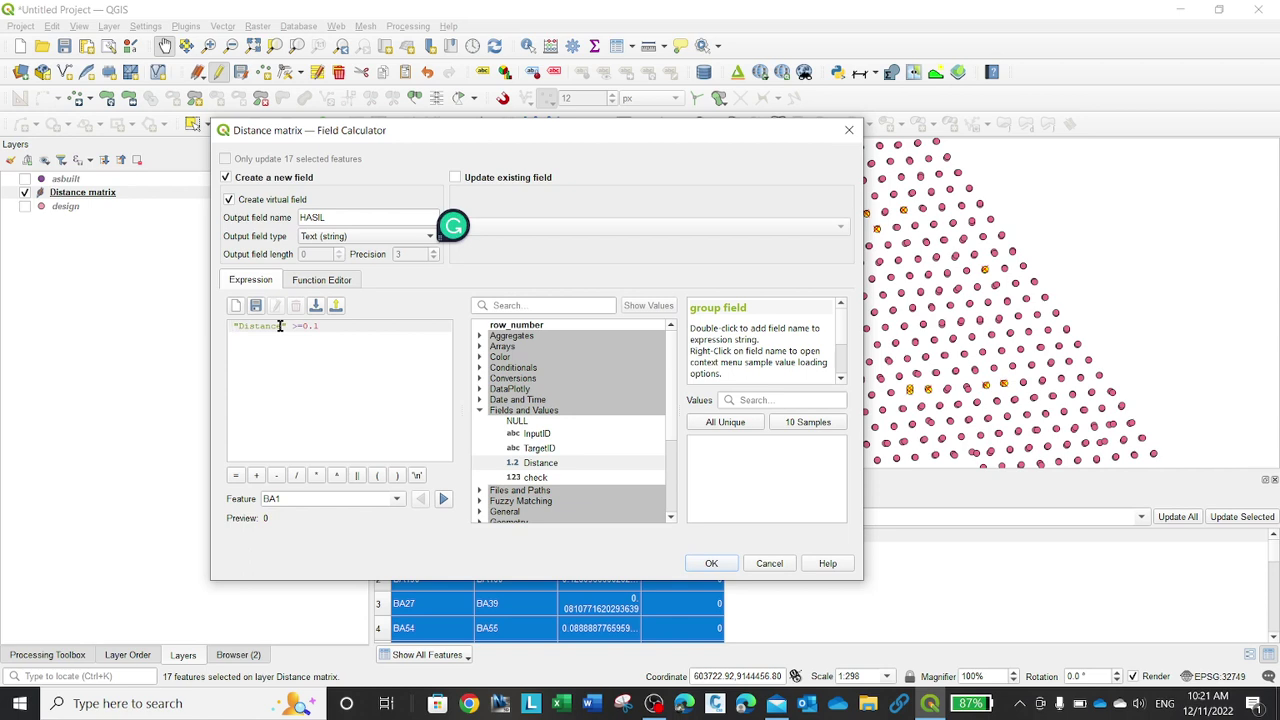
key("Home")
type("if (")
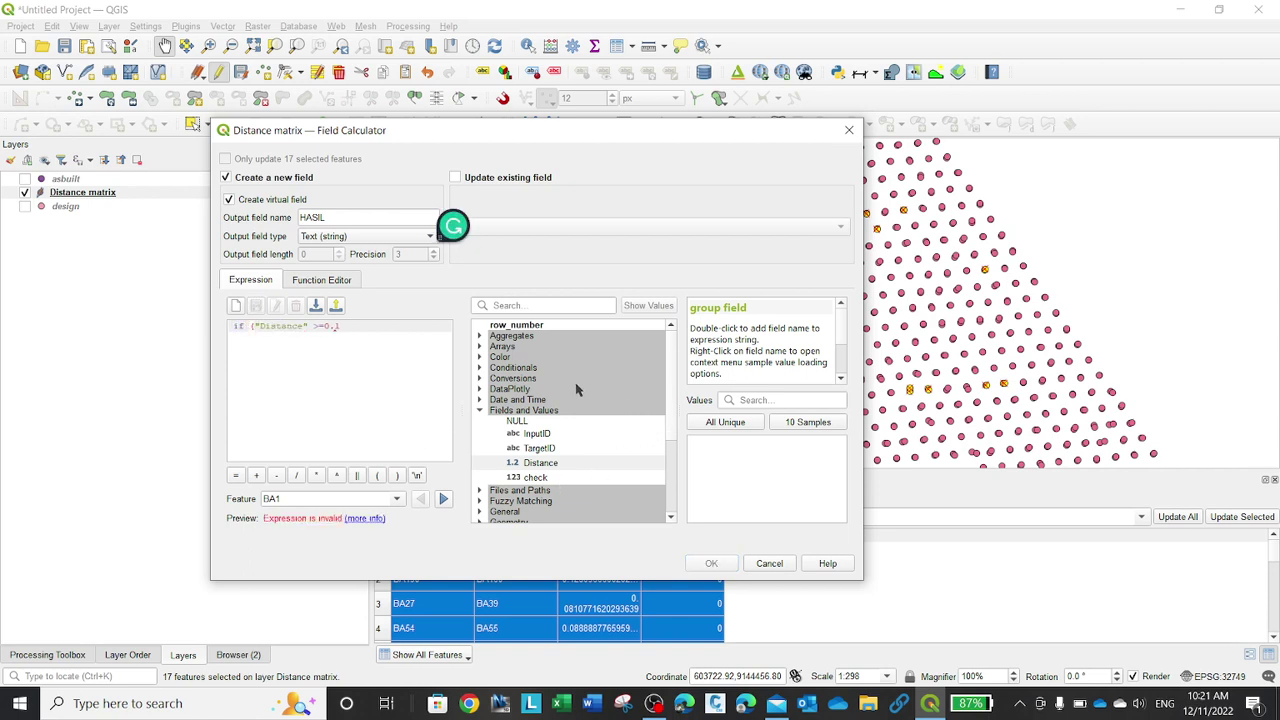
Check the if function's syntax, complete the expression as if ("Distance" >=0.1,'REJECT','OK') and create the HASIL field
left_click(480, 368)
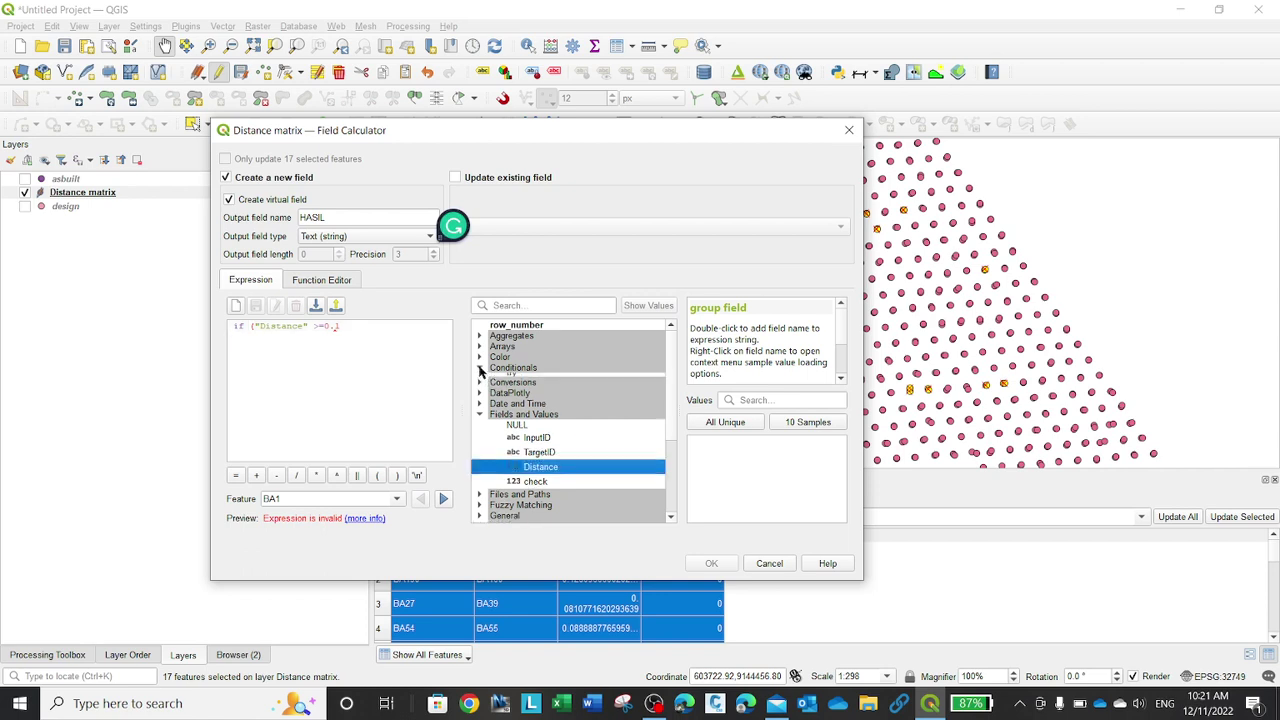
left_click(519, 400)
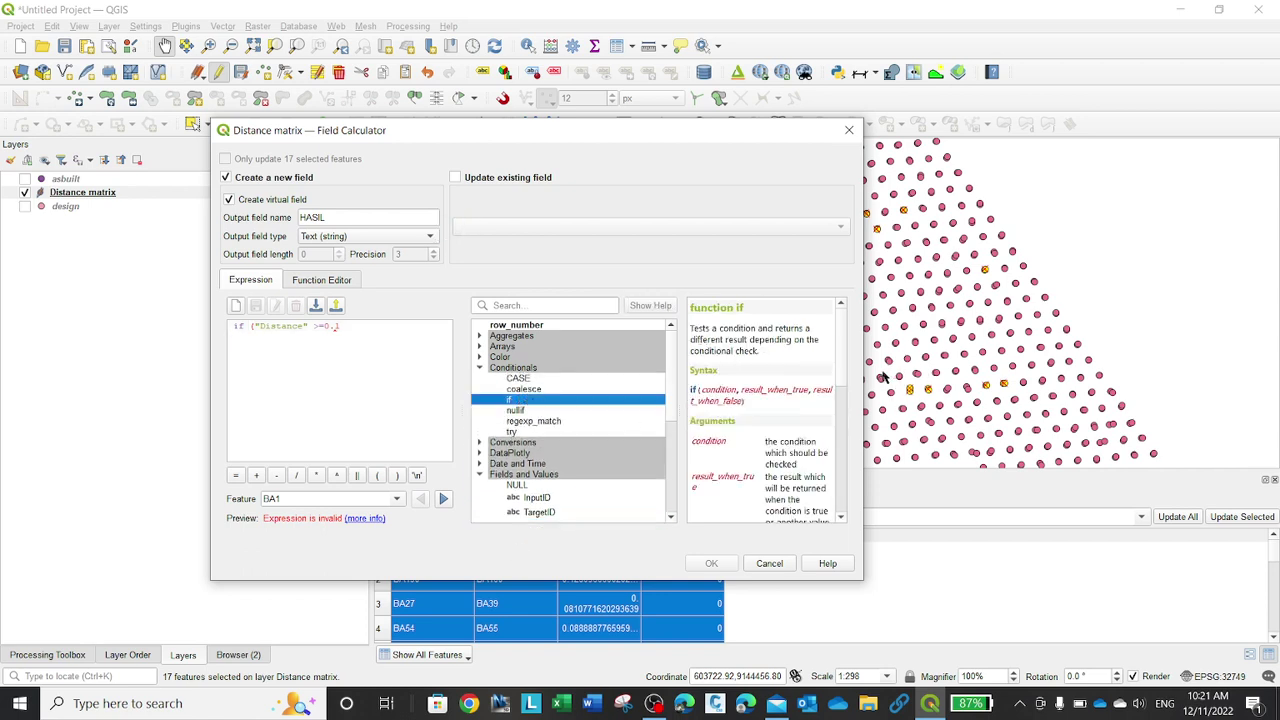
left_click_drag(863, 372, 1241, 395)
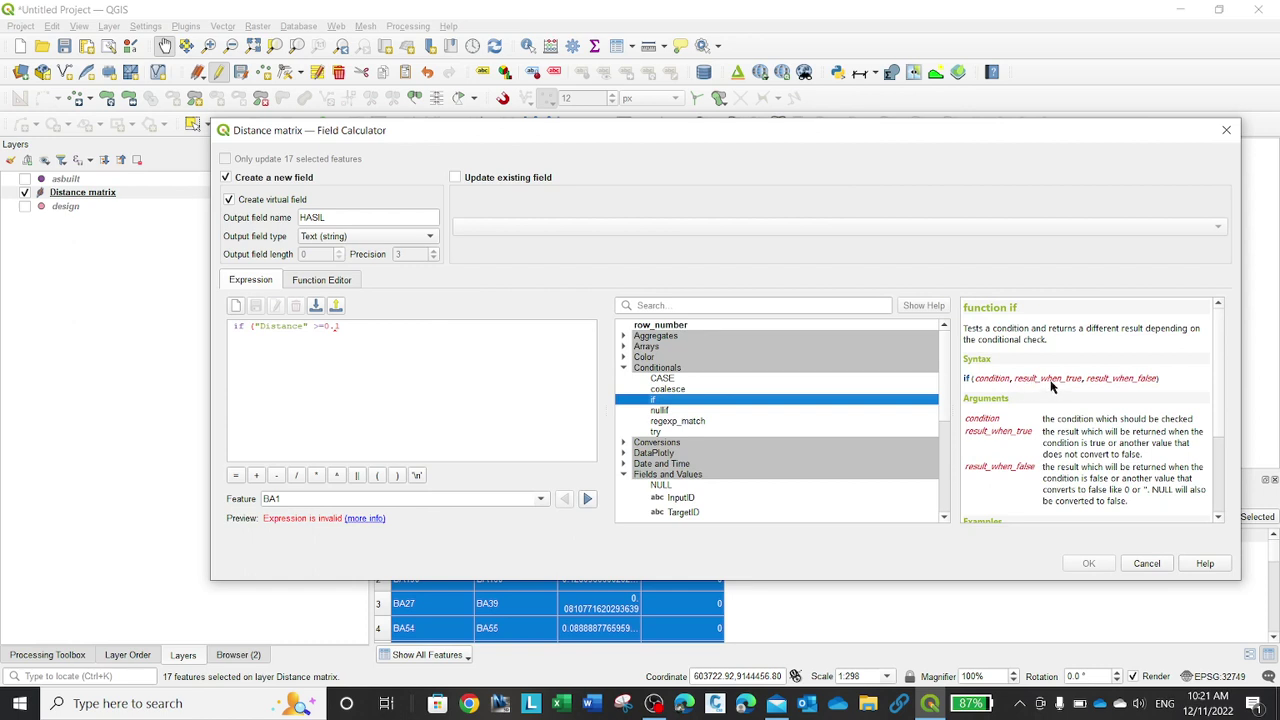
left_click(379, 321)
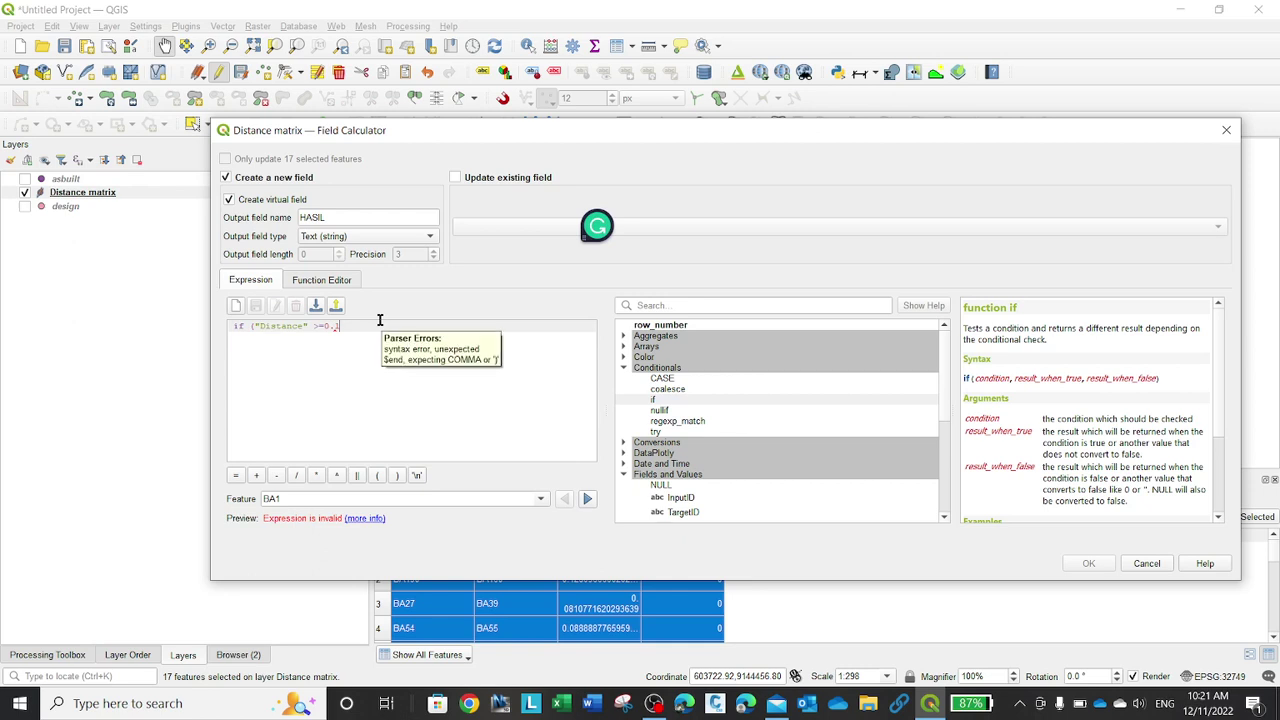
type("1")
type(", 'REJ")
key("BackSpace")
key("BackSpace")
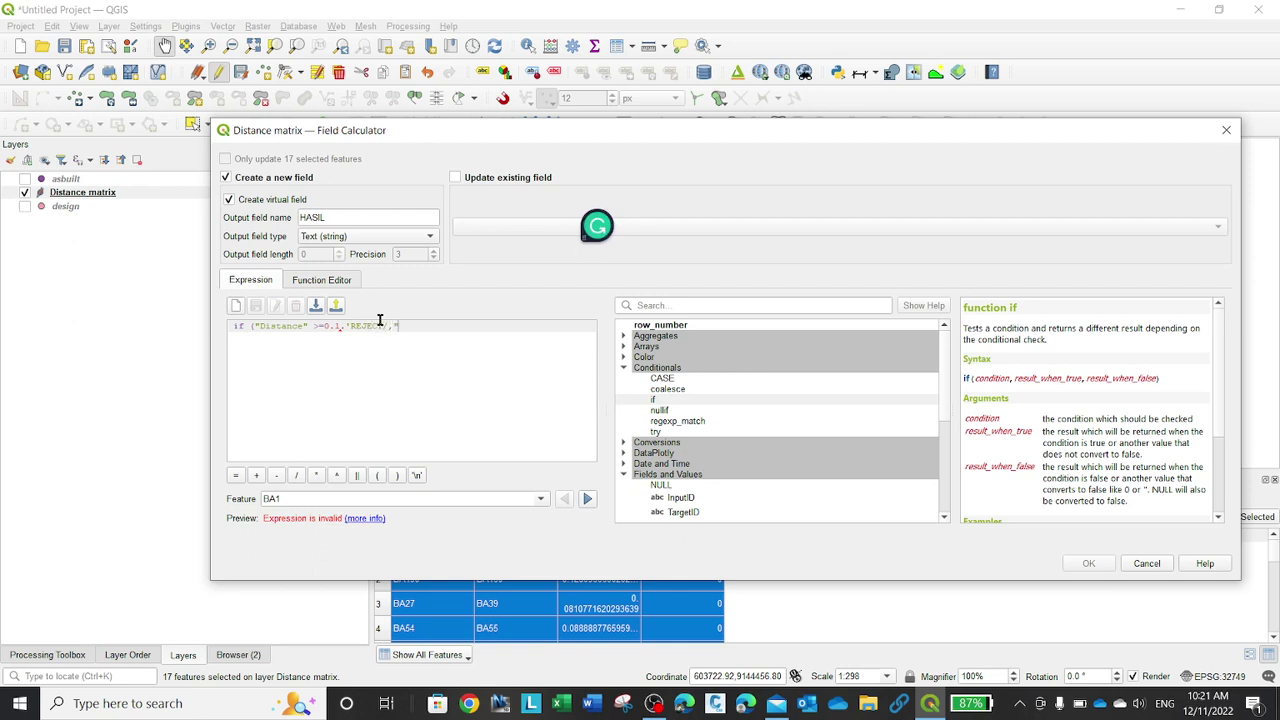
type("ECT','OK")
type("'")
mouse_move(247, 347)
key("BackSpace")
type(",")
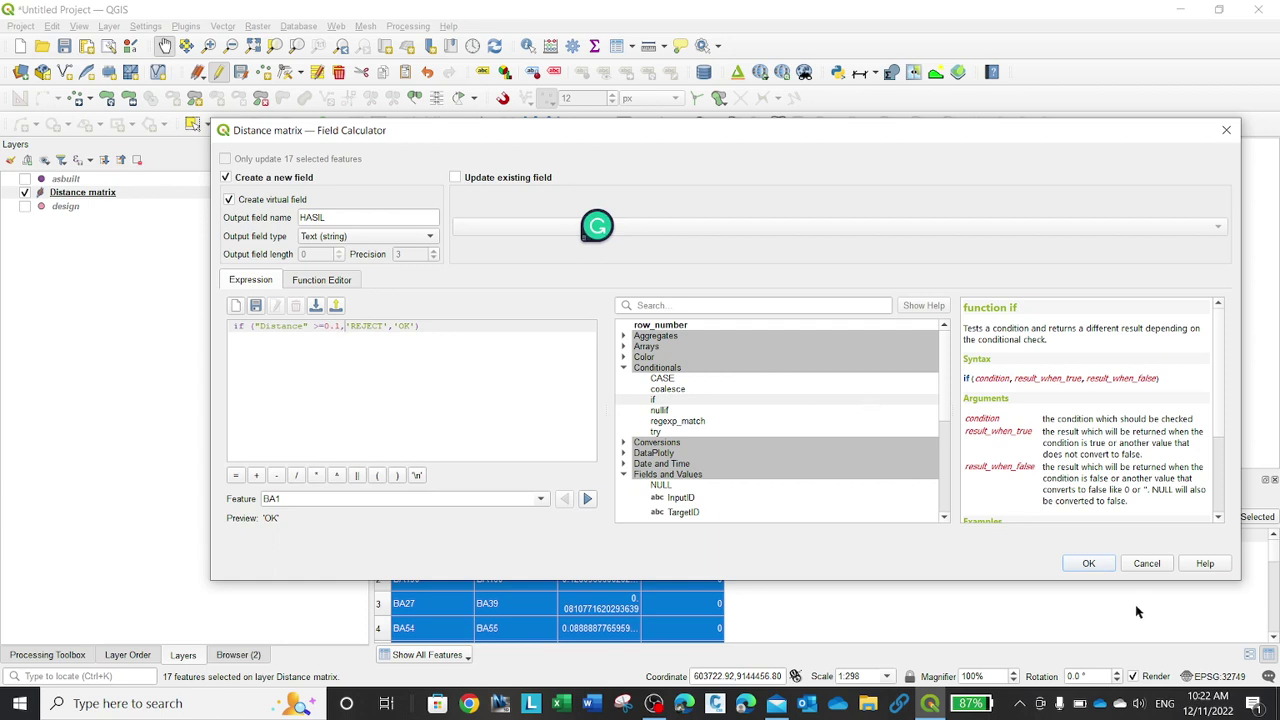
left_click(1089, 563)
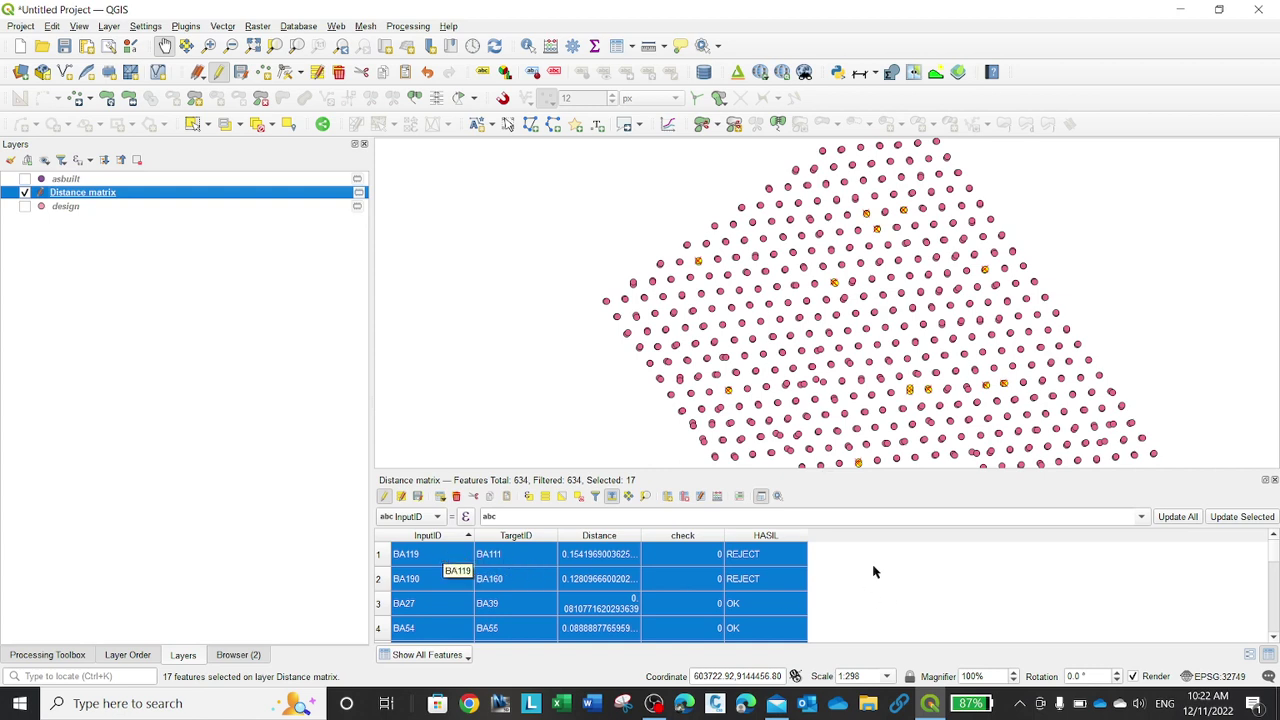
Add a text (string) field named ID with the comment RevisedID to the Distance matrix layer
left_click(666, 499)
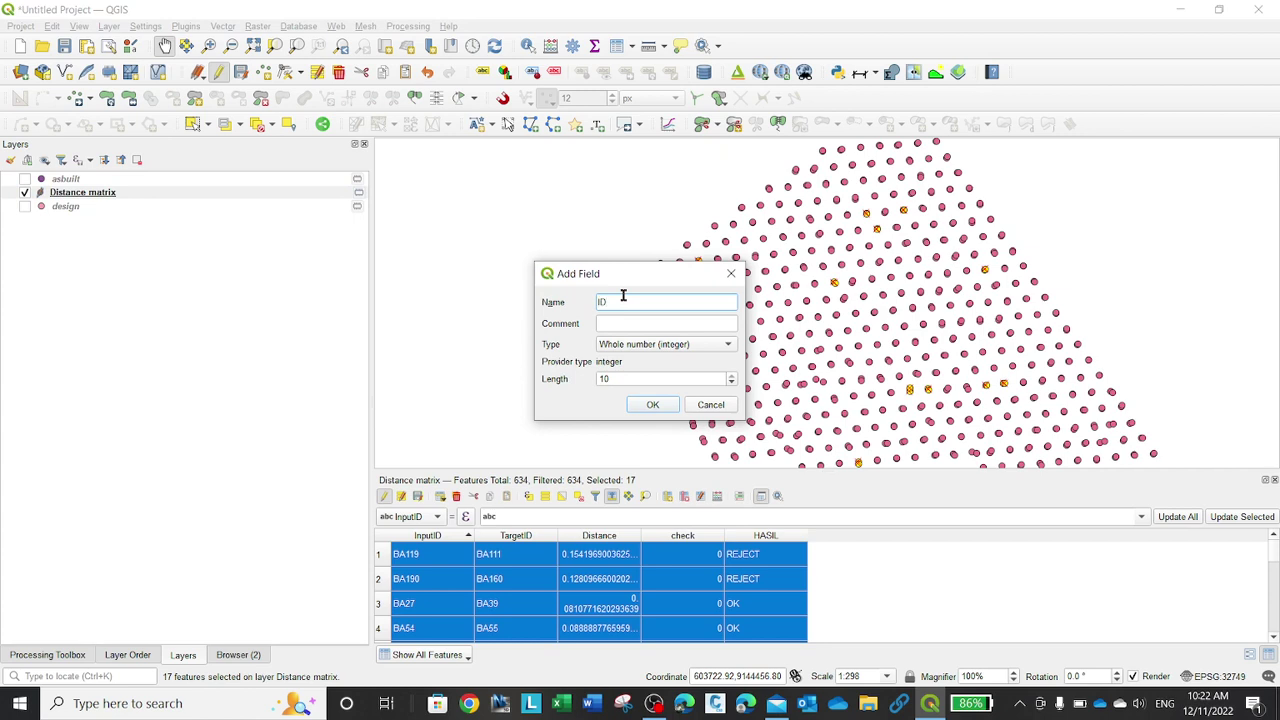
left_click(668, 344)
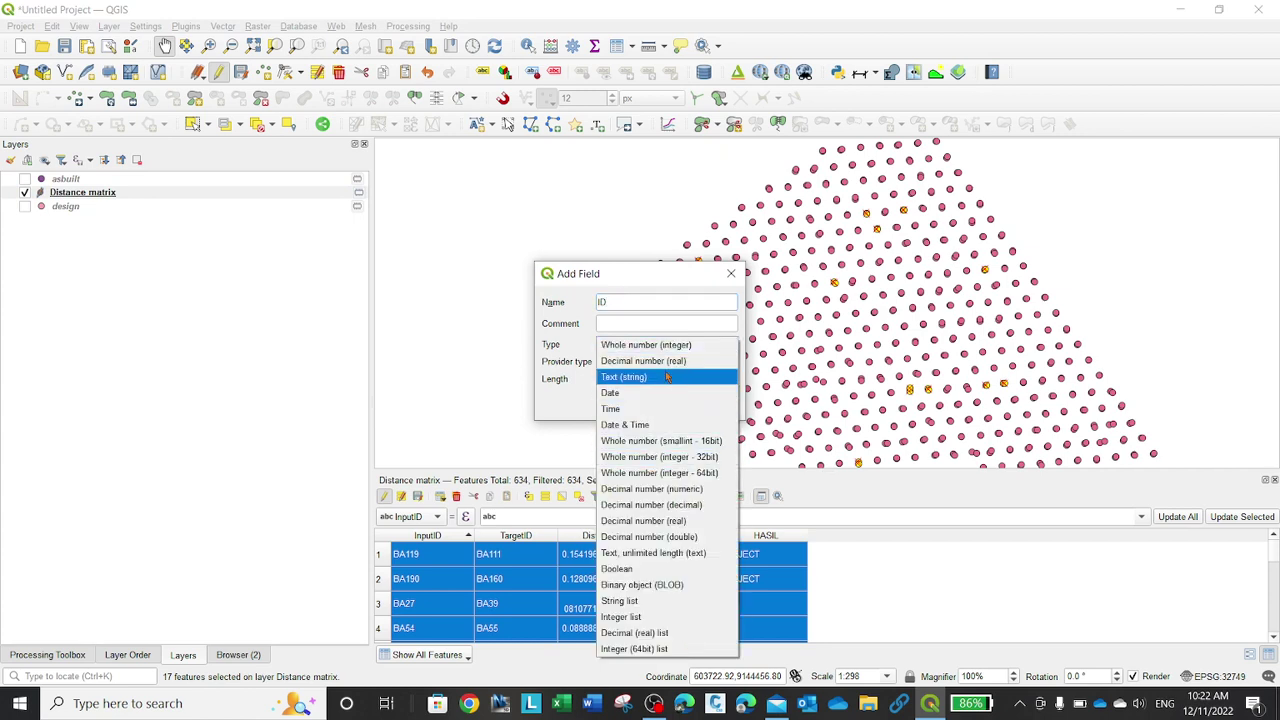
left_click(666, 376)
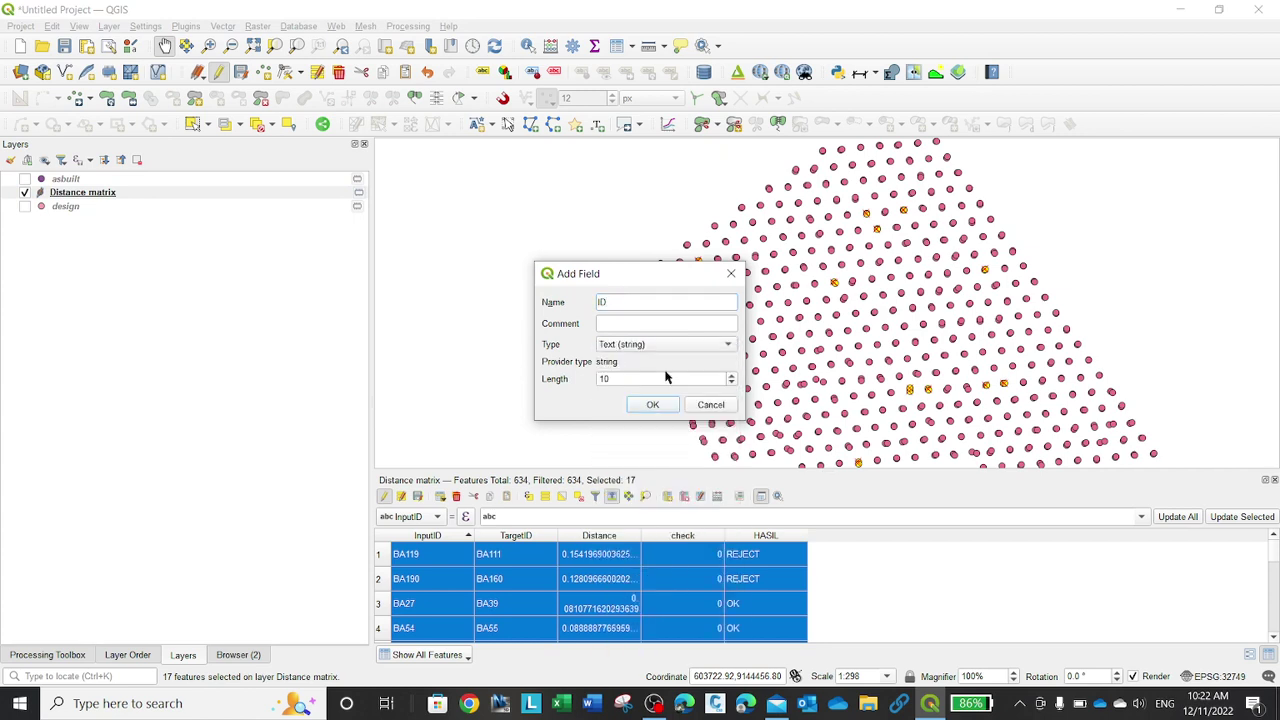
left_click(636, 323)
type("Revided")
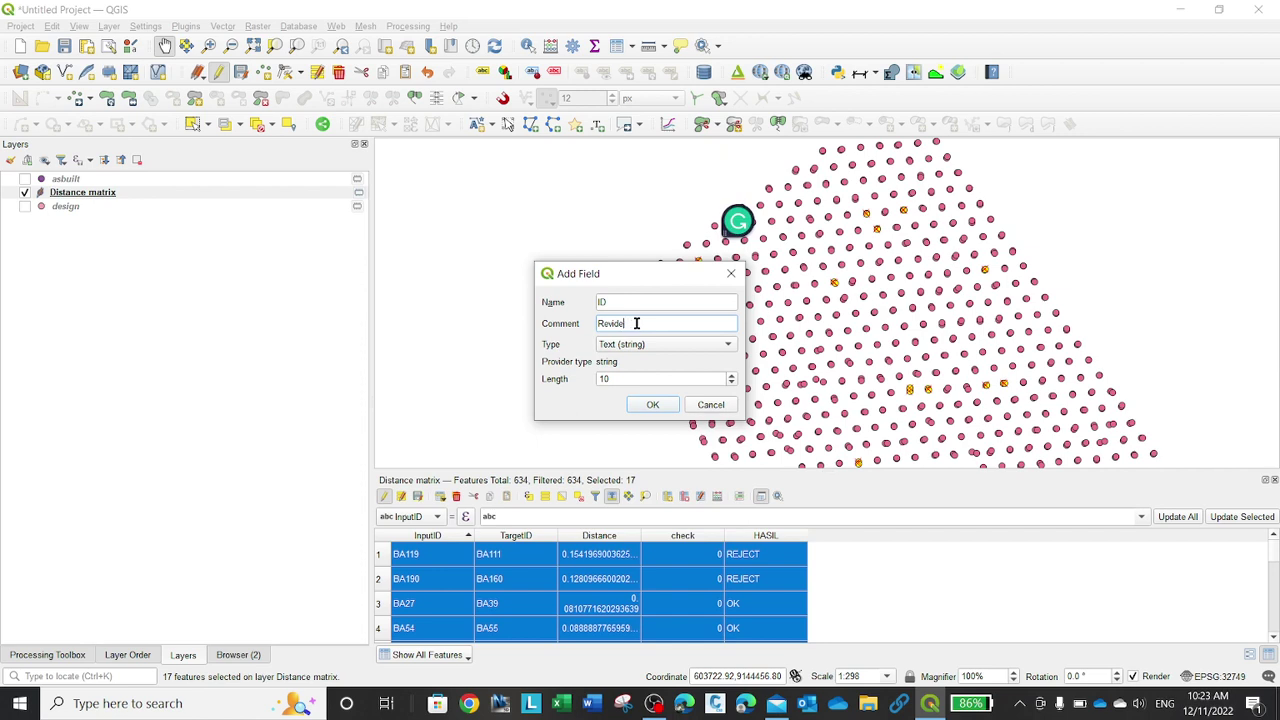
key("BackSpace")
key("BackSpace")
type("sedID")
left_click(660, 405)
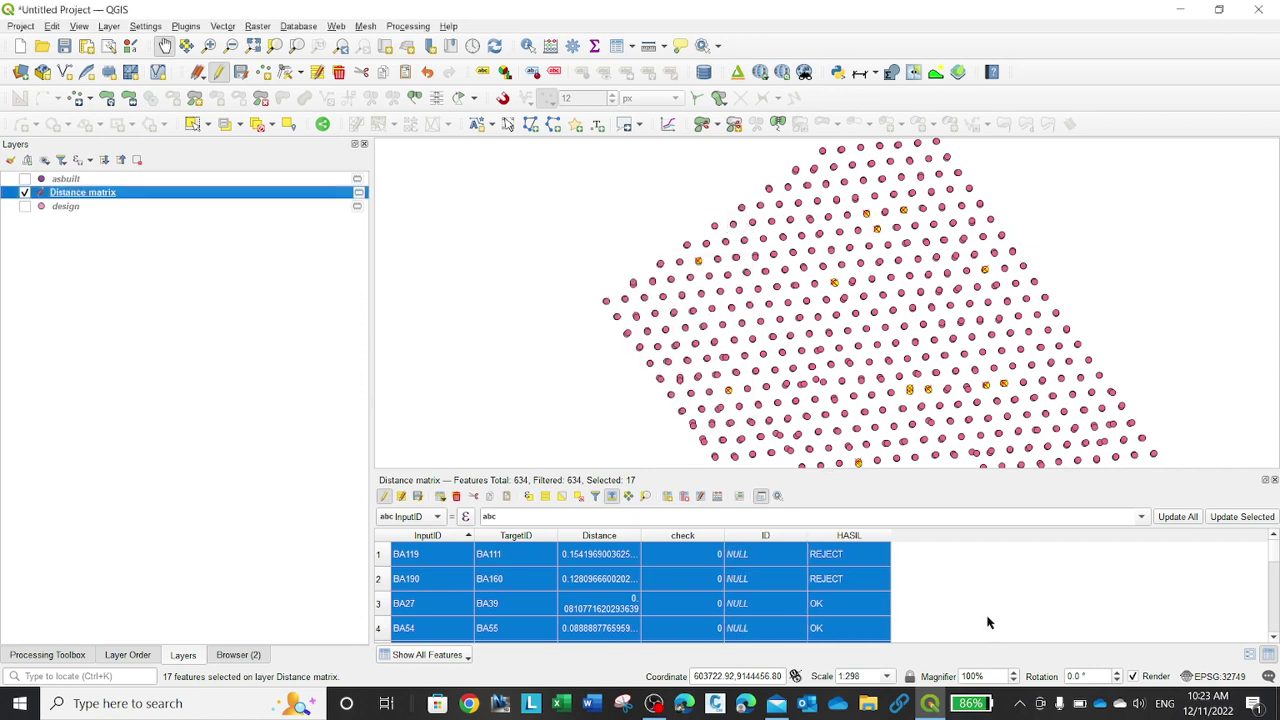
Update the existing ID field of the selected features with the expression "InputID", and save the Distance matrix layer's edits while ending editing
left_click(716, 496)
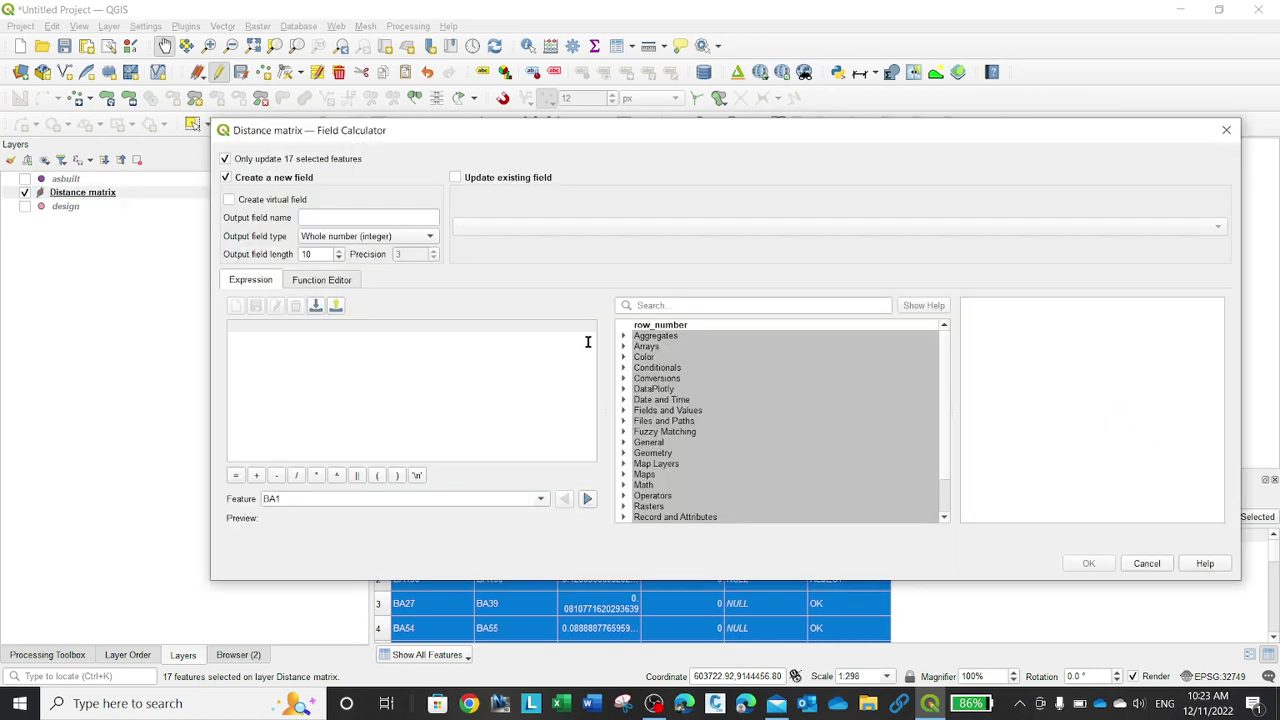
left_click(486, 178)
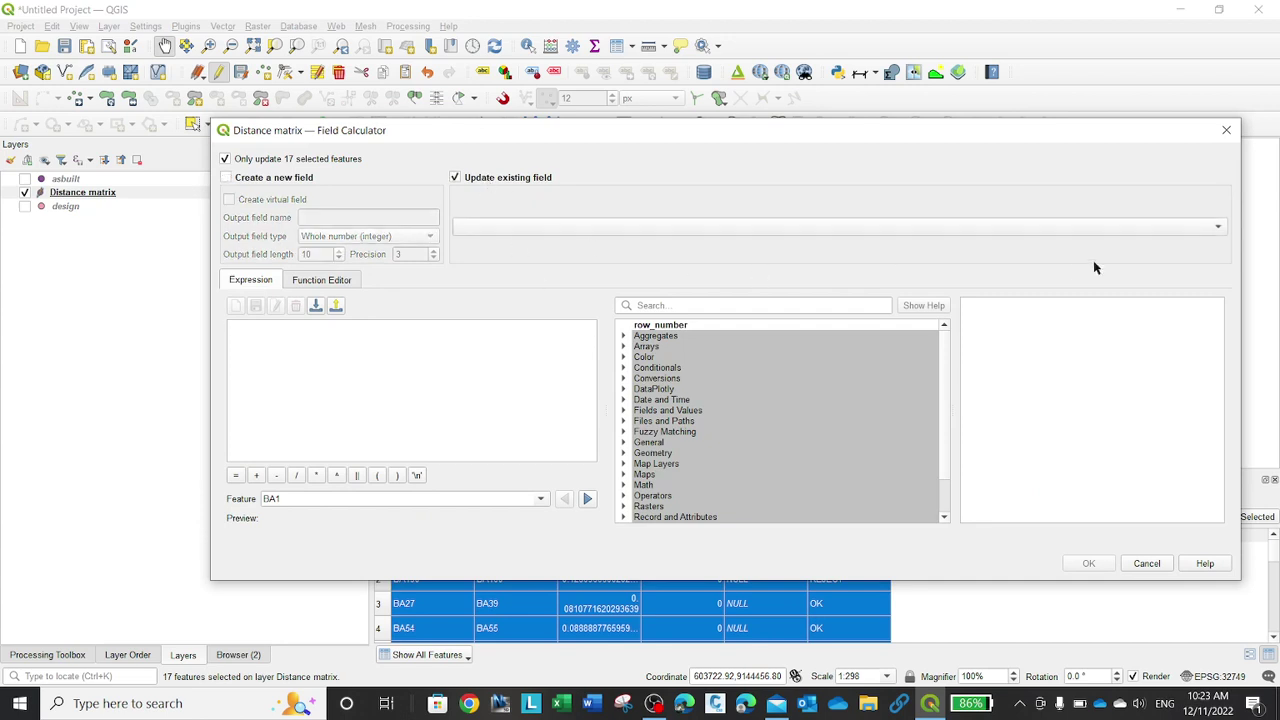
left_click(1218, 228)
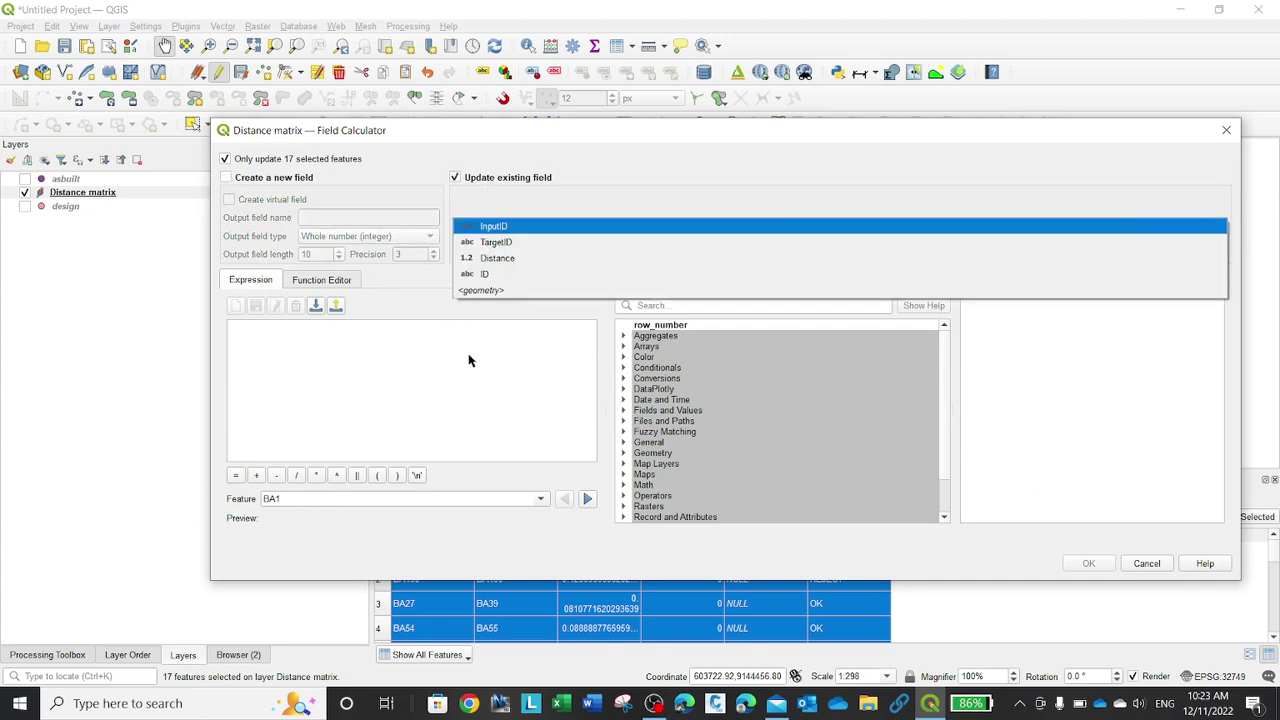
left_click(485, 275)
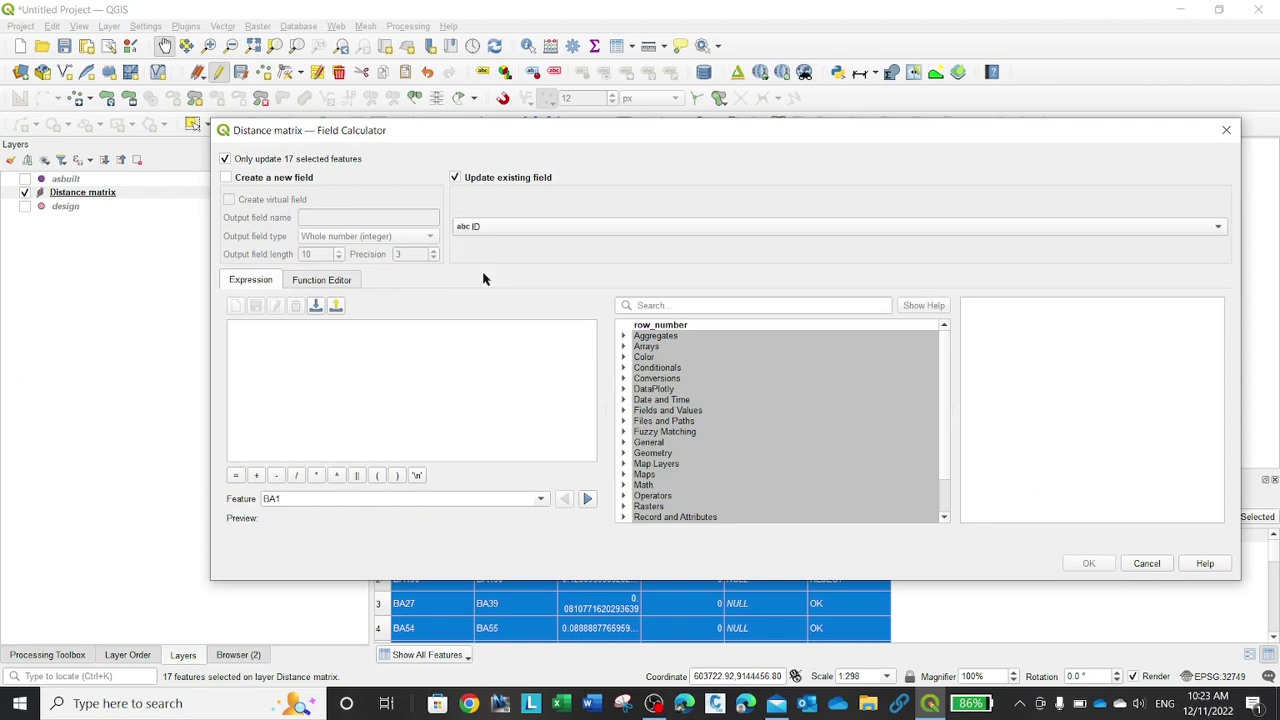
left_click(429, 366)
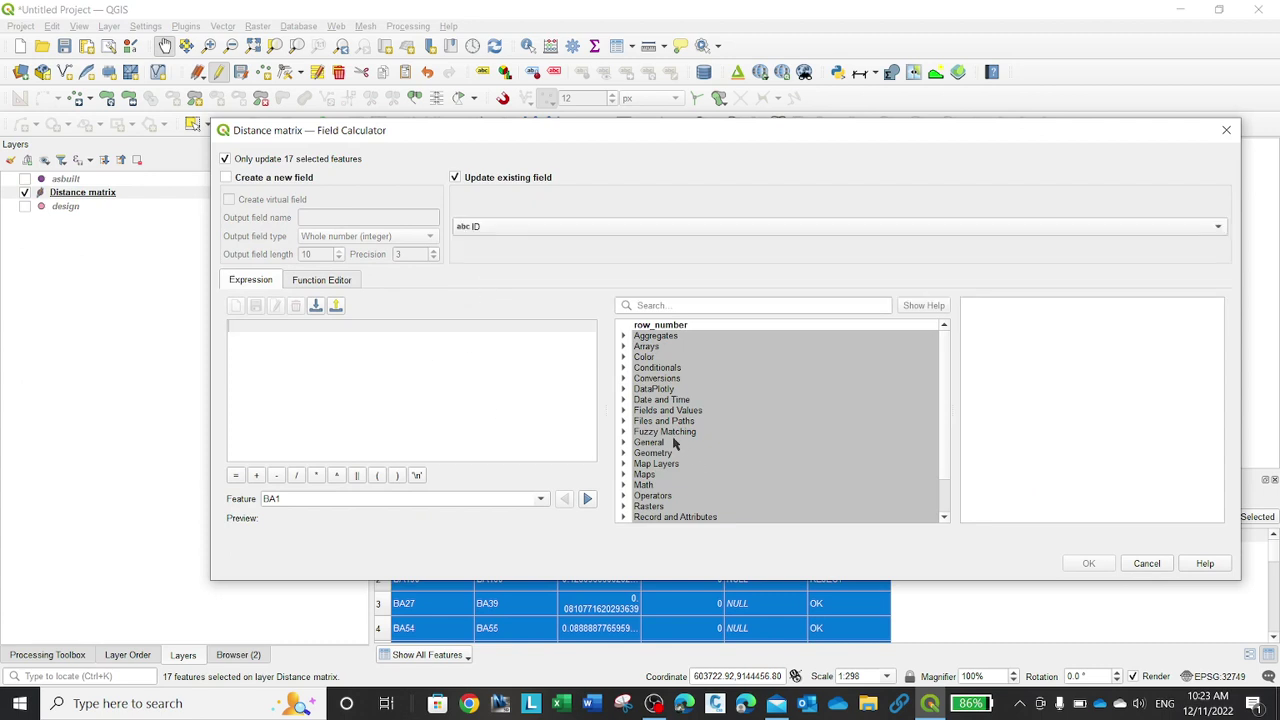
left_click(946, 385)
scroll(946, 385, "down", 1)
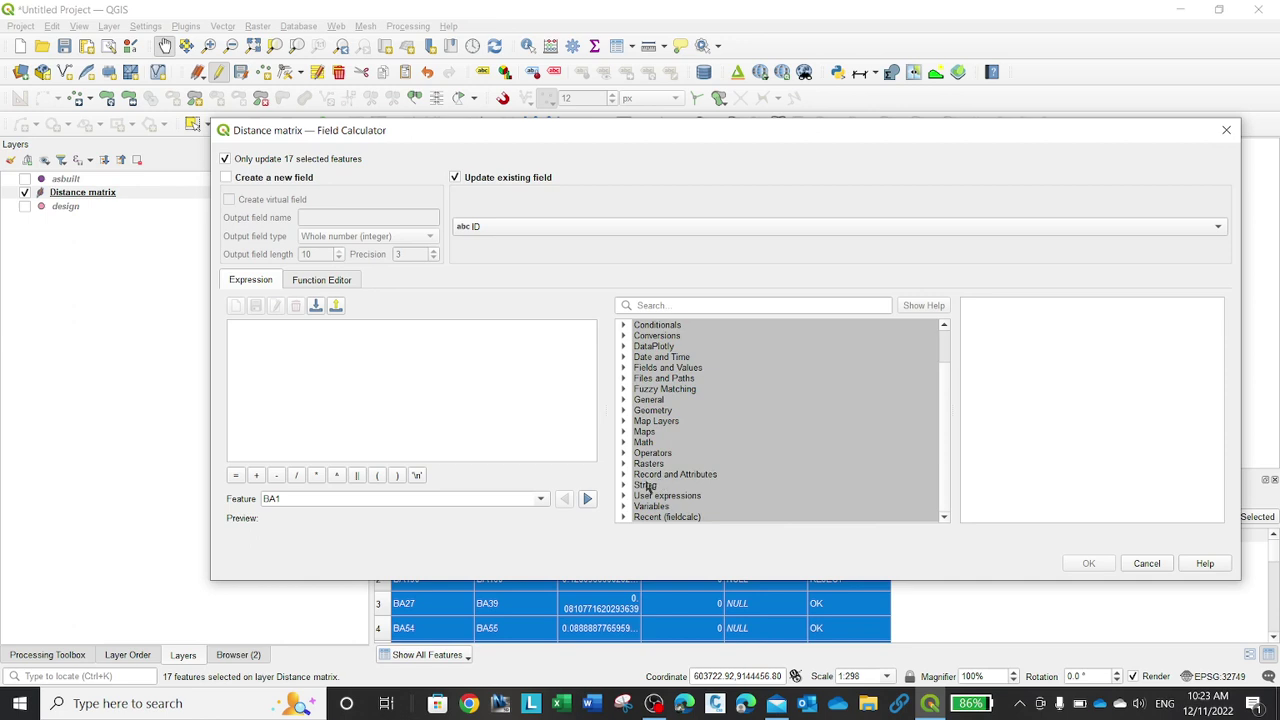
left_click(623, 369)
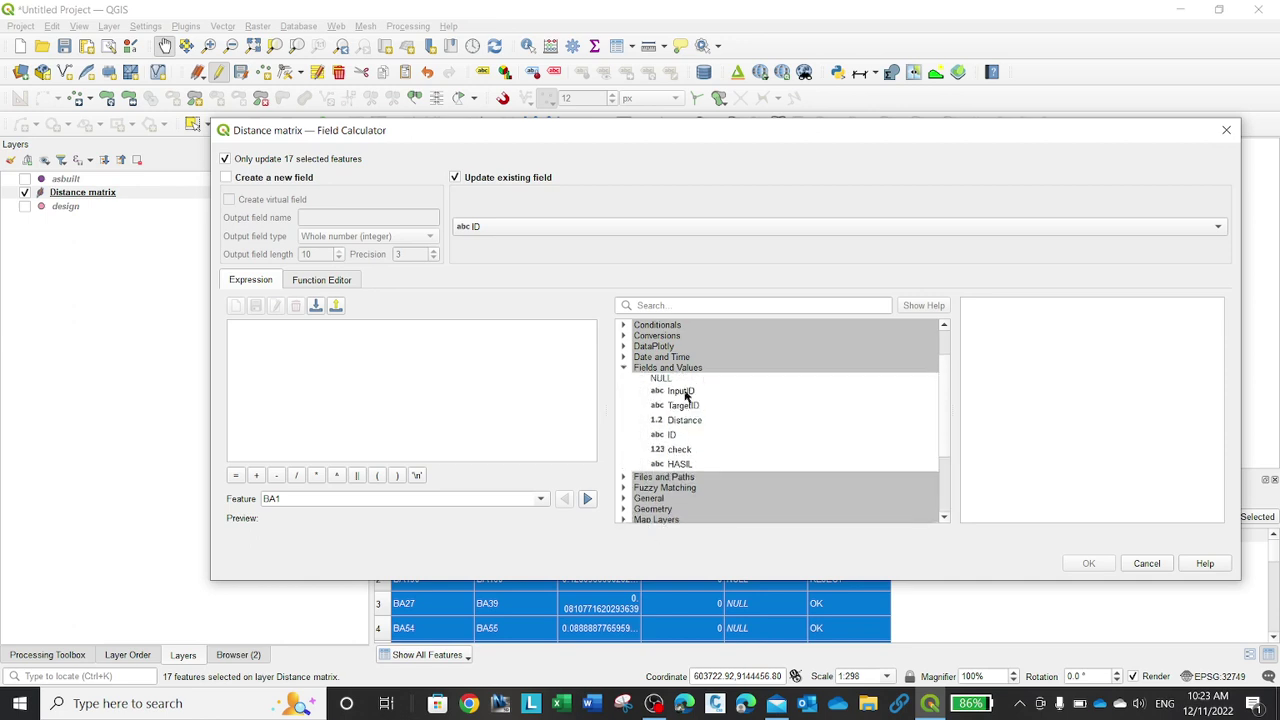
double_click(684, 392)
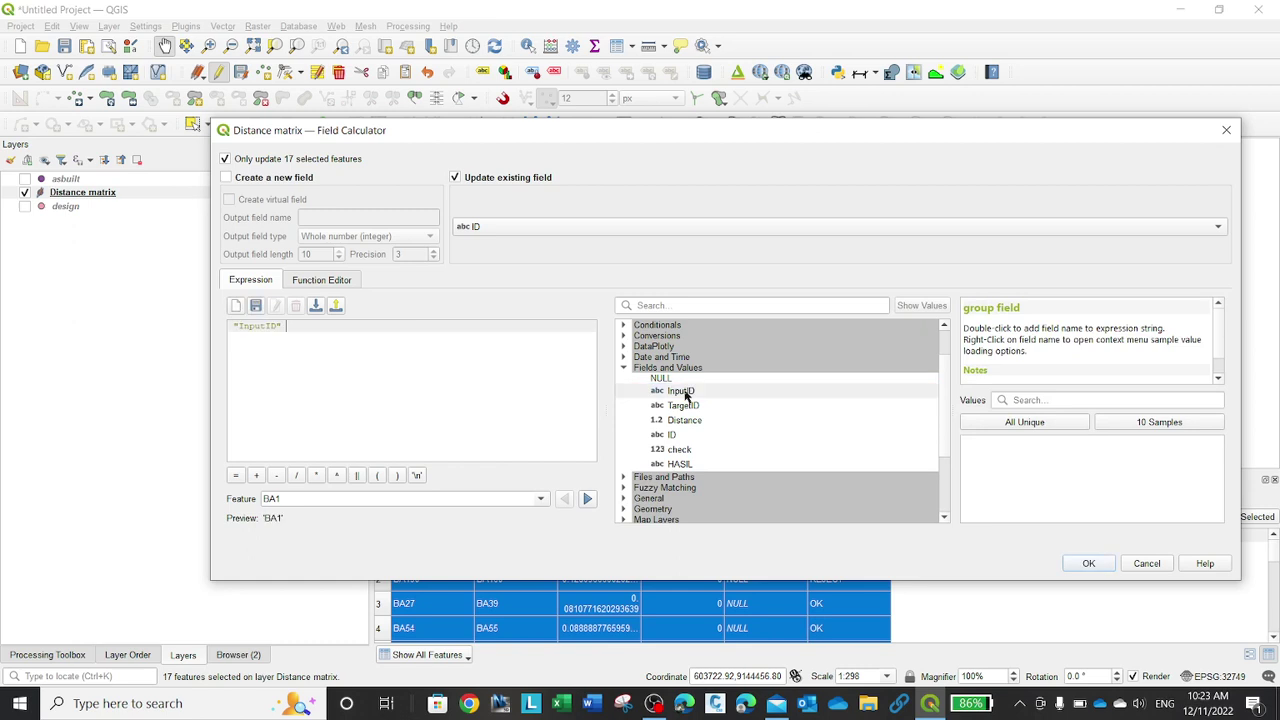
left_click(1090, 563)
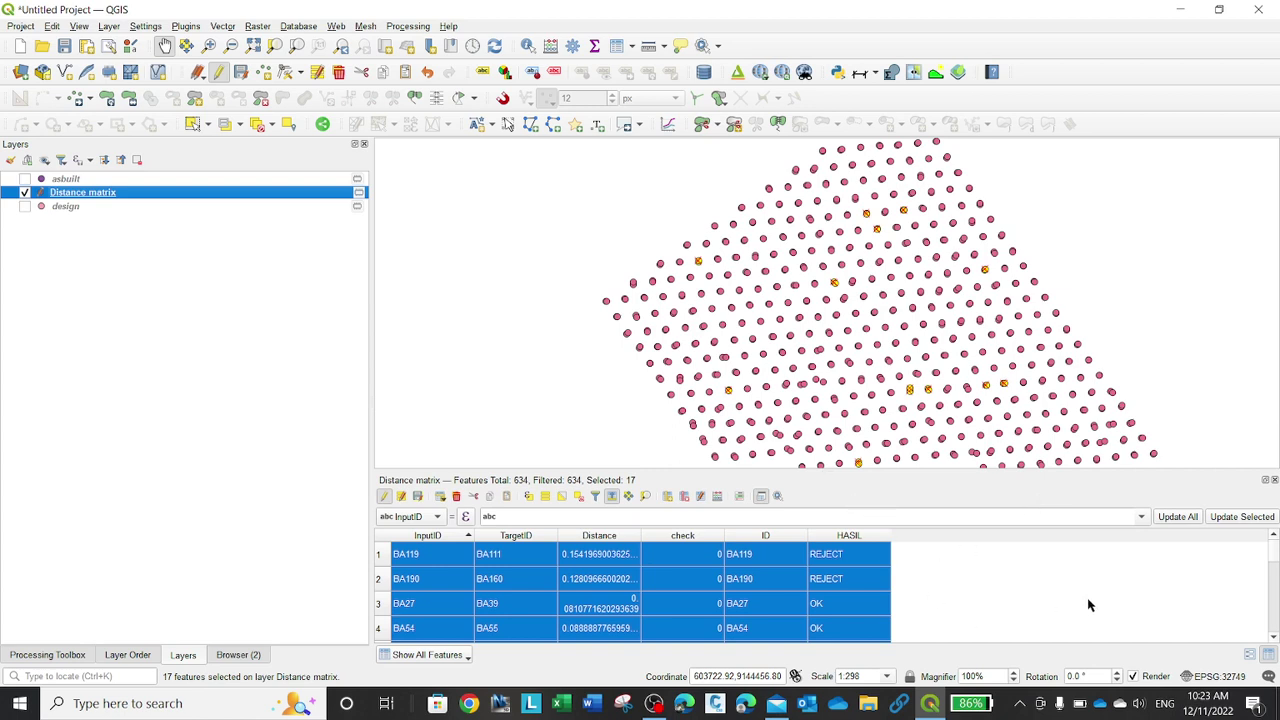
left_click(383, 500)
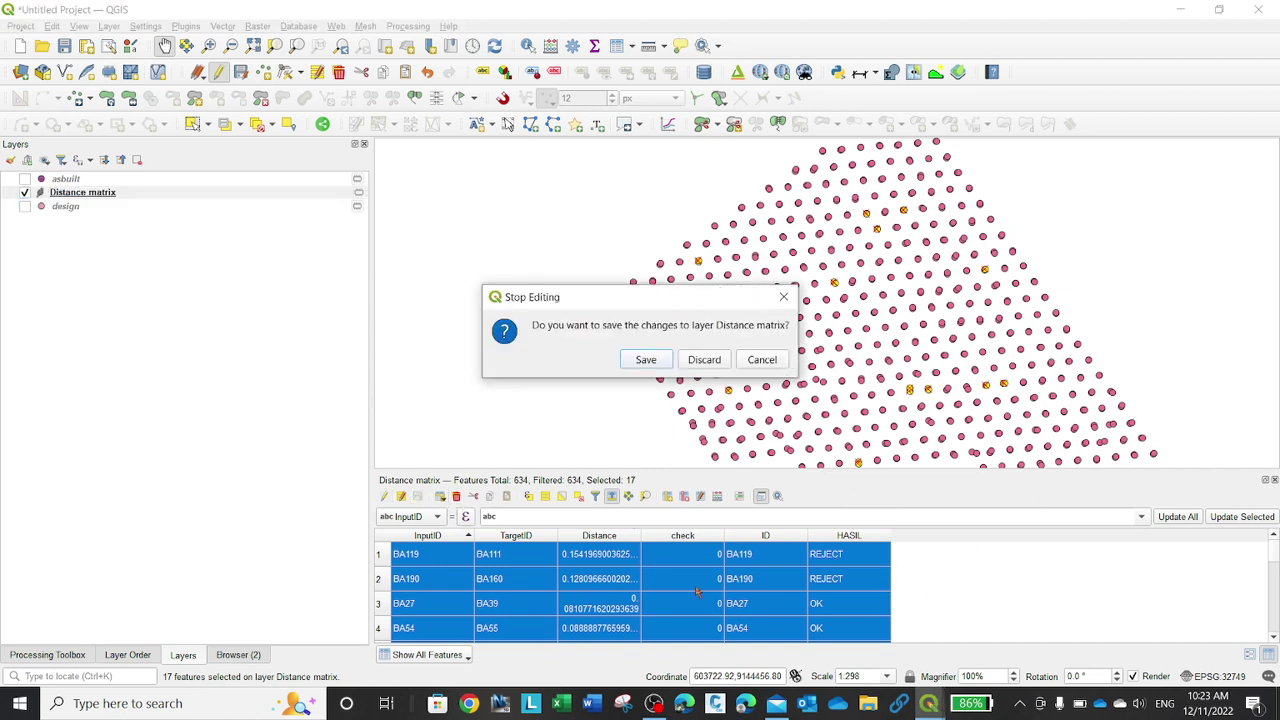
left_click(654, 360)
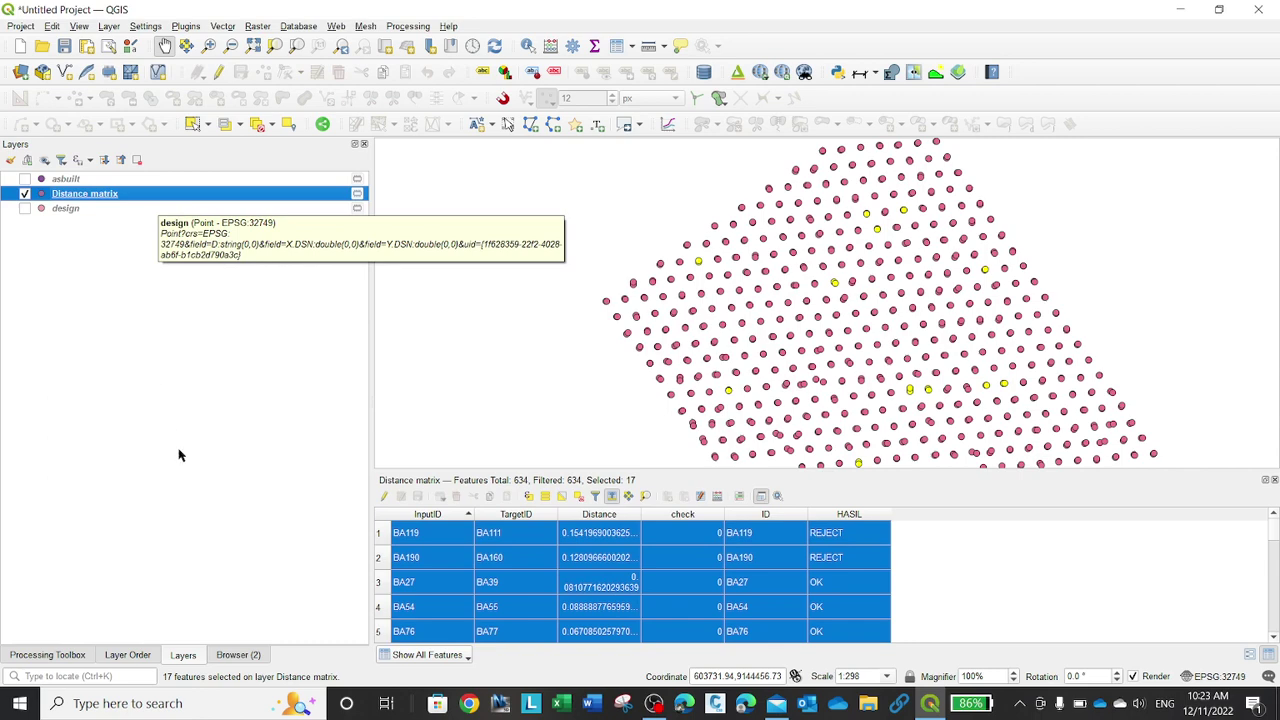
Switch the Distance matrix layer's symbology to the Graduated renderer with Distance as the value field
right_click(97, 197)
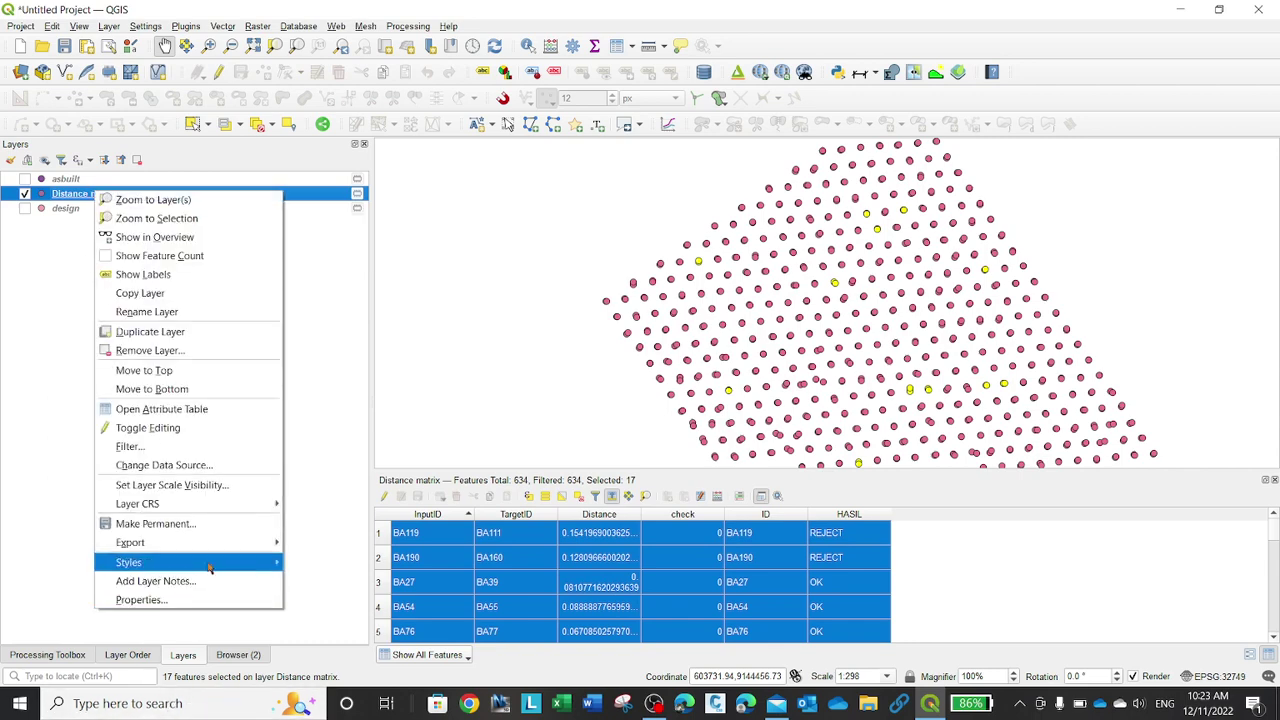
left_click(597, 471)
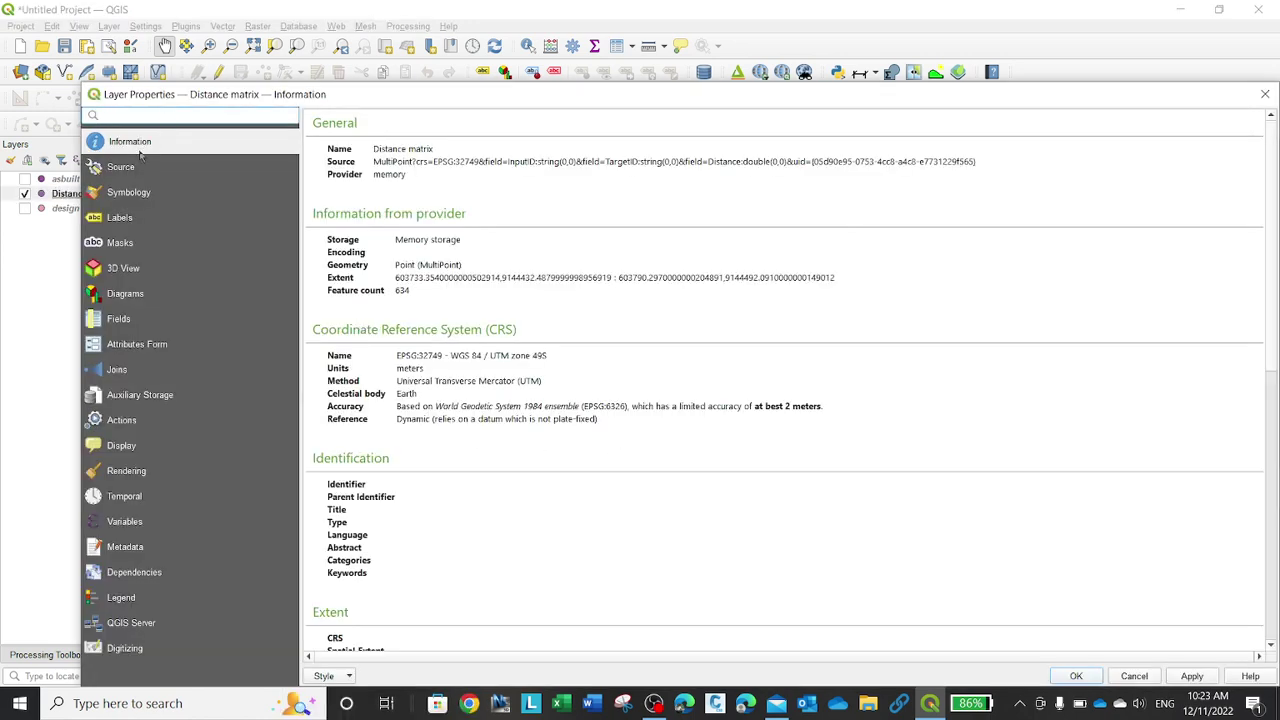
left_click(130, 192)
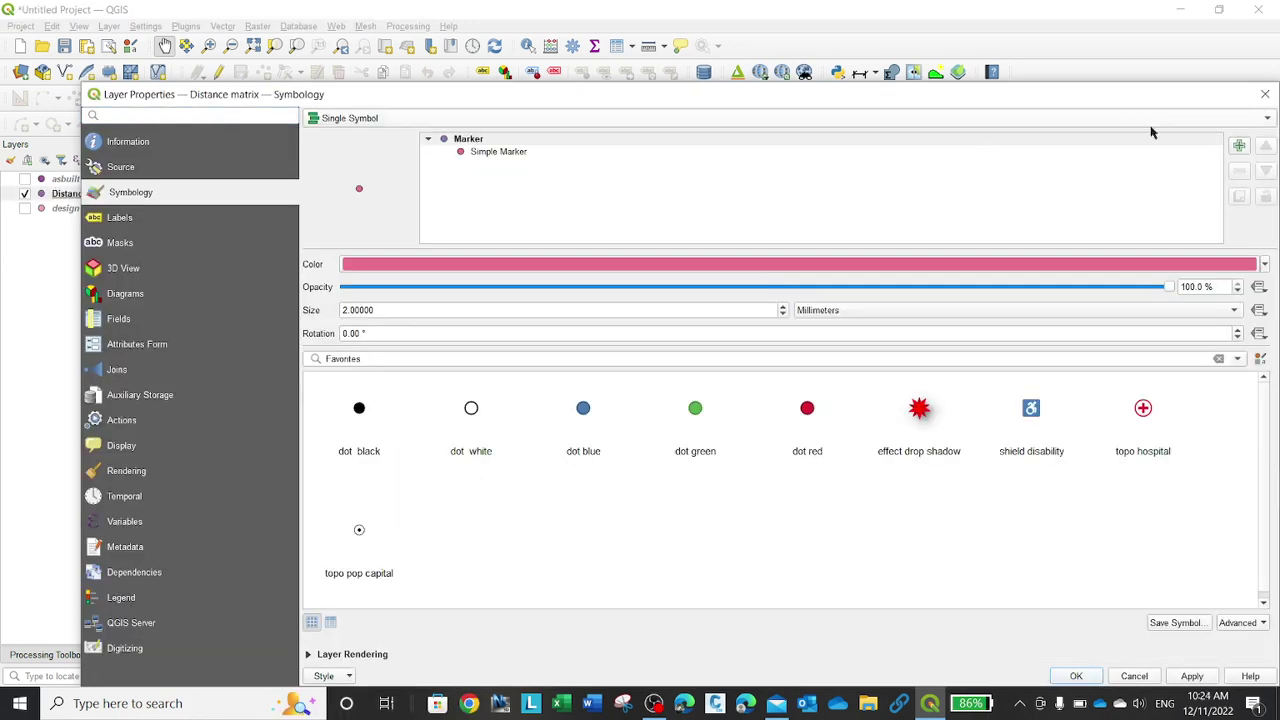
left_click(1245, 122)
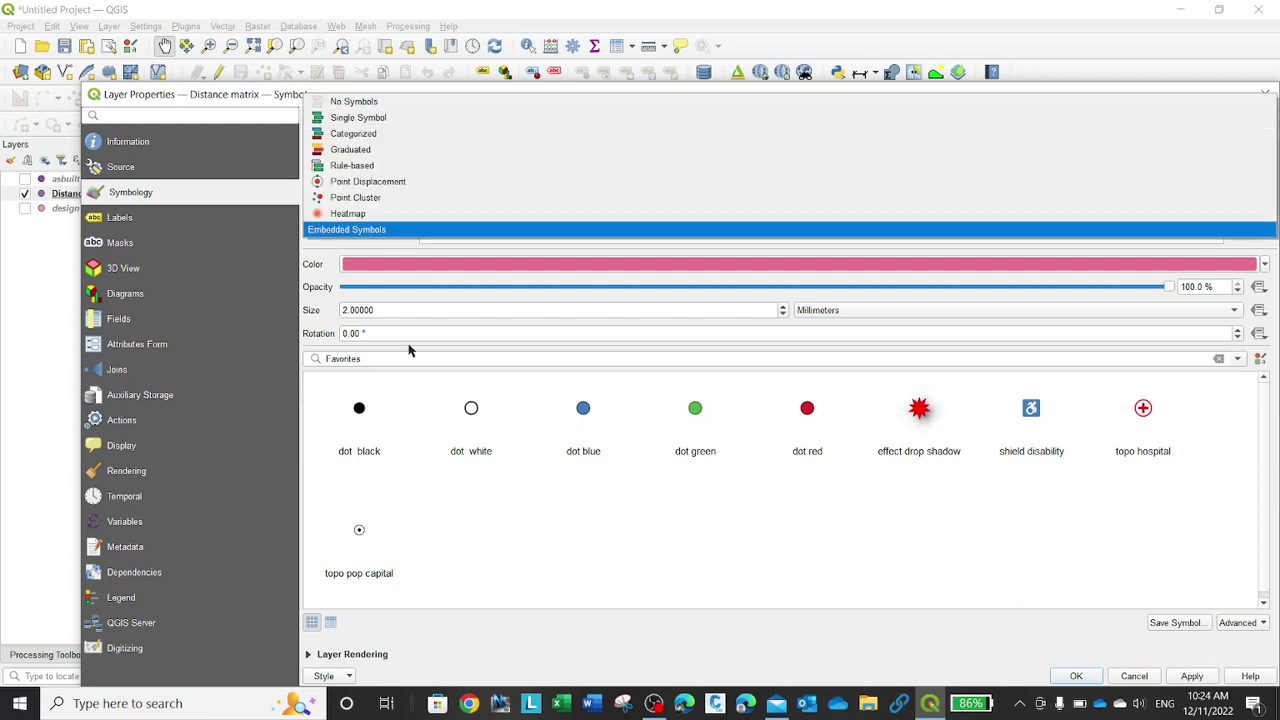
left_click(376, 148)
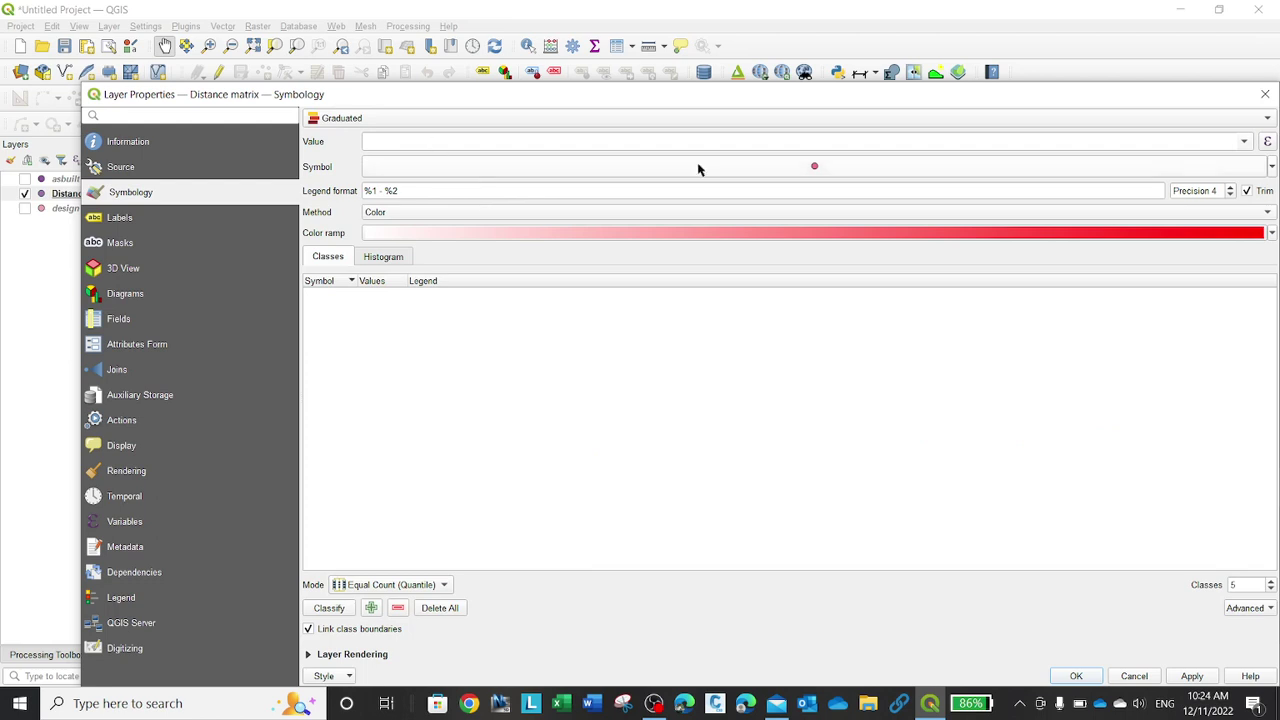
left_click(1245, 142)
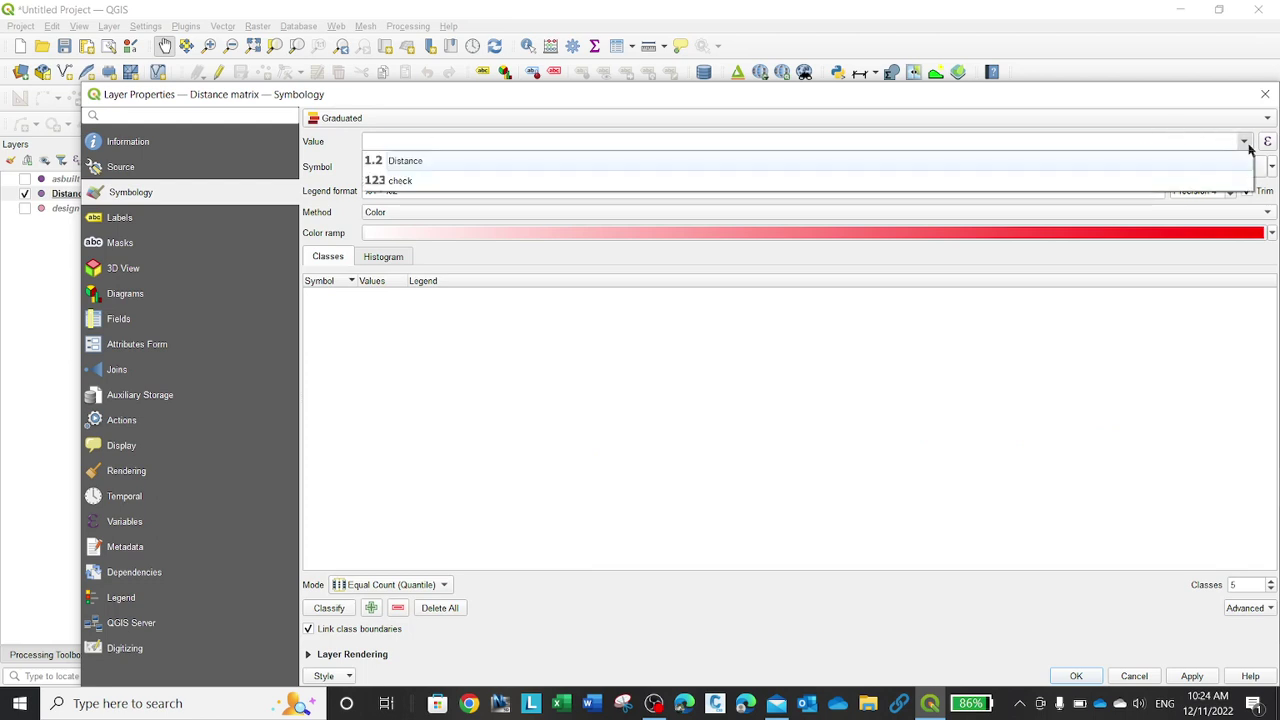
left_click(443, 164)
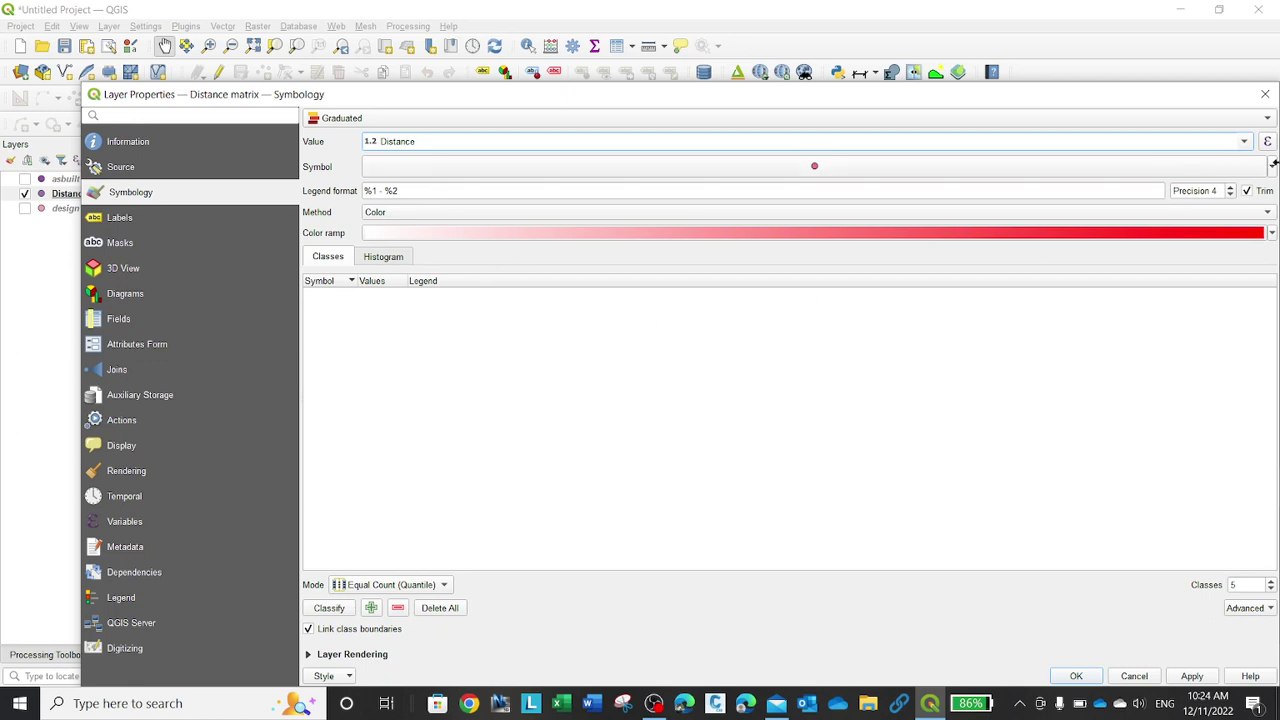
Classify the Distance values into 5 Equal Count (Quantile) classes with the existing marker symbol and apply the symbology
left_click(828, 175)
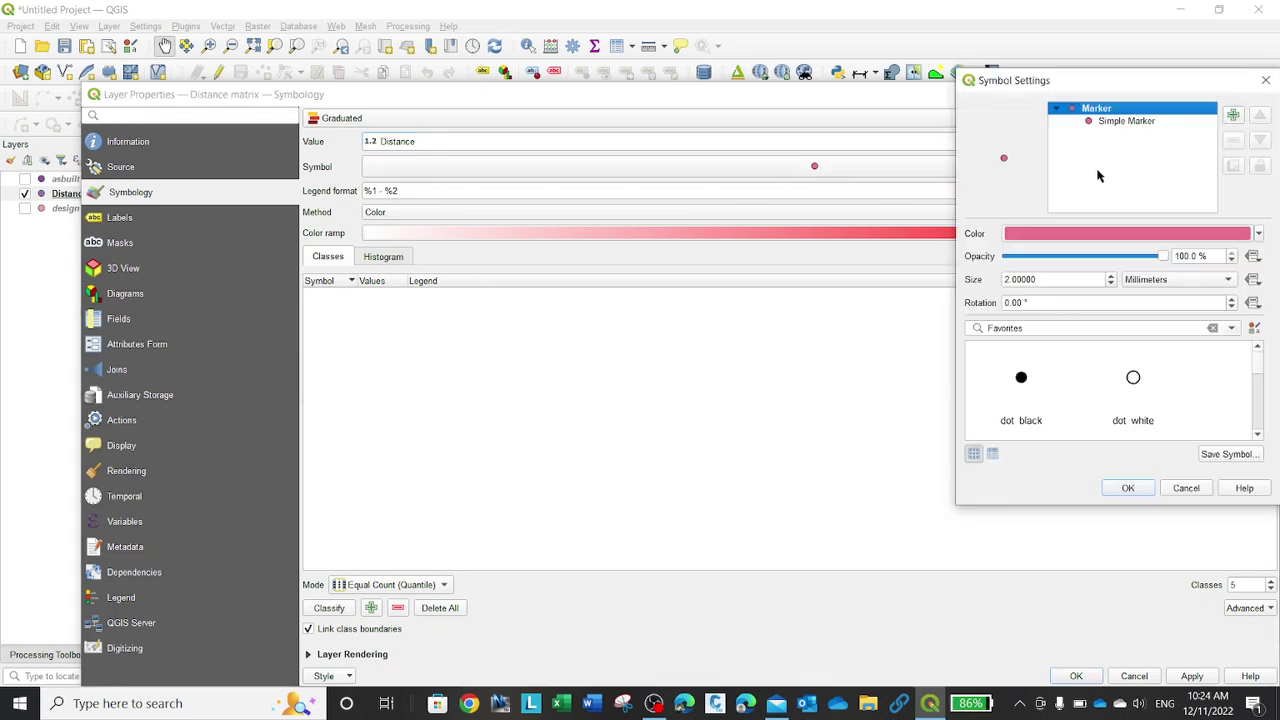
left_click(1136, 486)
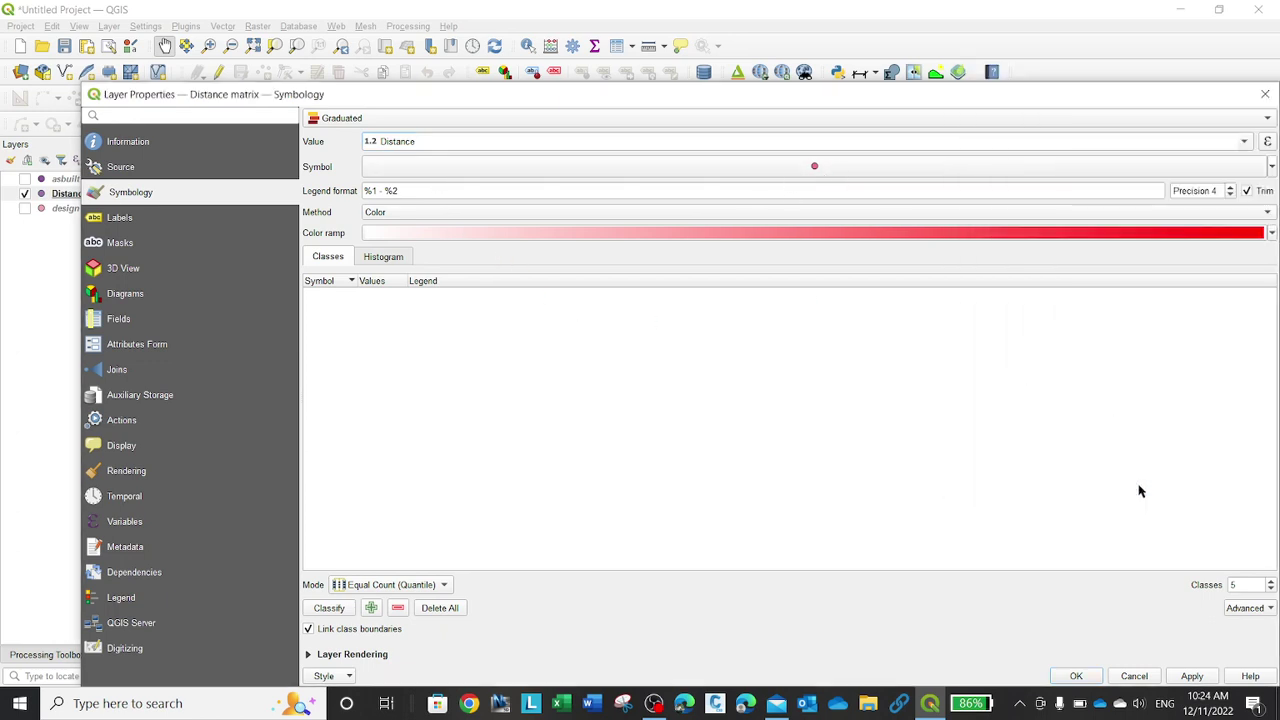
left_click(331, 609)
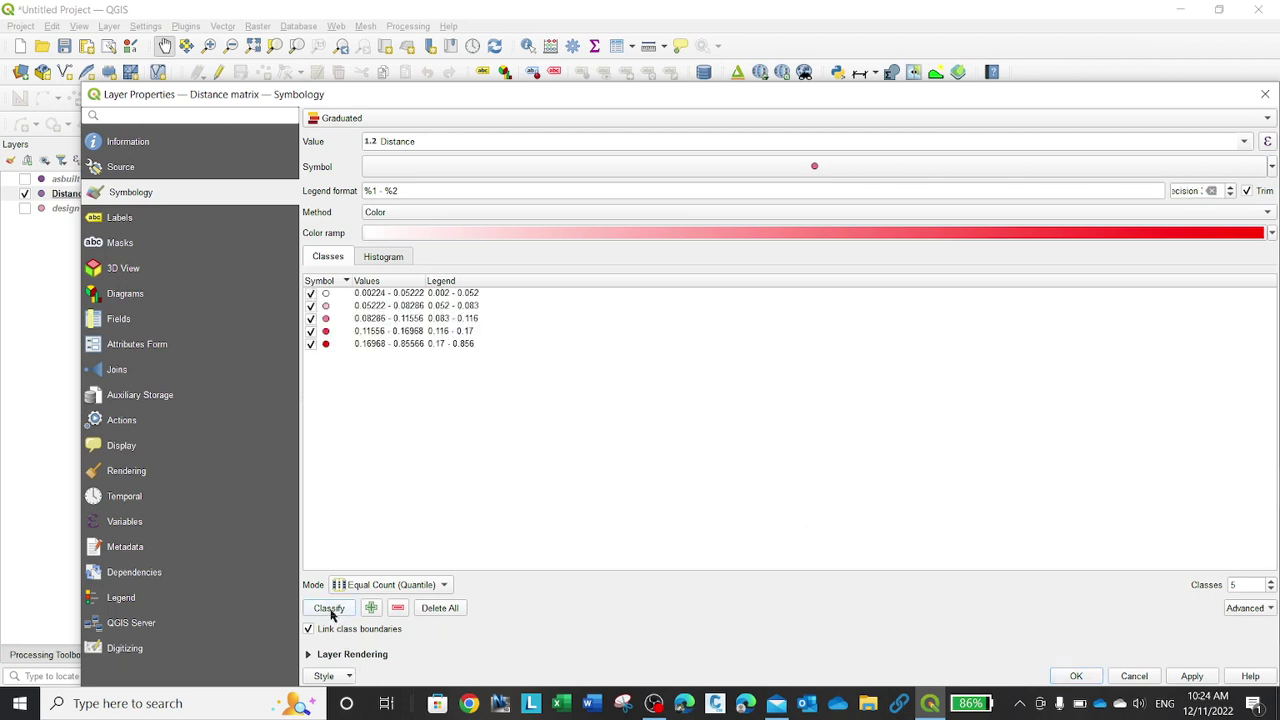
left_click(1192, 676)
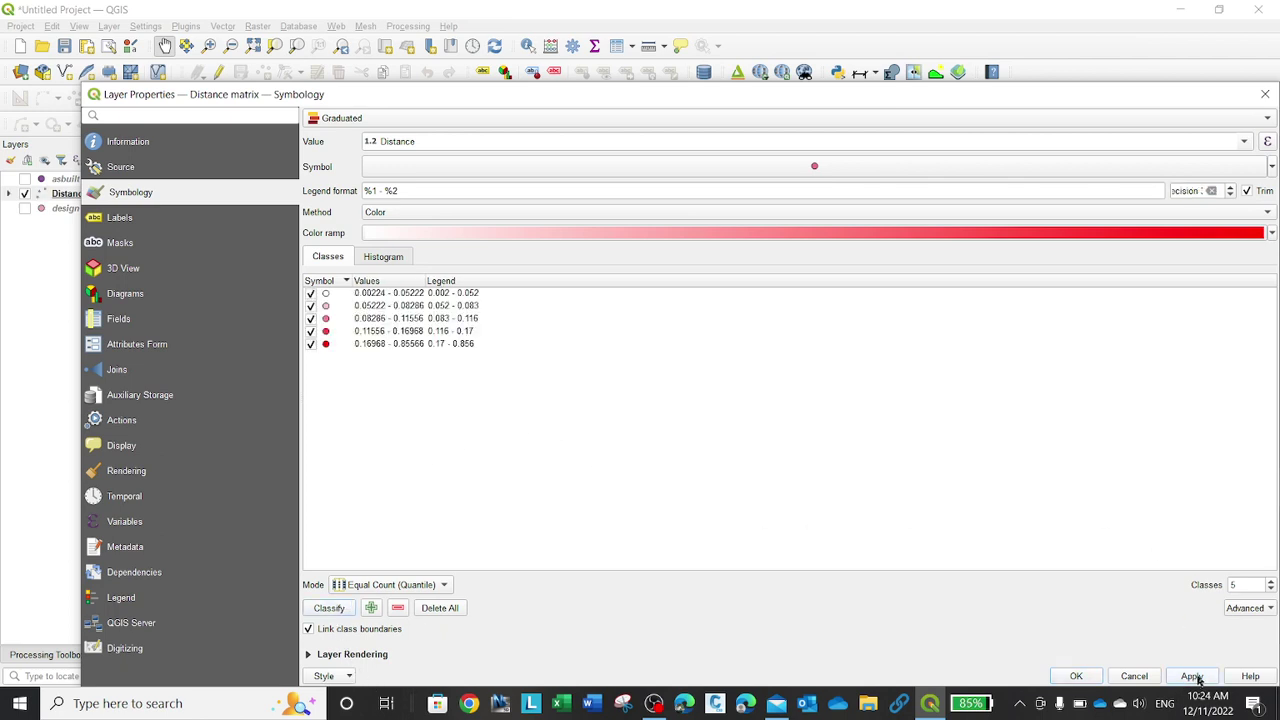
left_click(1076, 677)
scroll(972, 373, "up", 1)
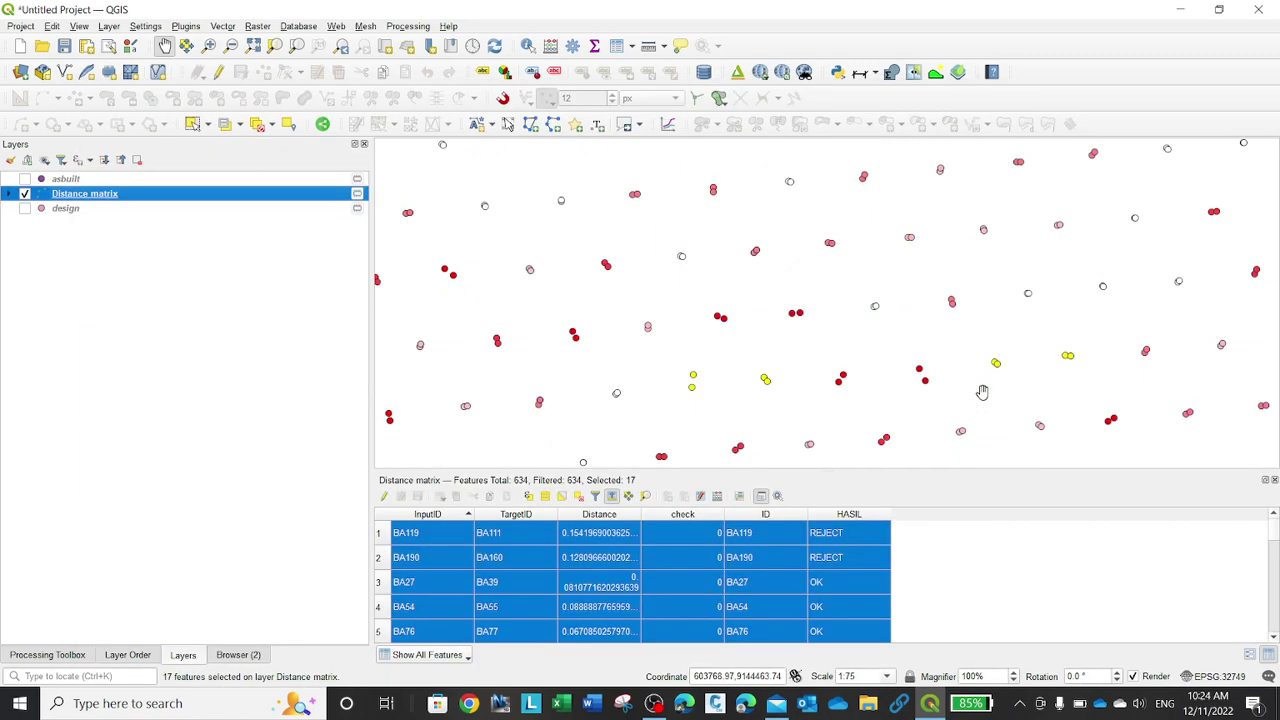
Expand the Distance matrix layer's class legend and deselect all its features to view the graduated colours on the map
left_click(8, 193)
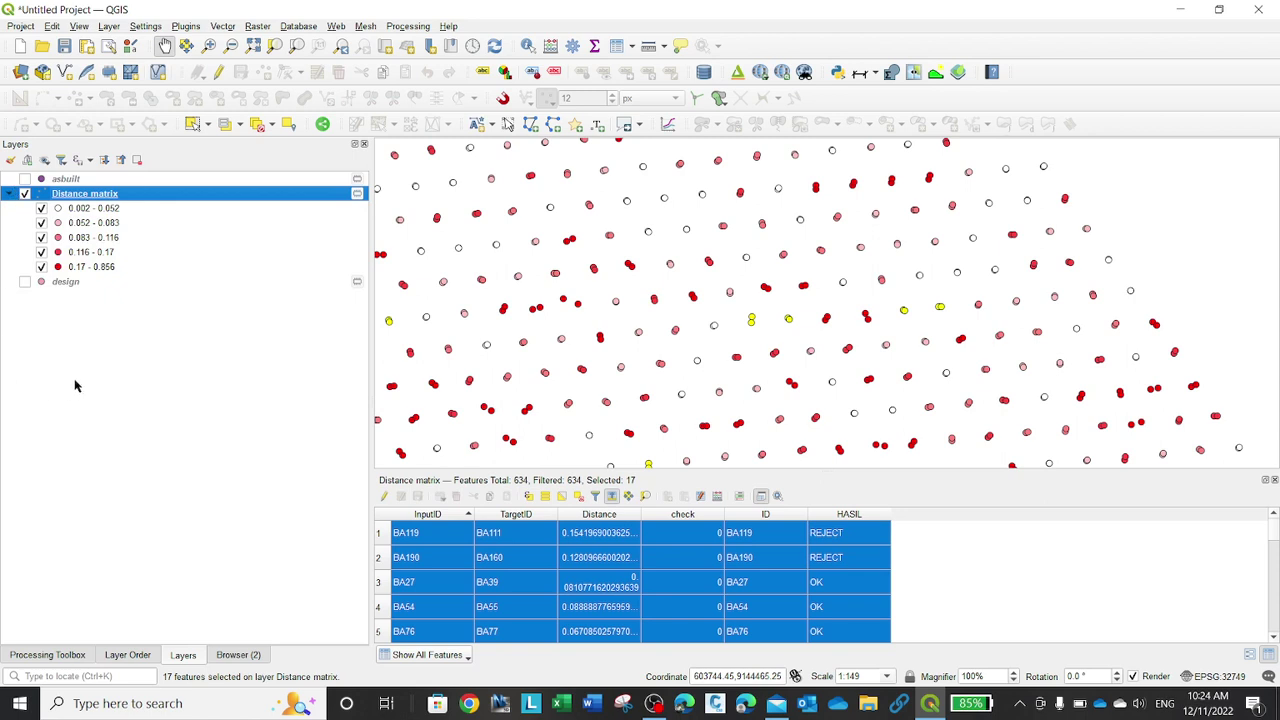
left_click(579, 497)
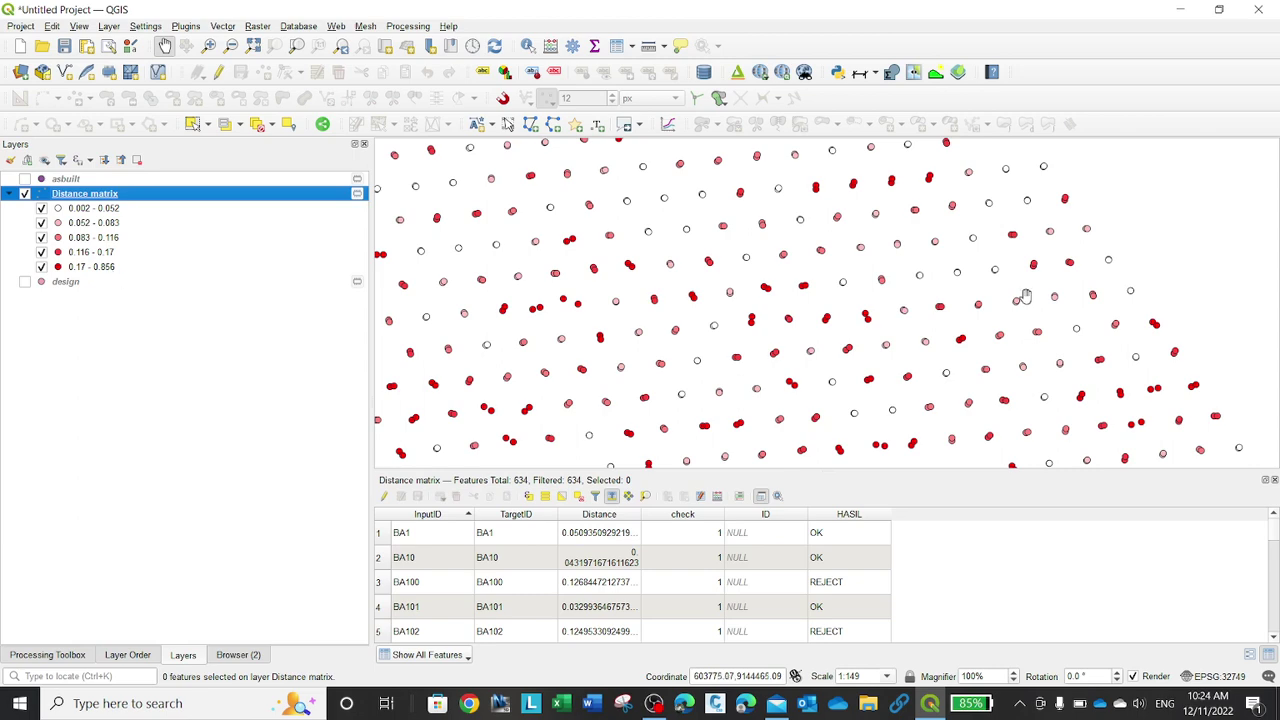
scroll(1020, 295, "down", 1)
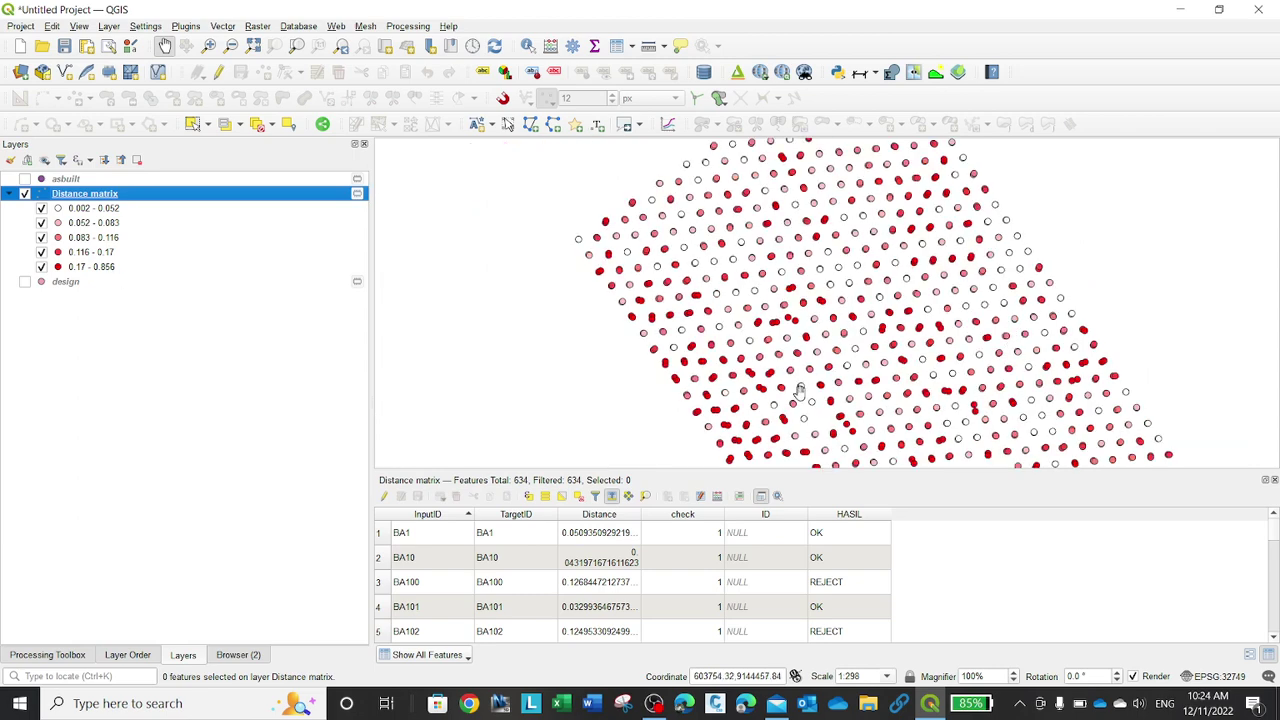
scroll(795, 390, "up", 1)
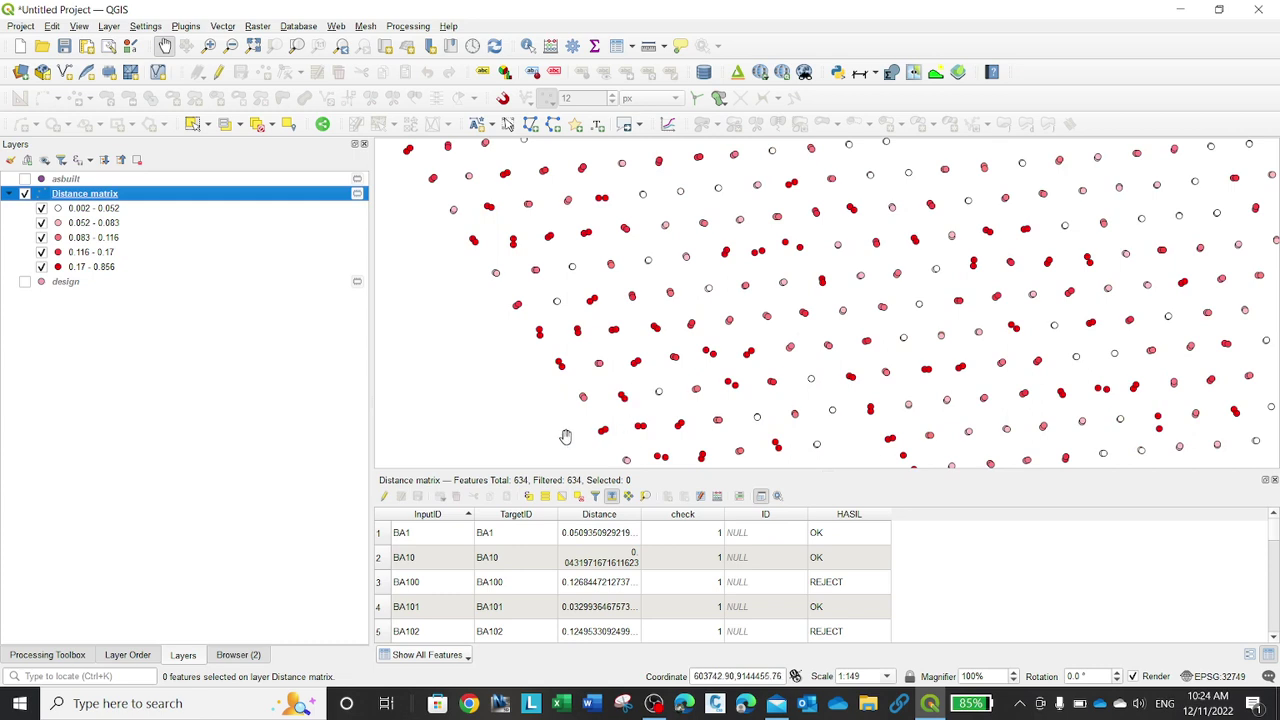
Reopen the Distance matrix layer's symbology settings and keep the Graduated renderer
right_click(126, 198)
left_click(240, 606)
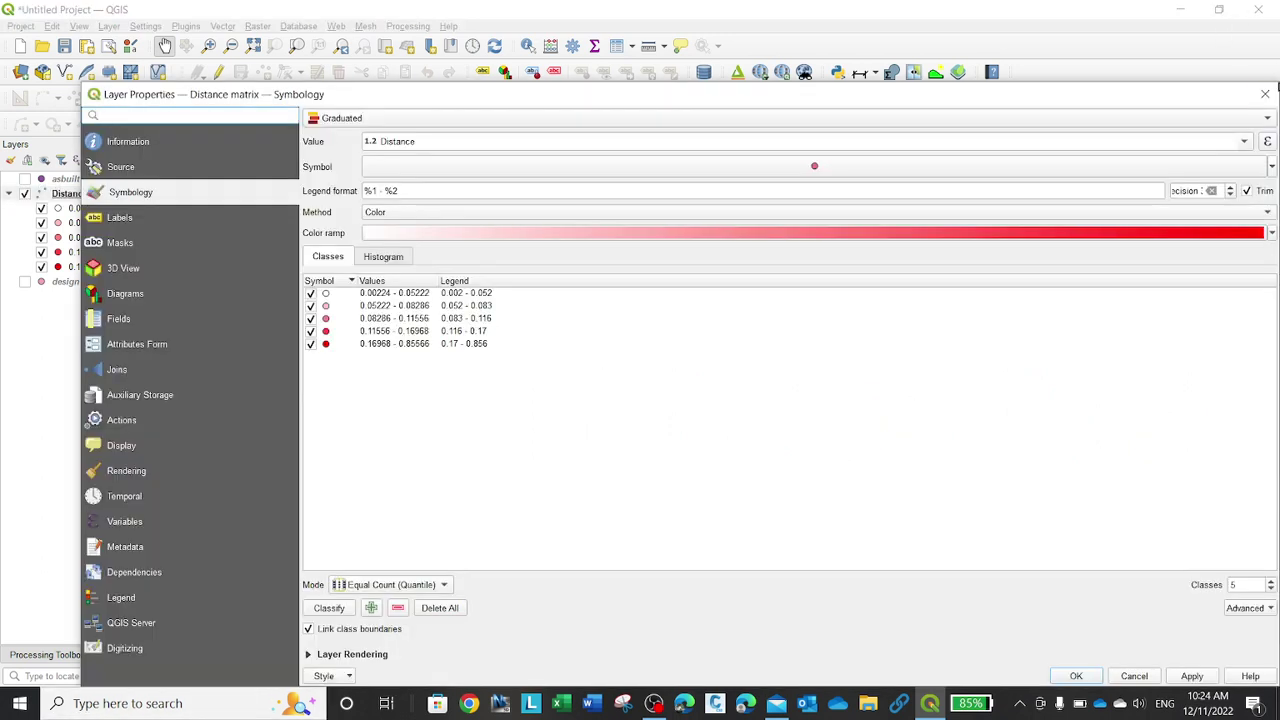
left_click(1267, 120)
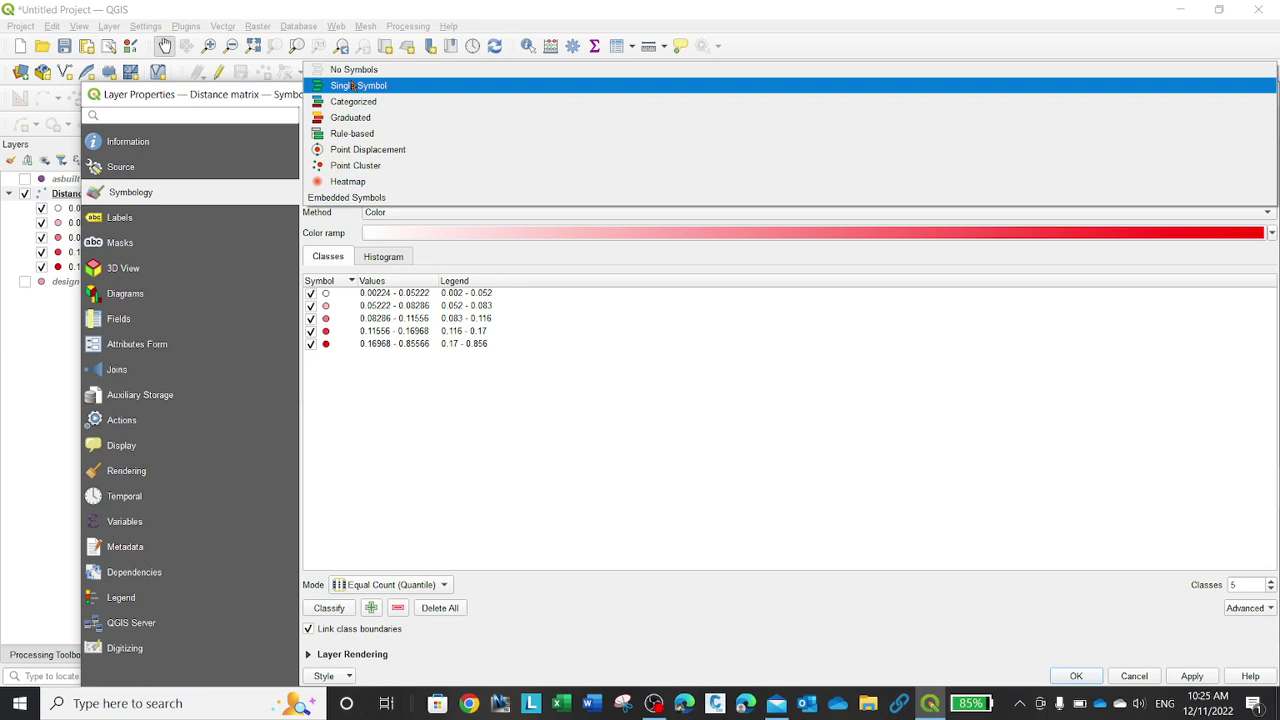
left_click(376, 117)
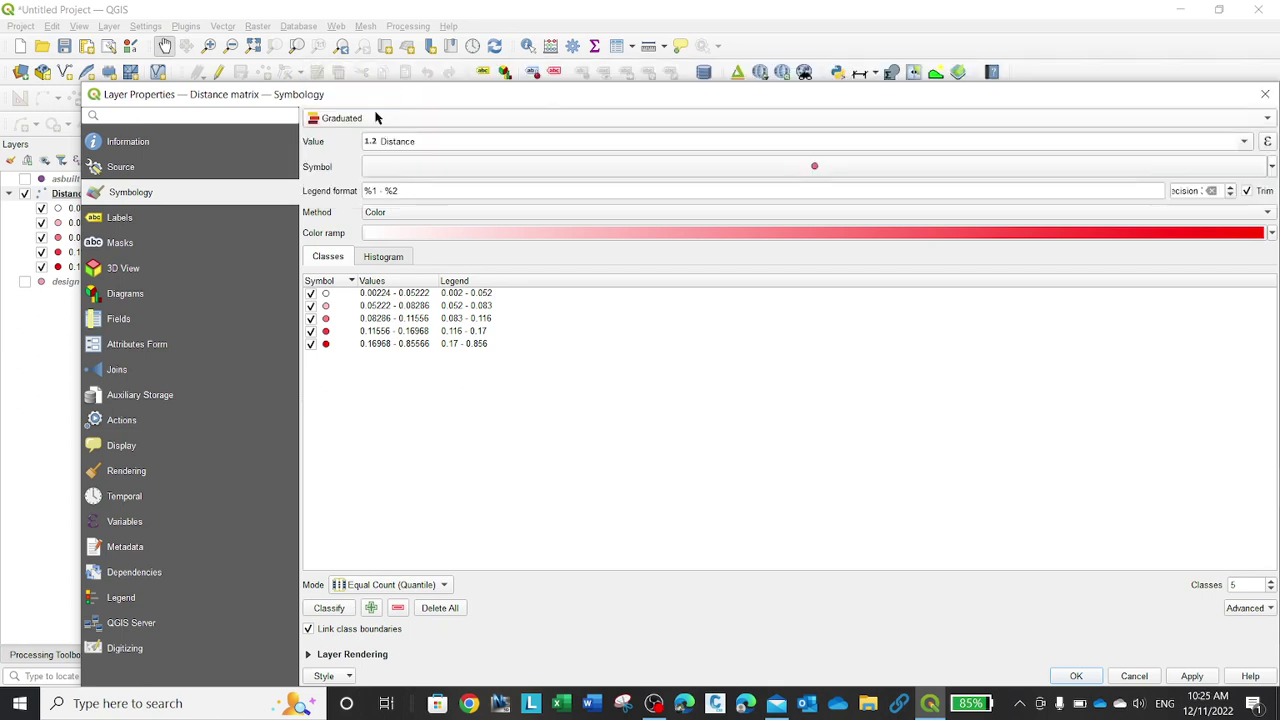
right_click(337, 299)
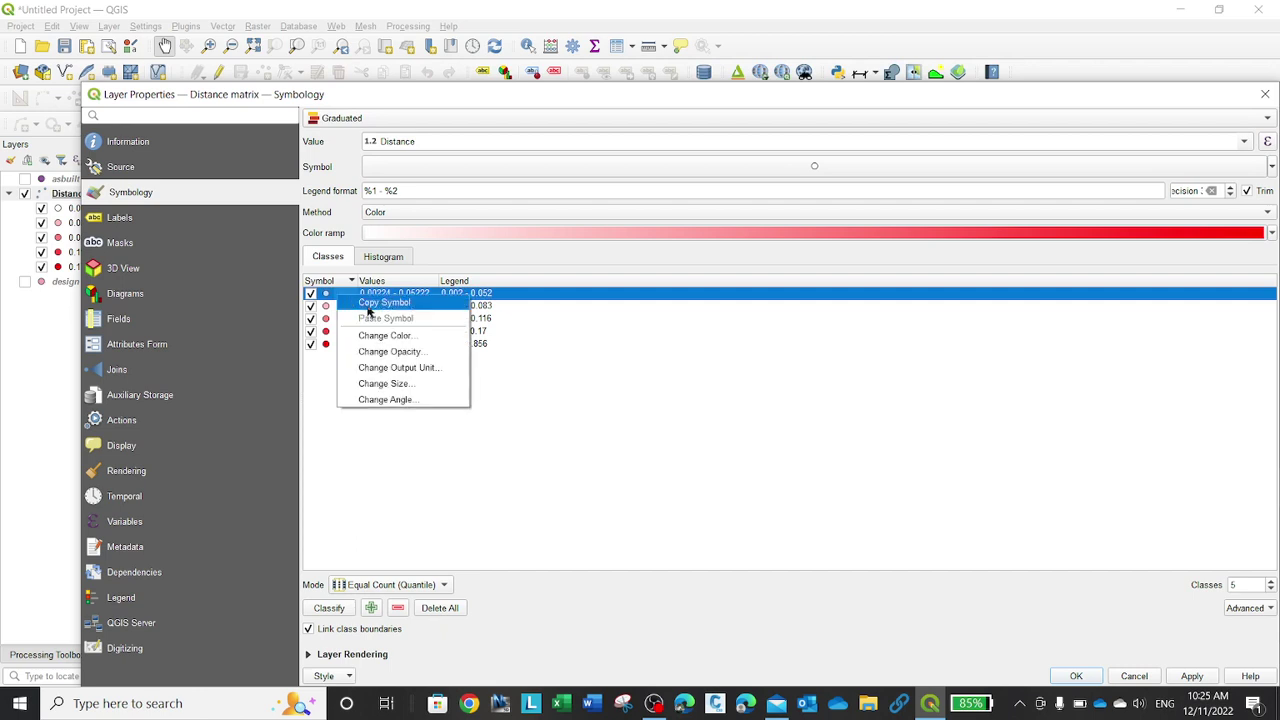
left_click(683, 416)
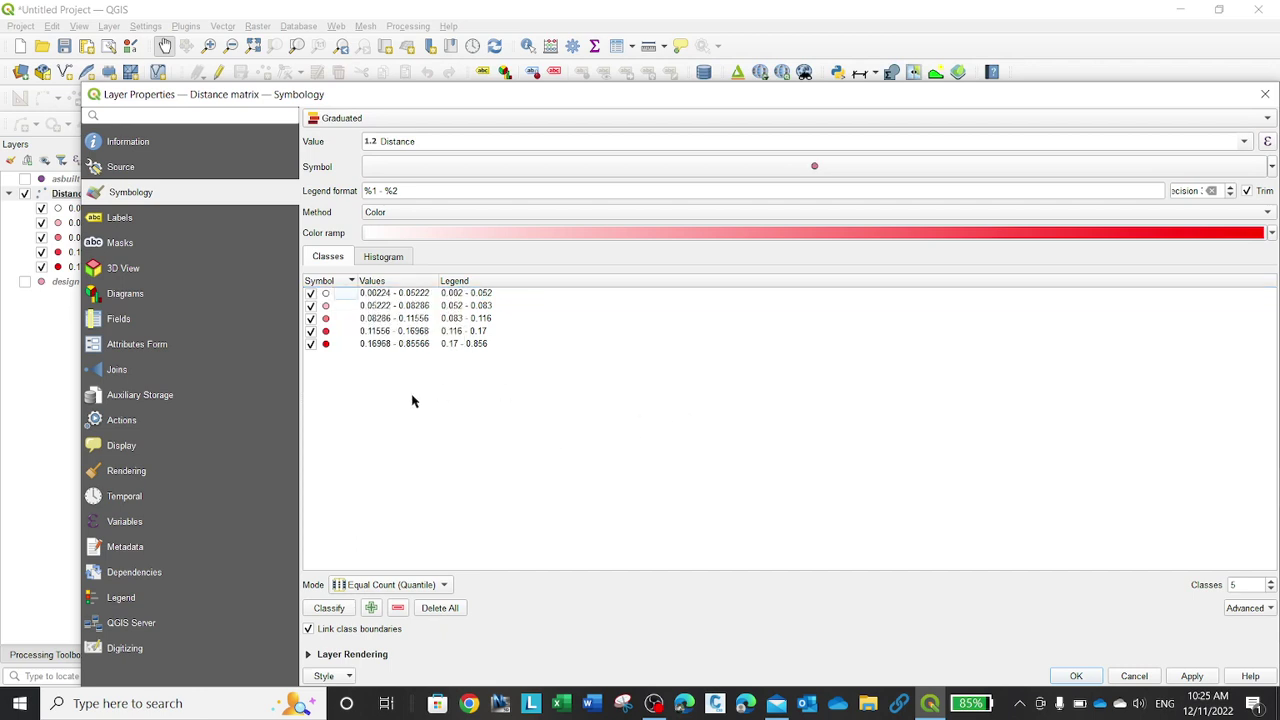
Select all five Distance classes and override their symbol size with the Distance field
left_click(344, 298)
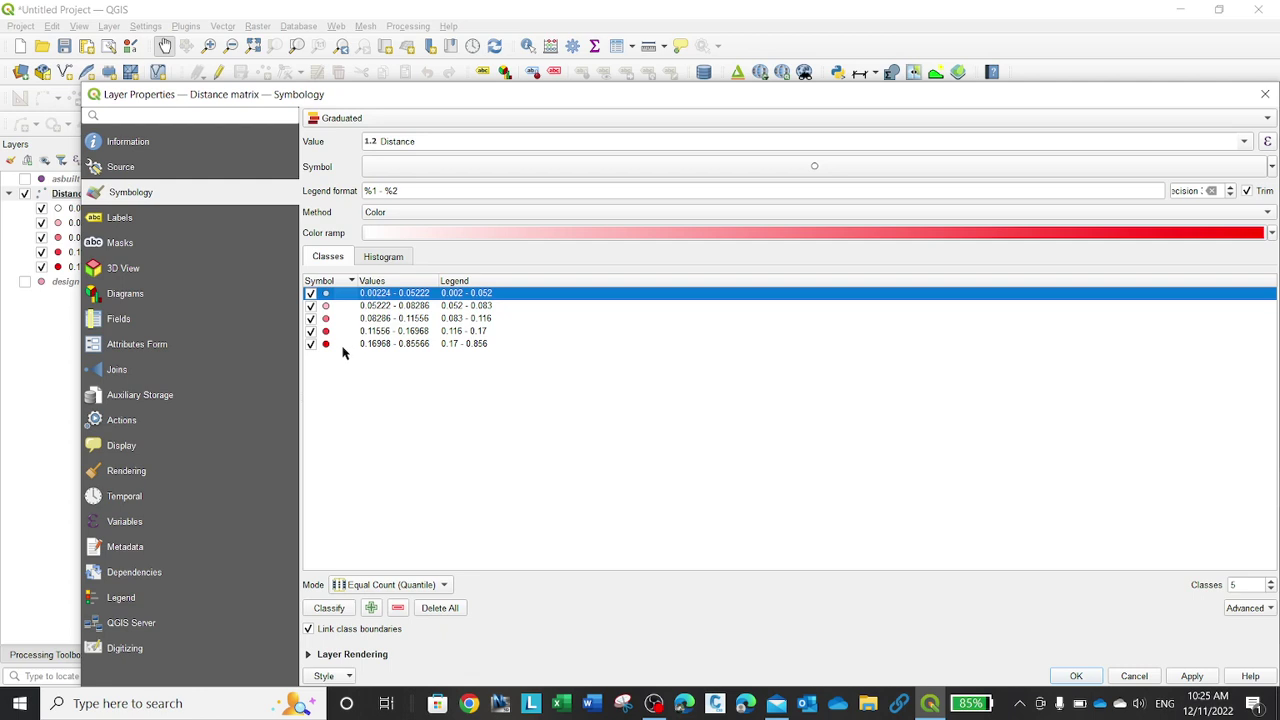
left_click(345, 346, "shift")
right_click(345, 347)
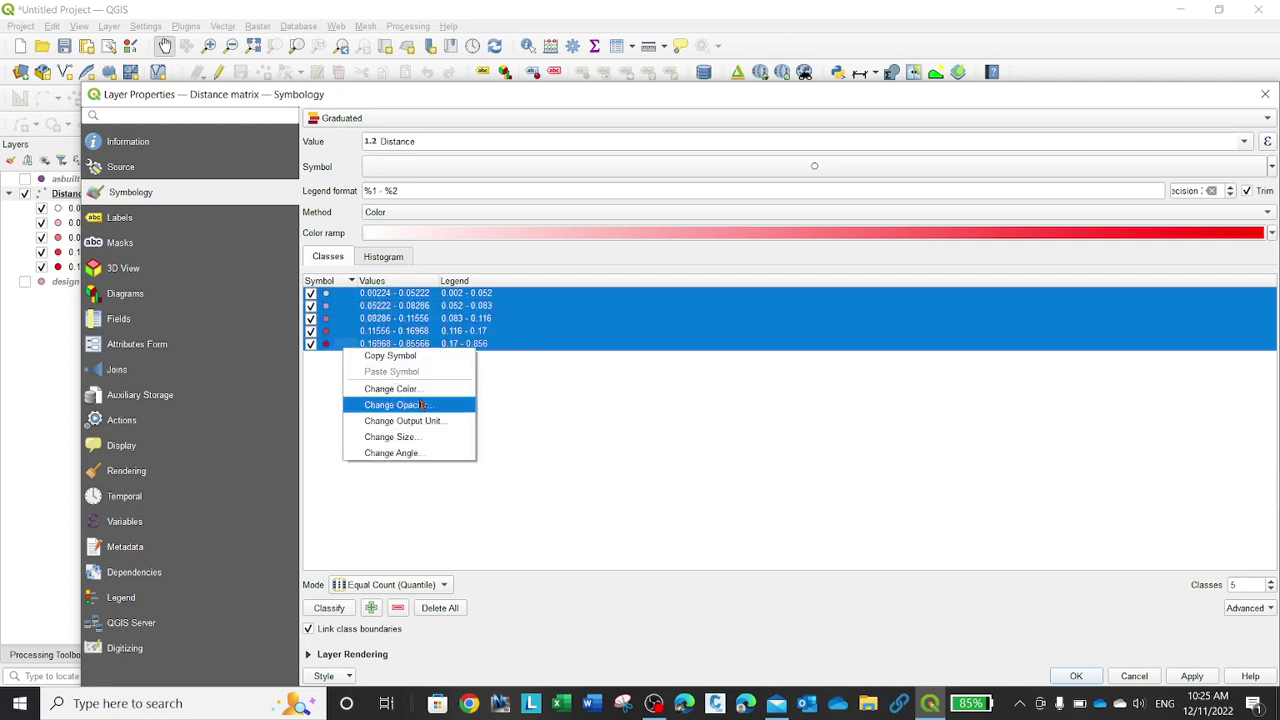
left_click(395, 436)
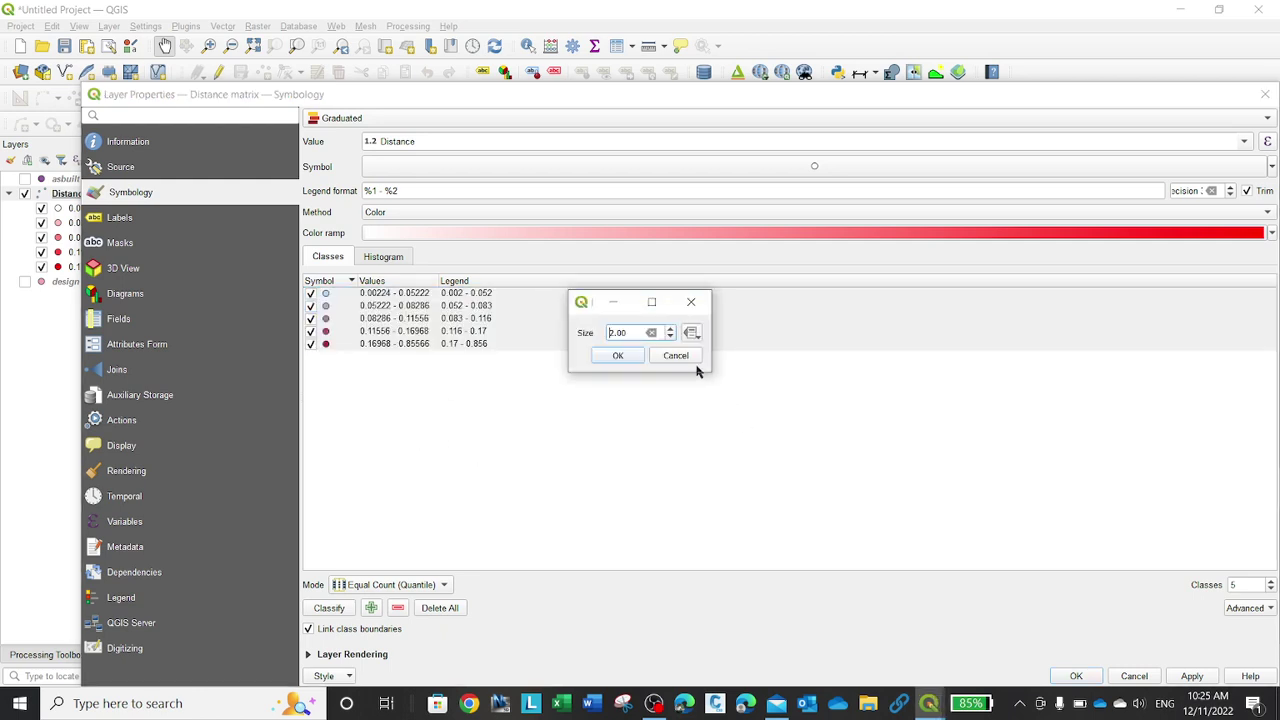
left_click(693, 334)
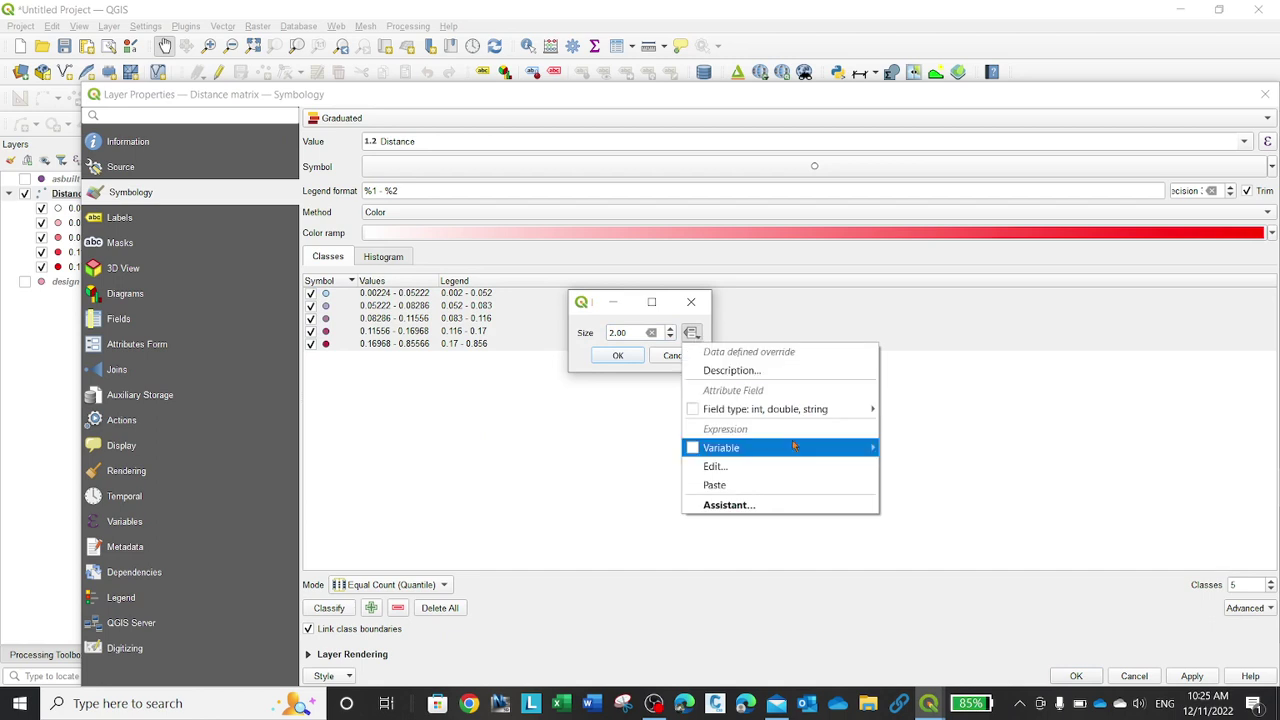
mouse_move(808, 417)
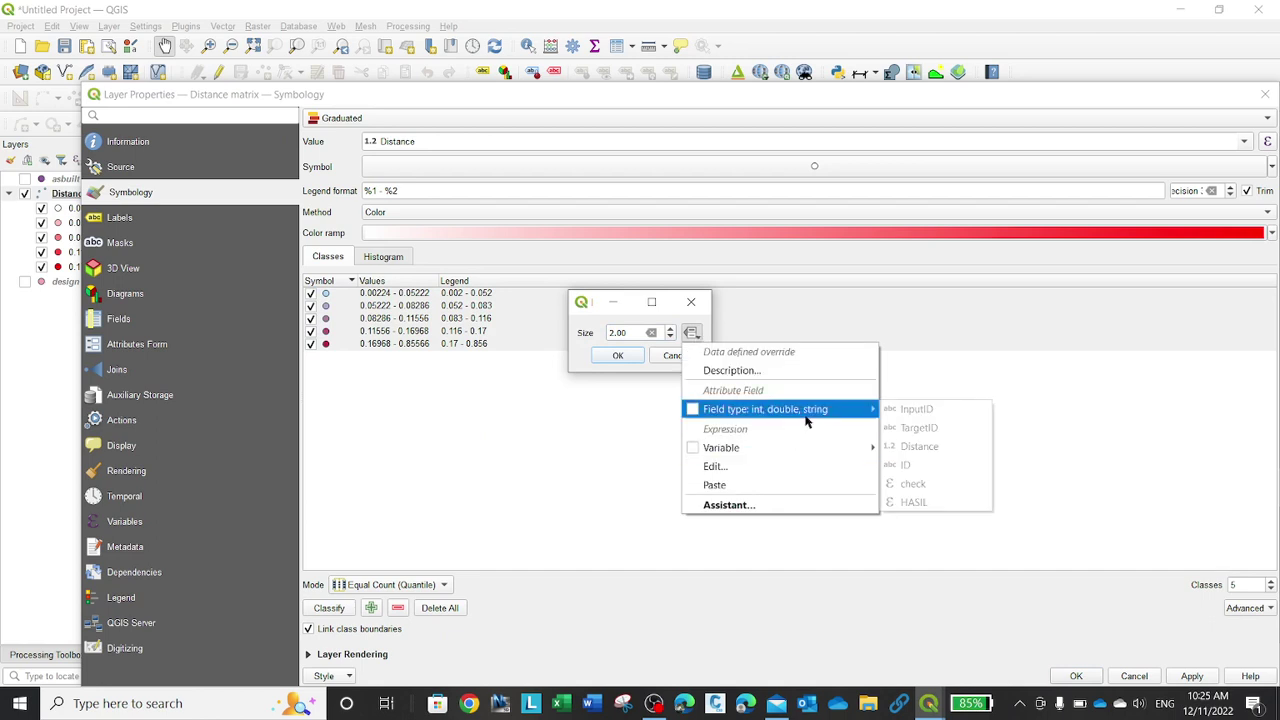
left_click(944, 446)
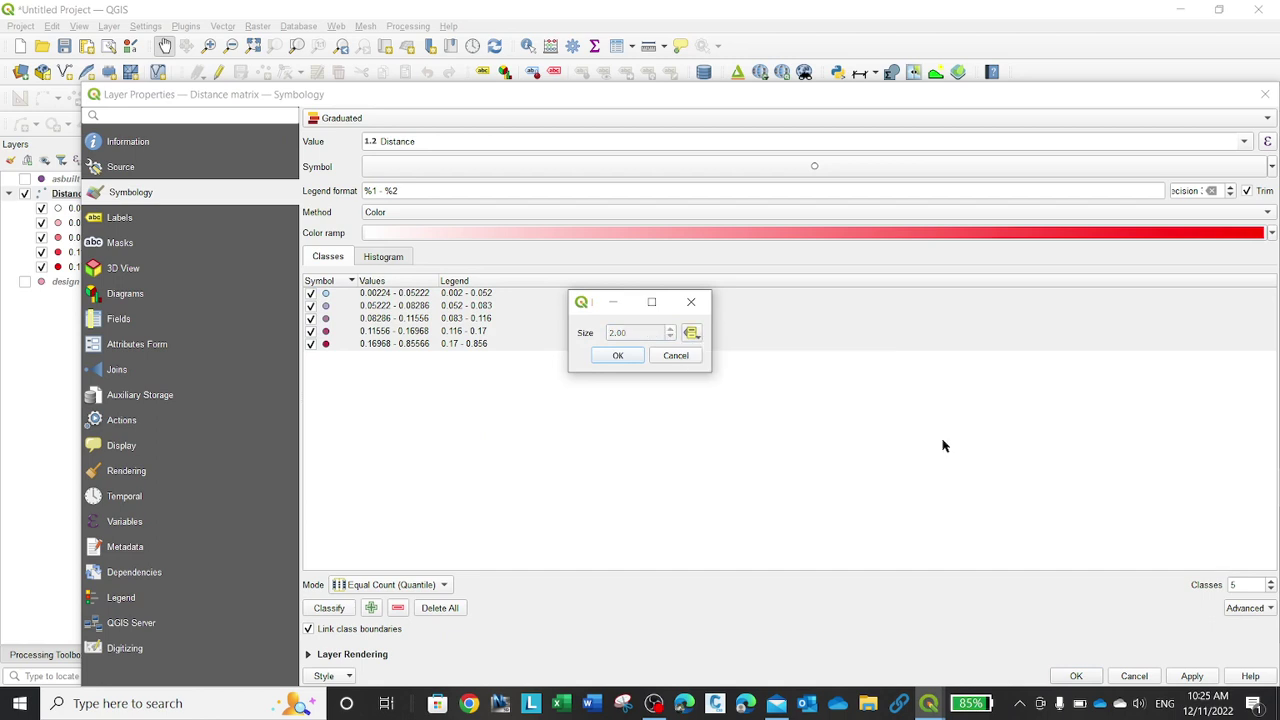
Set the size override expression of the selected classes to "Distance"*10 and apply the symbology to the layer
left_click(691, 336)
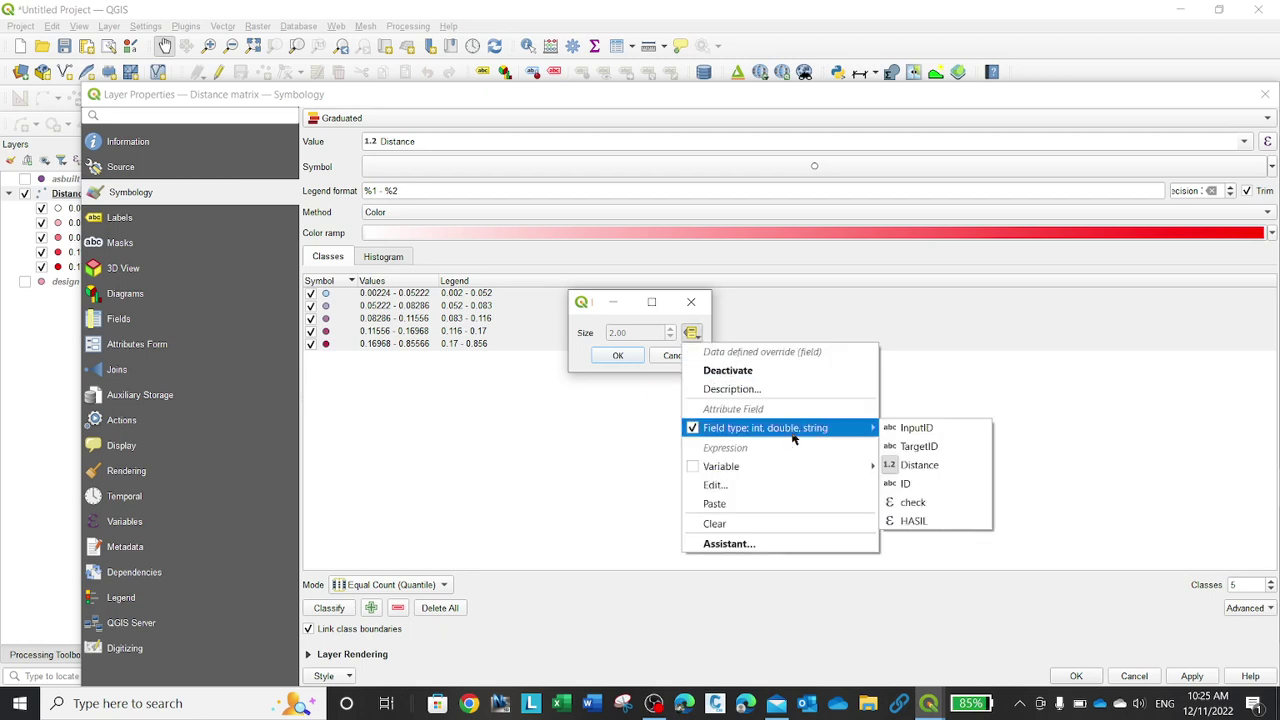
left_click(797, 487)
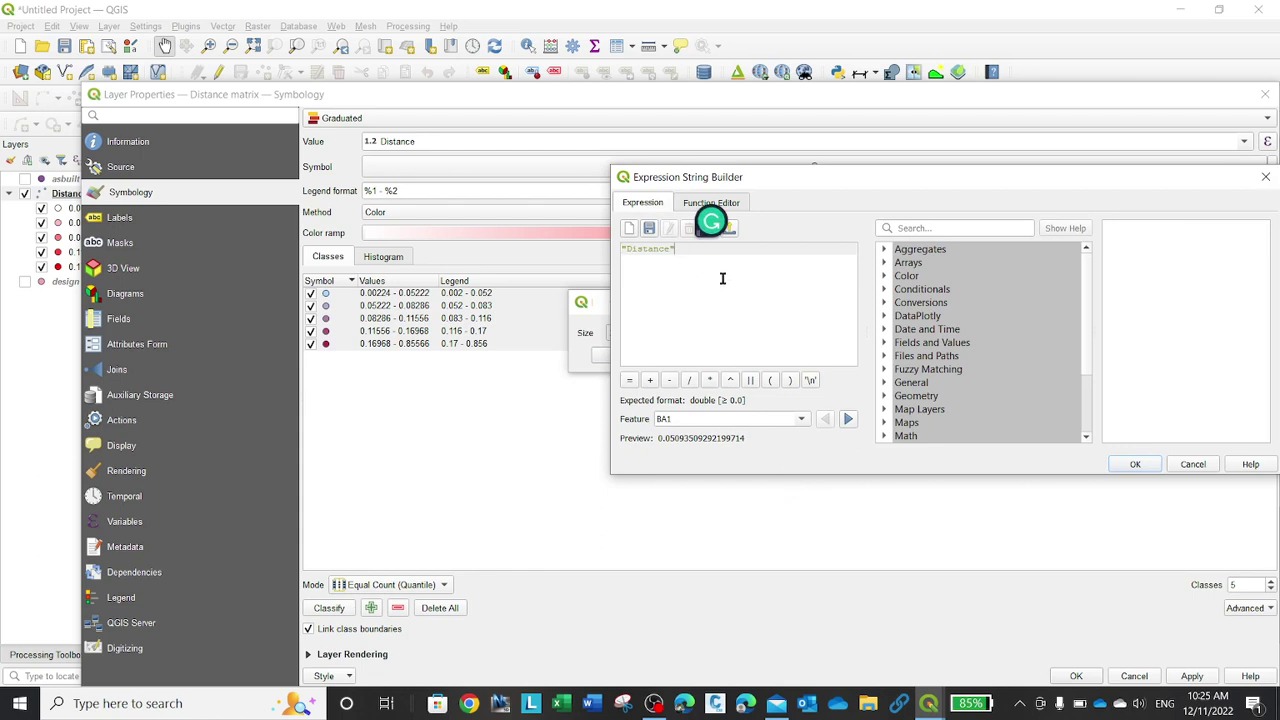
type("*")
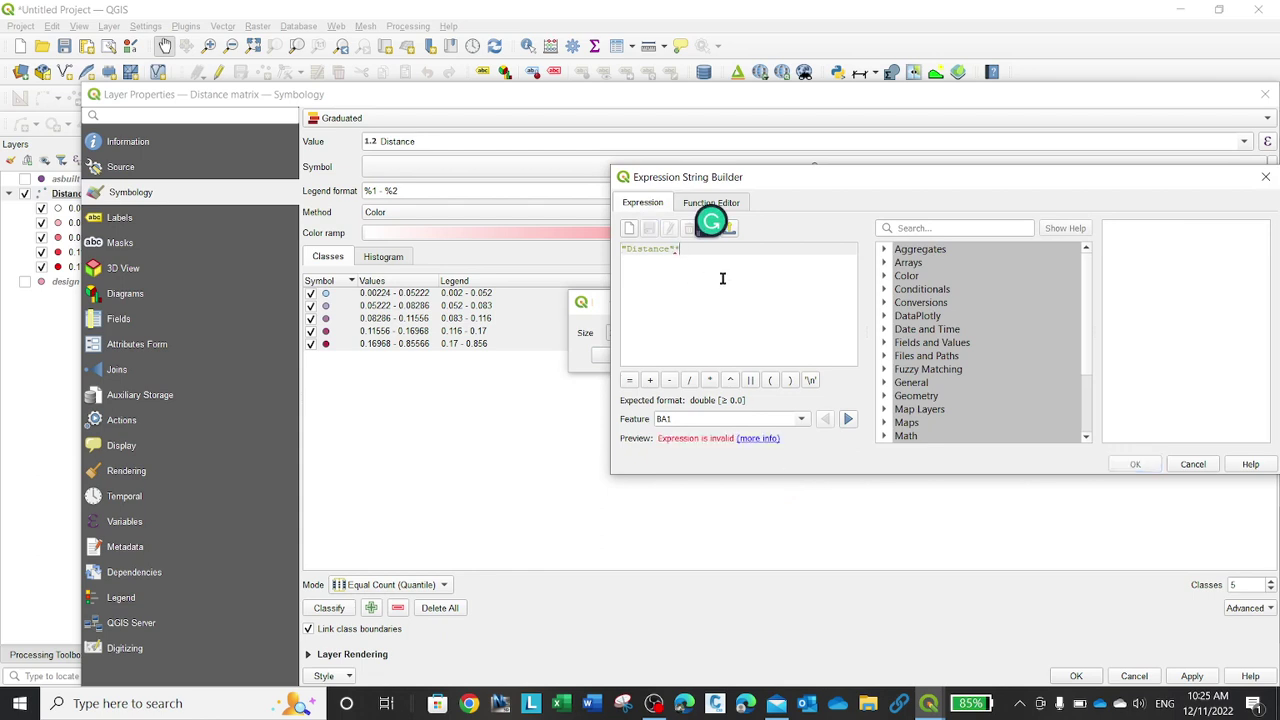
type("1")
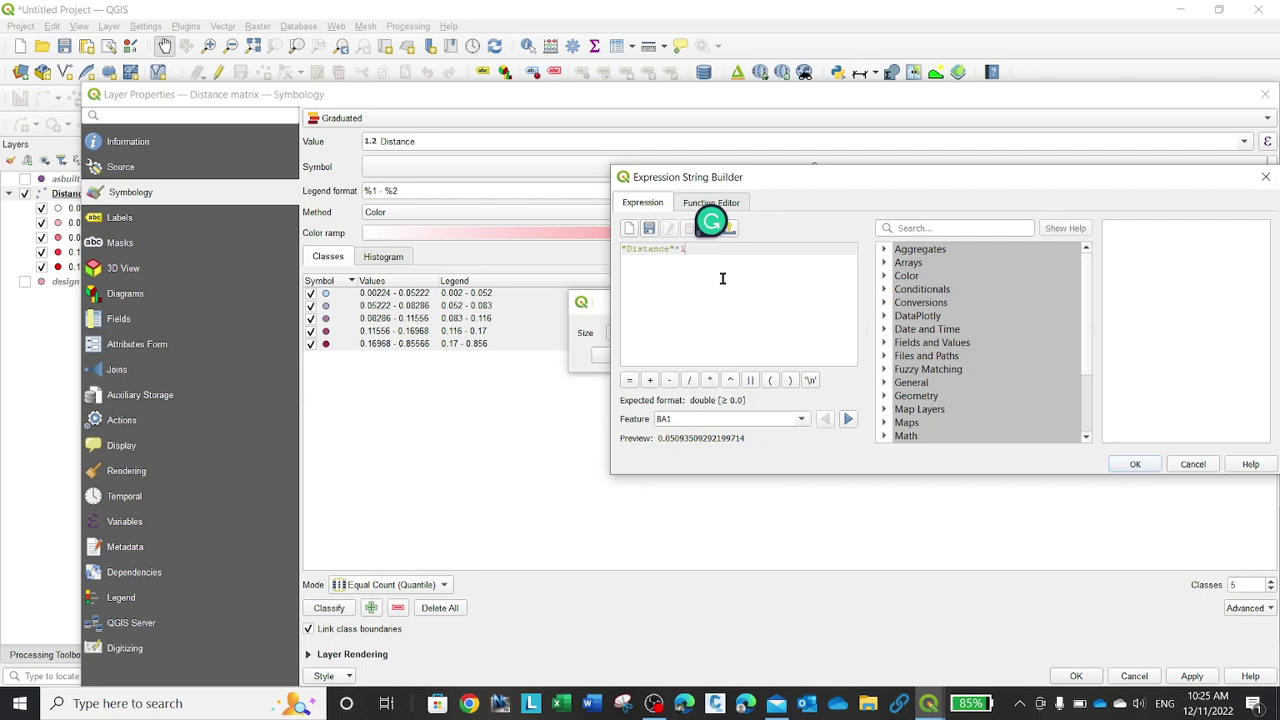
type("00")
key("BackSpace")
left_click(1140, 465)
left_click(617, 356)
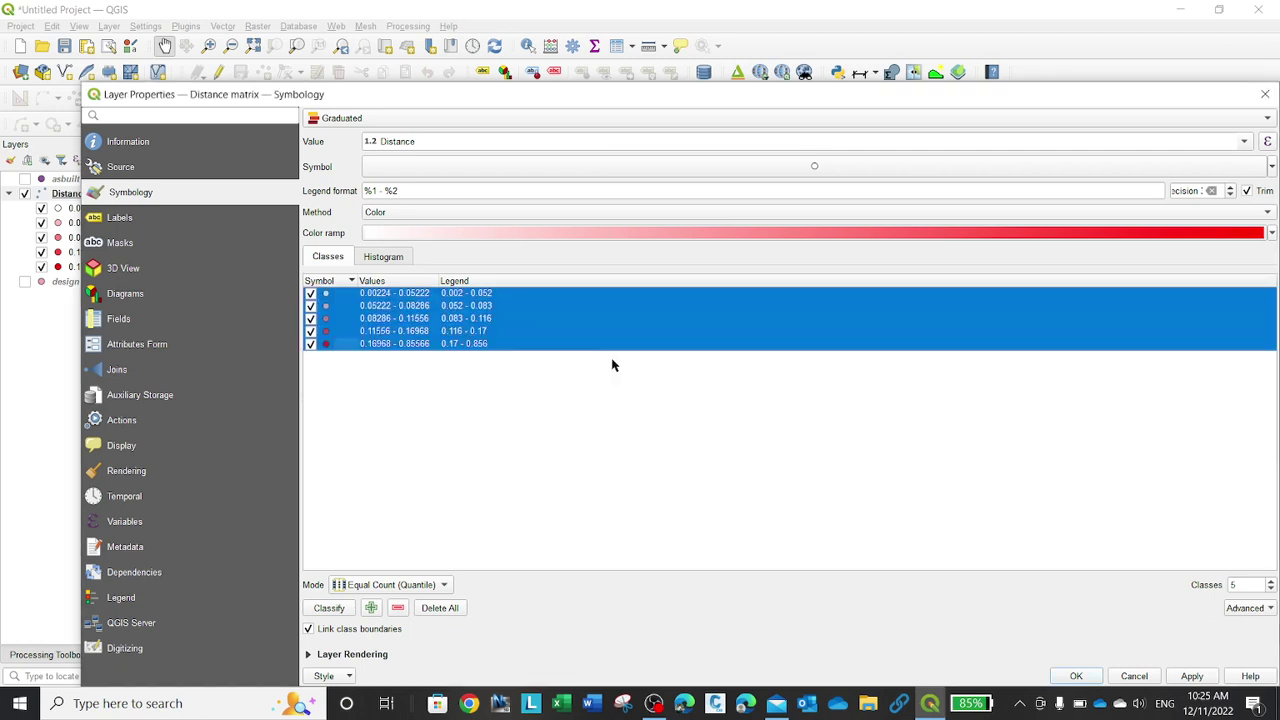
left_click(1193, 676)
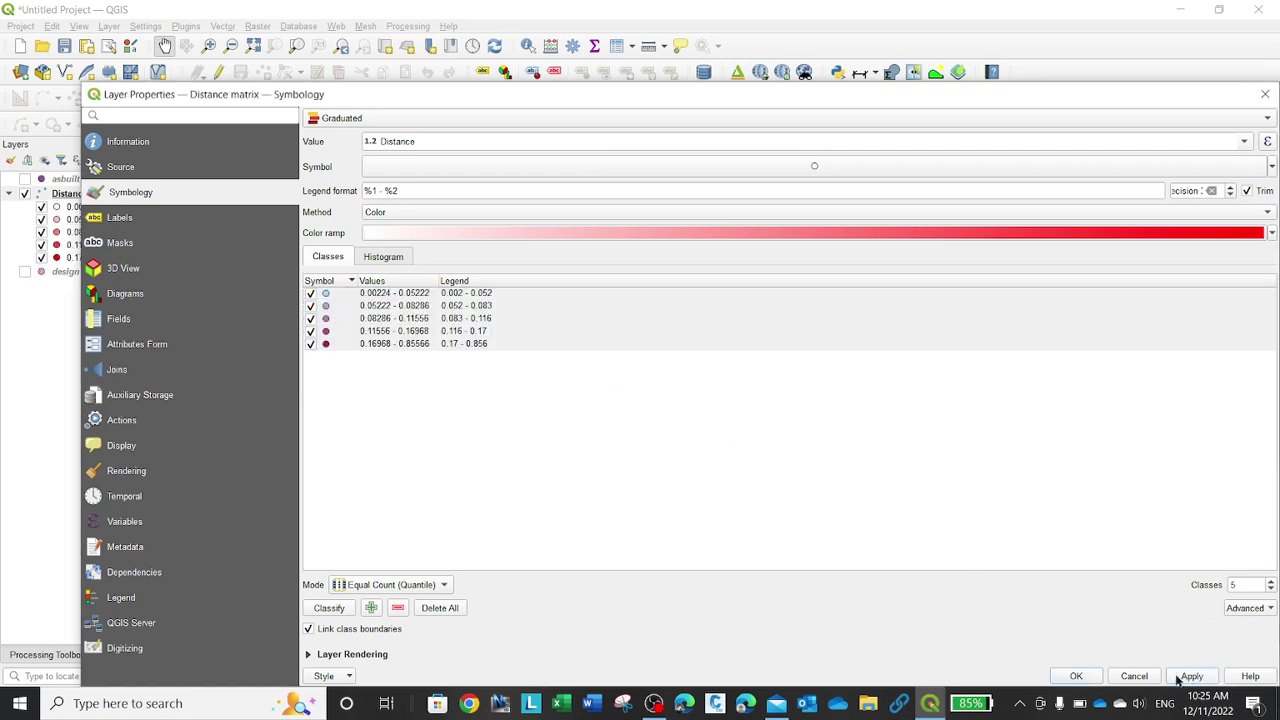
left_click(1074, 676)
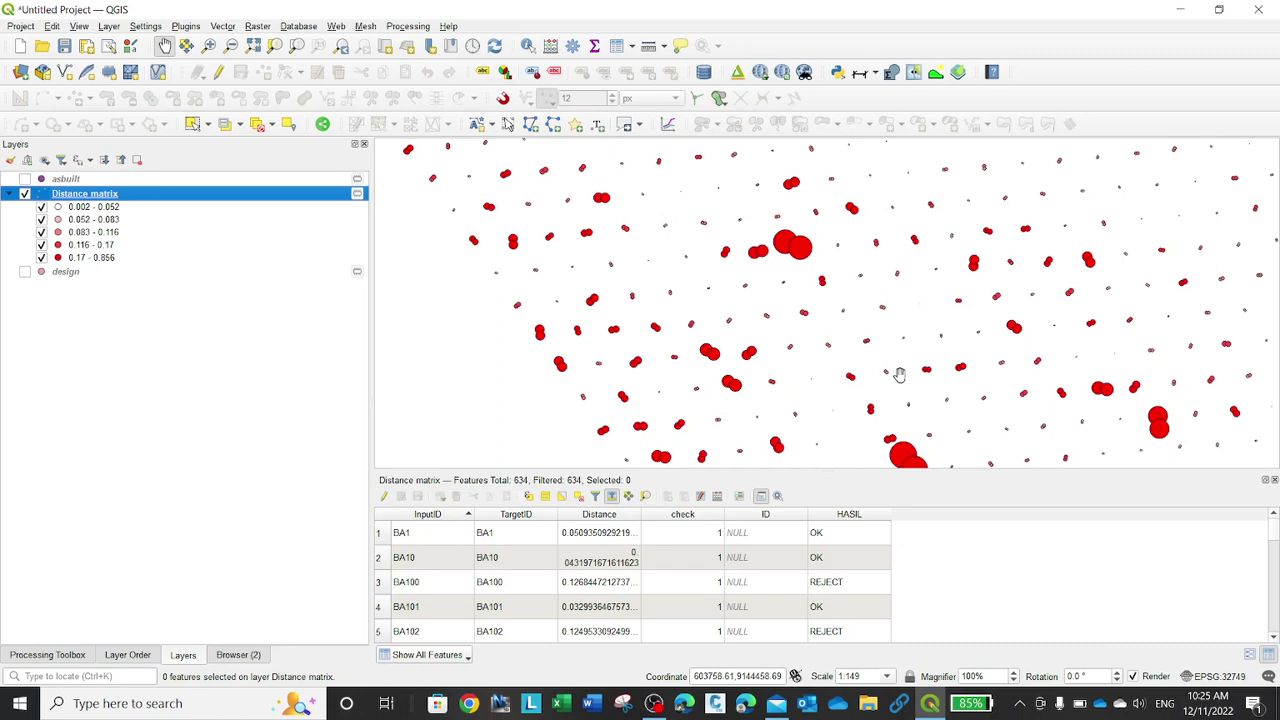
scroll(883, 282, "down", 1)
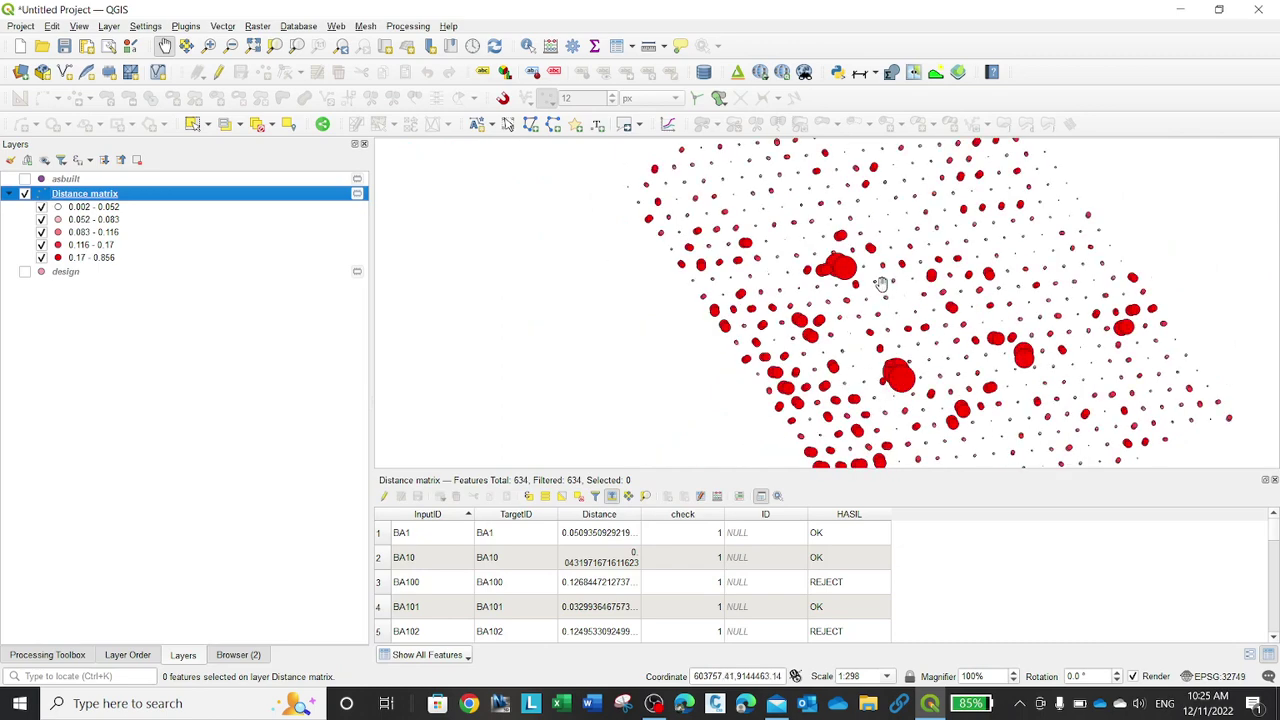
Examine the size-scaled Distance matrix symbols across the pile layout, both overall and close up
scroll(895, 305, "up", 1)
scroll(890, 300, "down", 1)
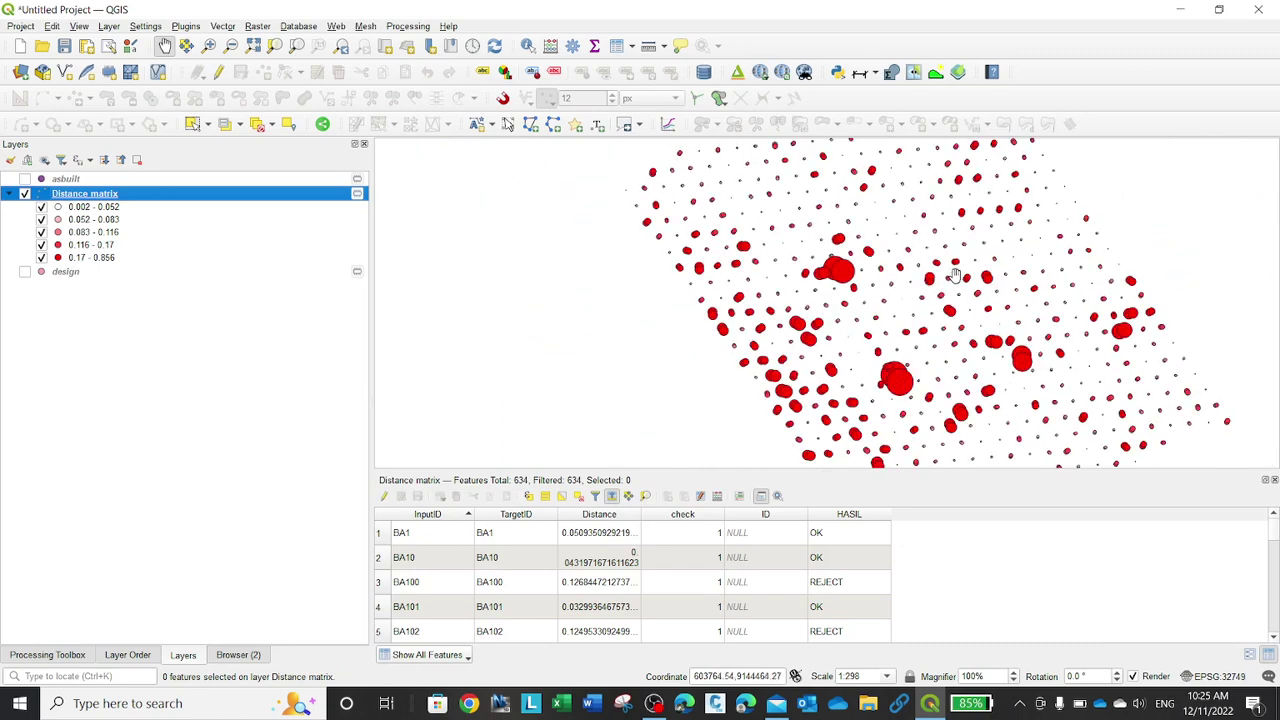
scroll(802, 302, "up", 1)
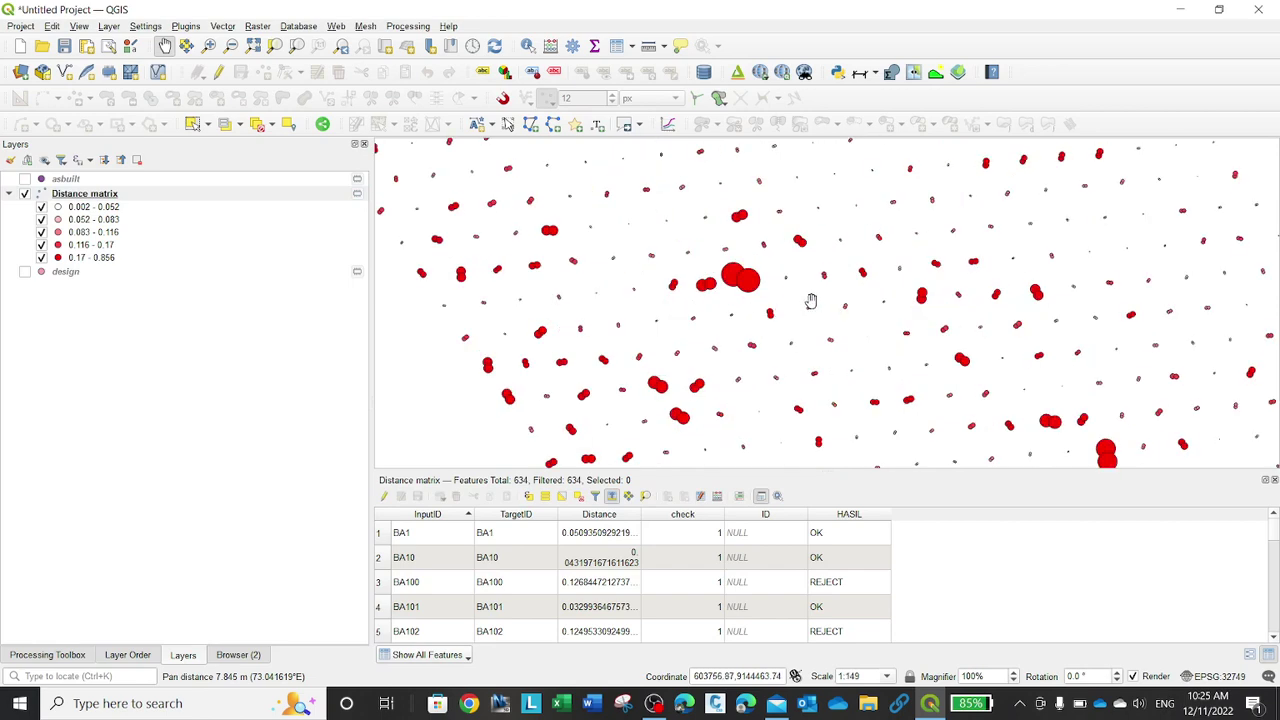
scroll(856, 295, "down", 1)
left_click_drag(1018, 310, 923, 263)
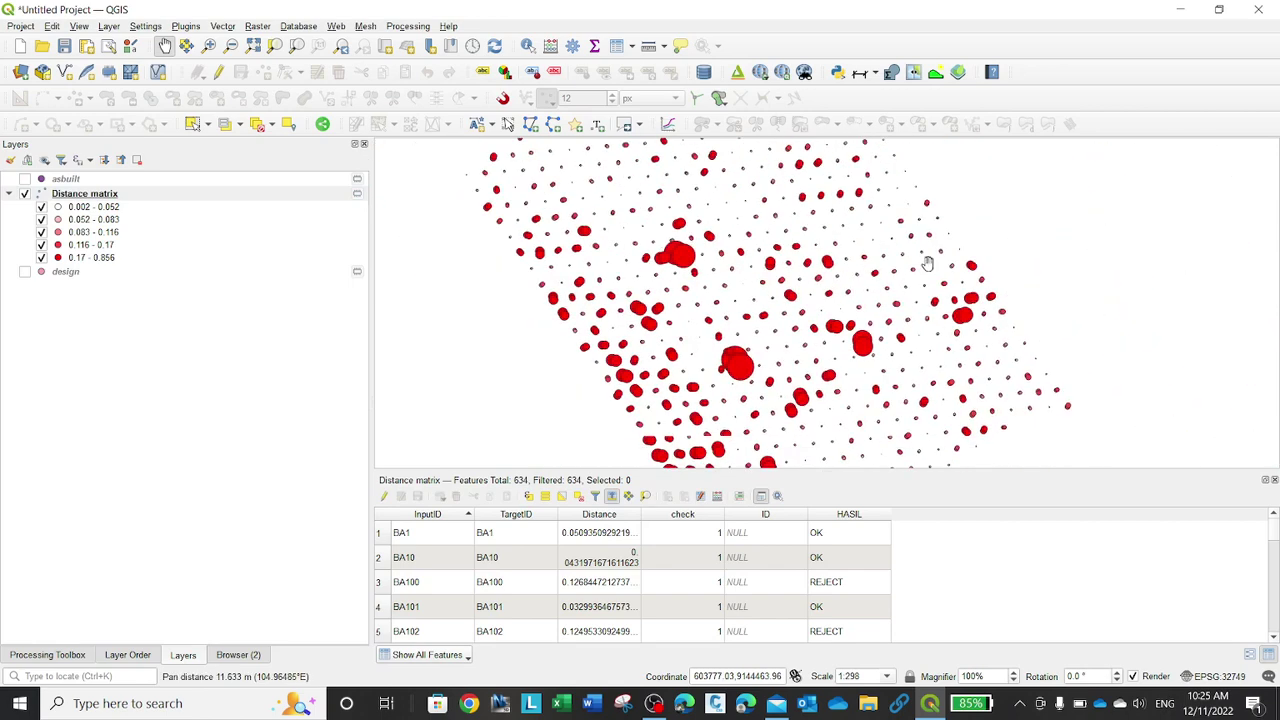
scroll(586, 400, "up", 2)
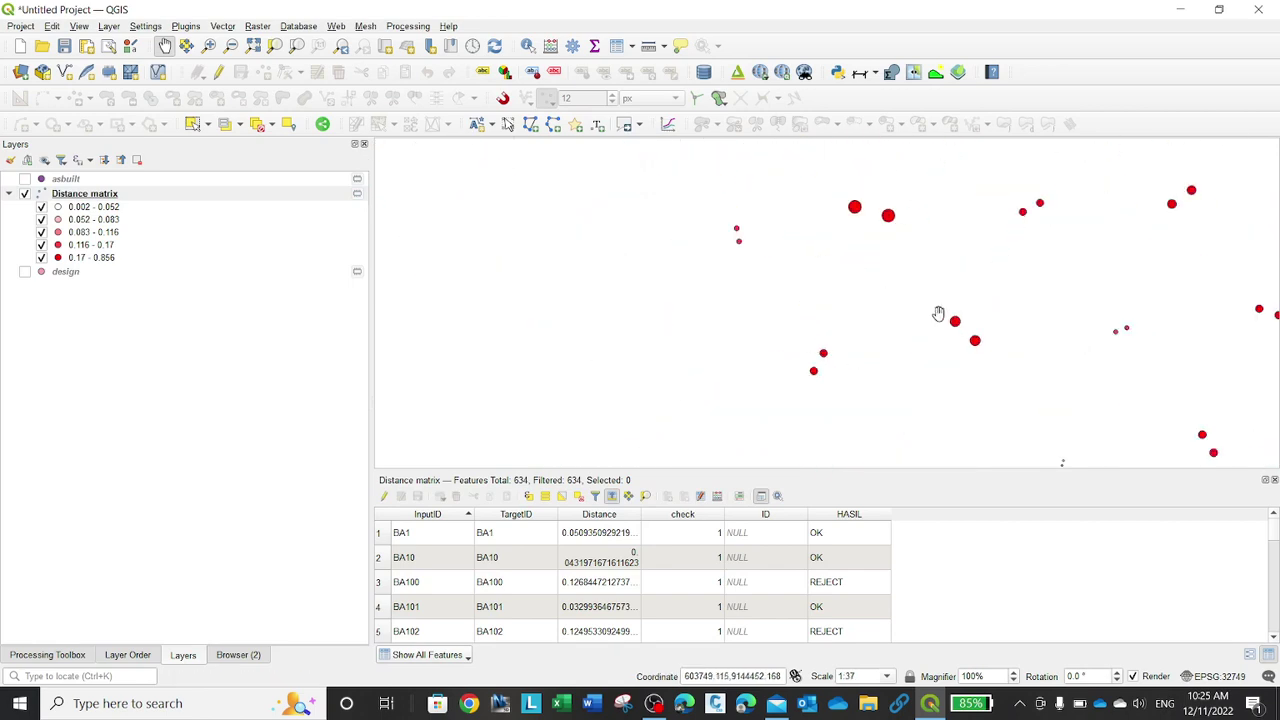
left_click_drag(940, 314, 797, 349)
left_click_drag(879, 264, 817, 300)
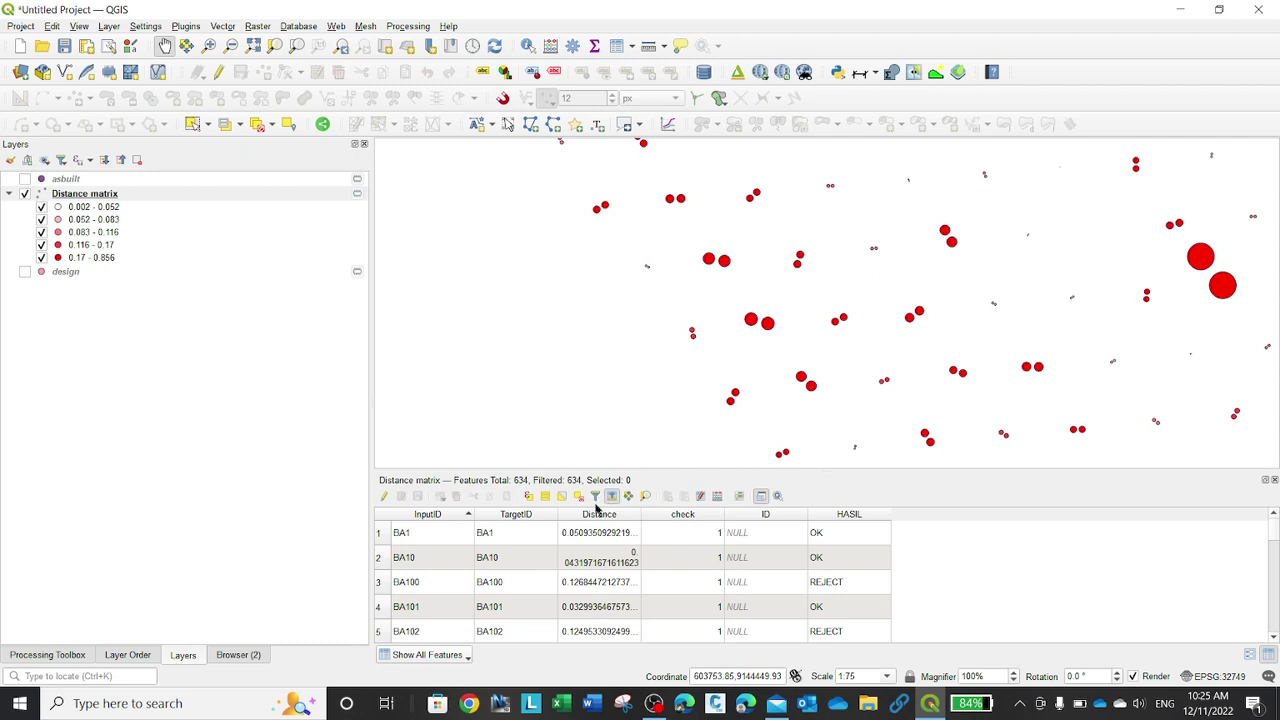
left_click(528, 496)
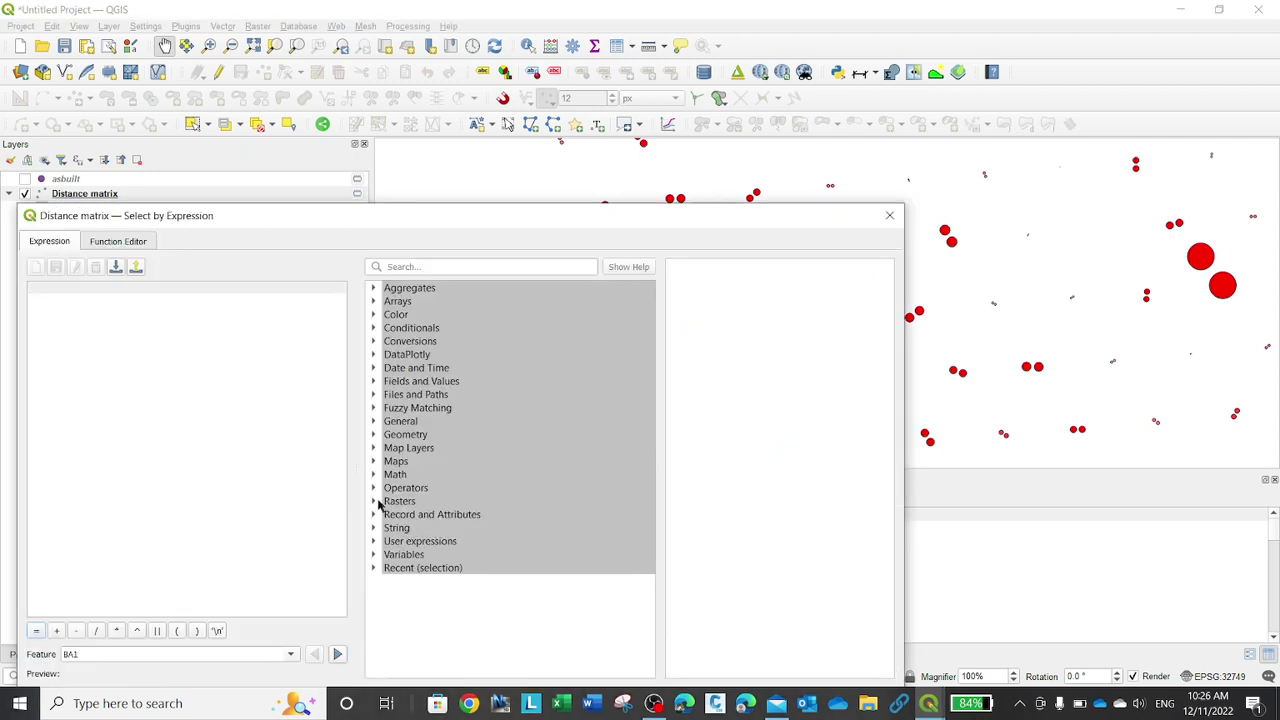
left_click(375, 382)
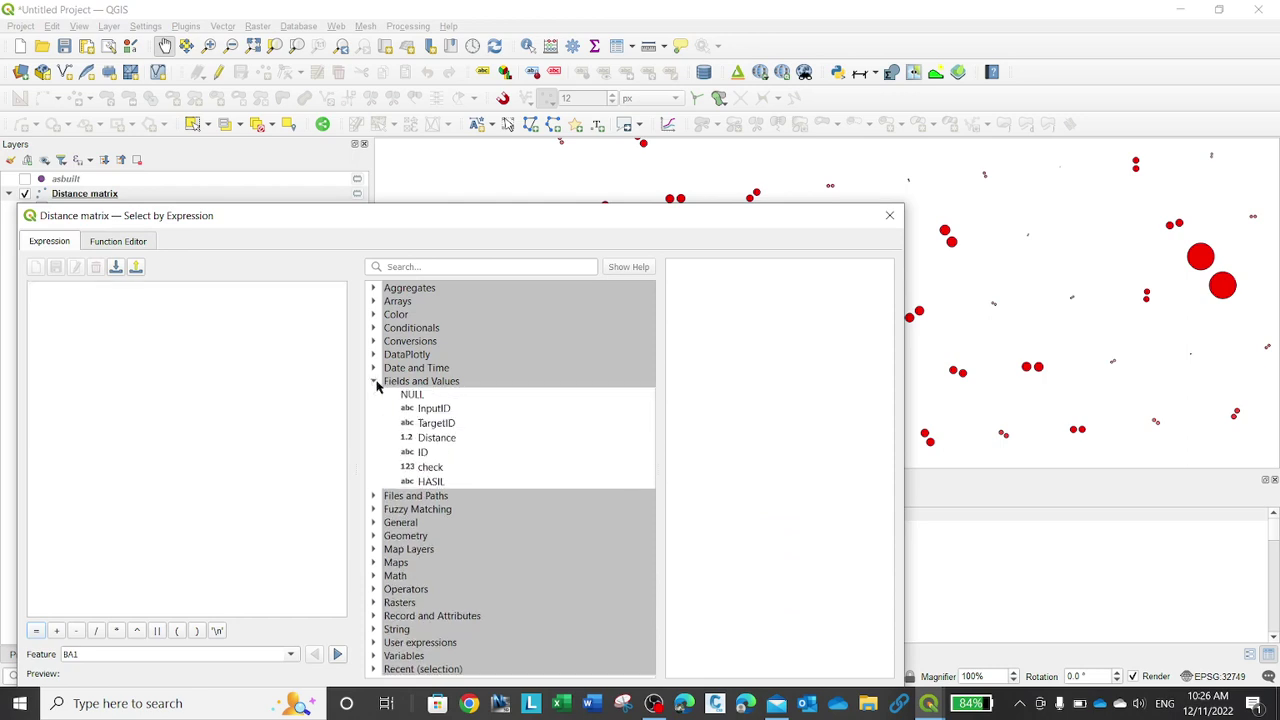
double_click(440, 442)
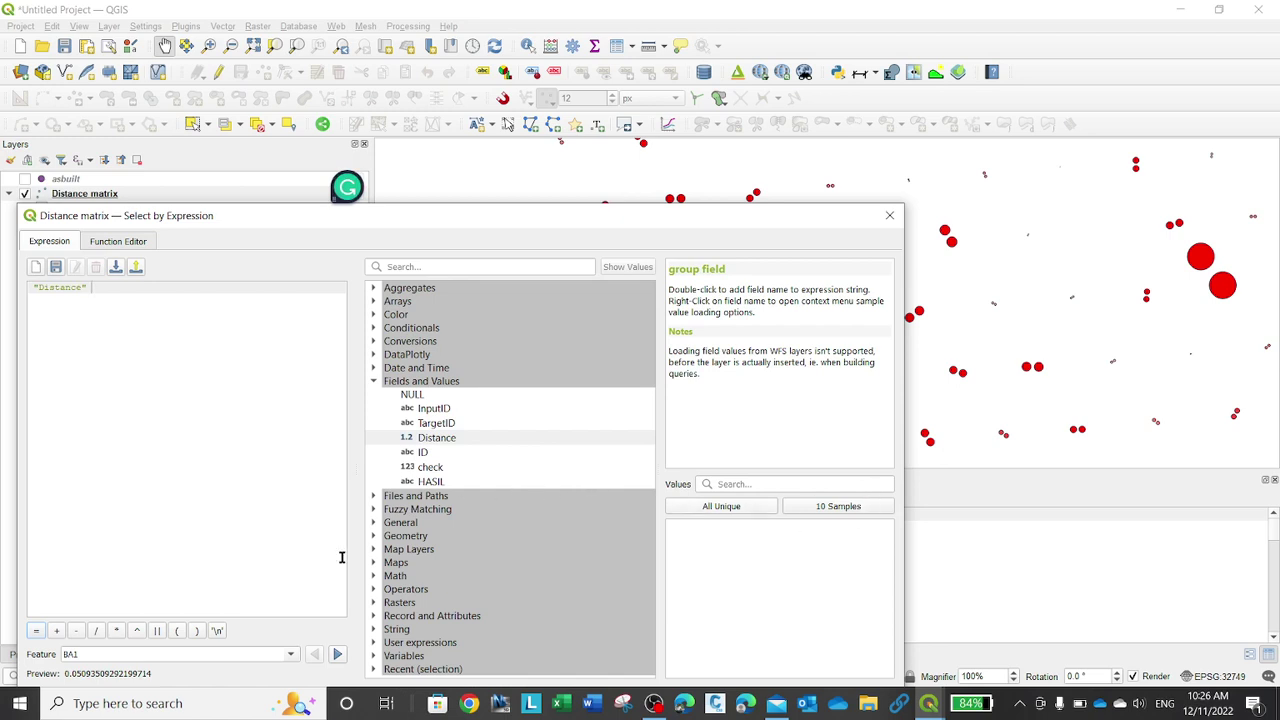
left_click(889, 215)
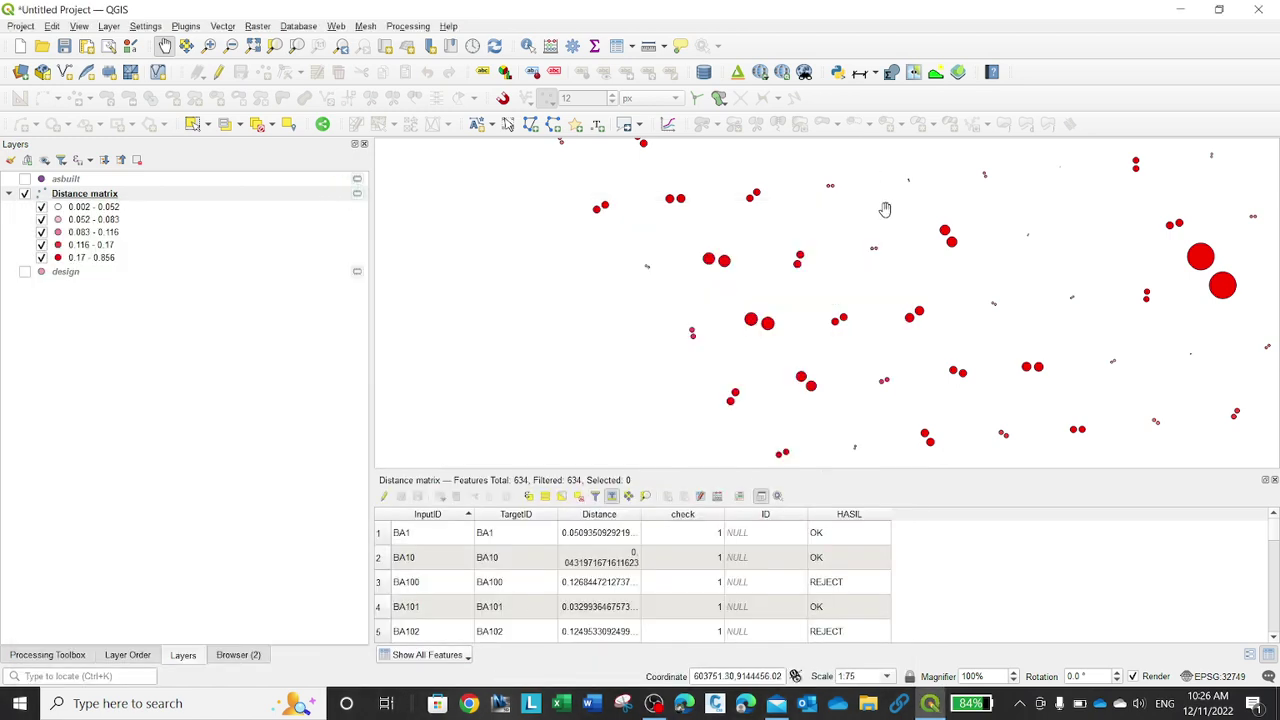
Select the Distance matrix features that match the expression "HASIL" = 'REJECT'
left_click(528, 497)
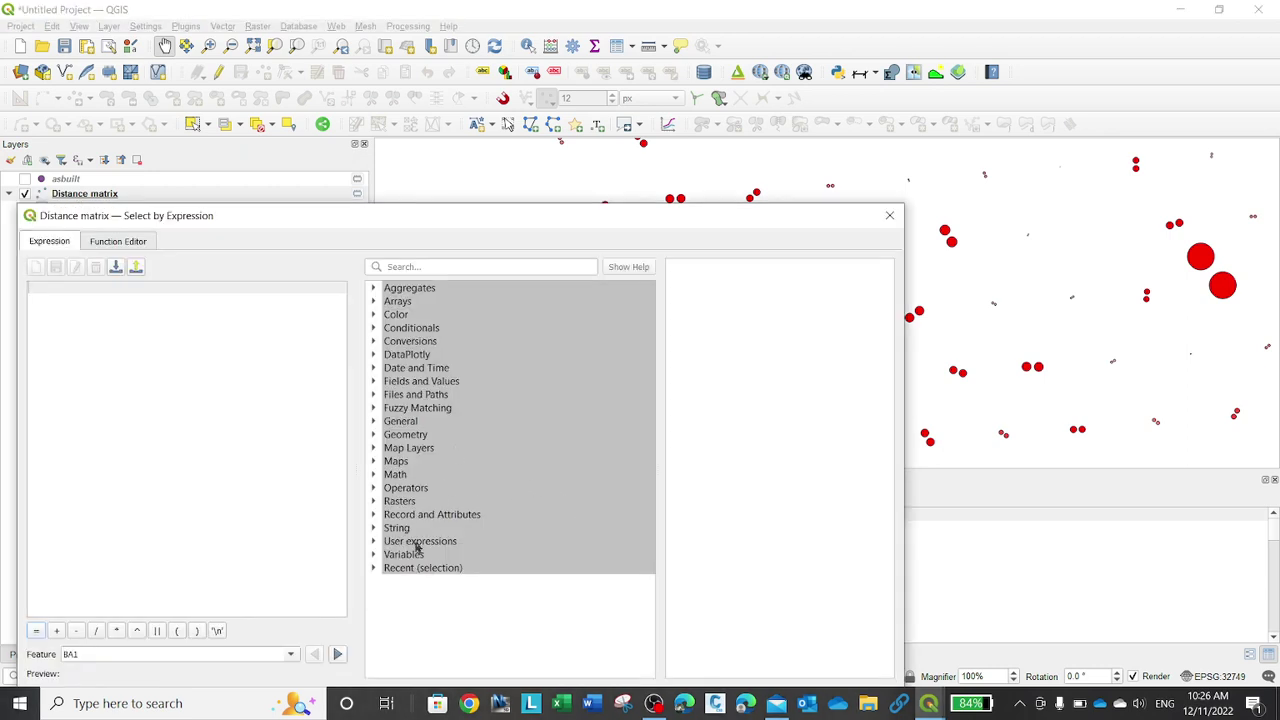
left_click(389, 385)
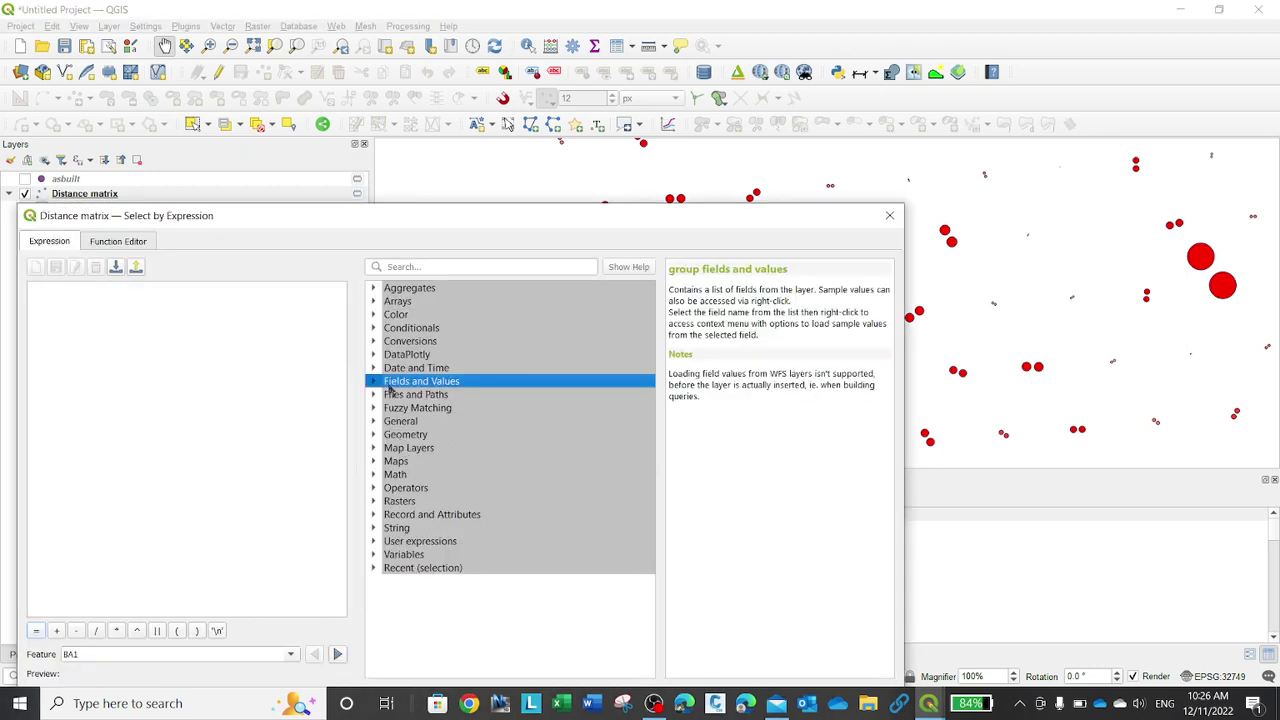
double_click(389, 386)
double_click(430, 482)
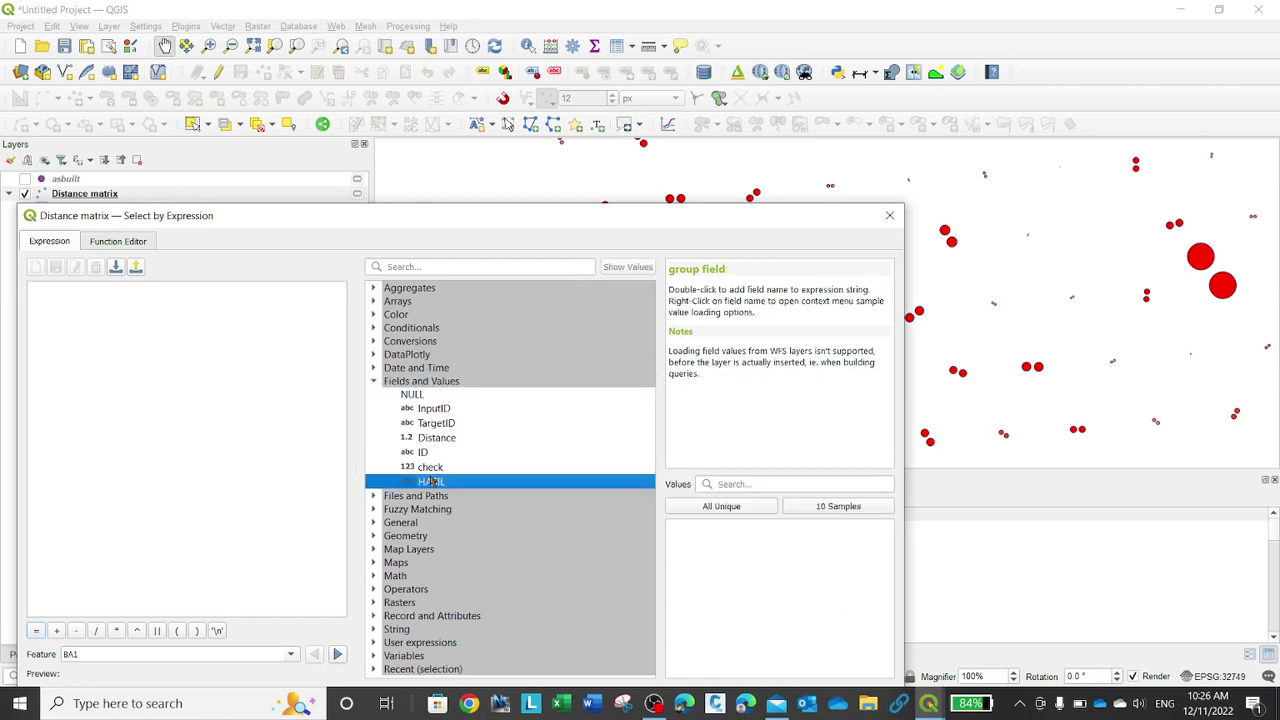
left_click(36, 630)
left_click(755, 507)
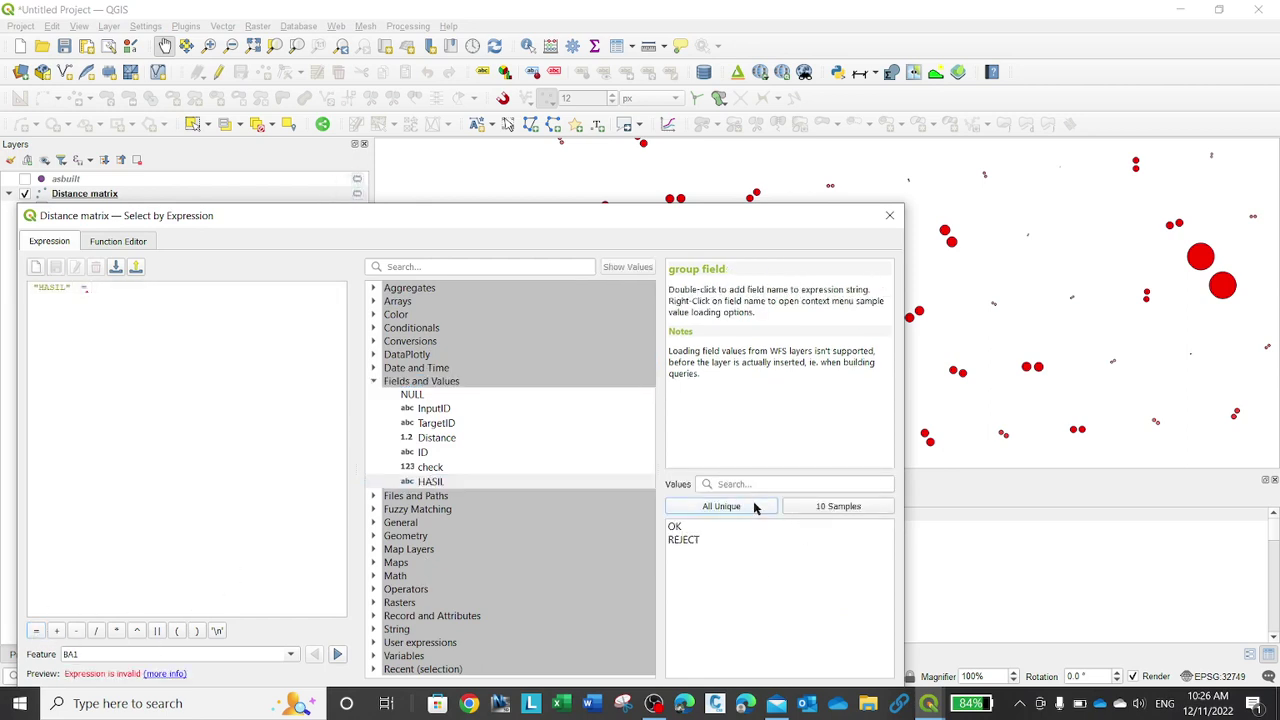
double_click(686, 541)
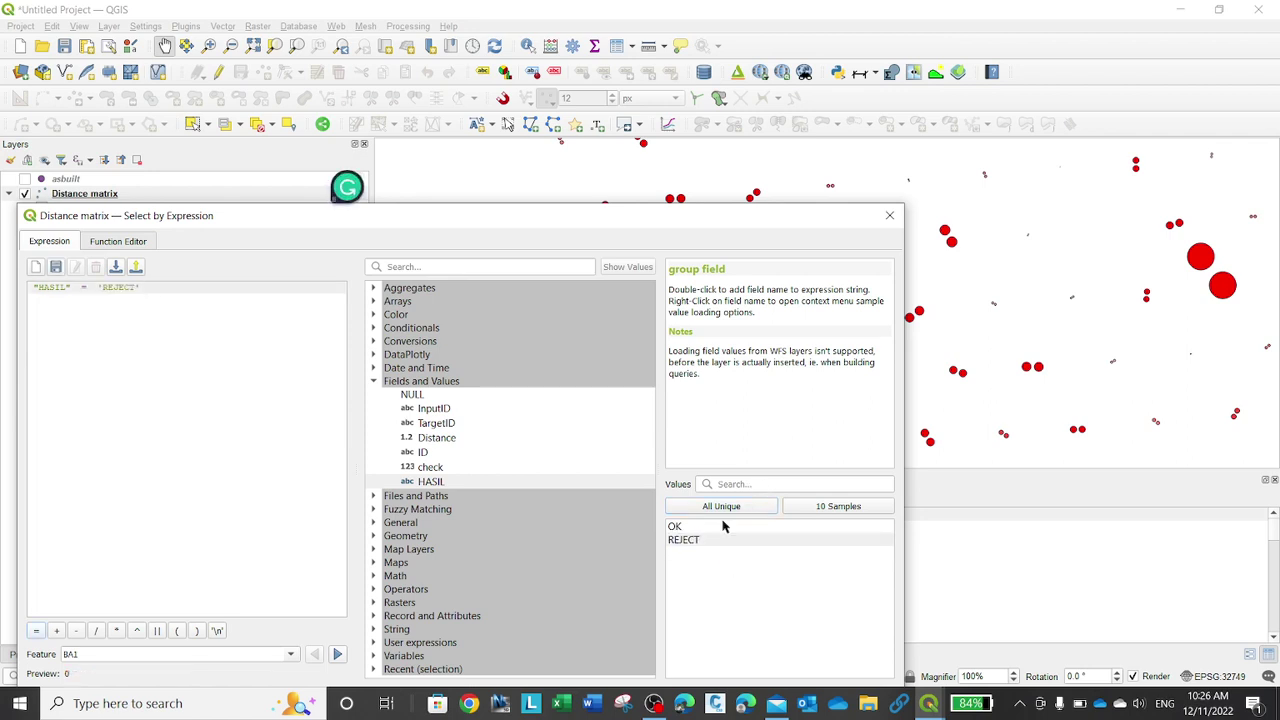
left_click_drag(650, 223, 708, 104)
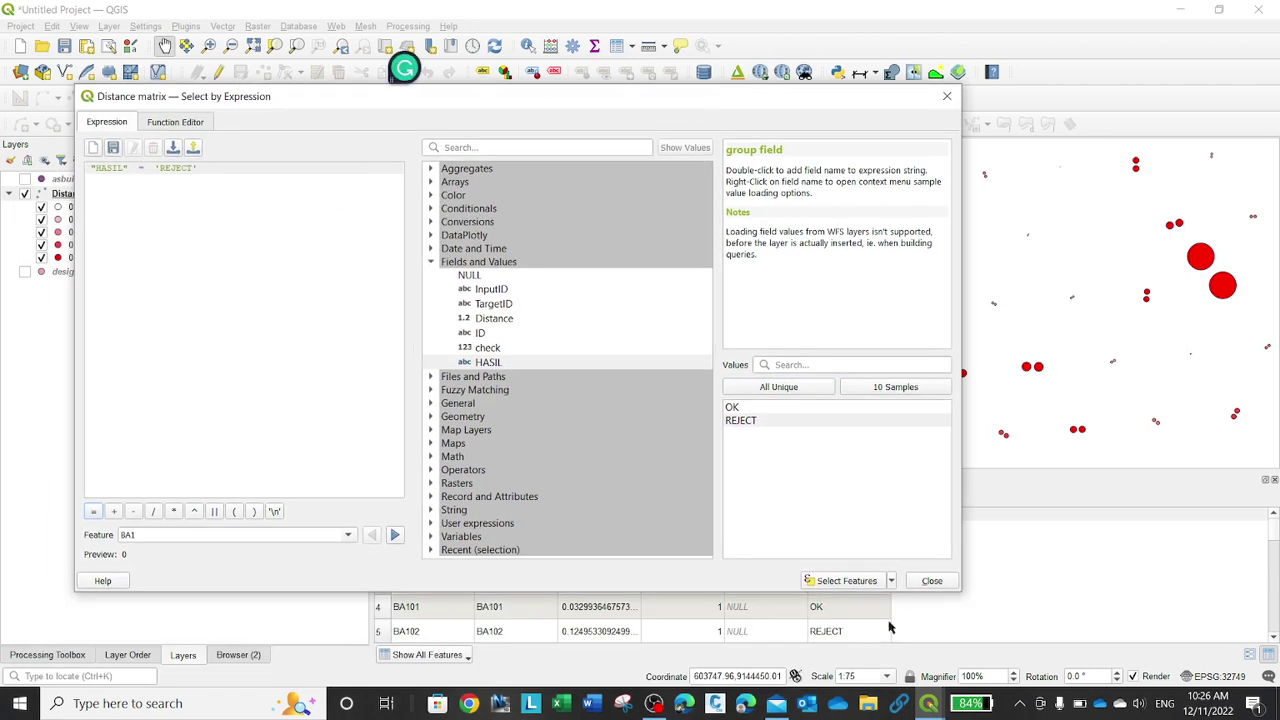
left_click(878, 586)
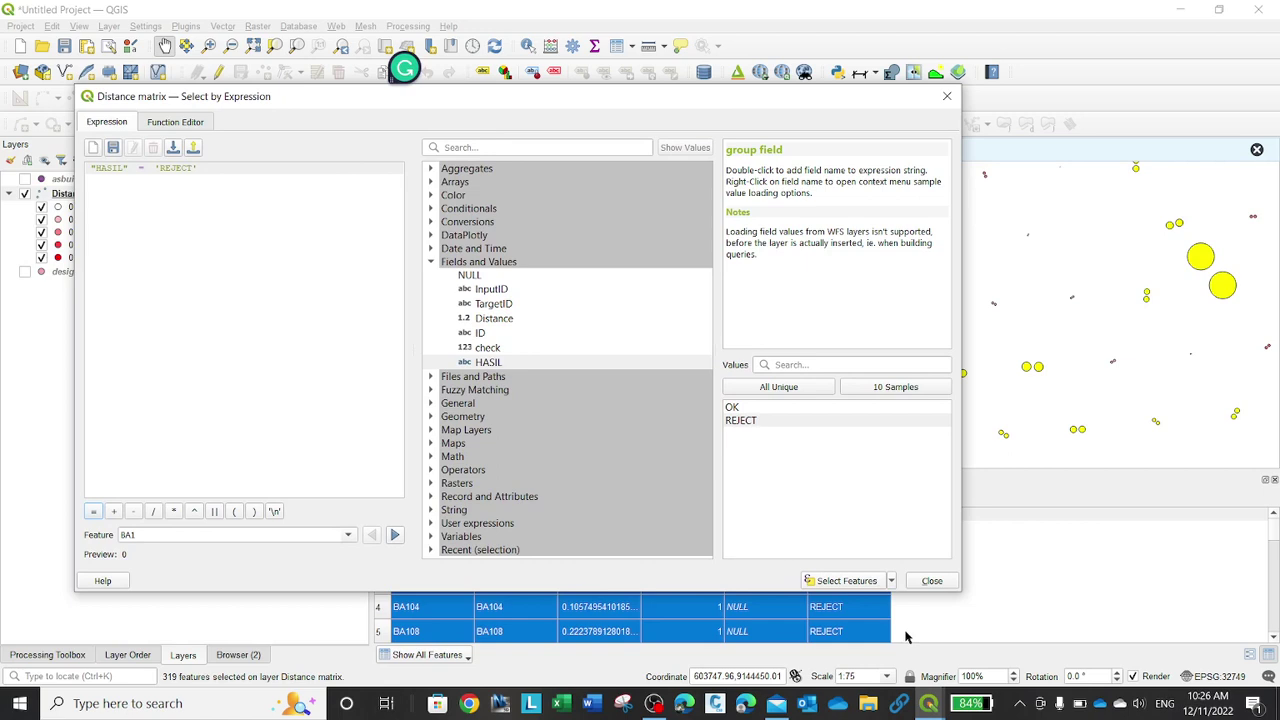
left_click(931, 581)
Set up an export of the Distance matrix layer in Comma Separated Value [CSV] format, limited to the selected features
right_click(535, 535)
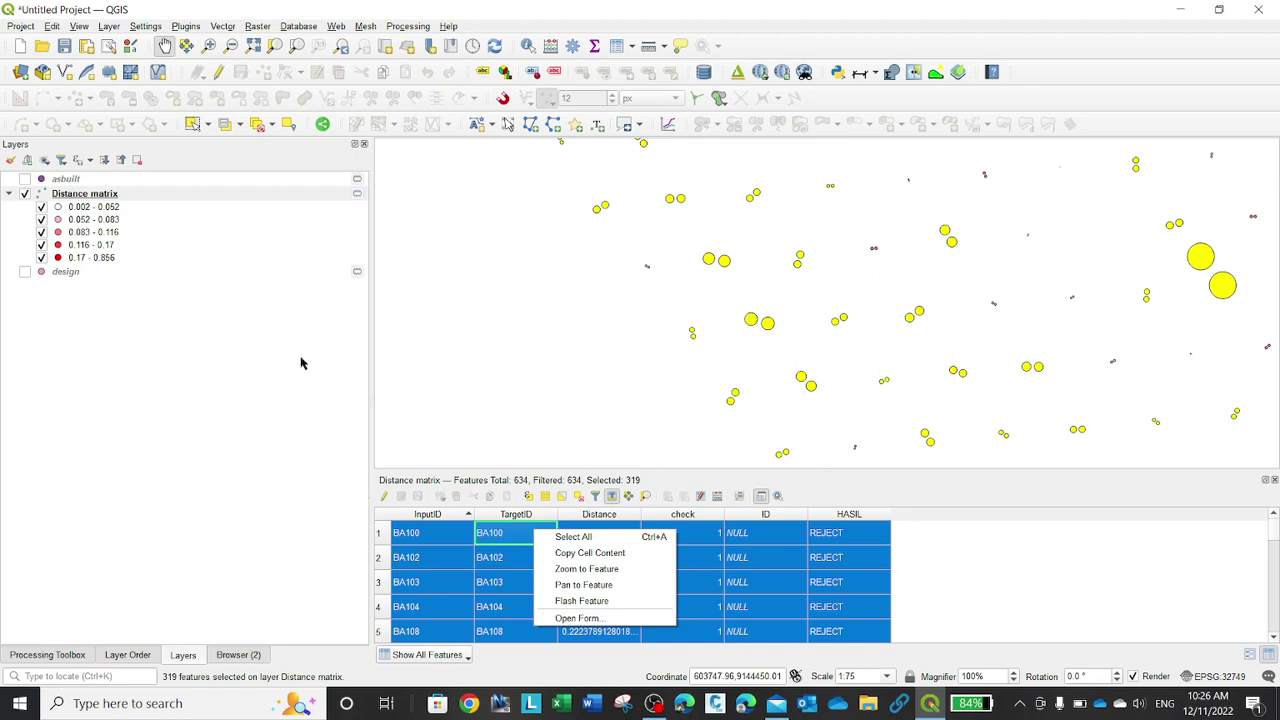
right_click(130, 198)
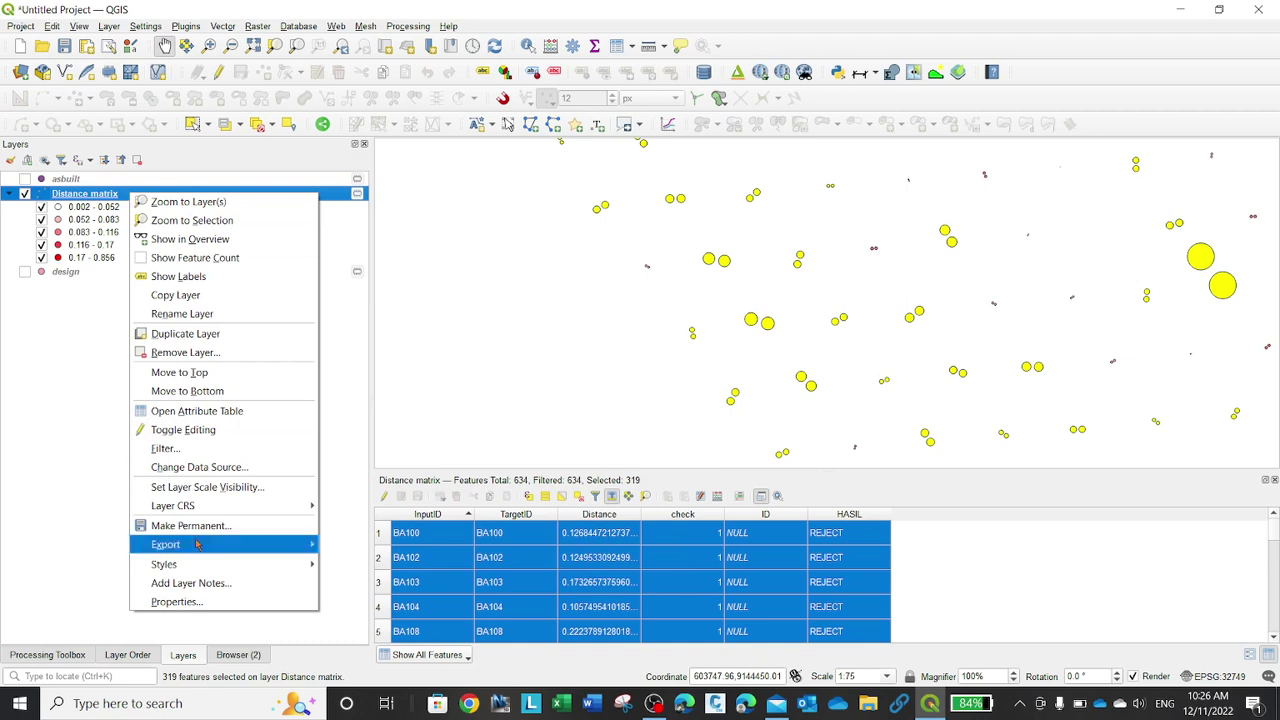
mouse_move(250, 545)
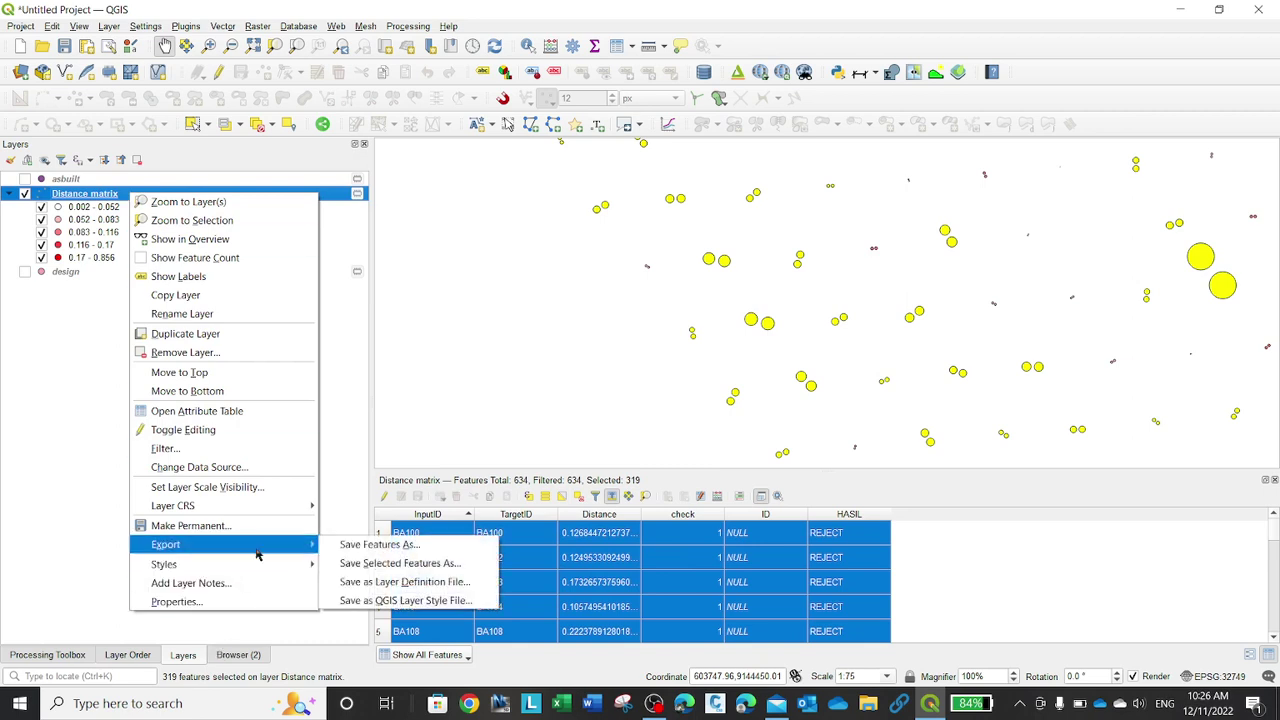
left_click(491, 550)
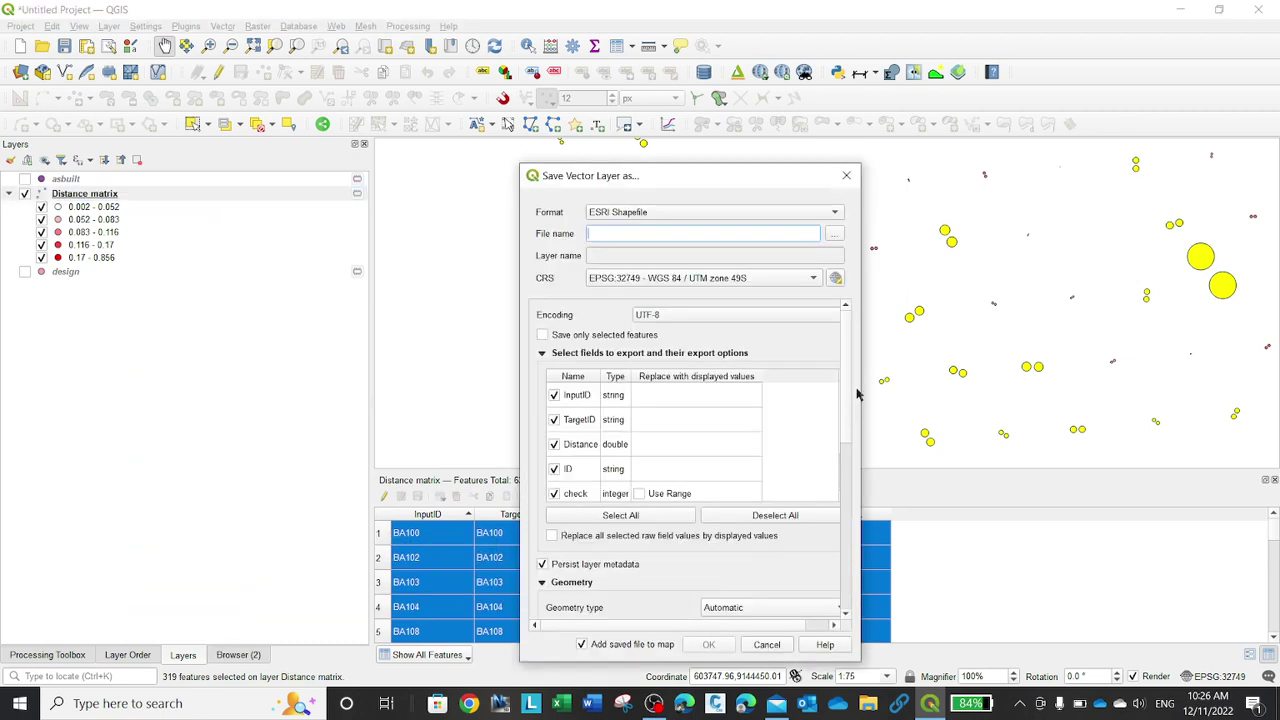
left_click(834, 212)
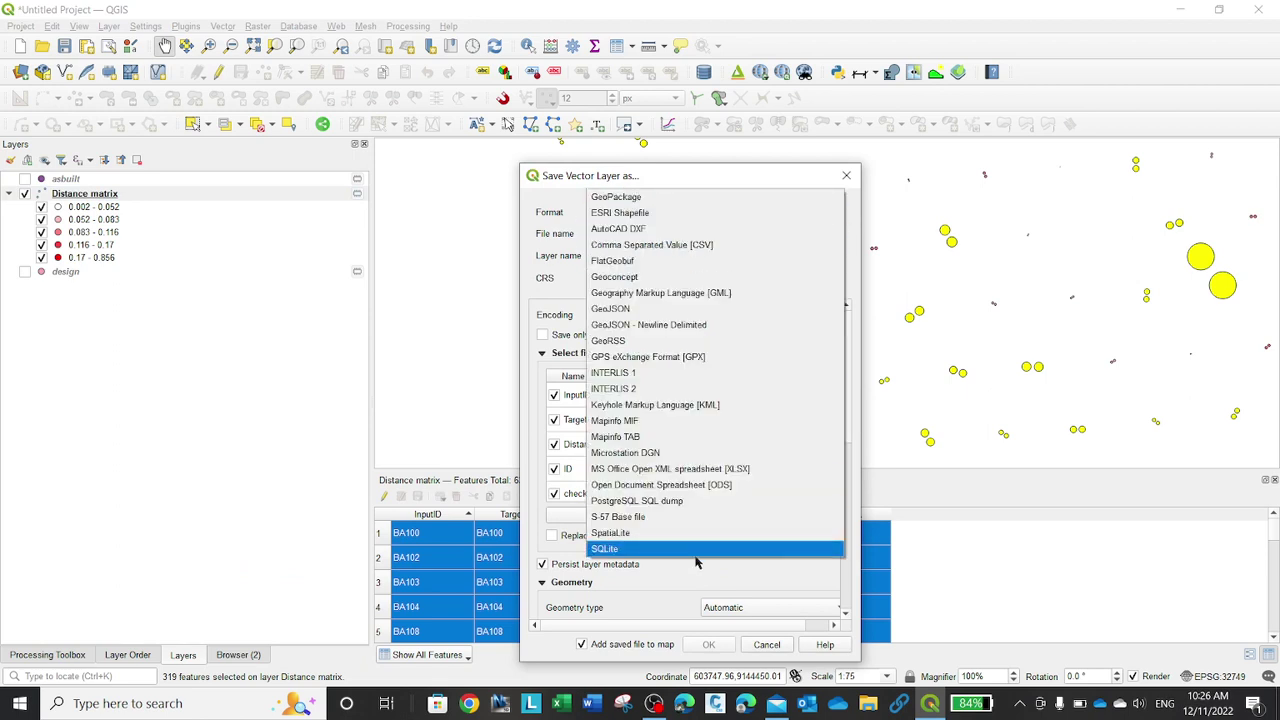
left_click(700, 244)
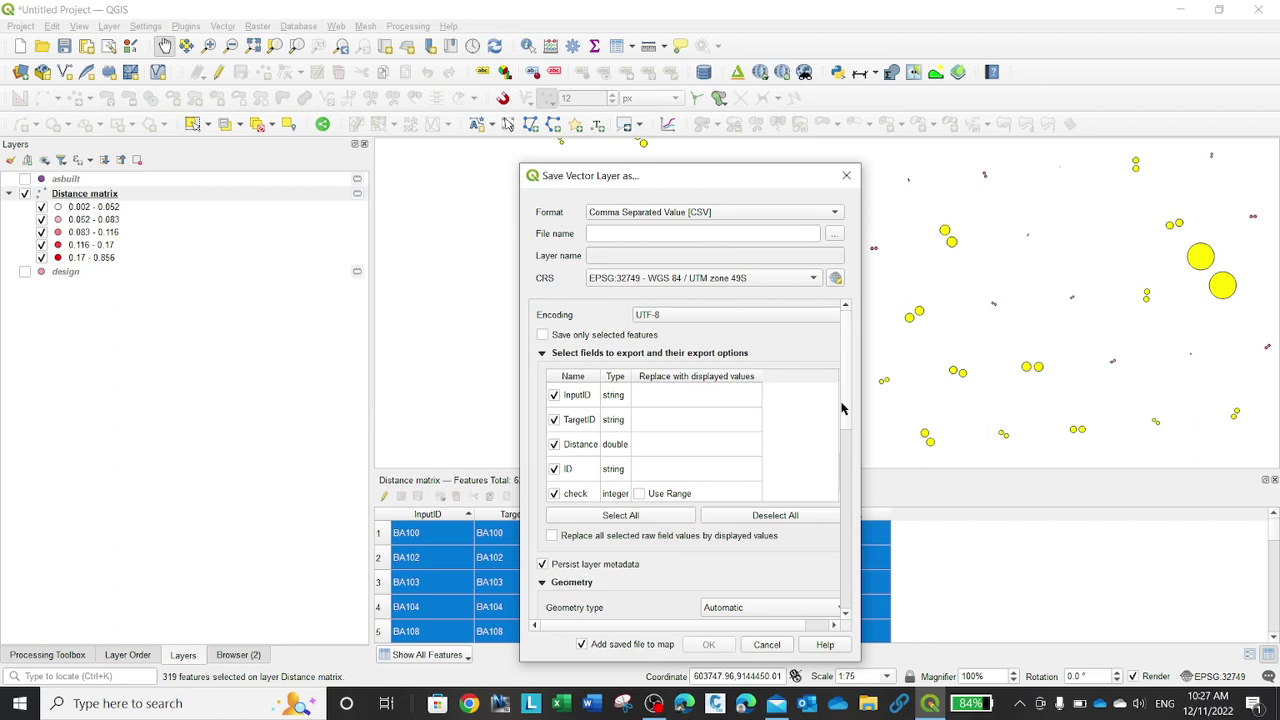
left_click(611, 338)
Name the export file reject_pile.csv in the Downloads folder and run the export, adding the saved file to the map
left_click(835, 235)
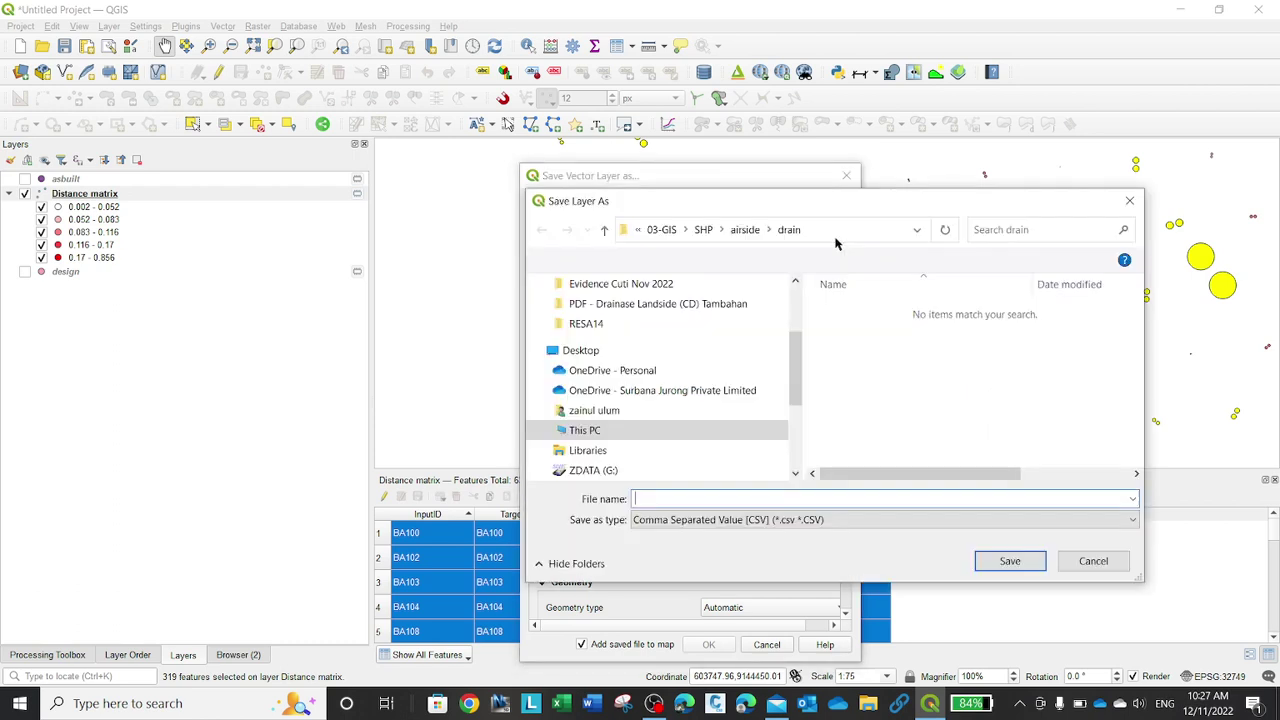
left_click_drag(800, 418, 820, 294)
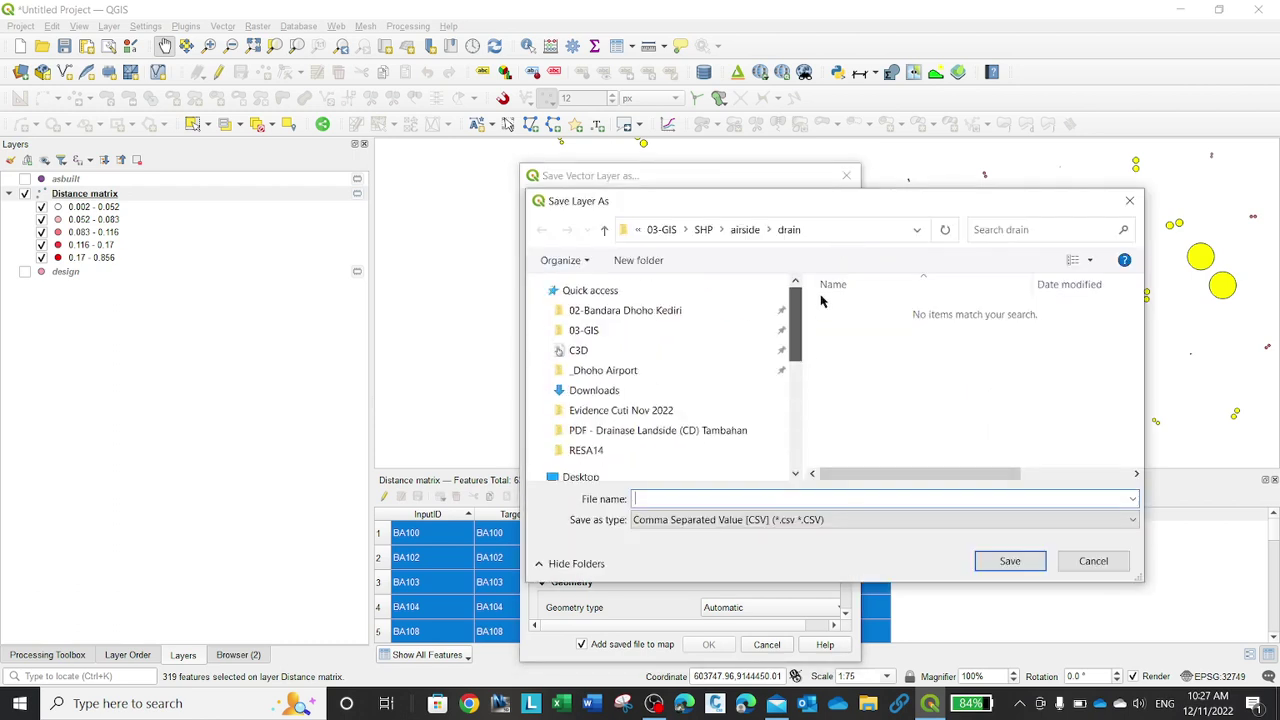
left_click(643, 396)
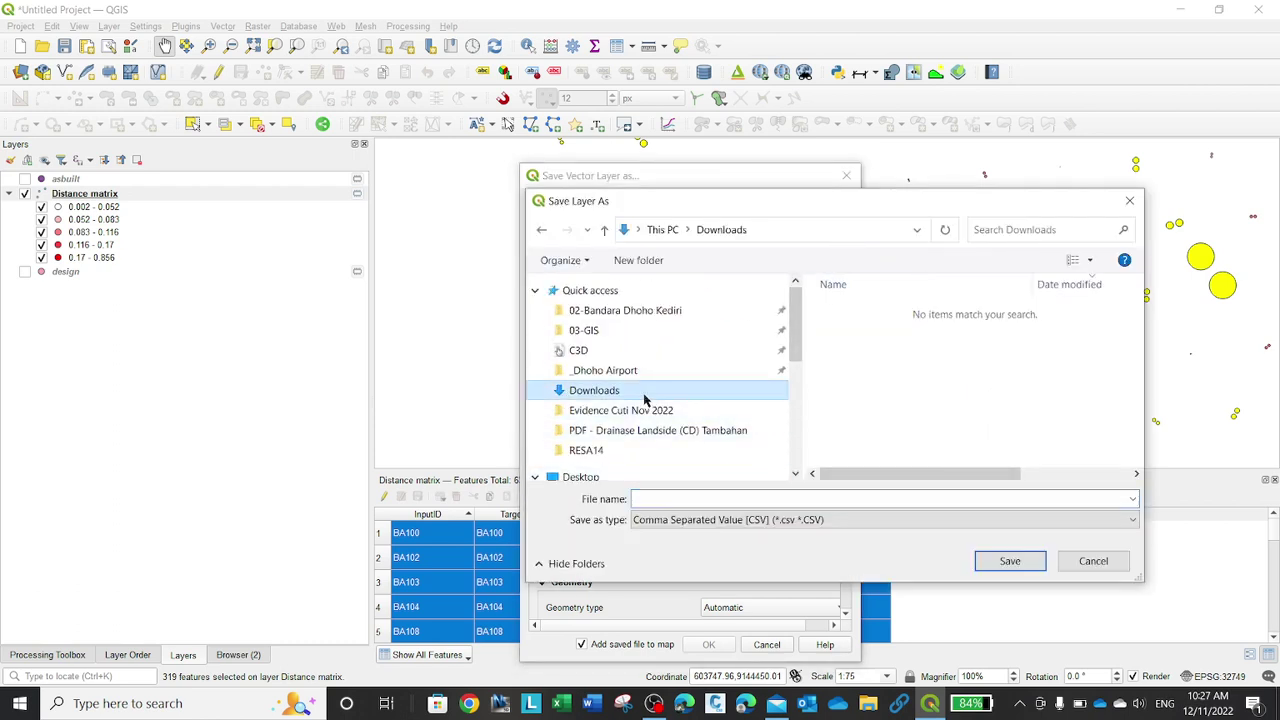
left_click(740, 499)
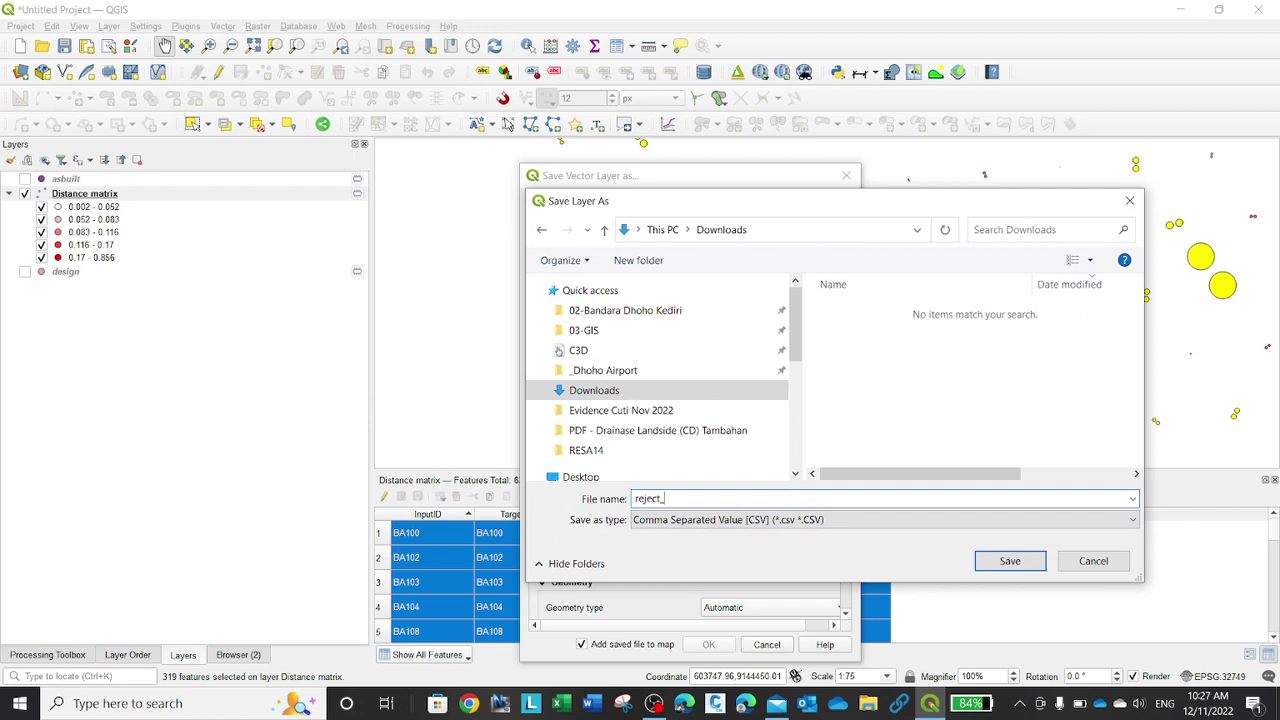
left_click(1022, 560)
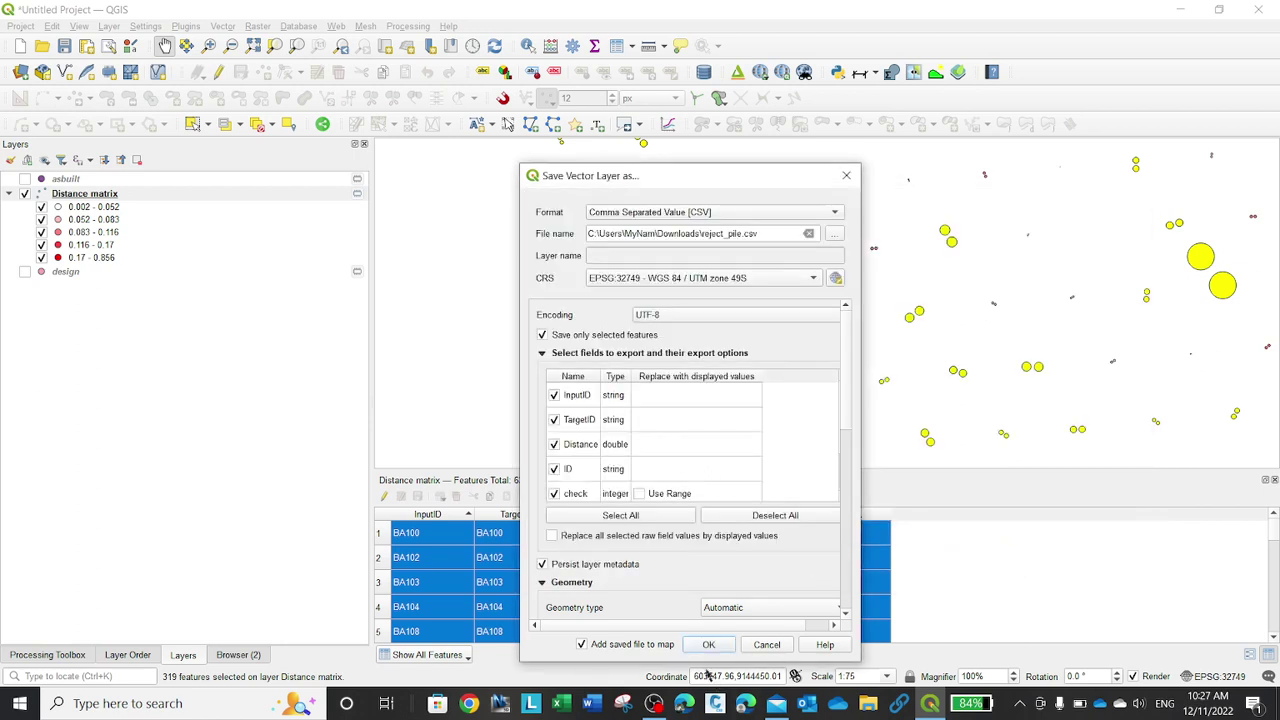
left_click(710, 646)
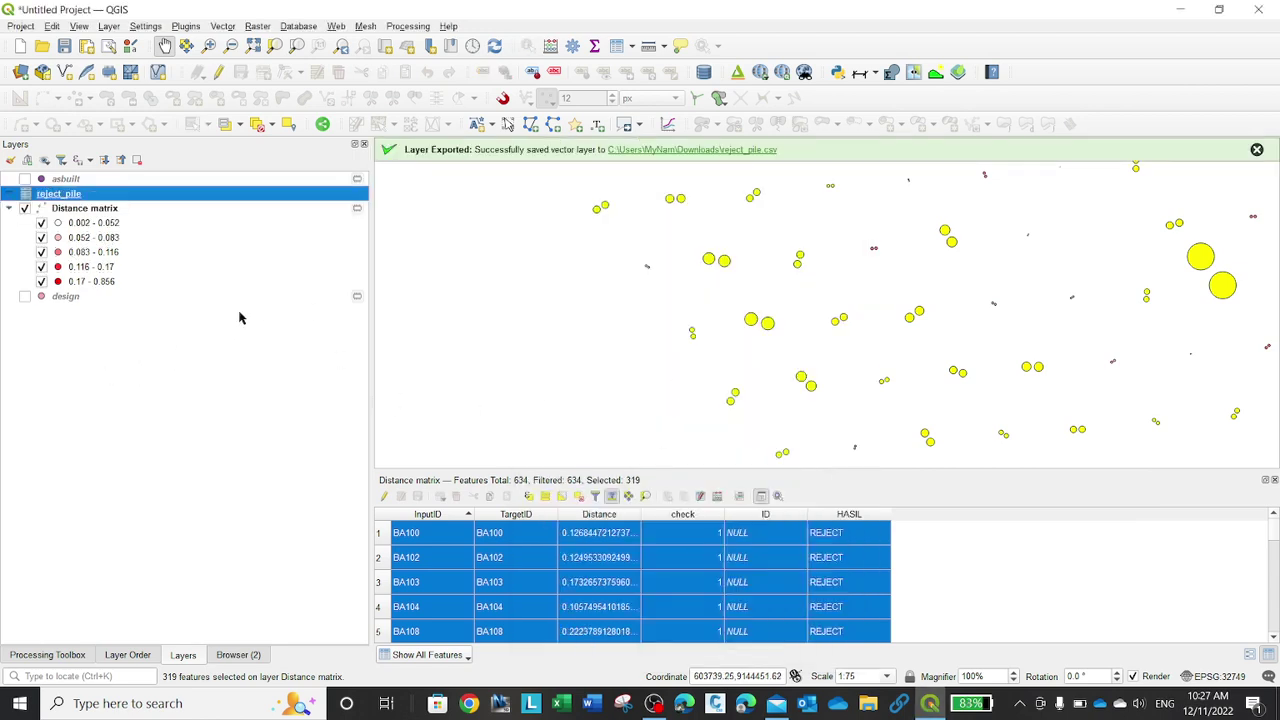
Open the reject_pile layer's attribute table and look through the exported rows
right_click(90, 197)
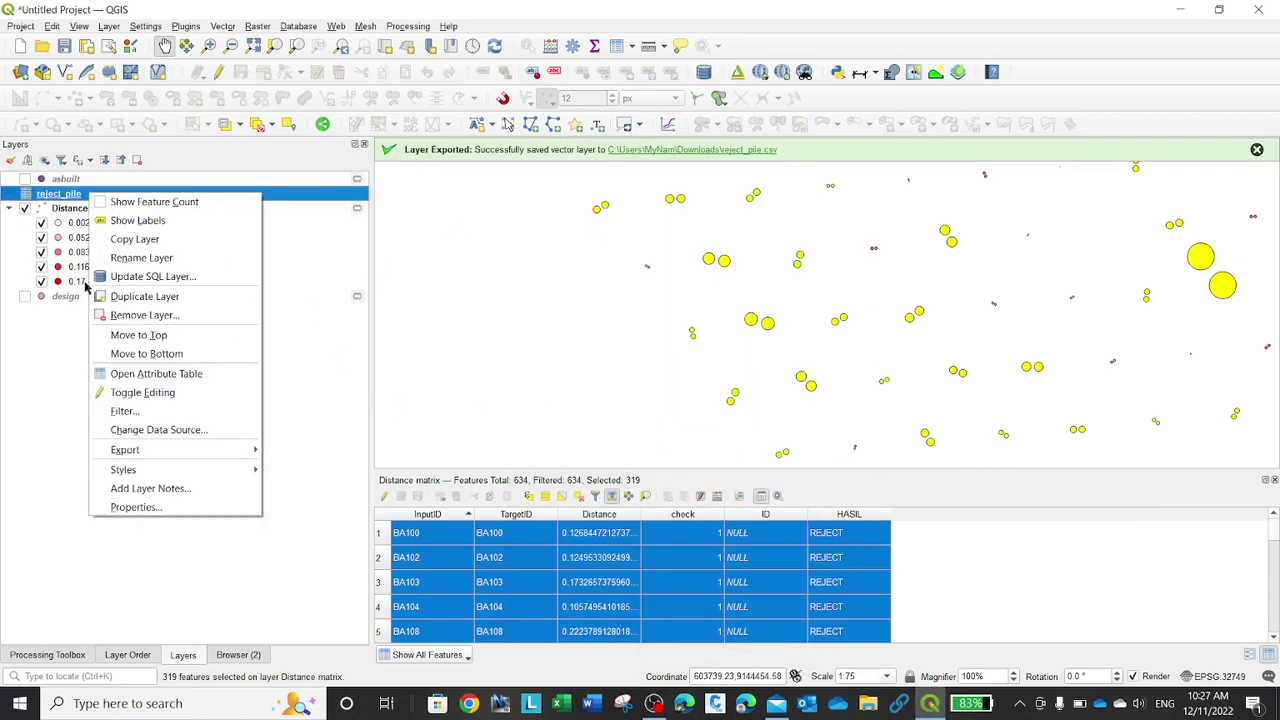
left_click(188, 373)
scroll(673, 573, "down", 17)
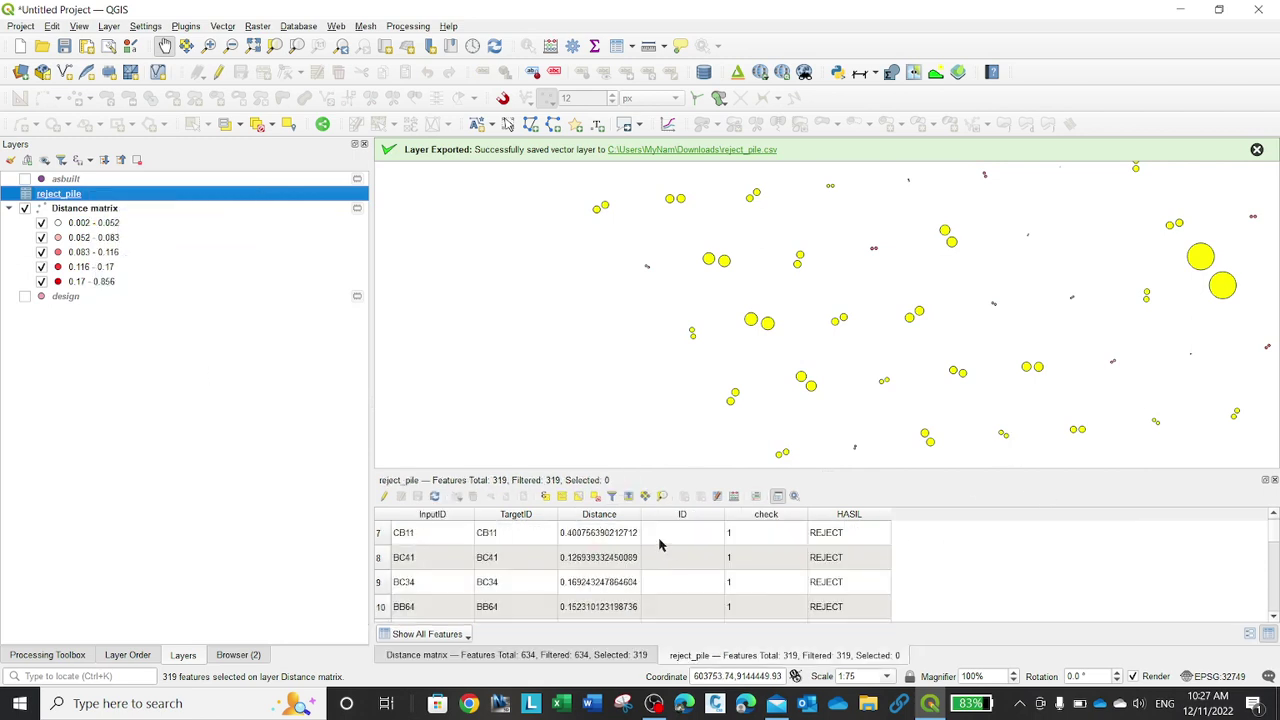
scroll(666, 558, "up", 7)
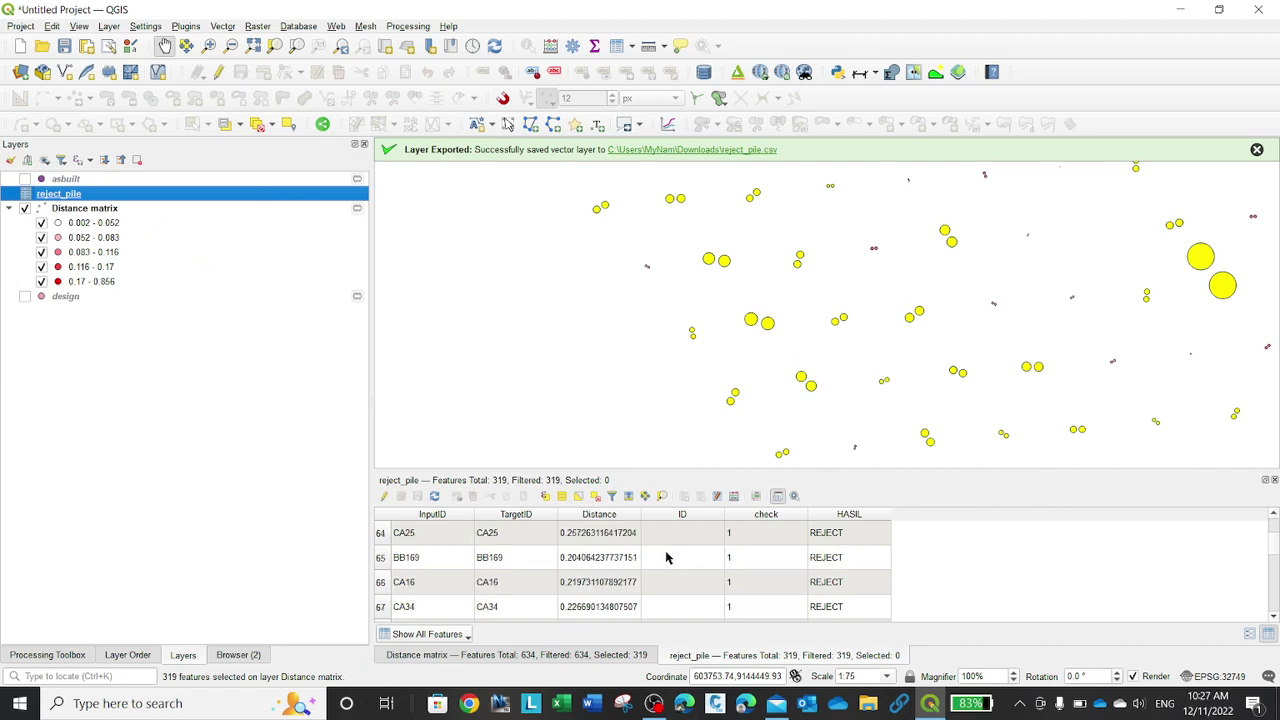
scroll(666, 558, "up", 10)
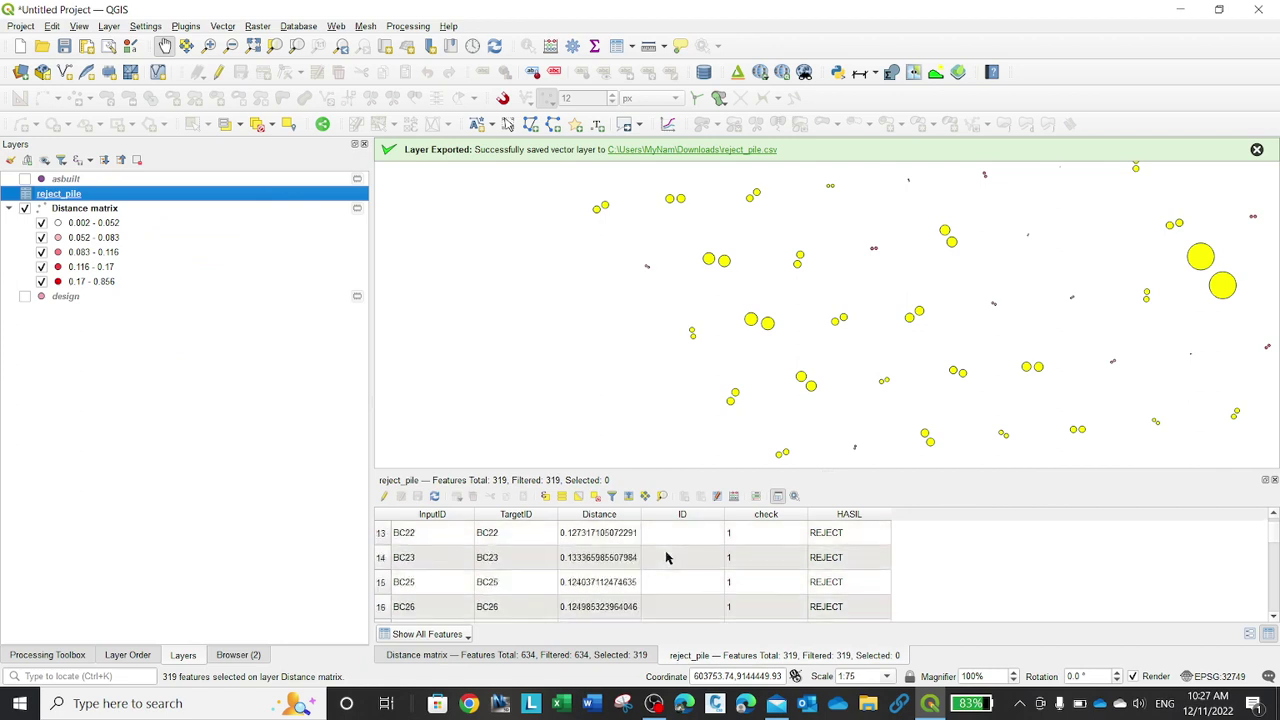
Close both attribute tables and deselect all Distance matrix features to view the graduated symbols over the whole pile layout
left_click(1273, 481)
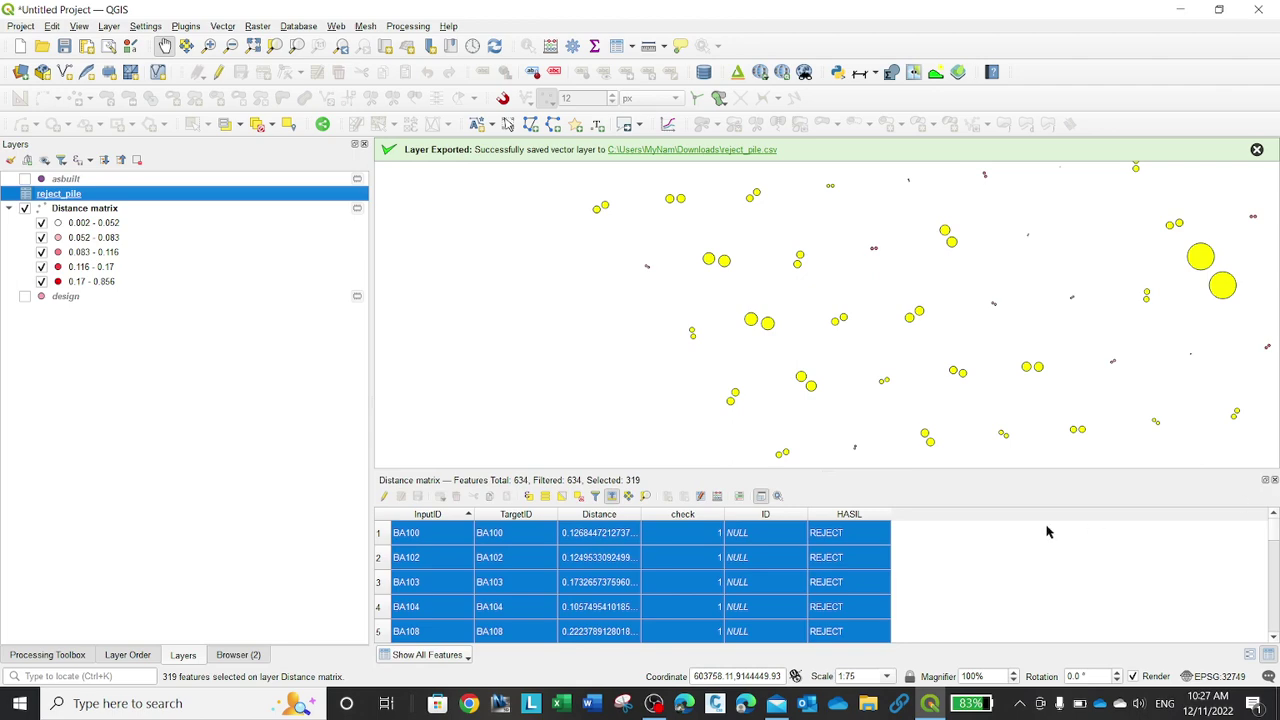
left_click(1273, 481)
scroll(709, 477, "down", 4)
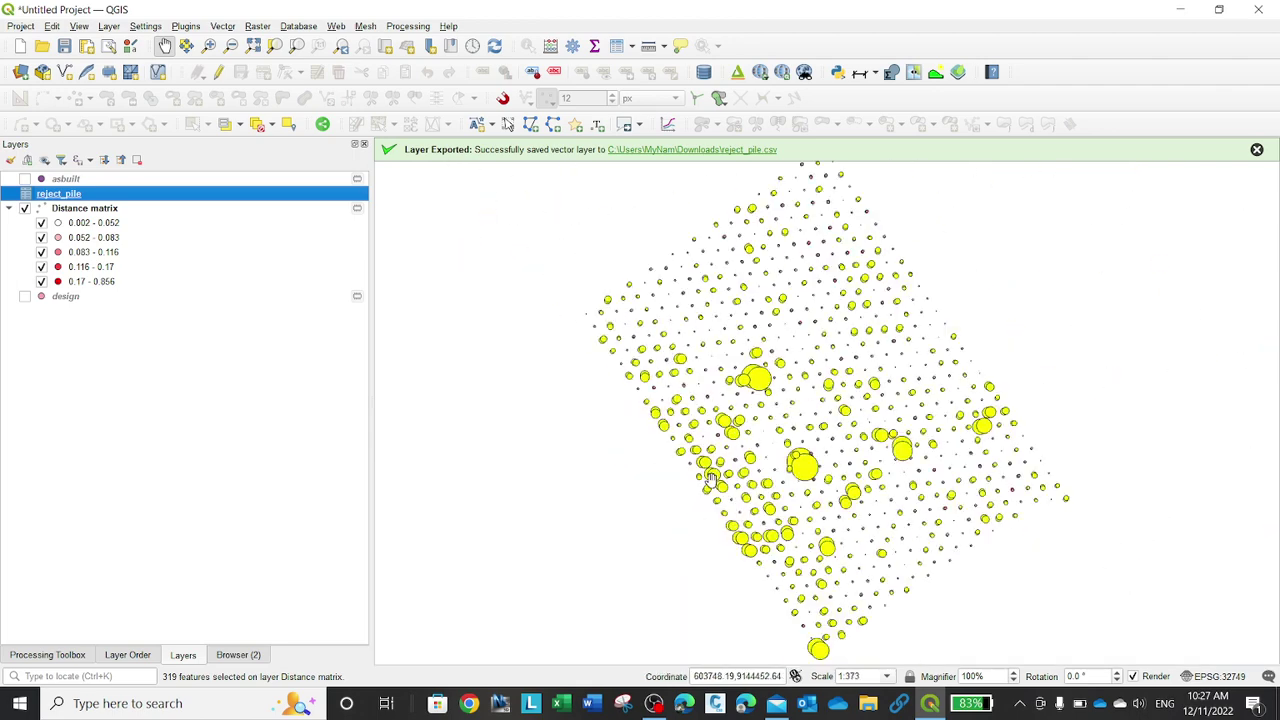
left_click(82, 210)
left_click(256, 125)
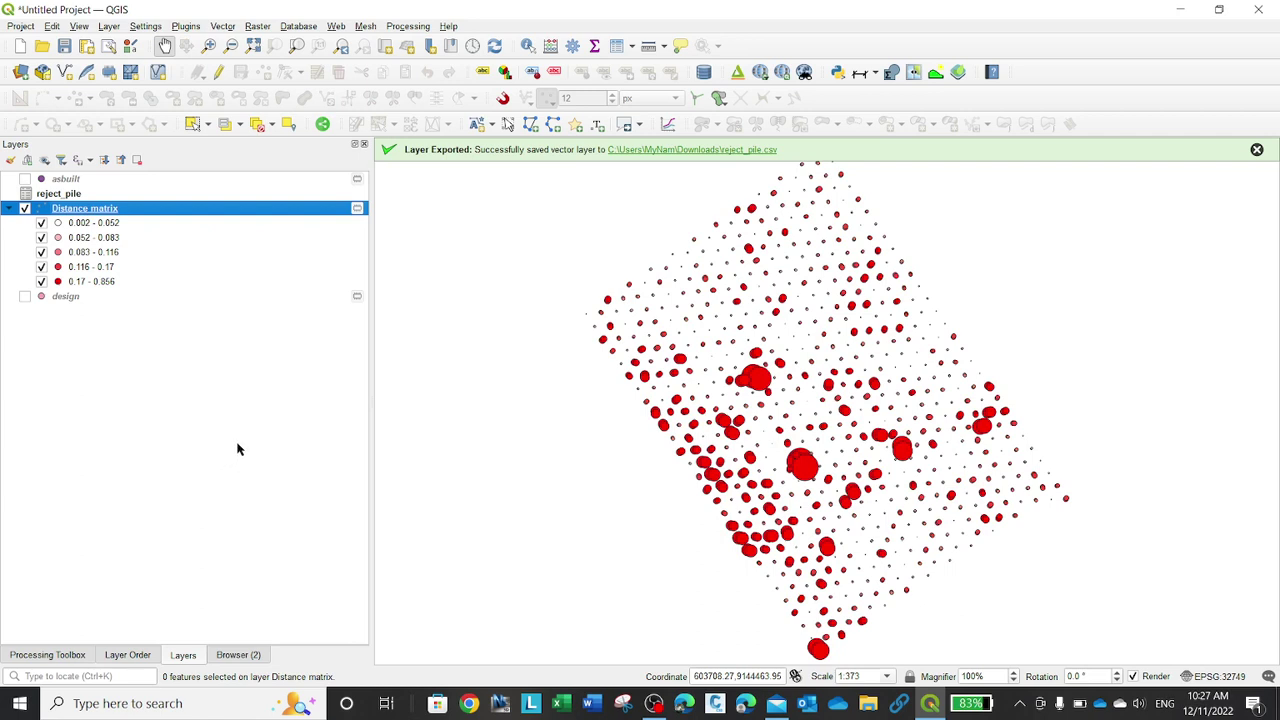
right_click(120, 216)
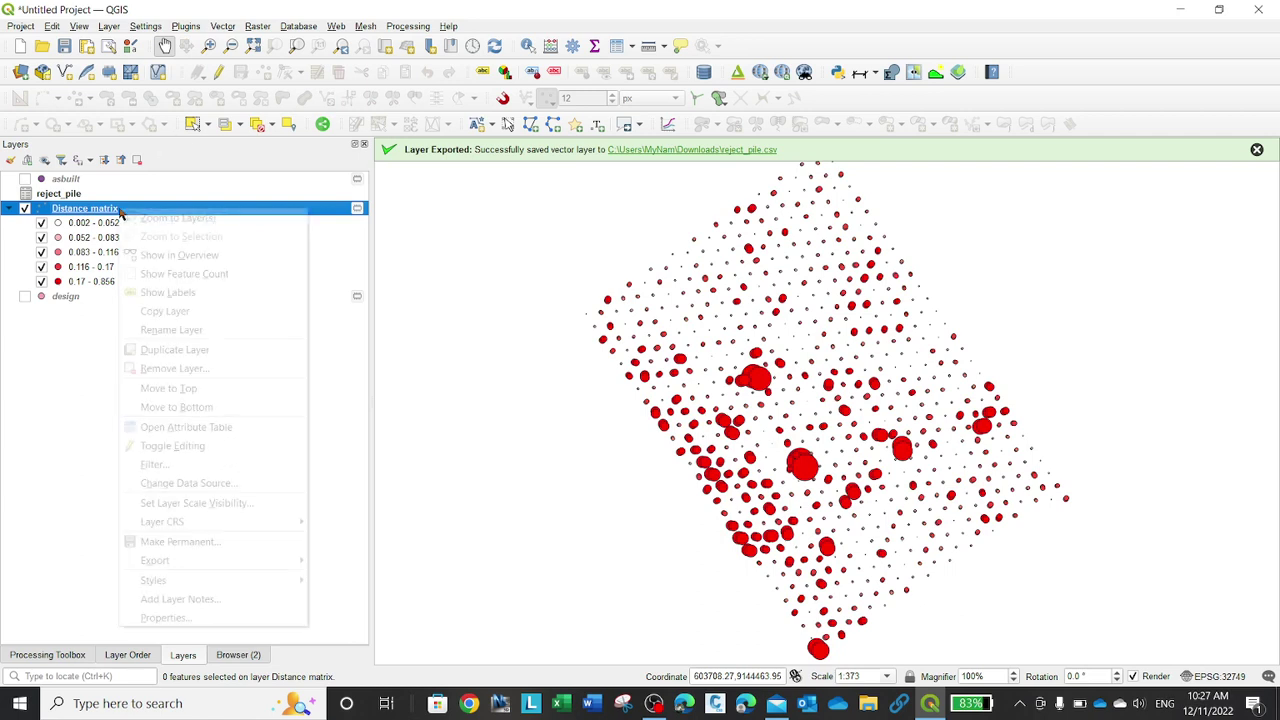
left_click(238, 616)
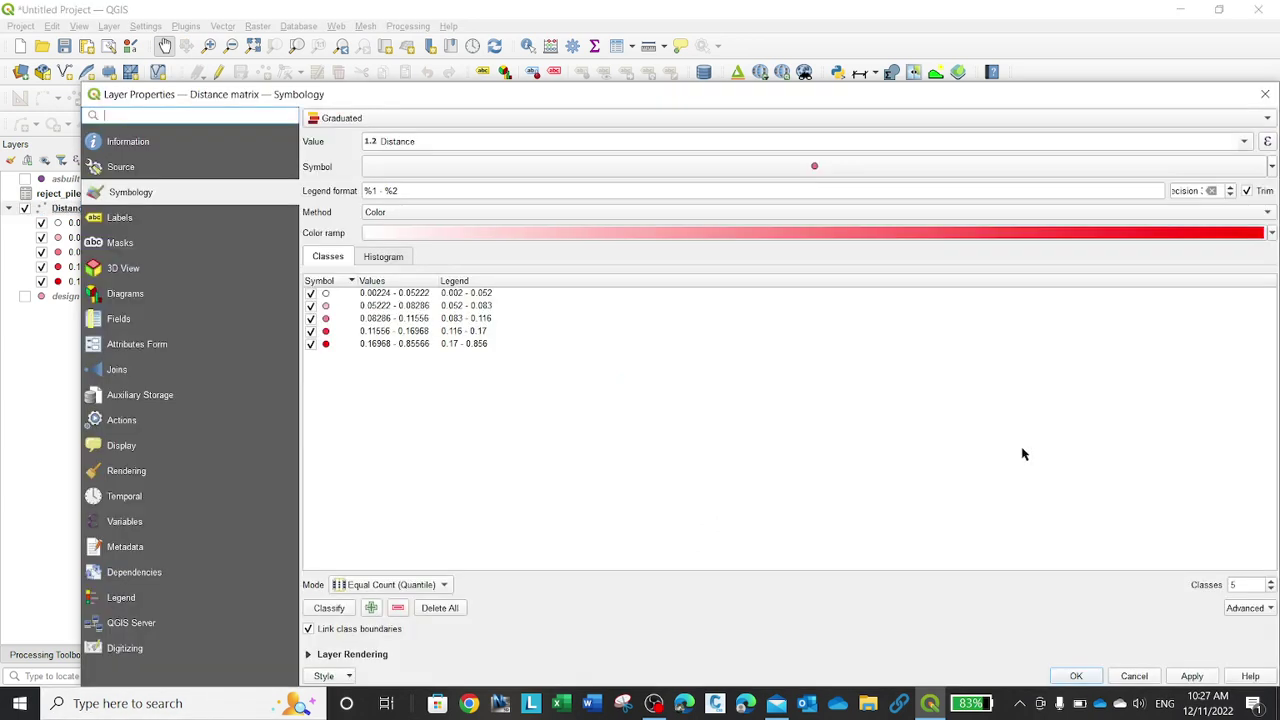
left_click(1142, 680)
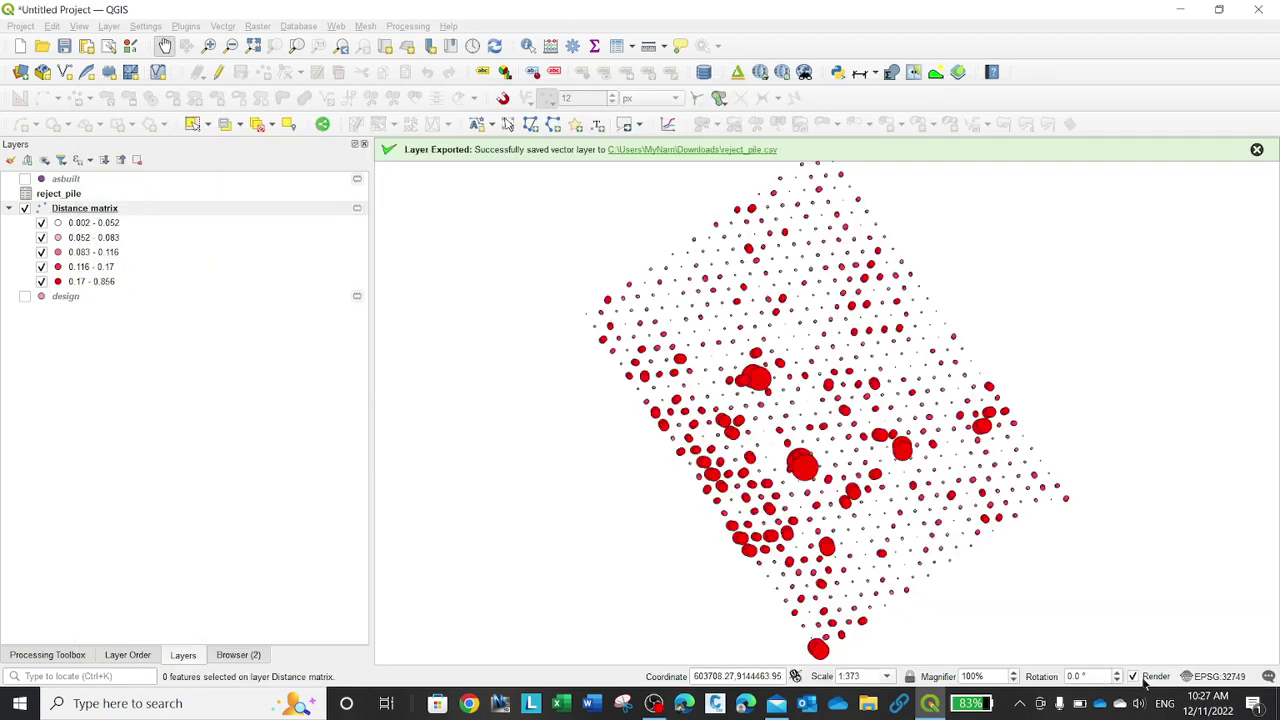
Filter the Distance matrix layer with the expression "Distance" >= 0.10, testing the query before applying it
right_click(130, 215)
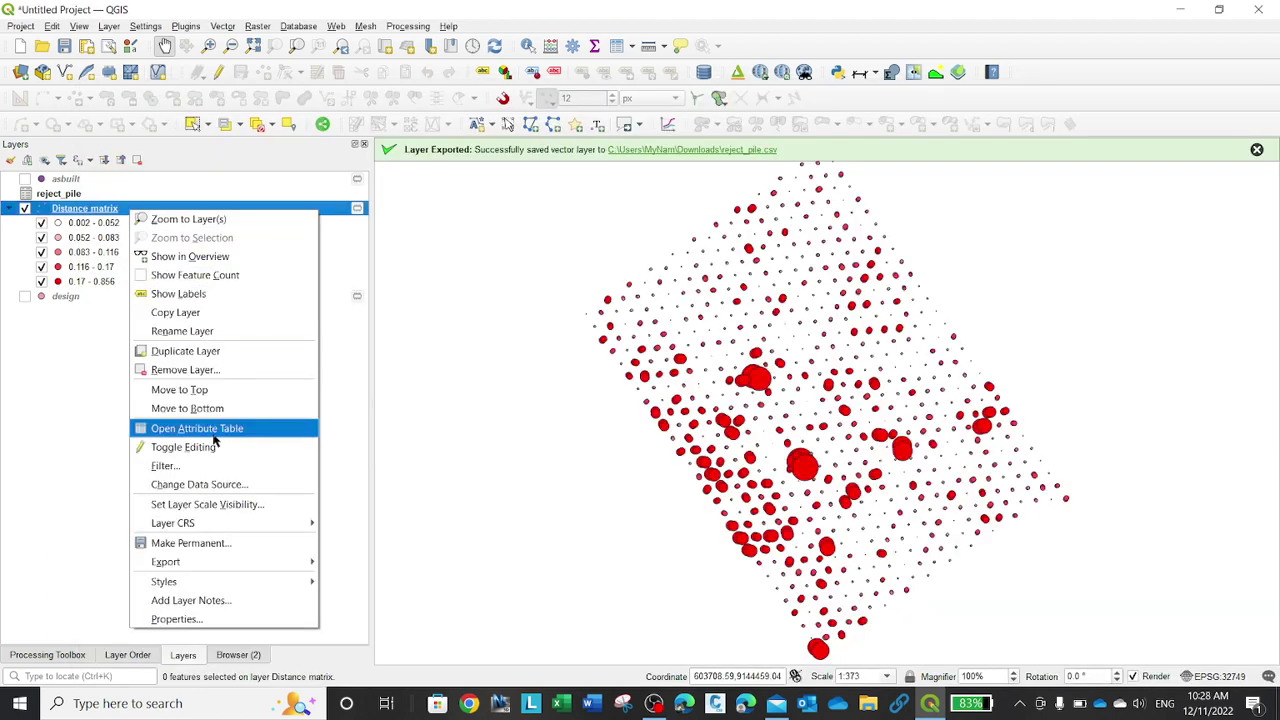
left_click(236, 467)
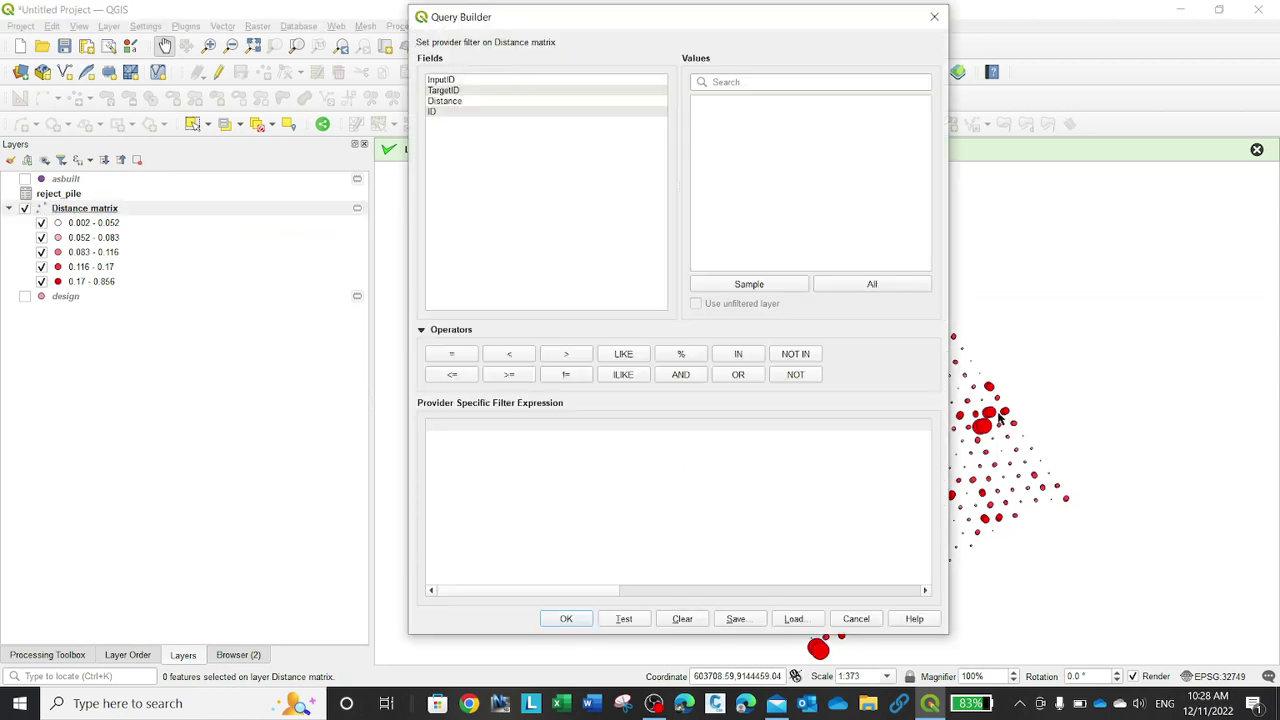
double_click(460, 102)
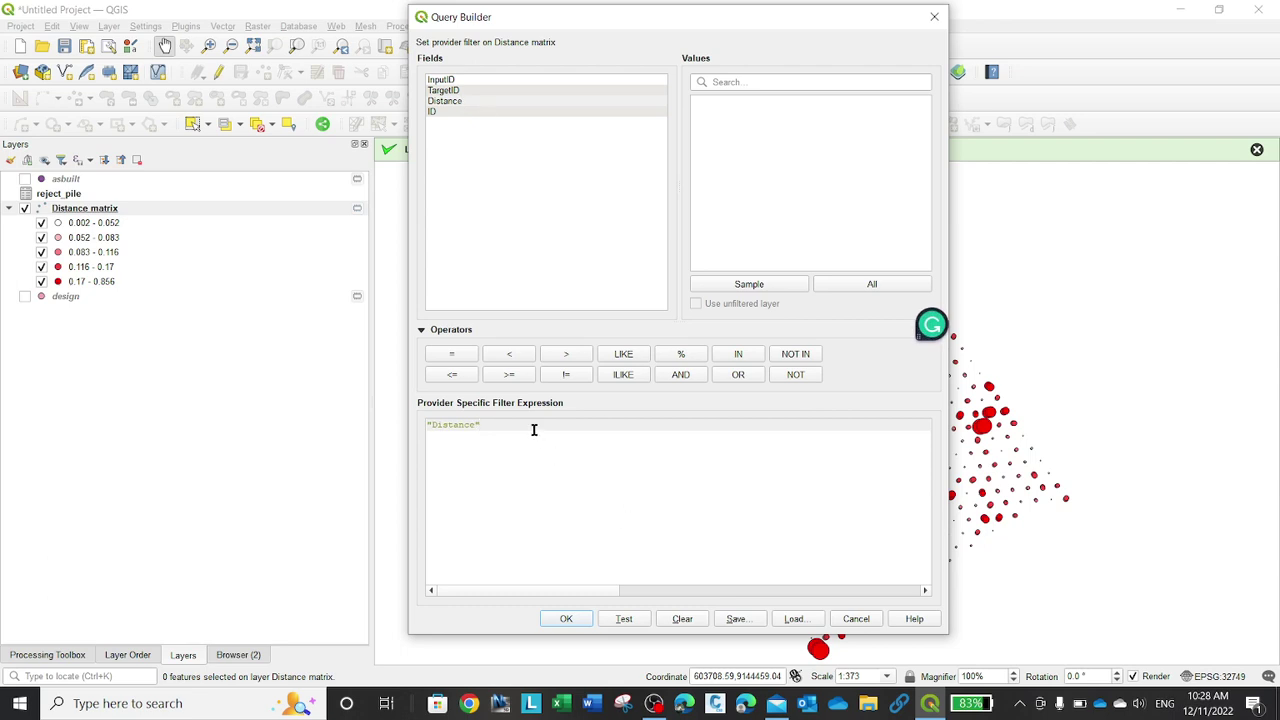
left_click(508, 375)
type("0.10")
left_click(624, 618)
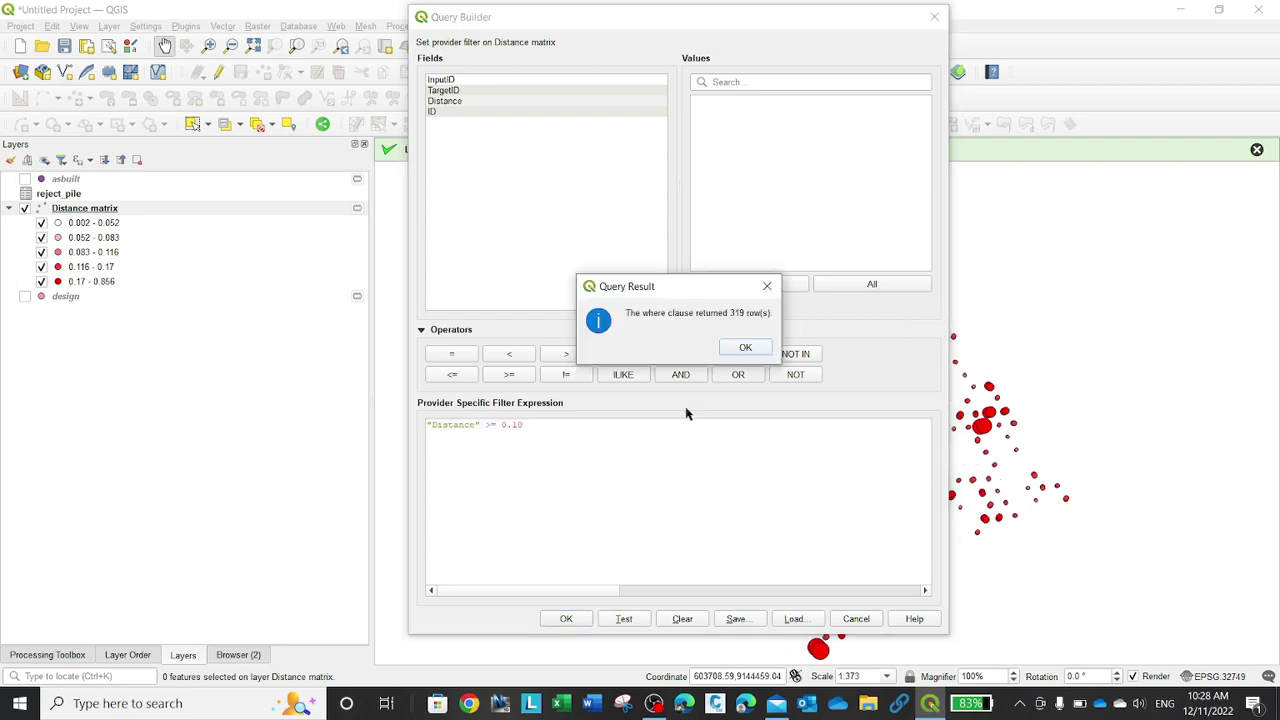
left_click(746, 349)
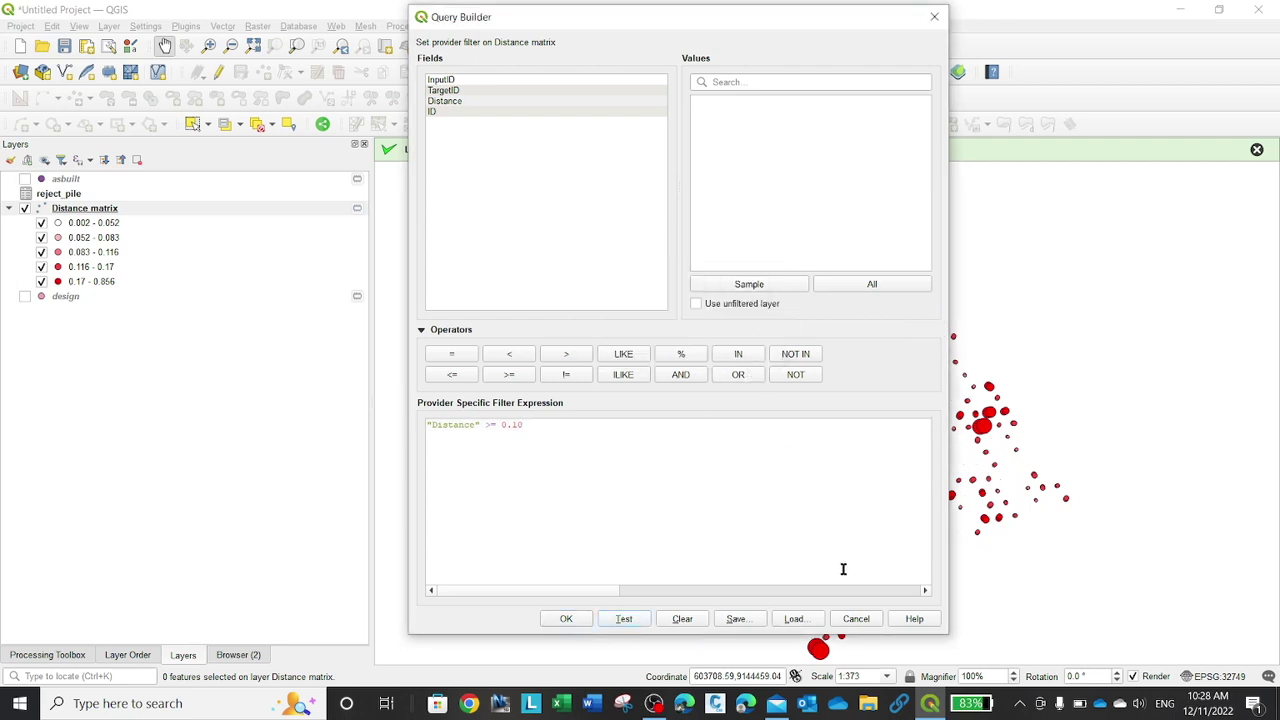
left_click(562, 618)
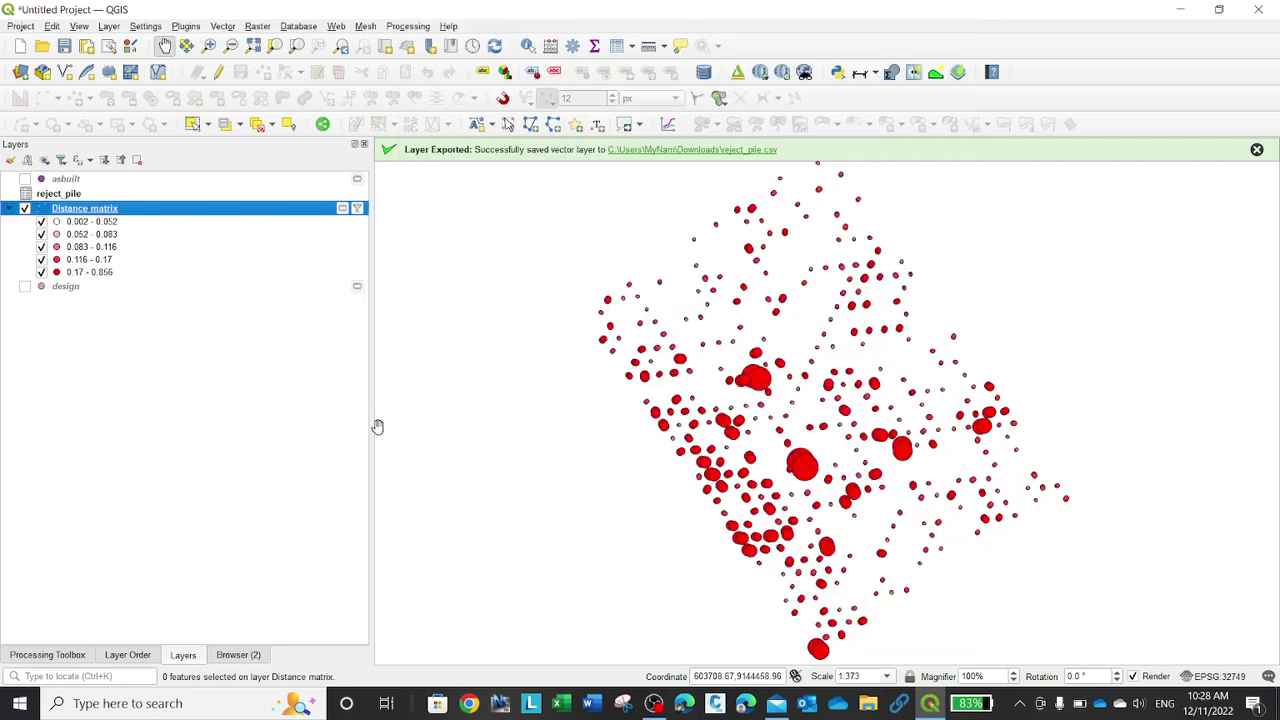
Inspect the filtered piles on the map and look through the Distance matrix attribute table, closing the table when finished
scroll(636, 298, "up", 2)
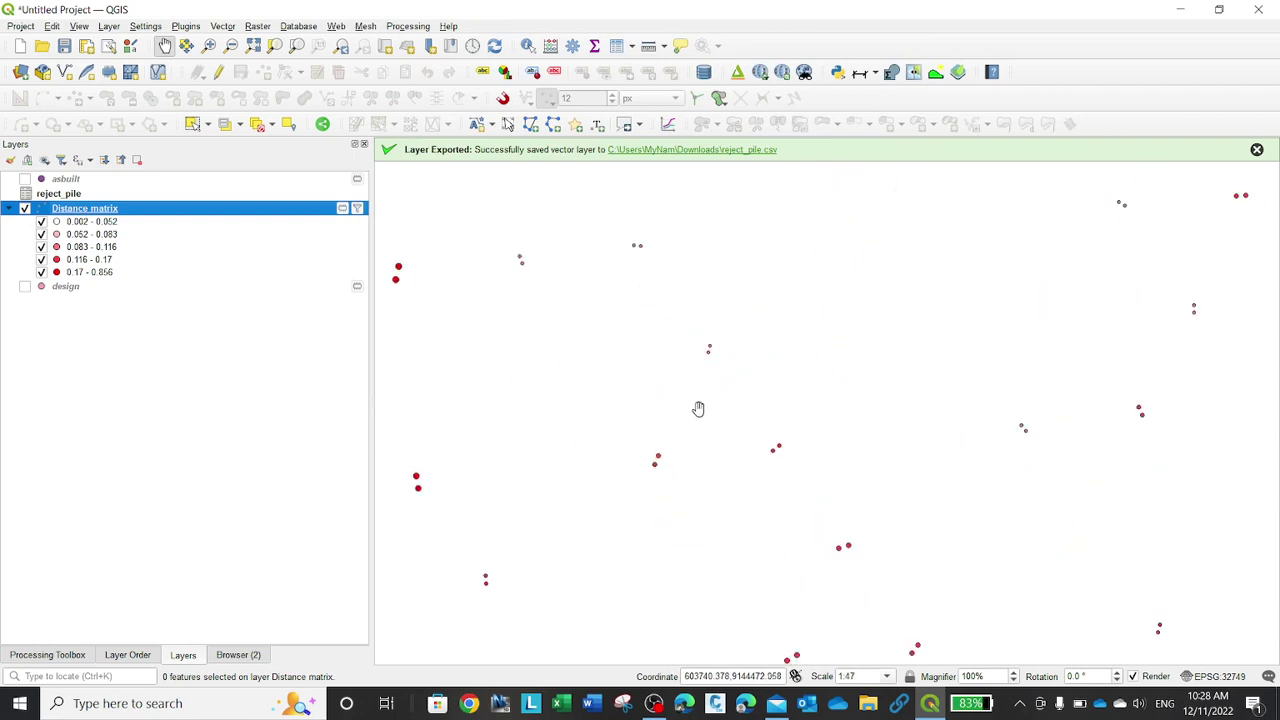
scroll(687, 385, "down", 1)
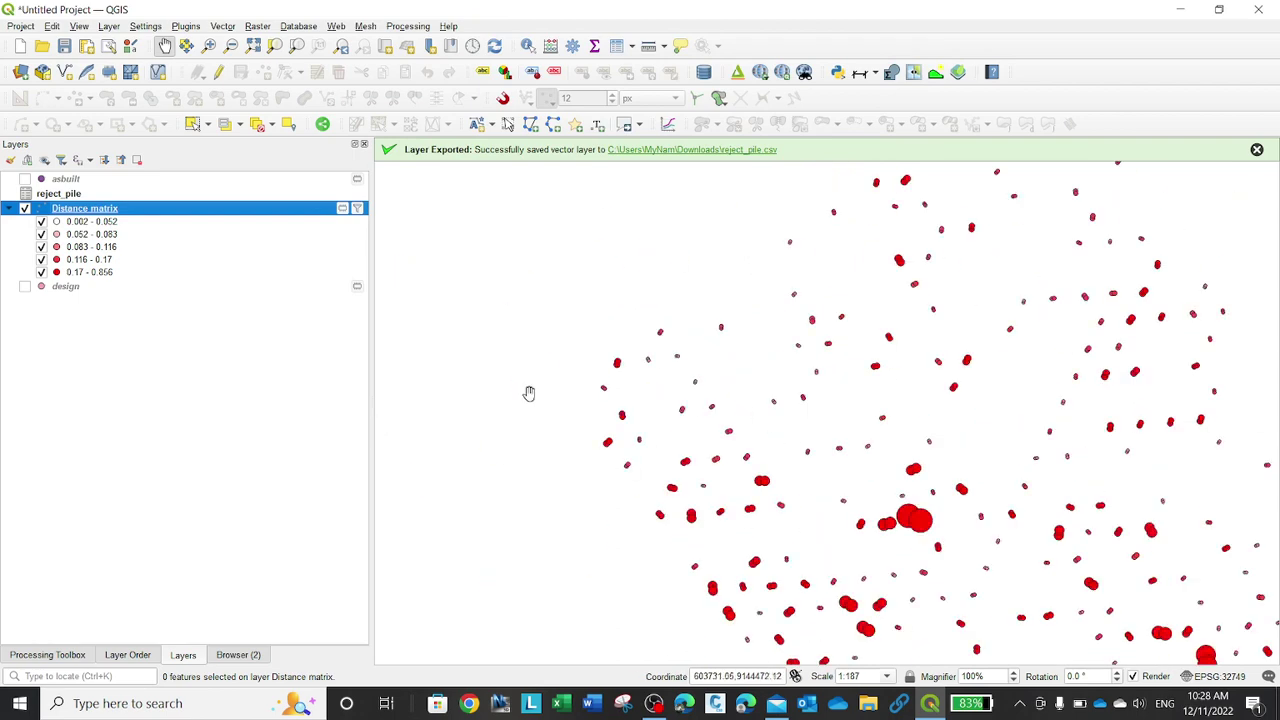
right_click(235, 213)
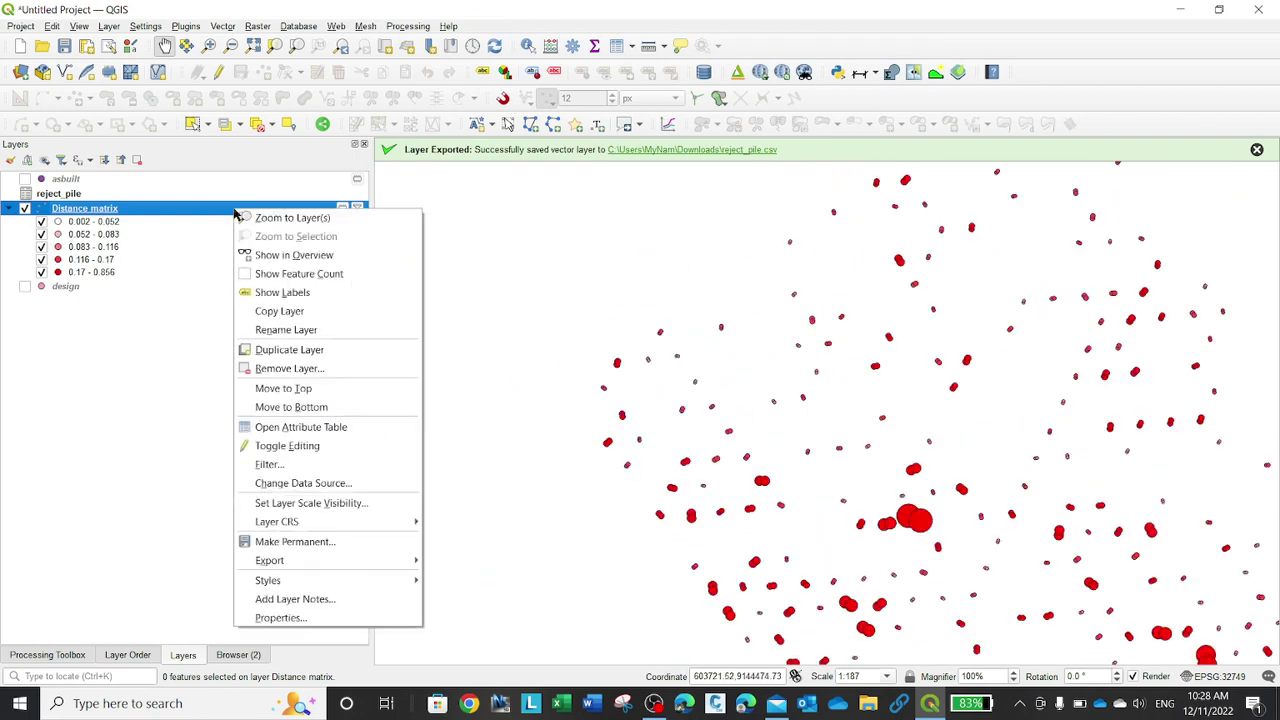
left_click(346, 432)
scroll(653, 580, "down", 13)
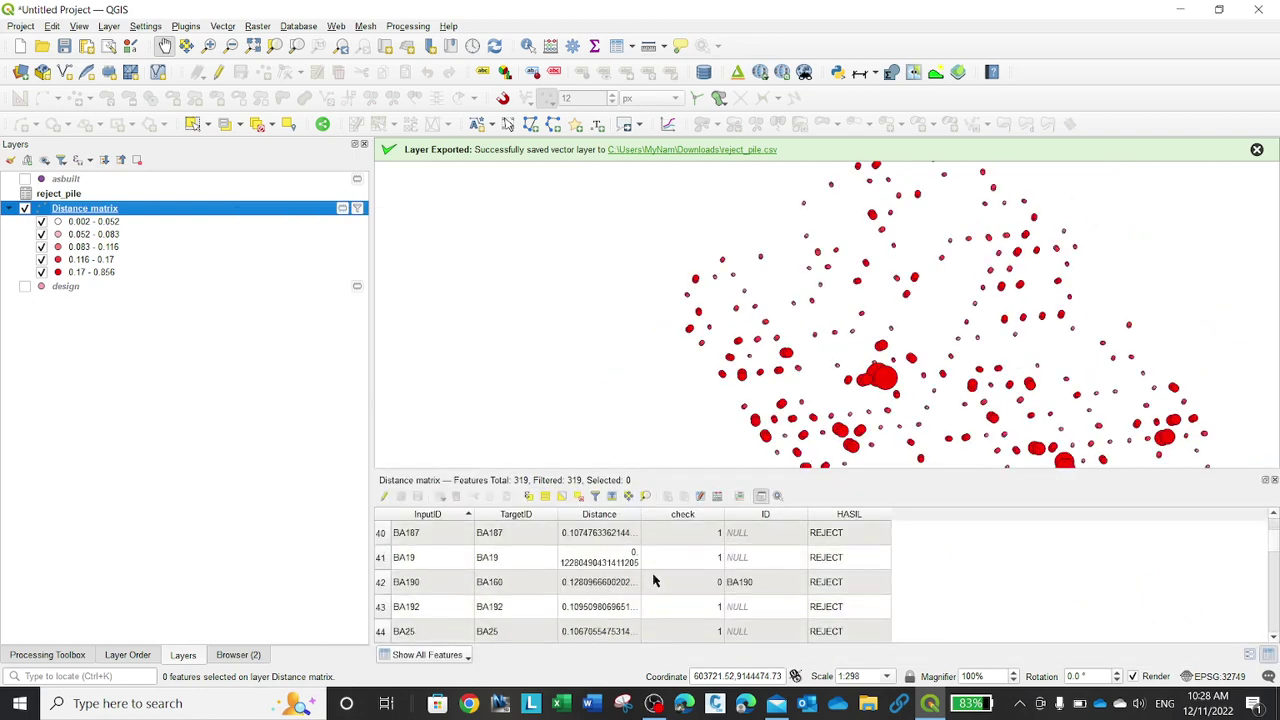
scroll(653, 578, "up", 7)
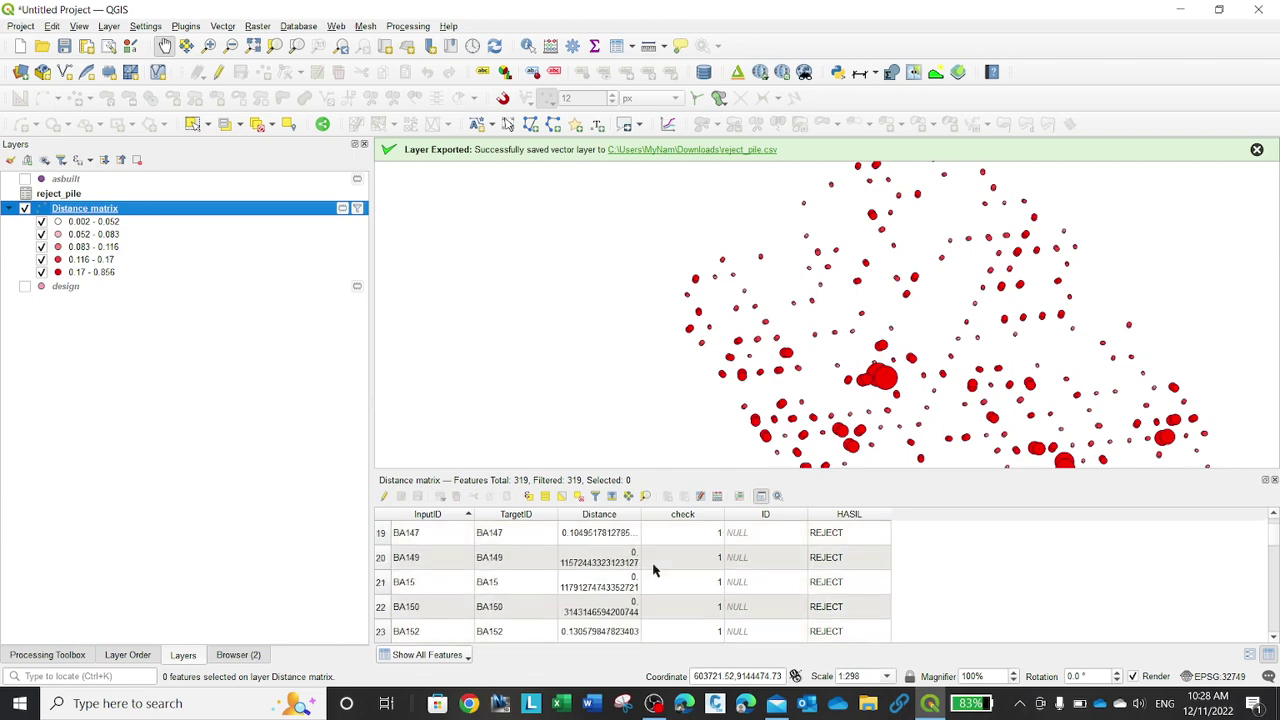
scroll(653, 570, "up", 6)
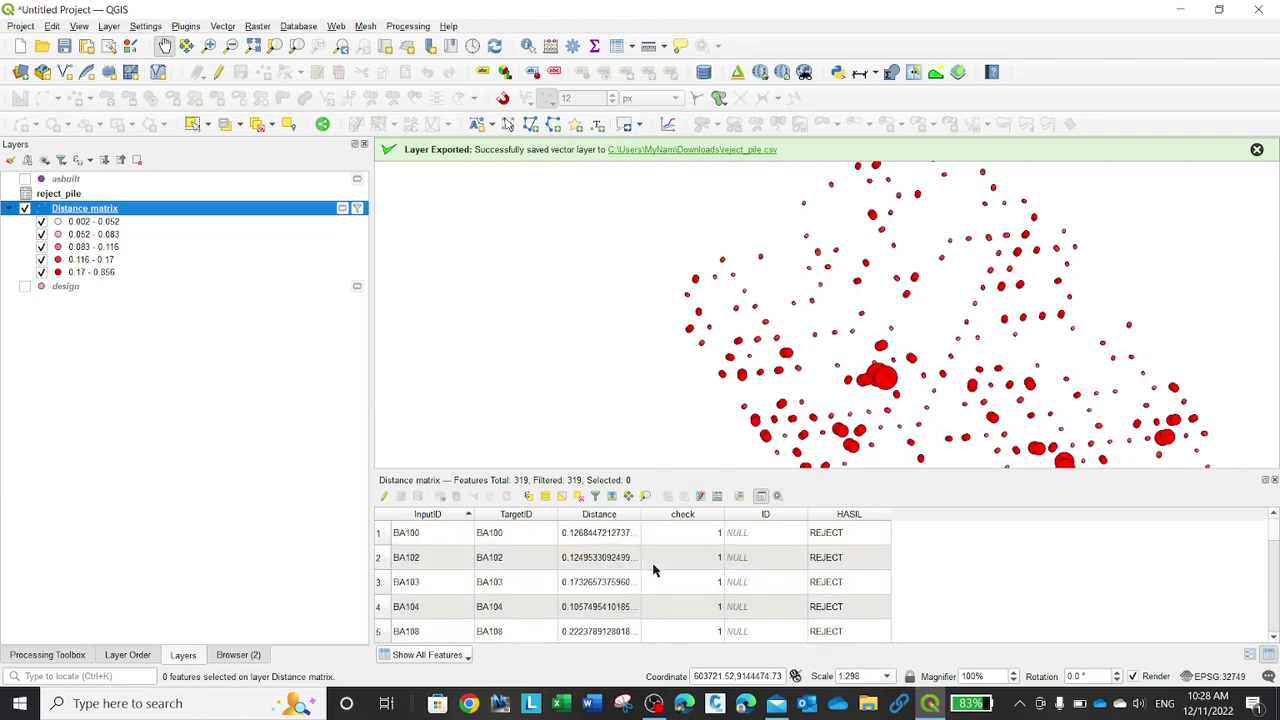
left_click(1273, 481)
scroll(833, 391, "down", 2)
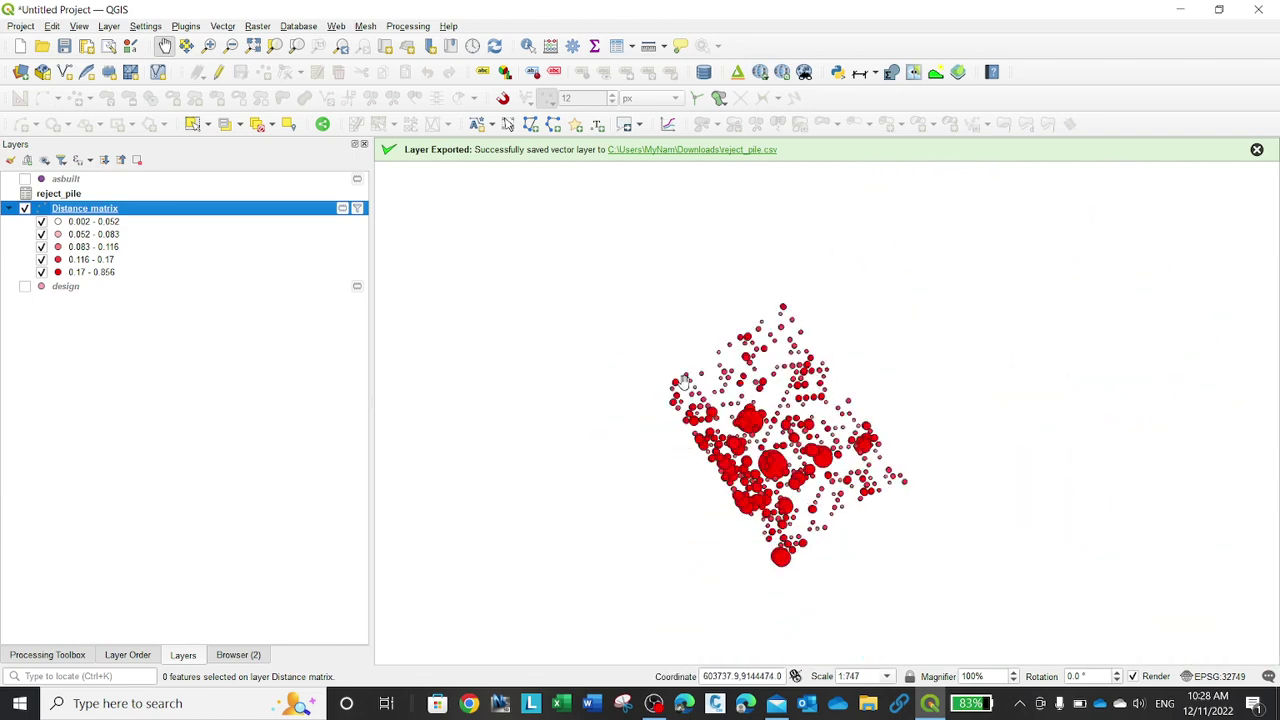
scroll(800, 473, "up", 2)
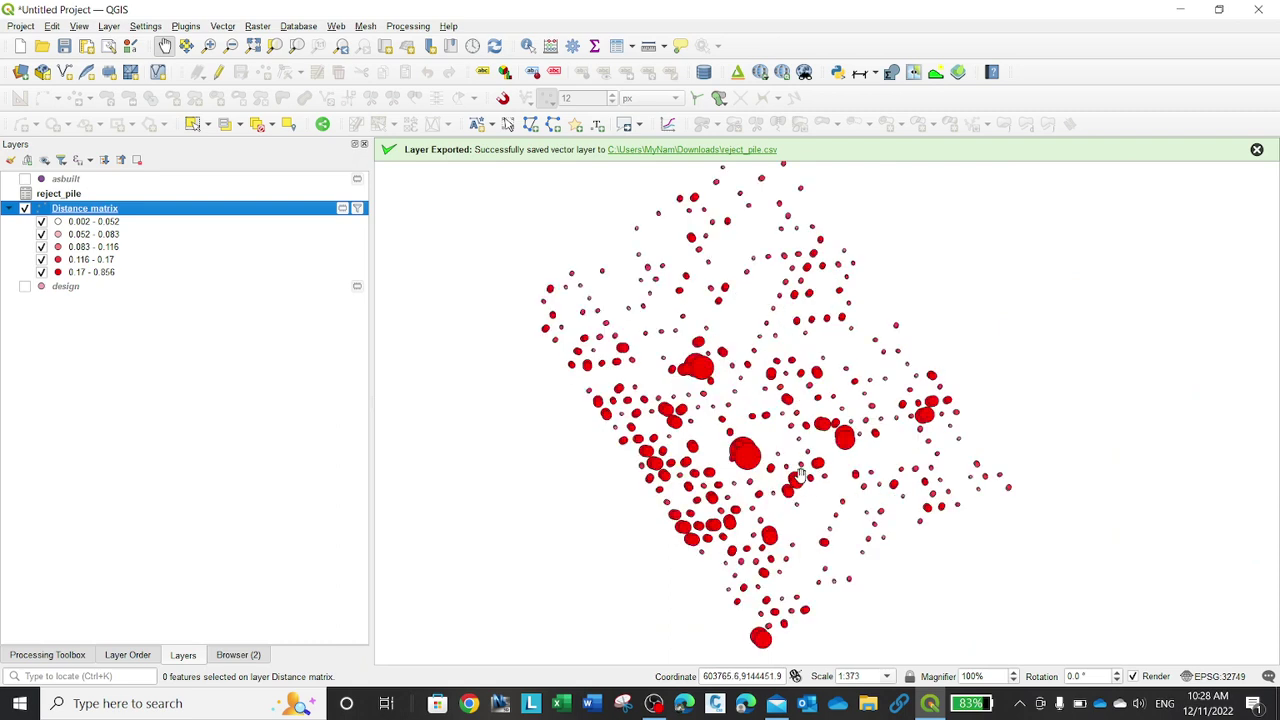